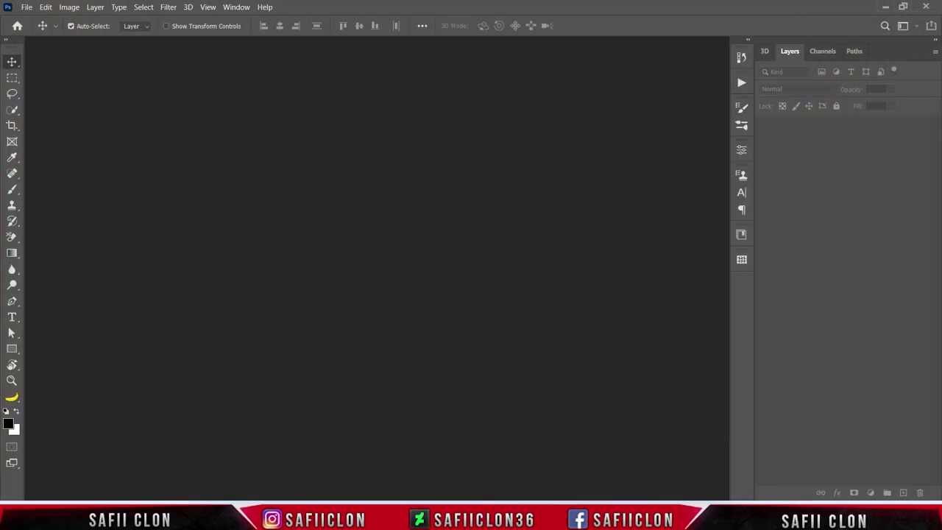
# Open the astronaut JPG from the Astronaut 2 folder and unlock its background as Layer 0.
pyautogui.click(28, 9)
pyautogui.click(40, 30)
pyautogui.click(153, 125)
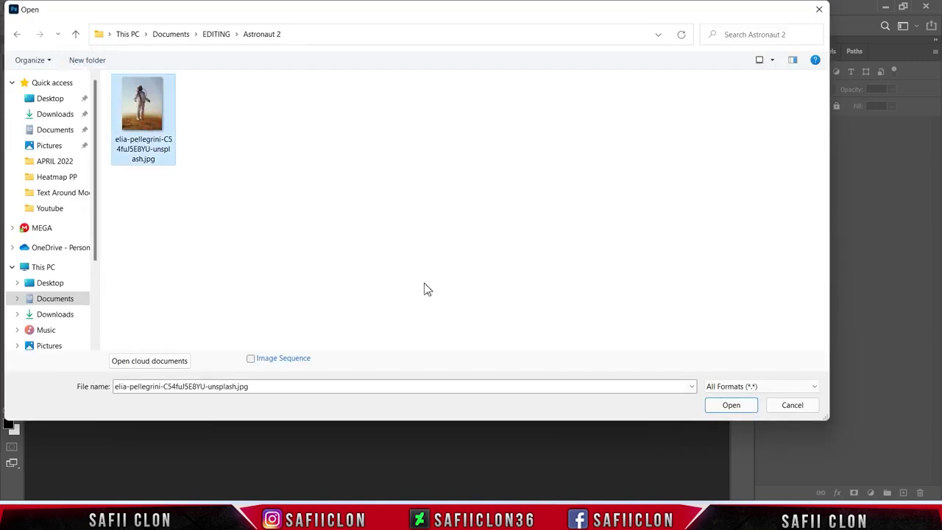
pyautogui.click(729, 405)
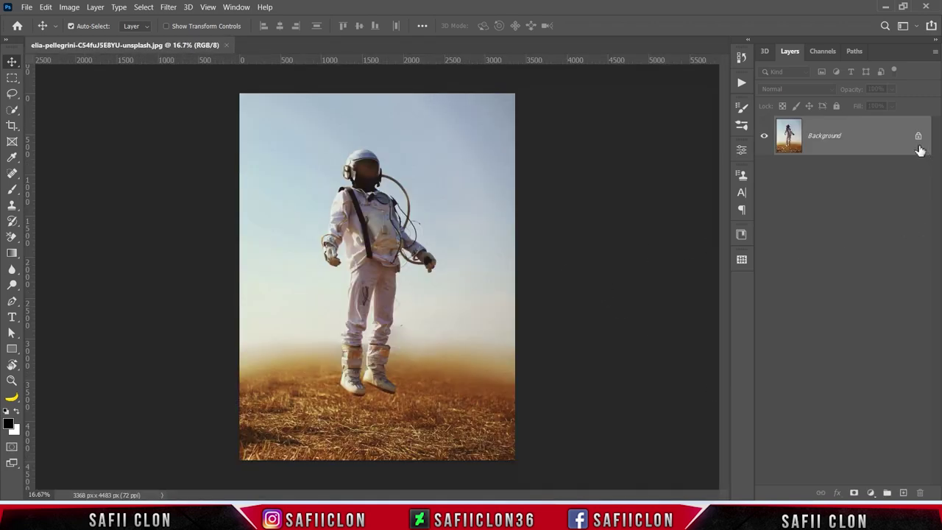
pyautogui.click(917, 140)
# Duplicate the photo layer and name the copy MODEL.
pyautogui.rightClick(850, 142)
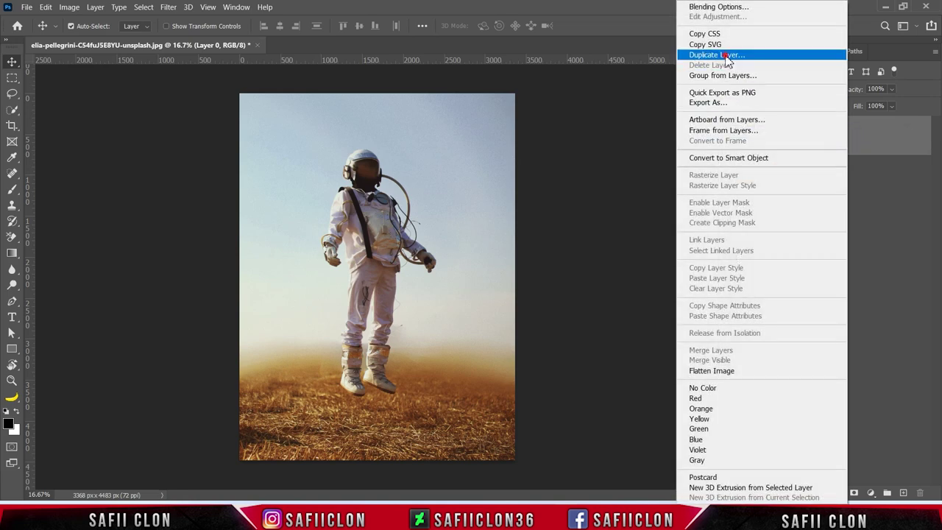
pyautogui.click(727, 56)
pyautogui.click(572, 138)
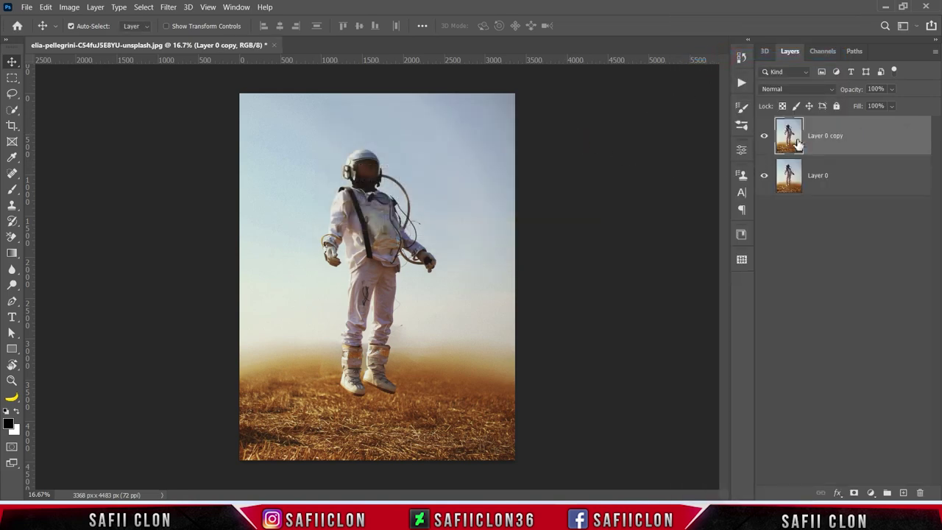
pyautogui.doubleClick(826, 136)
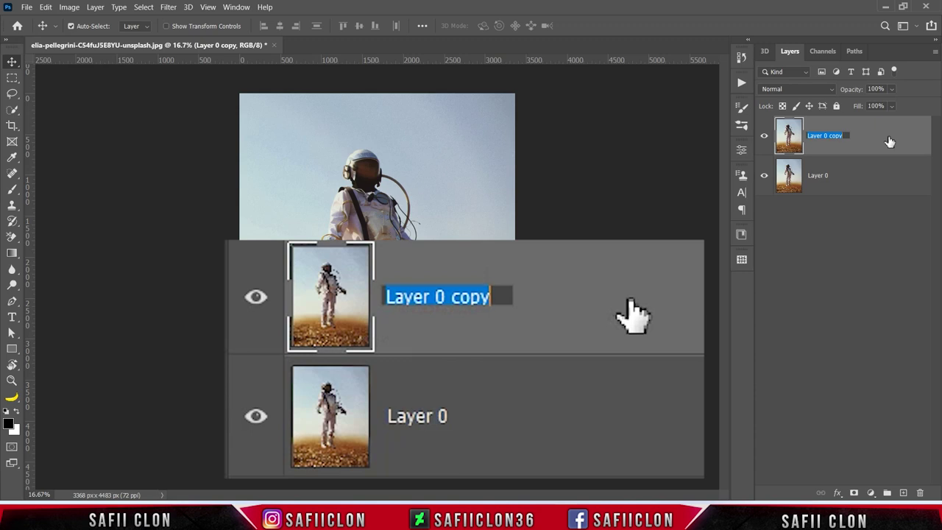
pyautogui.write('MODEL')
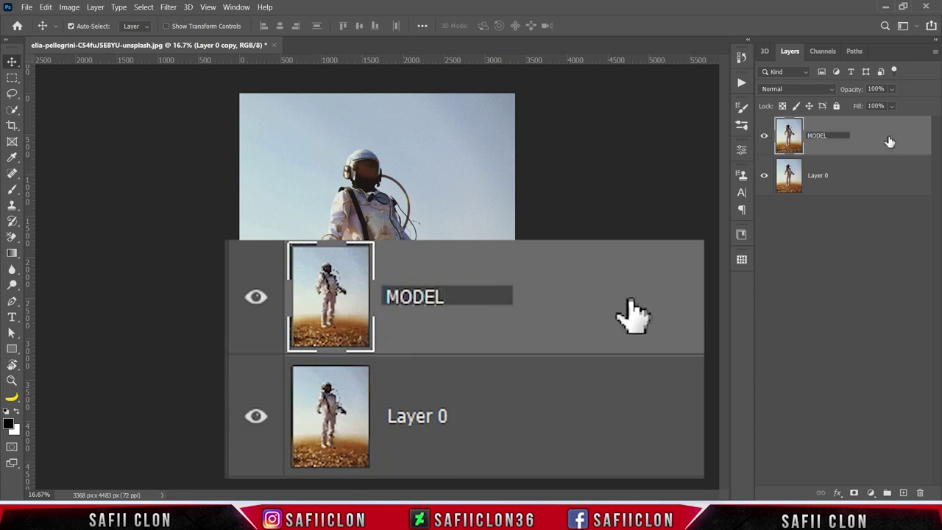
pyautogui.click(887, 141)
# Rename Layer 0 to BACKGROUND, hide it, and make MODEL the active layer.
pyautogui.click(818, 179)
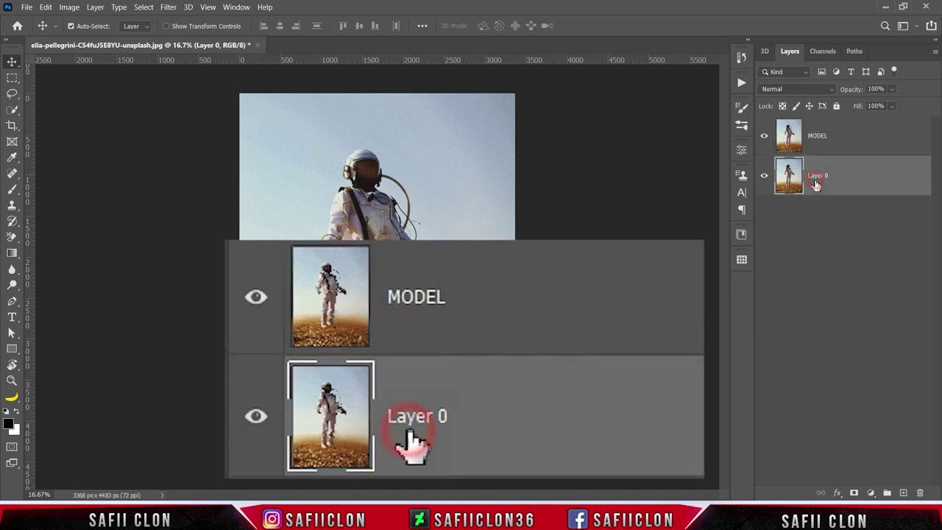
pyautogui.doubleClick(817, 177)
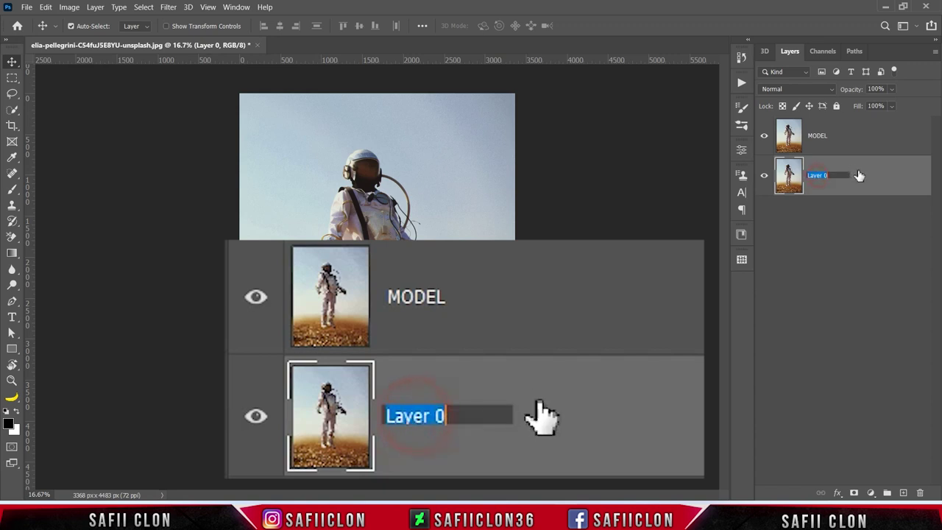
pyautogui.write('BACK')
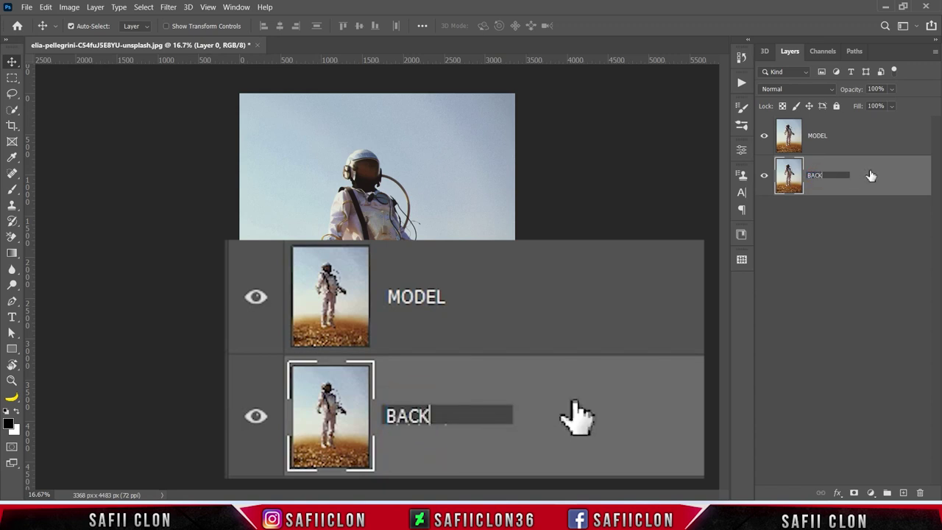
pyautogui.write('GROUND')
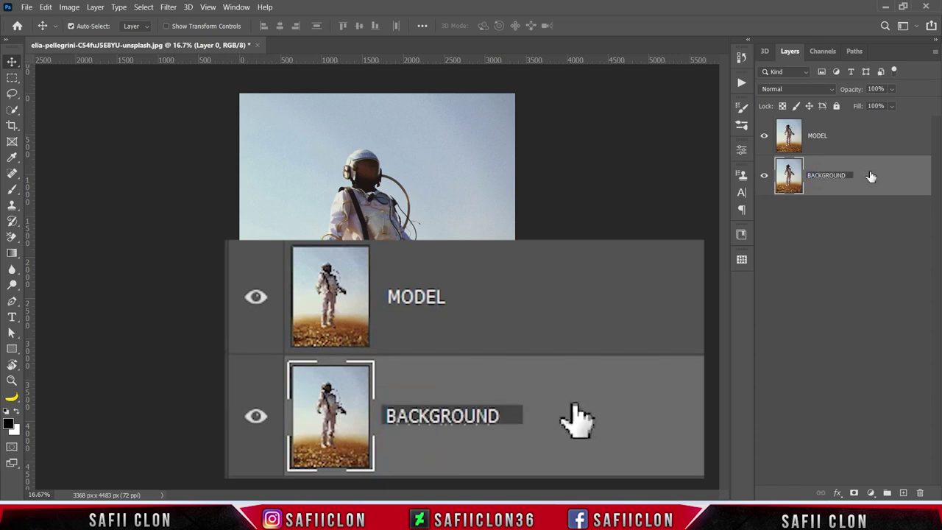
pyautogui.click(871, 175)
pyautogui.click(764, 176)
pyautogui.click(854, 145)
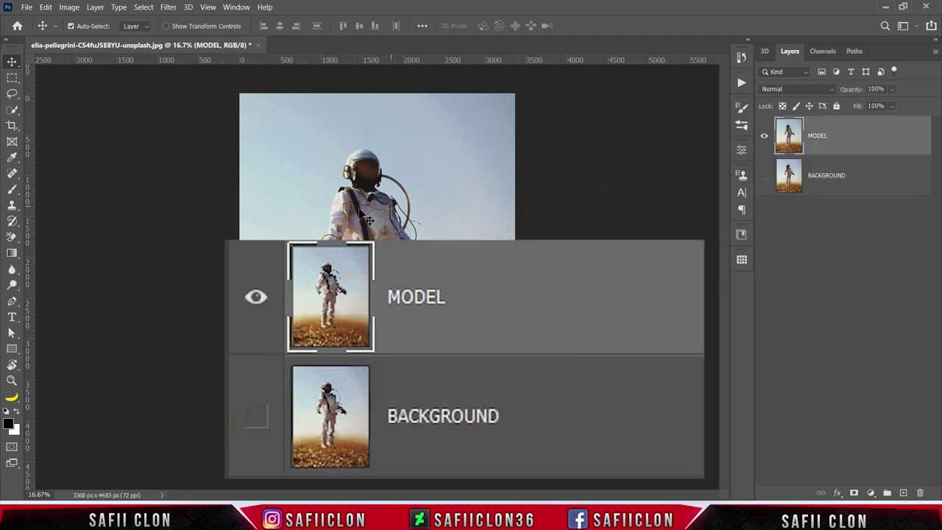
# Select the astronaut with Quick Selection's Select Subject and set the brush to 14 px.
pyautogui.click(13, 110)
pyautogui.click(114, 139)
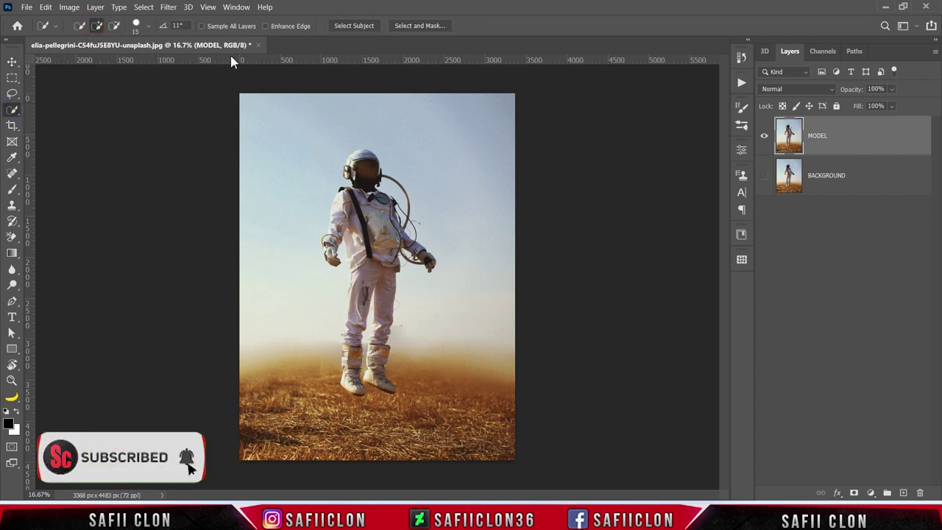
pyautogui.click(347, 26)
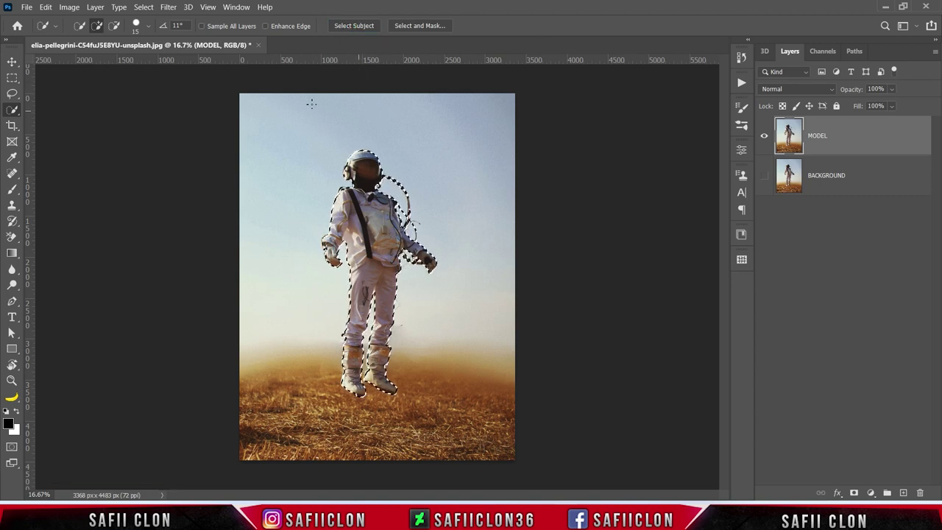
pyautogui.click(148, 27)
pyautogui.moveTo(88, 62); pyautogui.dragTo(87, 62)
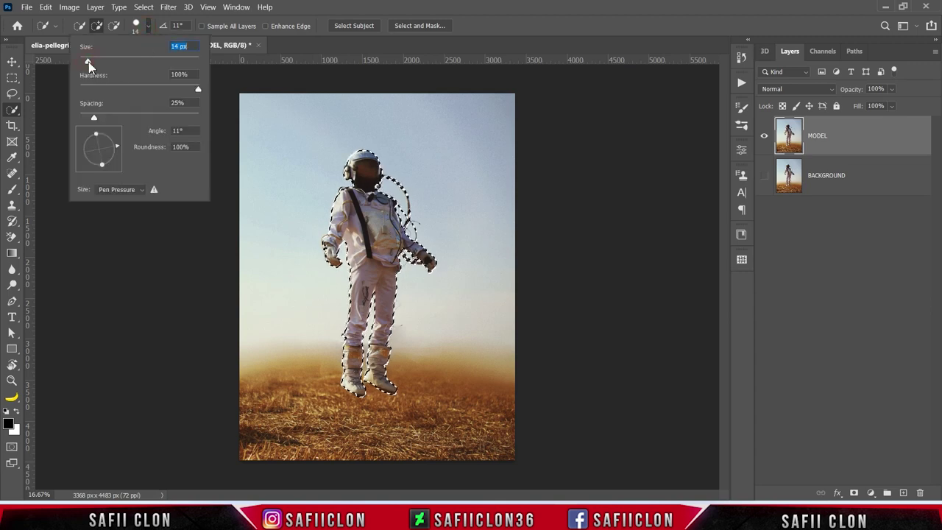
pyautogui.click(144, 31)
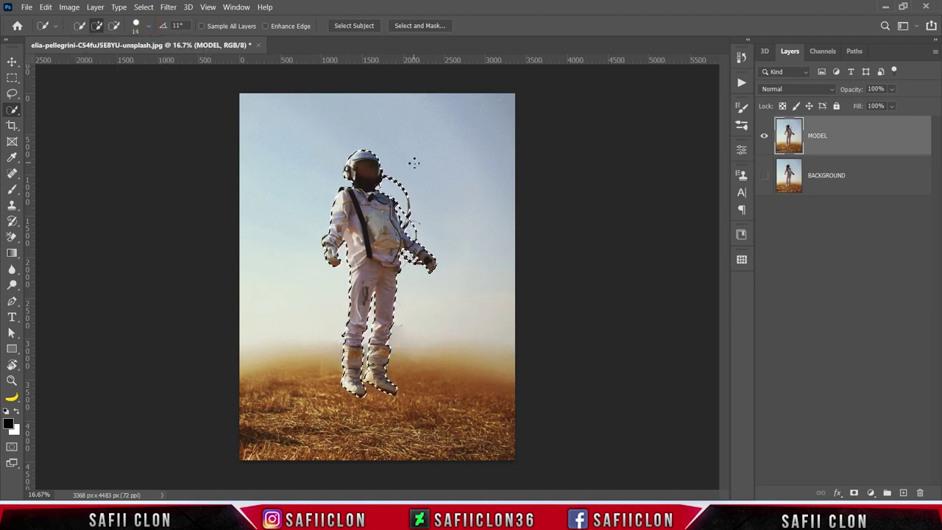
# Refine the selection along the dark chest cable with a 3 px brush at 200% zoom.
pyautogui.hotkey('ctrl', '+')
pyautogui.hotkey('ctrl', '+')
pyautogui.hotkey('ctrl', '+')
pyautogui.scroll(3, 413, 162)
pyautogui.press('[')
pyautogui.press('[')
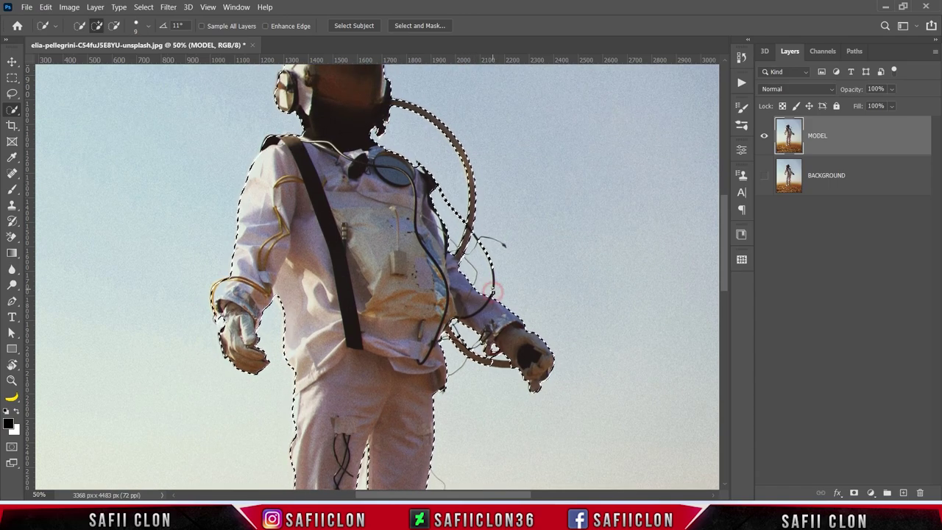
pyautogui.hotkey('ctrl', '+')
pyautogui.hotkey('ctrl', '+')
pyautogui.hotkey('ctrl', '+')
pyautogui.hscroll(5, 492, 281)
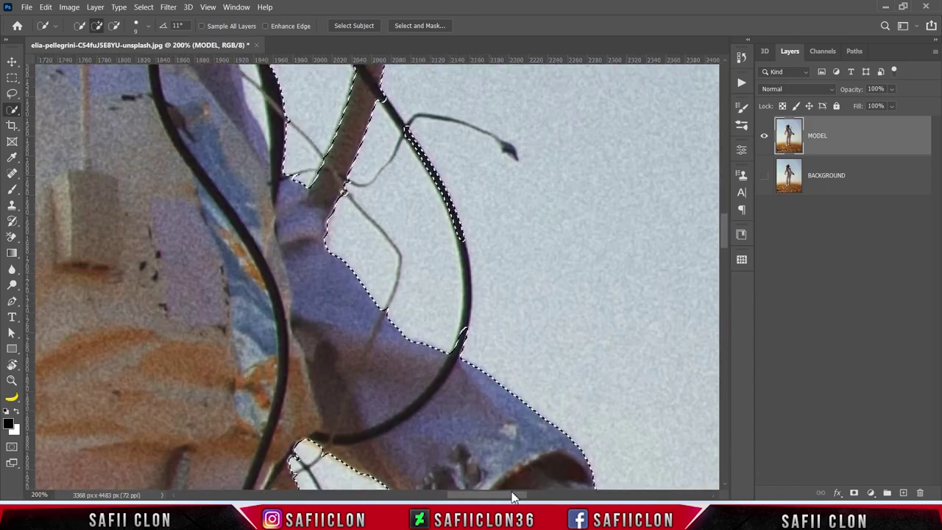
pyautogui.press('[')
pyautogui.press('[')
pyautogui.press('[')
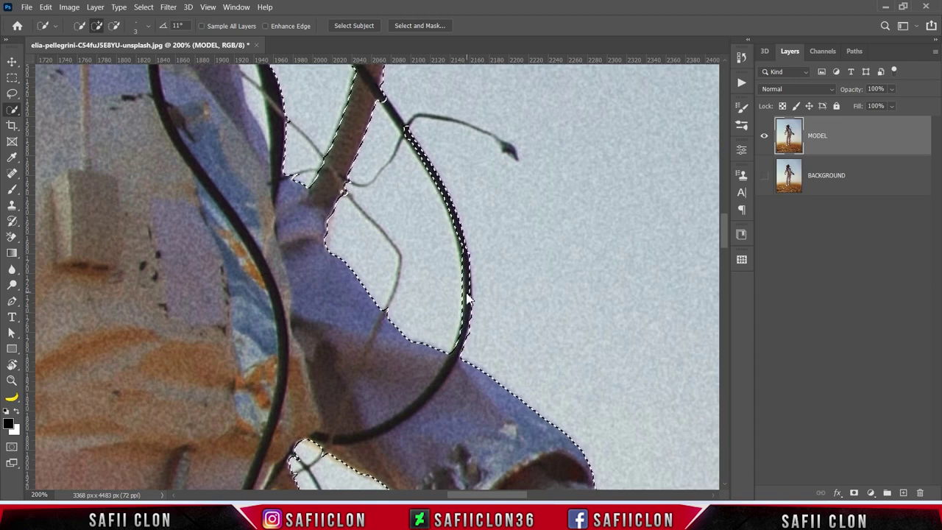
pyautogui.scroll(1, 454, 227)
pyautogui.moveTo(403, 156); pyautogui.dragTo(422, 185)
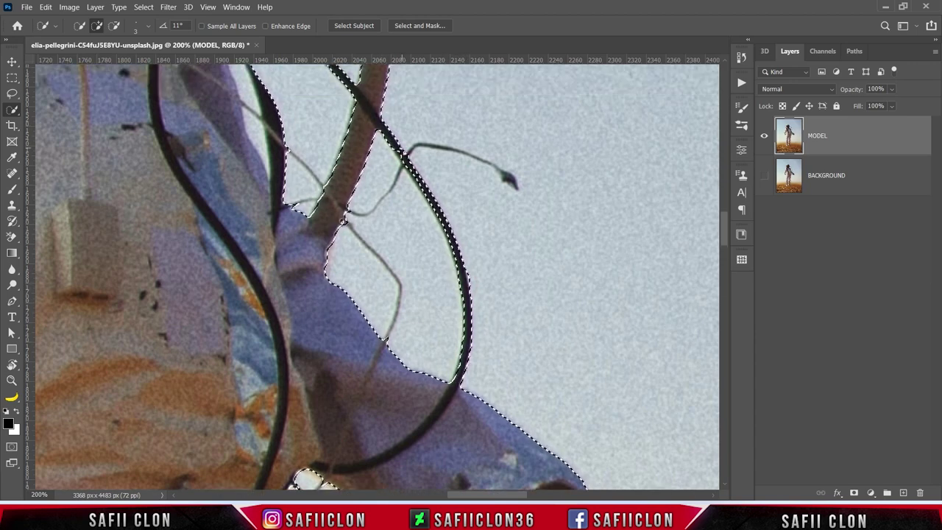
pyautogui.hotkey('ctrl', '-')
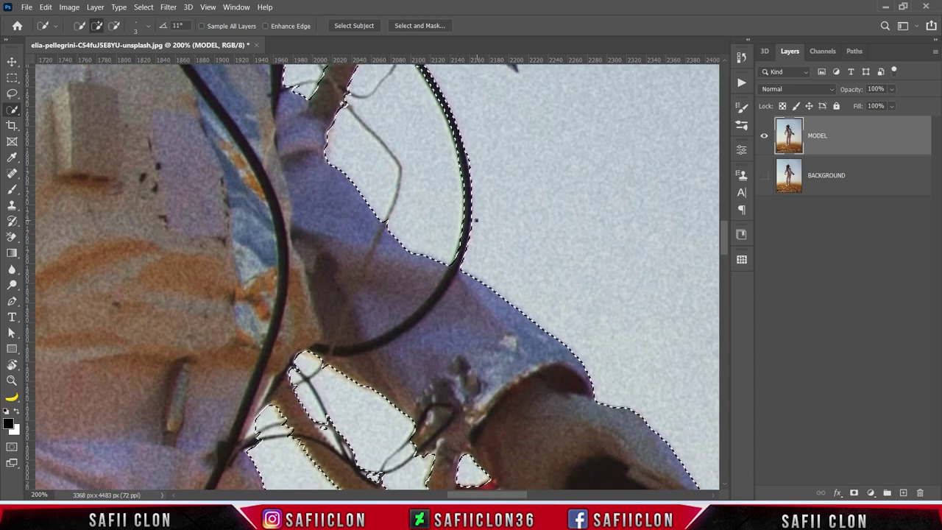
pyautogui.hotkey('ctrl', '-')
pyautogui.hotkey('ctrl', '-')
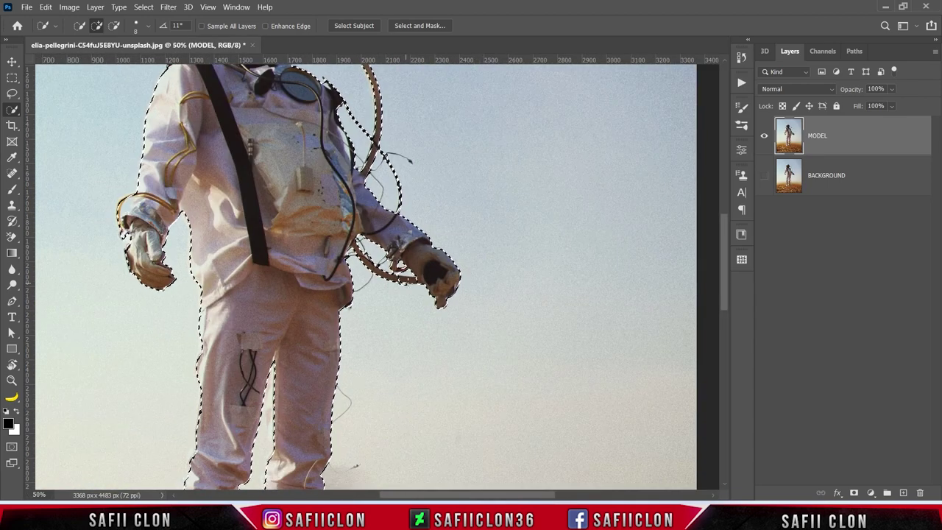
pyautogui.scroll(-9, 405, 221)
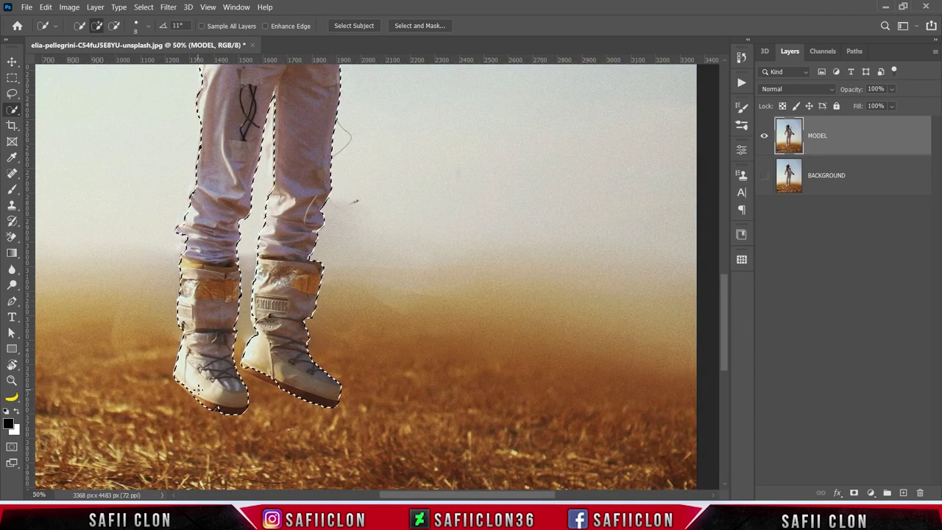
# Enlarge the selection brush to 20 px and inspect the astronaut's outline at 50% zoom.
pyautogui.press(']')
pyautogui.press(']')
pyautogui.press(']')
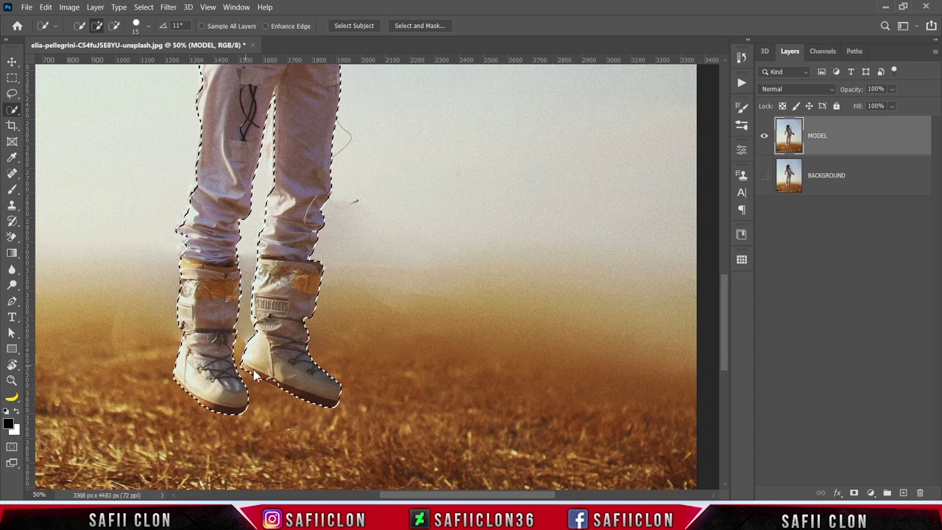
pyautogui.scroll(2, 184, 309)
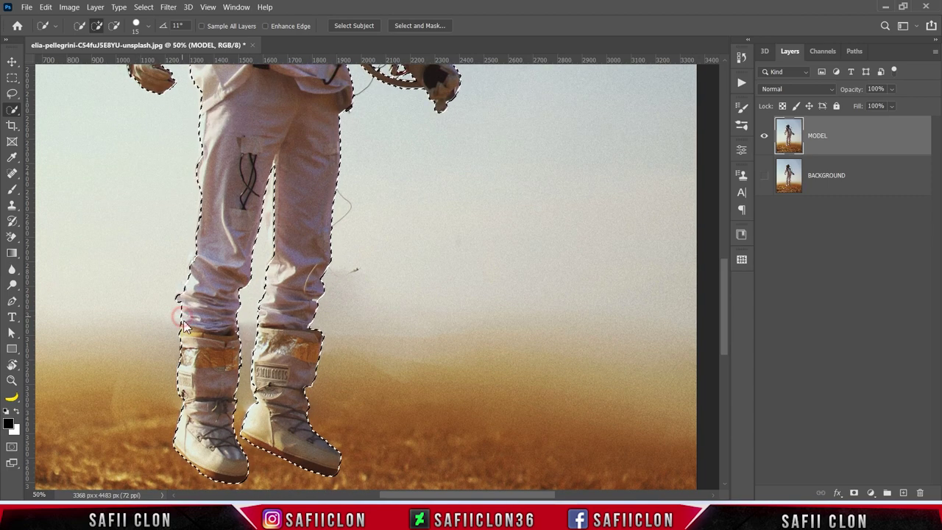
pyautogui.scroll(3, 181, 300)
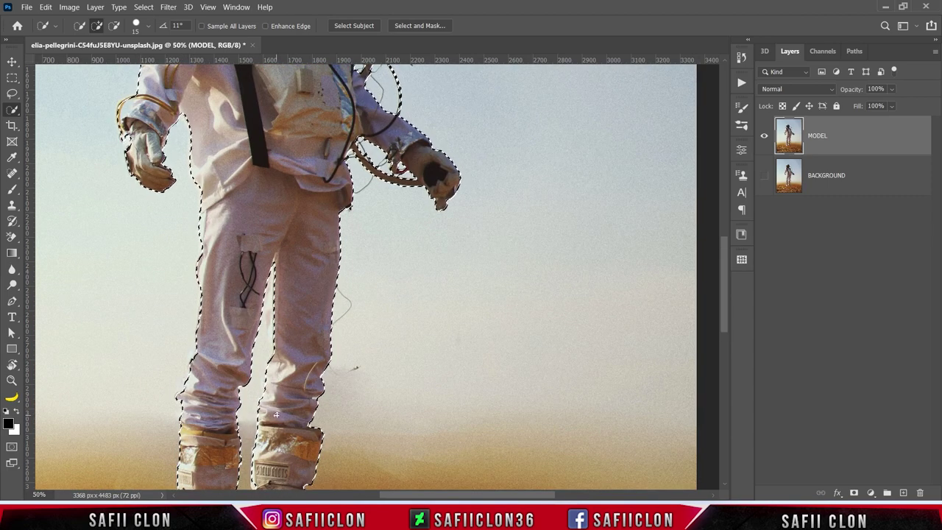
pyautogui.scroll(1, 183, 442)
pyautogui.scroll(3, 188, 414)
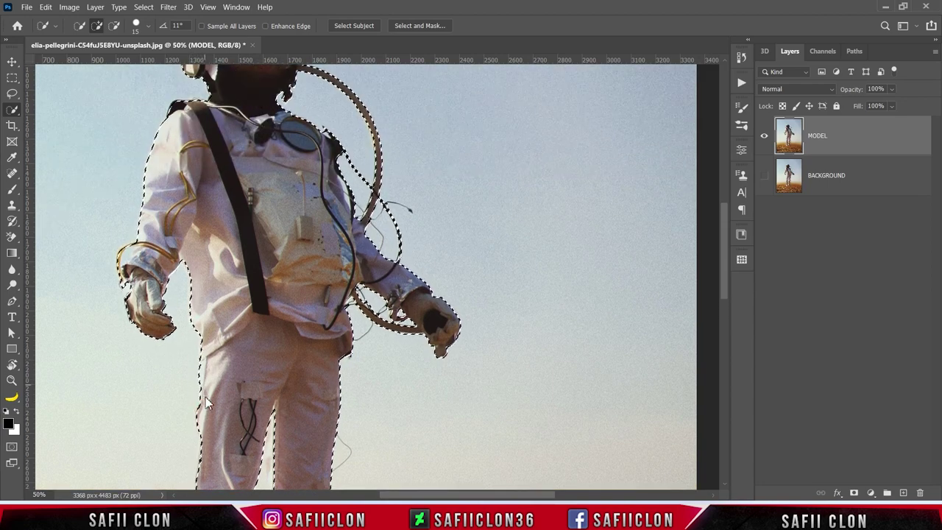
pyautogui.scroll(1, 136, 346)
pyautogui.scroll(2, 136, 346)
pyautogui.press(']')
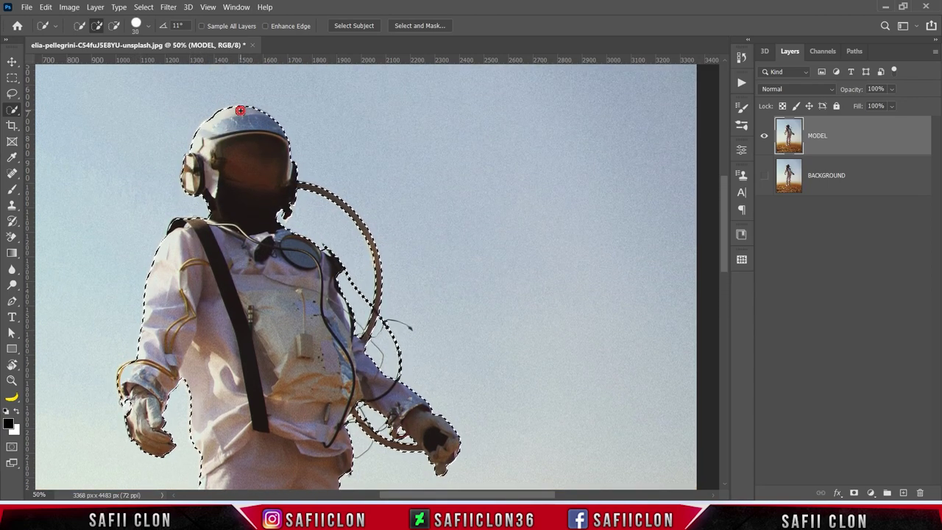
pyautogui.scroll(-1, 250, 116)
pyautogui.scroll(-1, 251, 225)
pyautogui.scroll(-2, 250, 225)
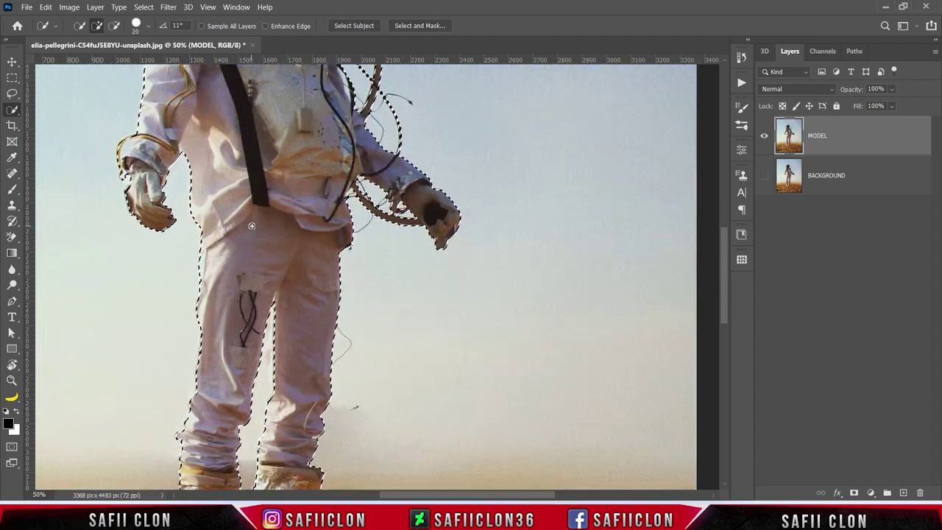
pyautogui.scroll(-2, 251, 226)
pyautogui.scroll(-2, 251, 226)
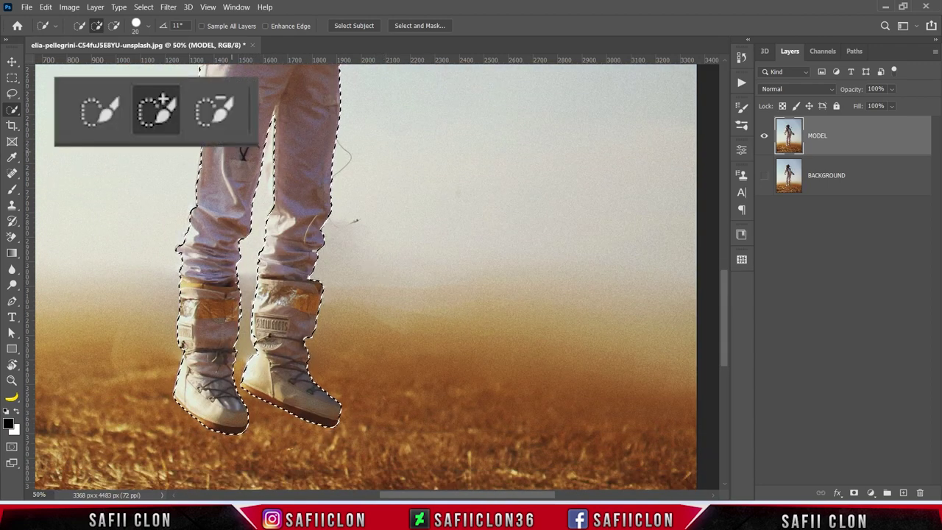
# Subtract stray sky and field areas with a smaller brush, then zoom out and select MODEL.
pyautogui.click(114, 26)
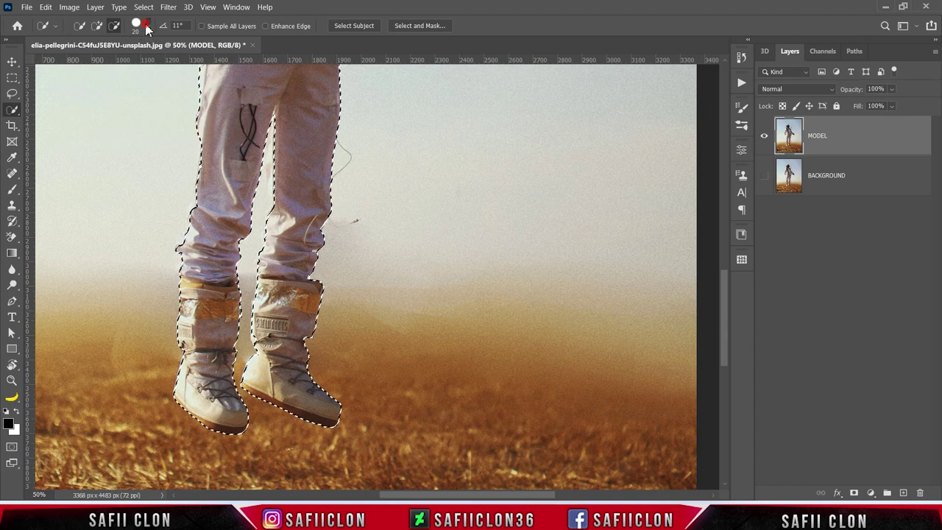
pyautogui.click(147, 25)
pyautogui.moveTo(91, 60); pyautogui.dragTo(90, 61)
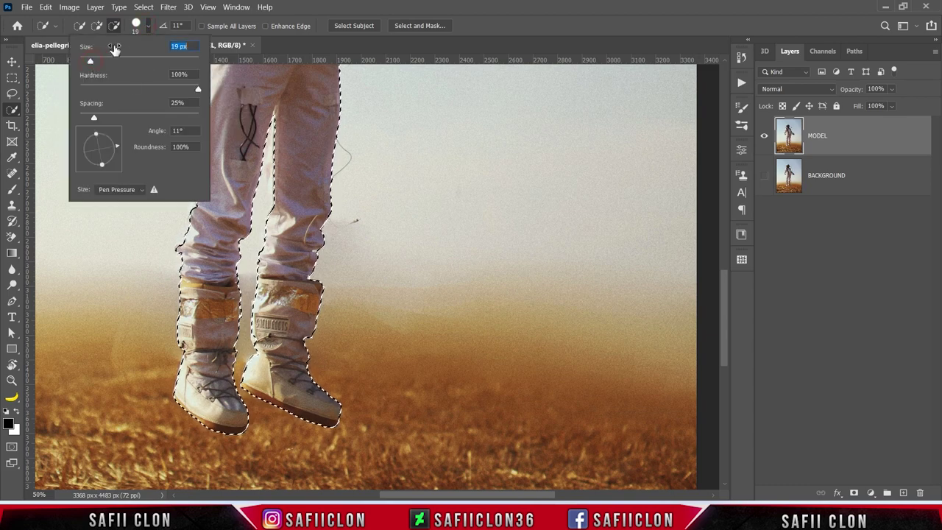
pyautogui.click(147, 25)
pyautogui.scroll(2, 382, 337)
pyautogui.scroll(4, 383, 338)
pyautogui.scroll(3, 382, 339)
pyautogui.scroll(2, 383, 340)
pyautogui.scroll(2, 383, 340)
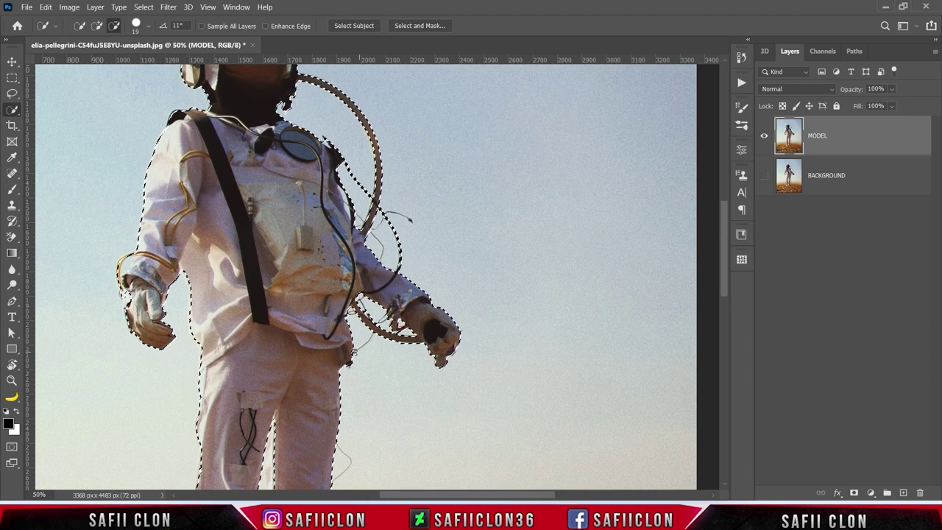
pyautogui.press('[')
pyautogui.scroll(1, 188, 298)
pyautogui.scroll(1, 188, 298)
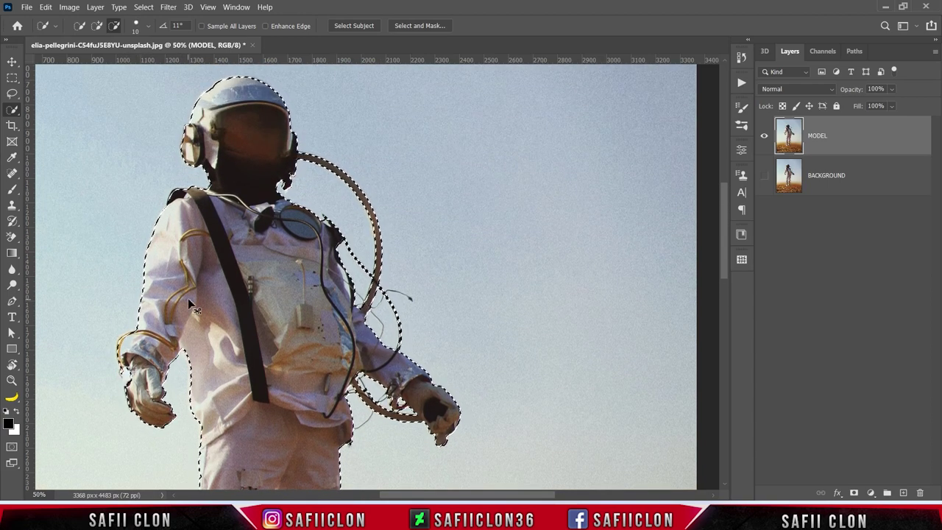
pyautogui.hotkey('ctrl', '-')
pyautogui.hotkey('ctrl', '-')
pyautogui.hotkey('ctrl', '-')
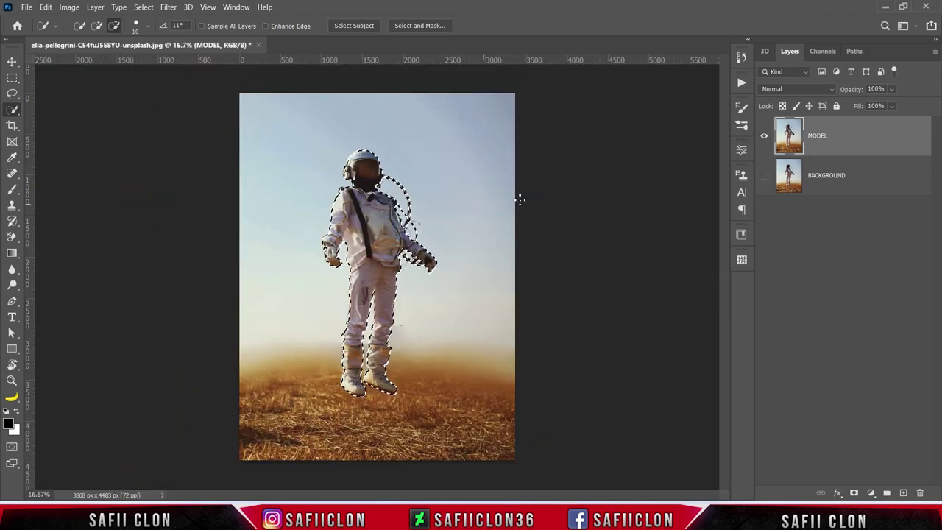
pyautogui.click(839, 141)
# Mask MODEL from the selection, then show and select the BACKGROUND layer.
pyautogui.click(854, 493)
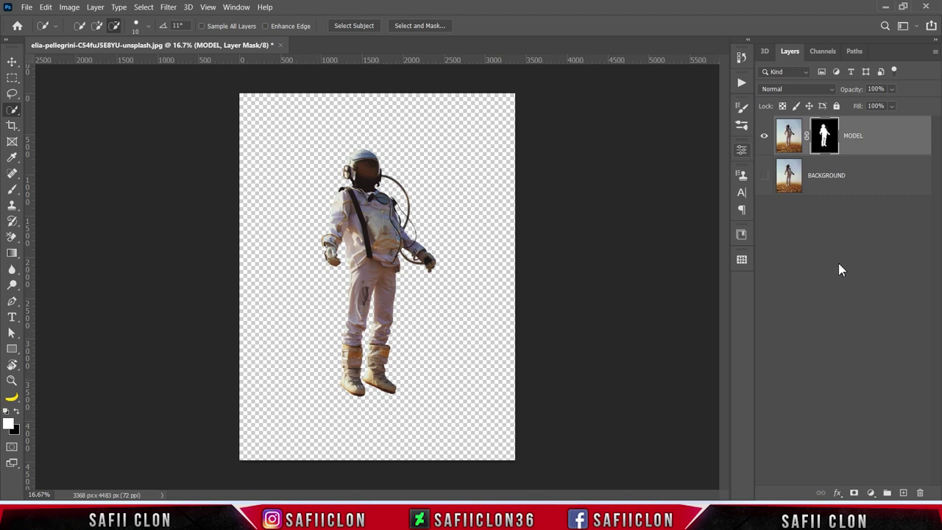
pyautogui.click(764, 178)
pyautogui.click(764, 178)
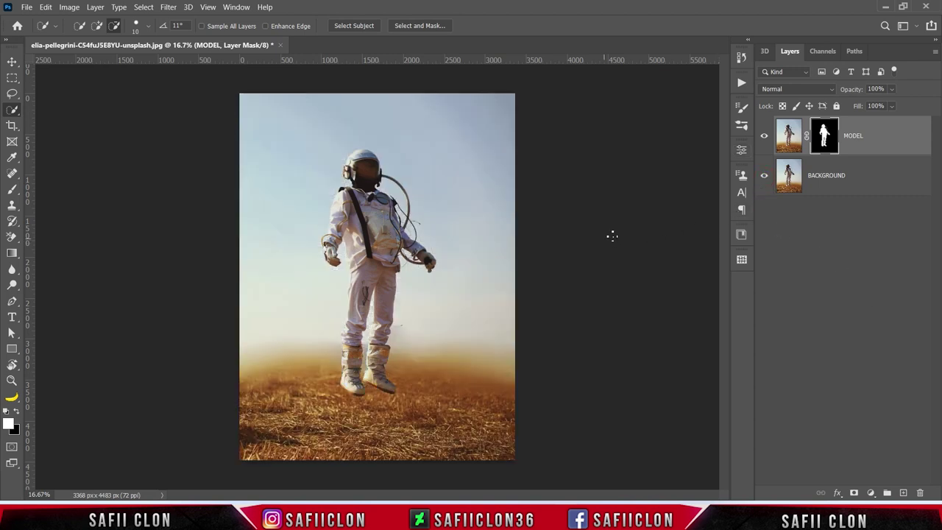
pyautogui.click(873, 174)
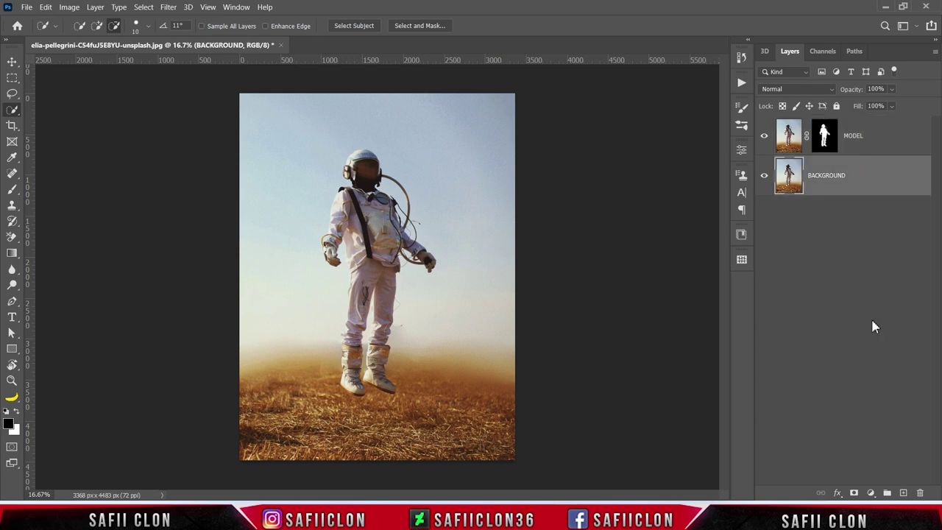
pyautogui.click(872, 492)
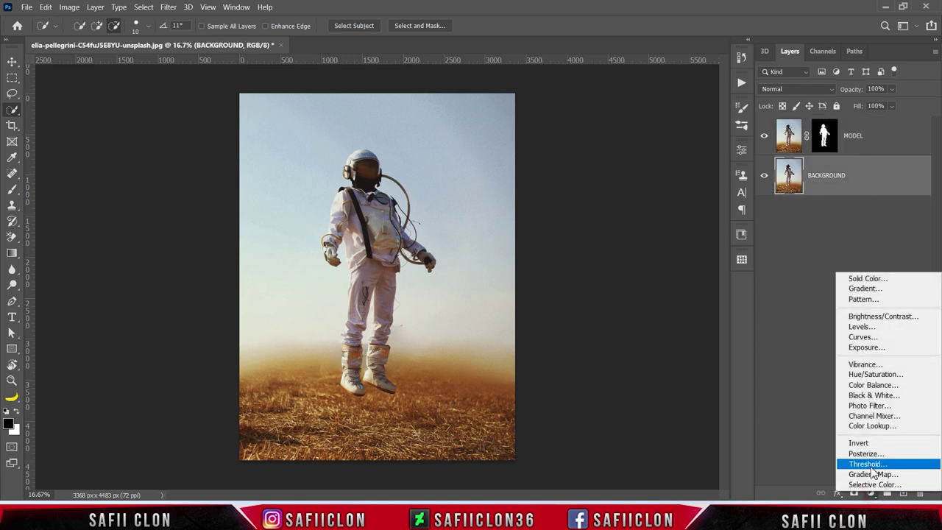
# Add a Color Lookup adjustment above BACKGROUND using the Moonlight.3DL file.
pyautogui.click(872, 426)
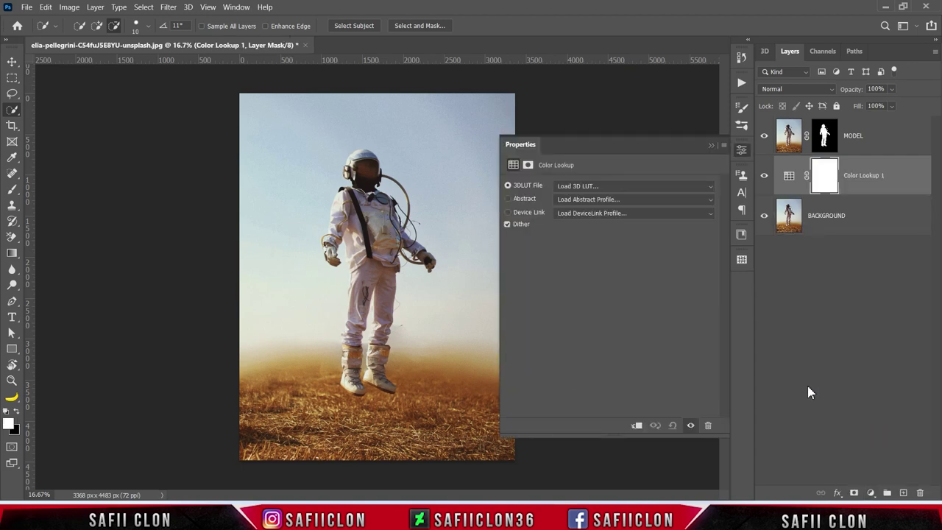
pyautogui.click(635, 189)
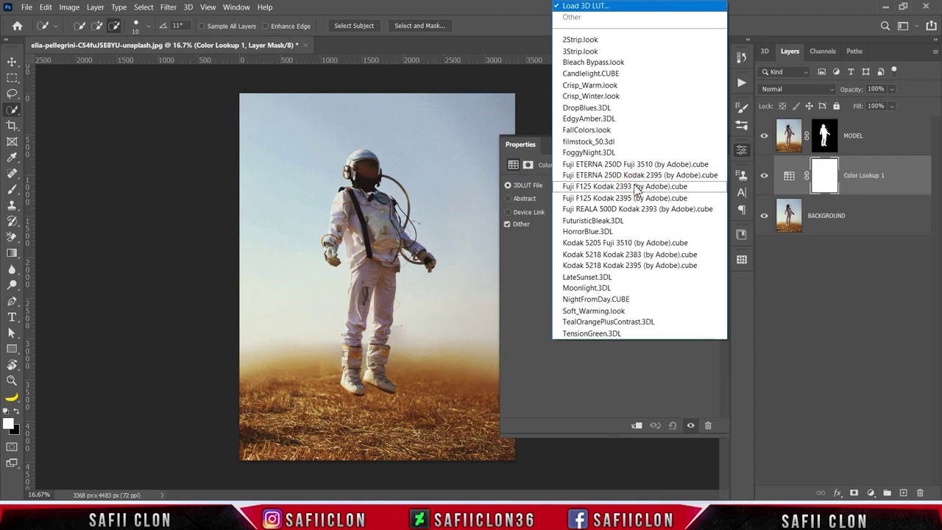
pyautogui.click(607, 289)
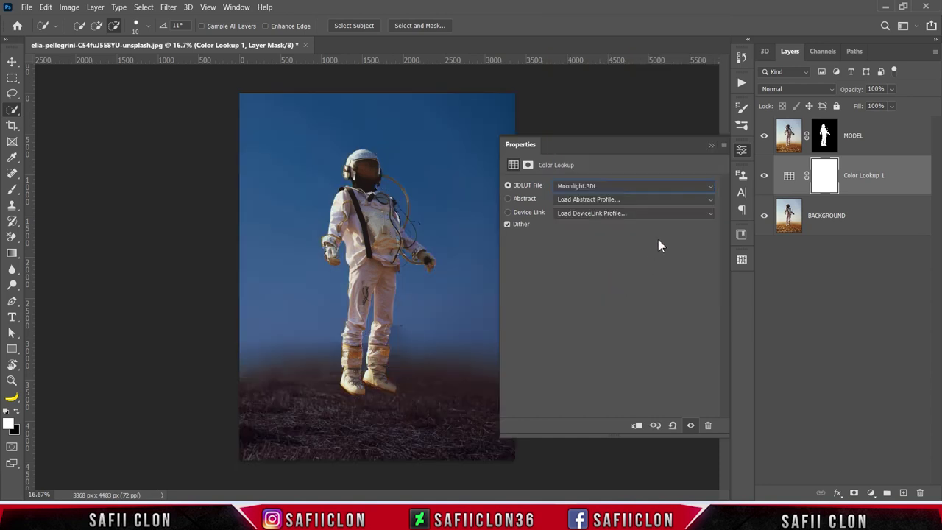
pyautogui.click(712, 145)
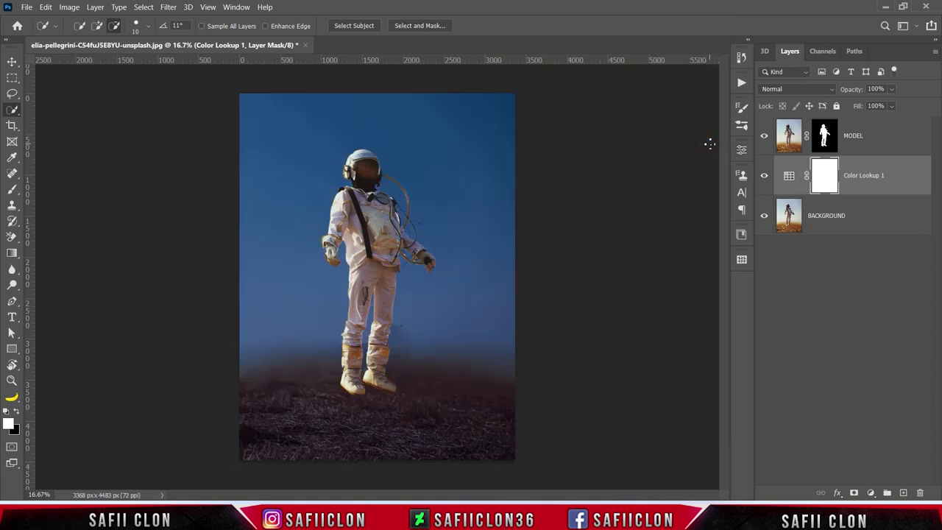
# Add a Color Balance layer and shift its shadows toward cyan and slightly toward blue.
pyautogui.click(869, 493)
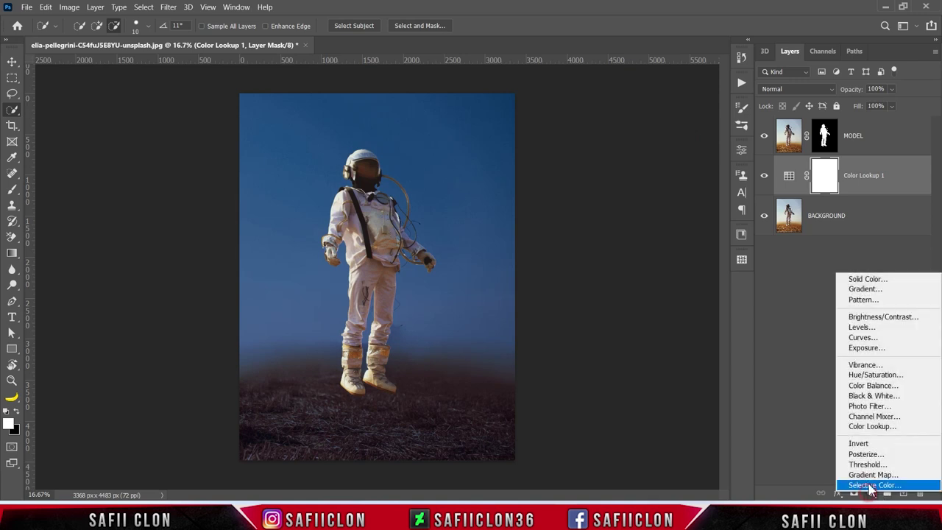
pyautogui.click(871, 385)
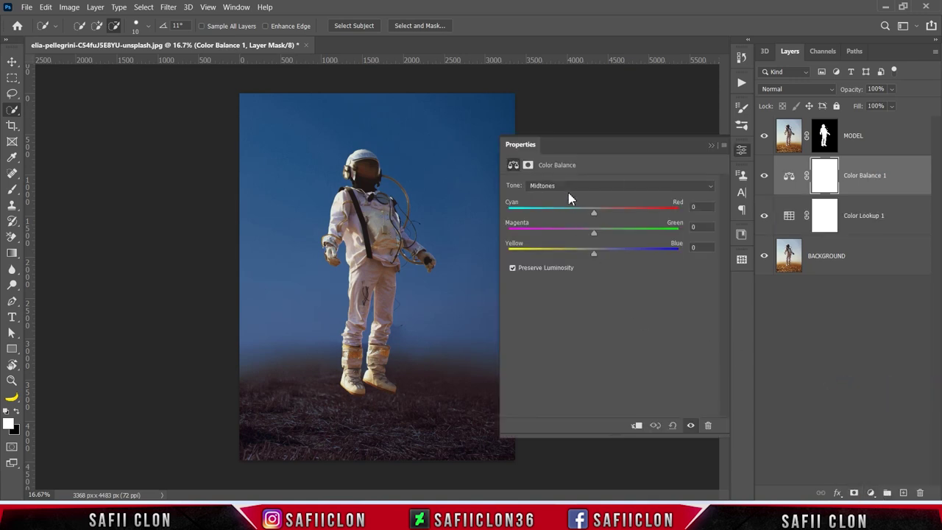
pyautogui.click(566, 190)
pyautogui.click(567, 198)
pyautogui.moveTo(593, 213); pyautogui.dragTo(587, 211)
pyautogui.moveTo(594, 254); pyautogui.dragTo(597, 256)
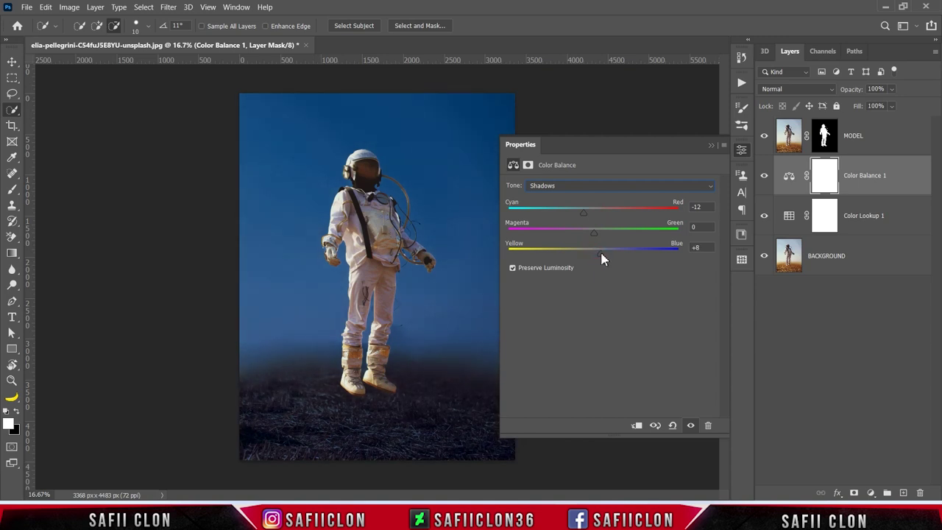
# Push the midtones and highlights toward cyan and blue, with highlights at Red −4, Blue +17.
pyautogui.click(598, 190)
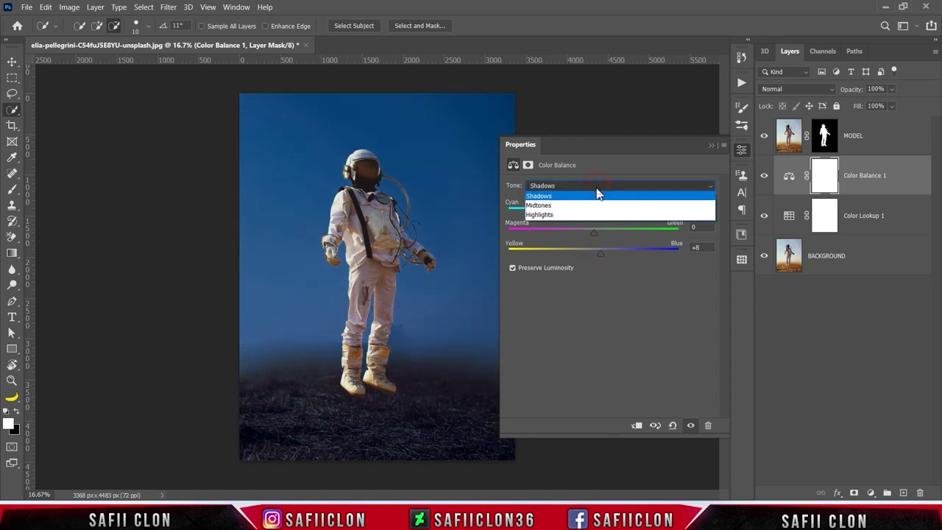
pyautogui.click(586, 206)
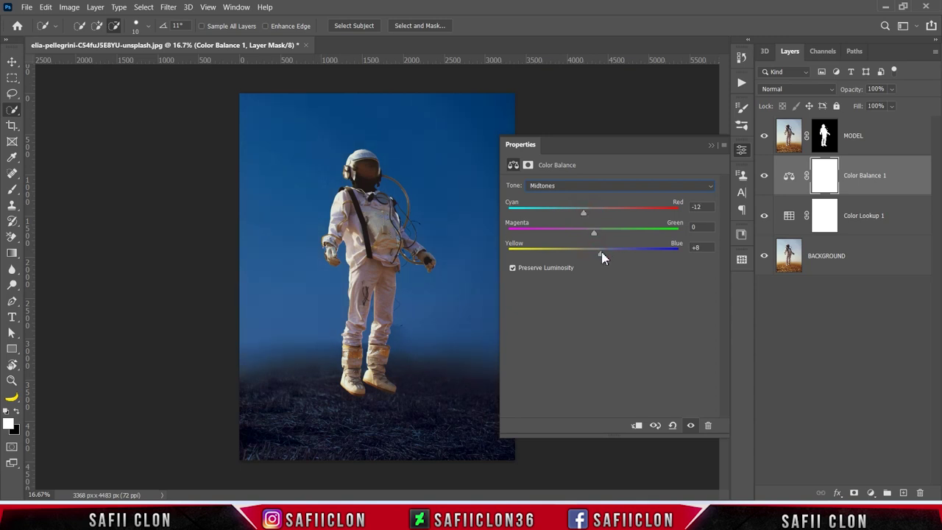
pyautogui.click(614, 187)
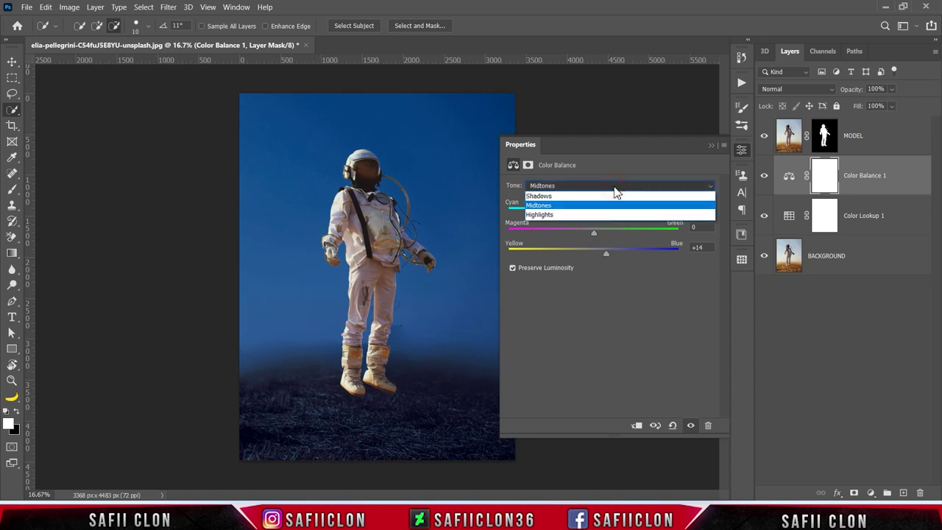
pyautogui.click(559, 214)
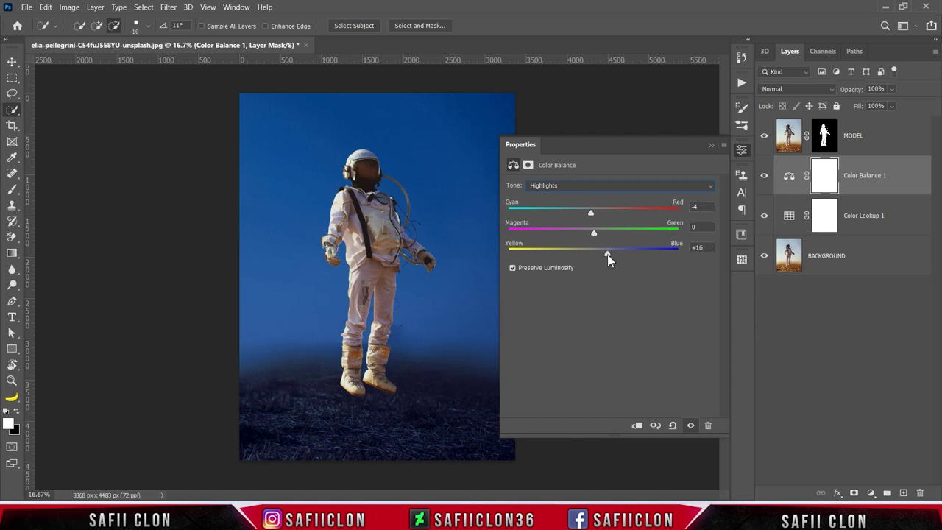
pyautogui.click(711, 146)
pyautogui.click(764, 176)
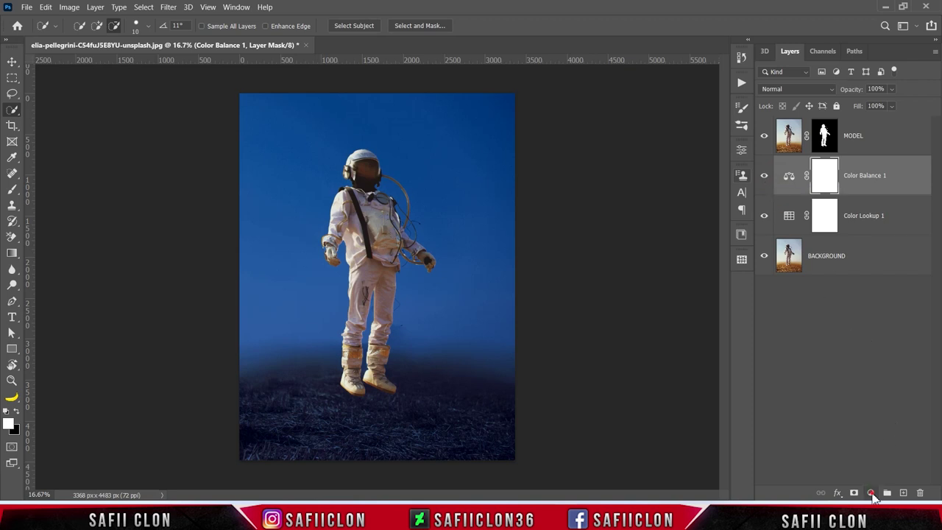
# Add an Exposure layer at −1.33, then select Exposure 1 through Color Lookup 1.
pyautogui.click(870, 492)
pyautogui.click(865, 348)
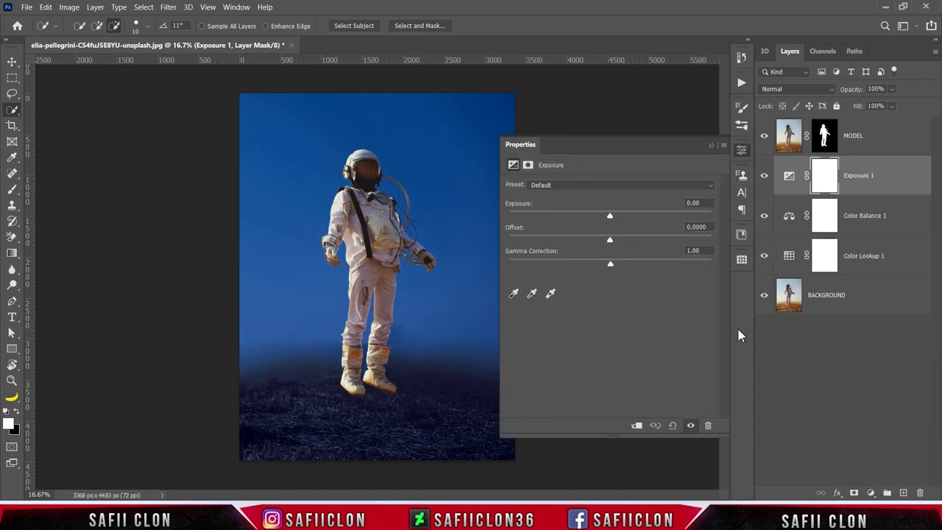
pyautogui.moveTo(609, 218); pyautogui.dragTo(593, 218)
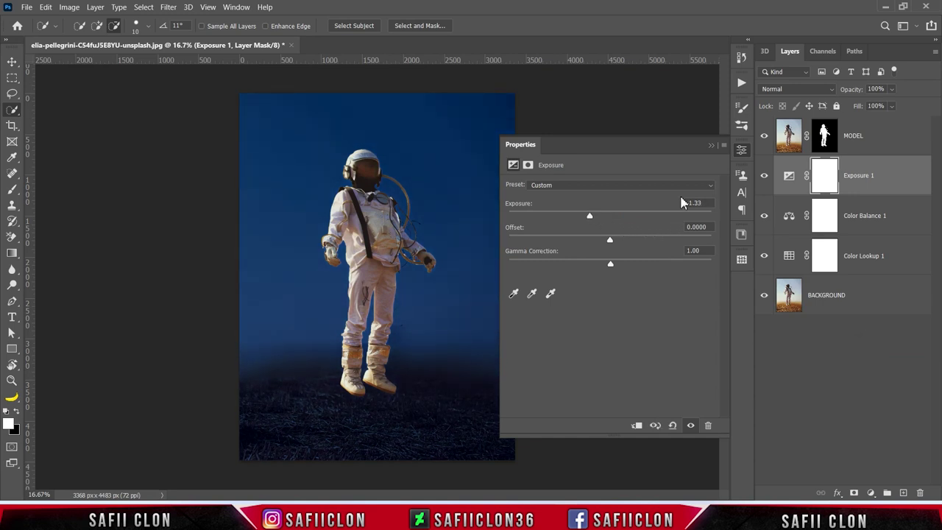
pyautogui.click(712, 144)
pyautogui.click(764, 178)
pyautogui.click(764, 177)
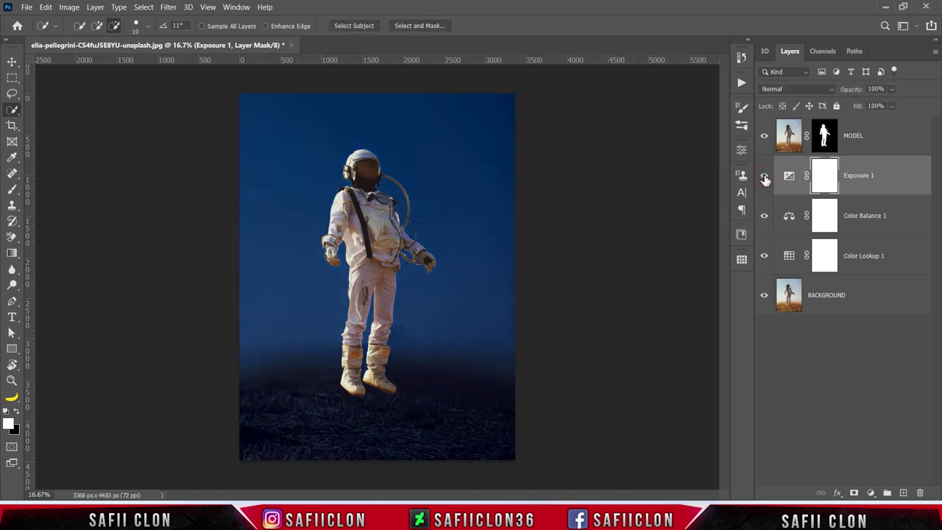
pyautogui.click(893, 173)
pyautogui.keyDown('shift'); pyautogui.click(892, 263); pyautogui.keyUp('shift')
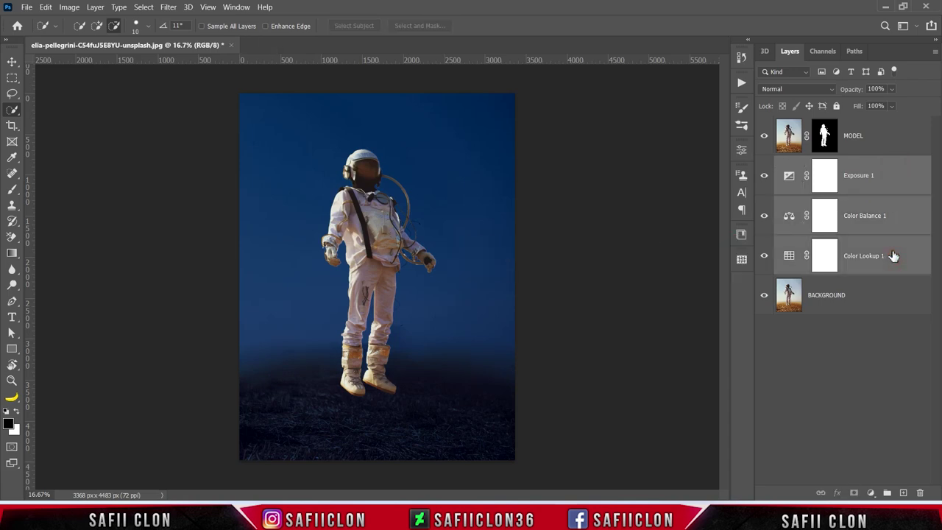
# Group the three adjustment layers into a group named BACKGROUND, then select MODEL.
pyautogui.rightClick(893, 255)
pyautogui.click(754, 70)
pyautogui.click(419, 153)
pyautogui.write('BACKGROUND')
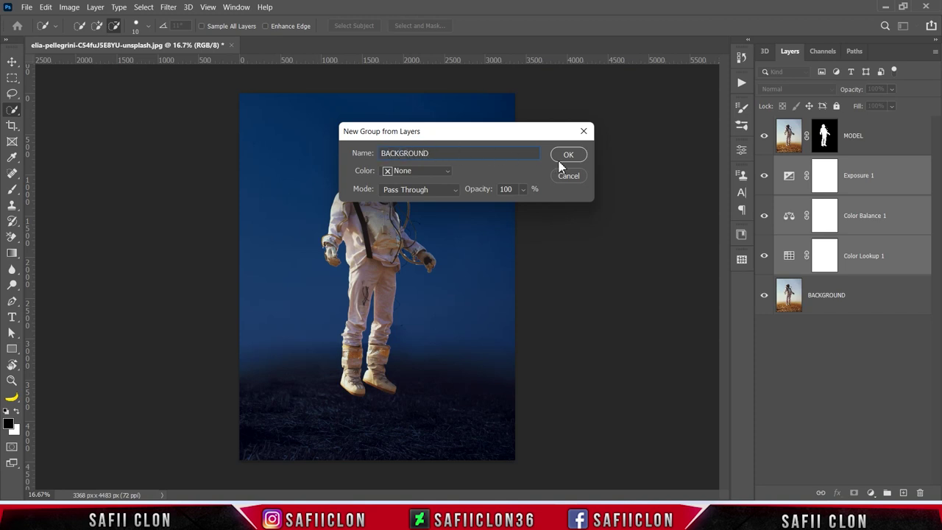
pyautogui.click(565, 155)
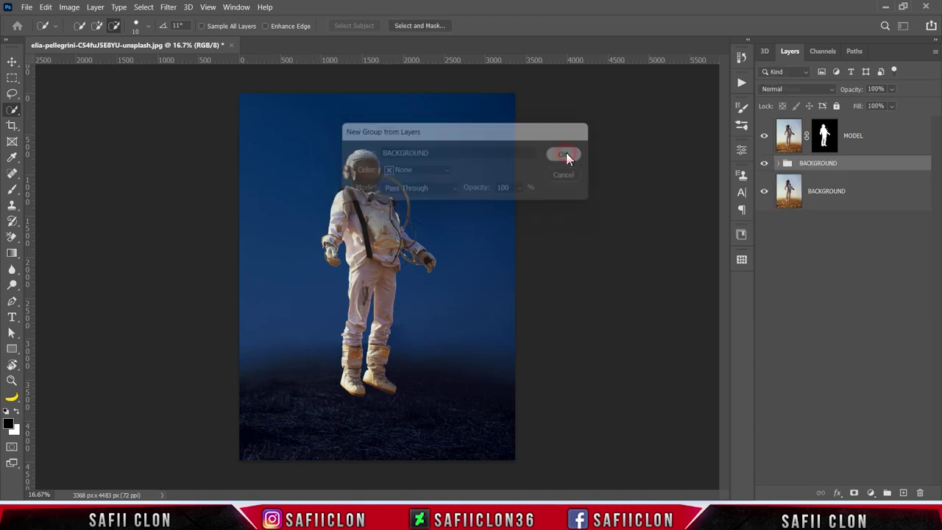
pyautogui.click(764, 163)
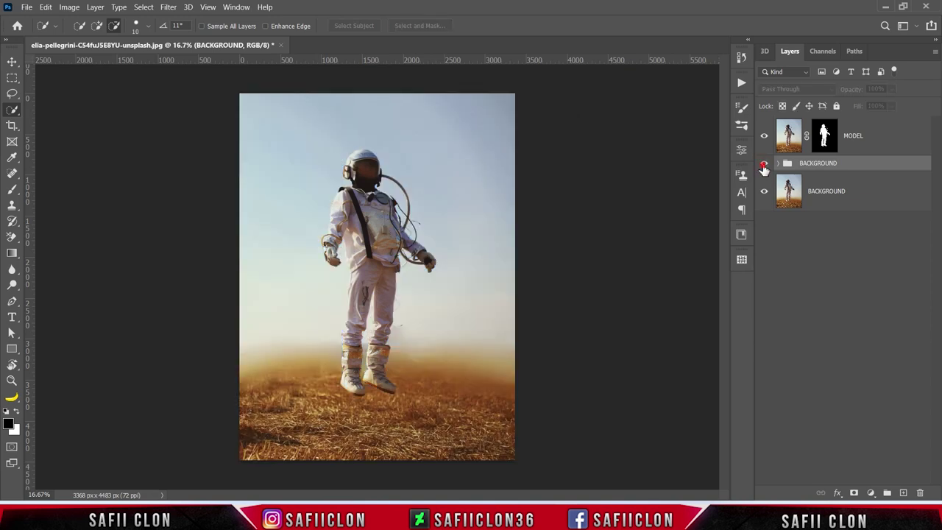
pyautogui.click(891, 140)
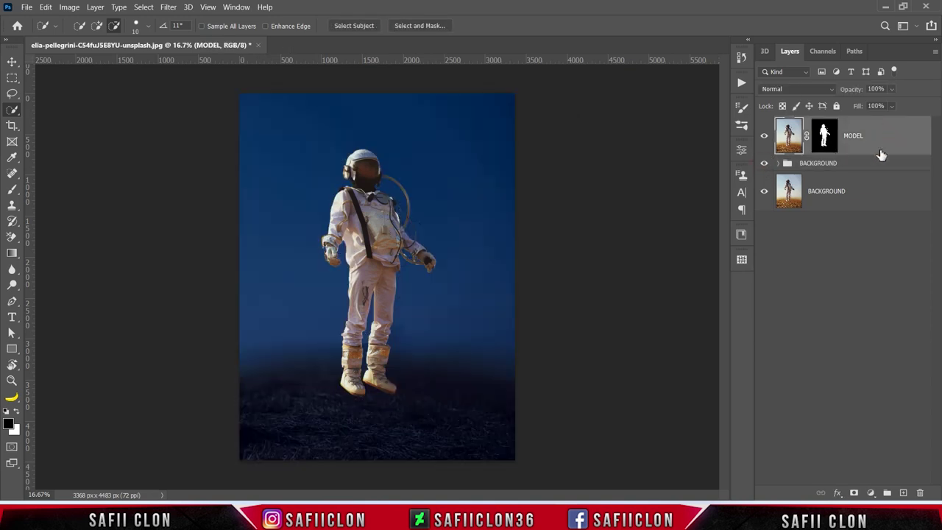
# Add a Photo Filter clipped to MODEL using Deep Blue at 68% density.
pyautogui.click(870, 492)
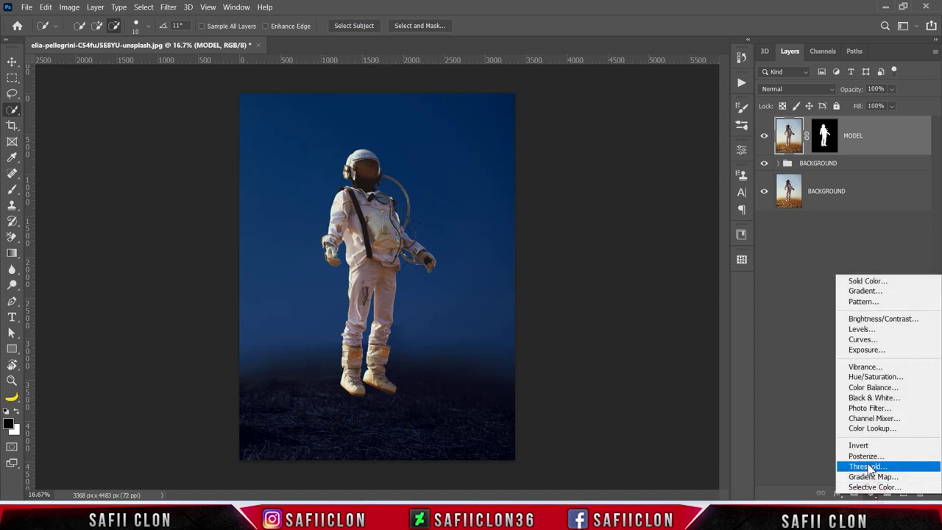
pyautogui.click(872, 409)
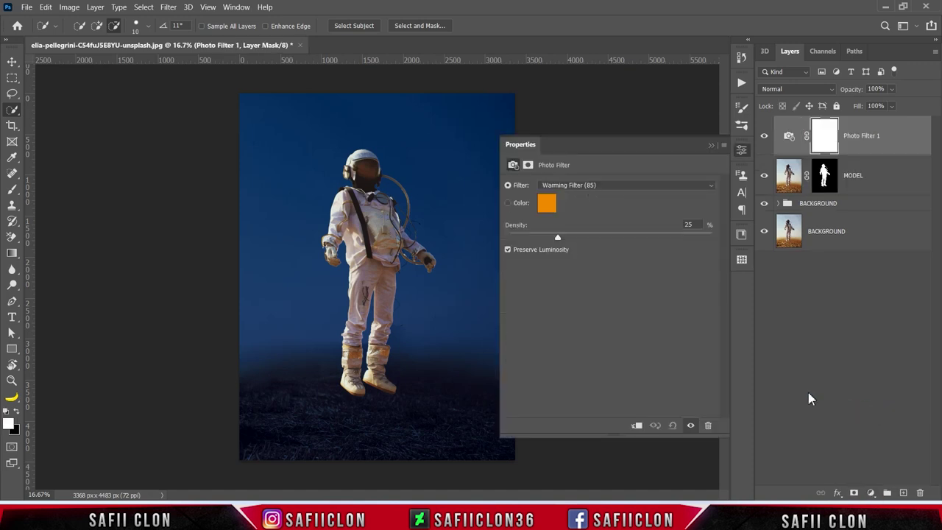
pyautogui.click(637, 426)
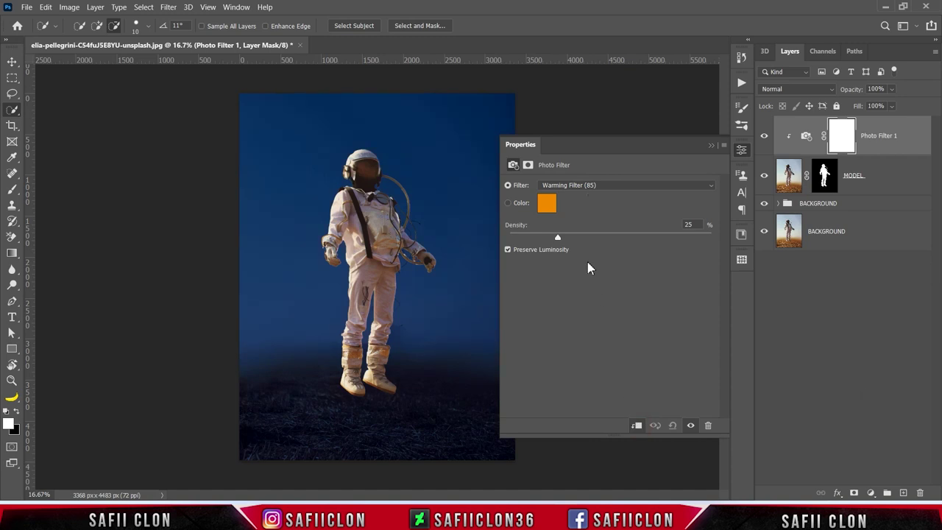
pyautogui.click(582, 188)
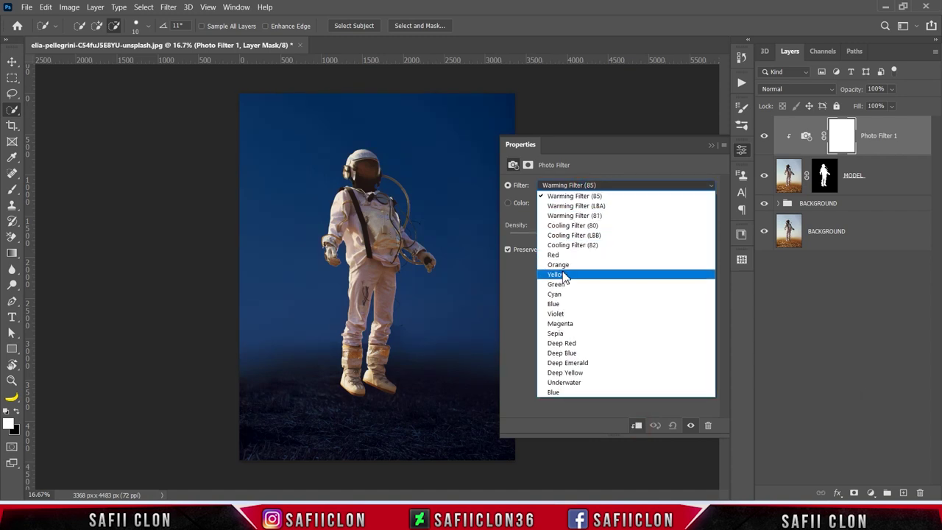
pyautogui.click(583, 354)
pyautogui.moveTo(561, 239); pyautogui.dragTo(640, 239)
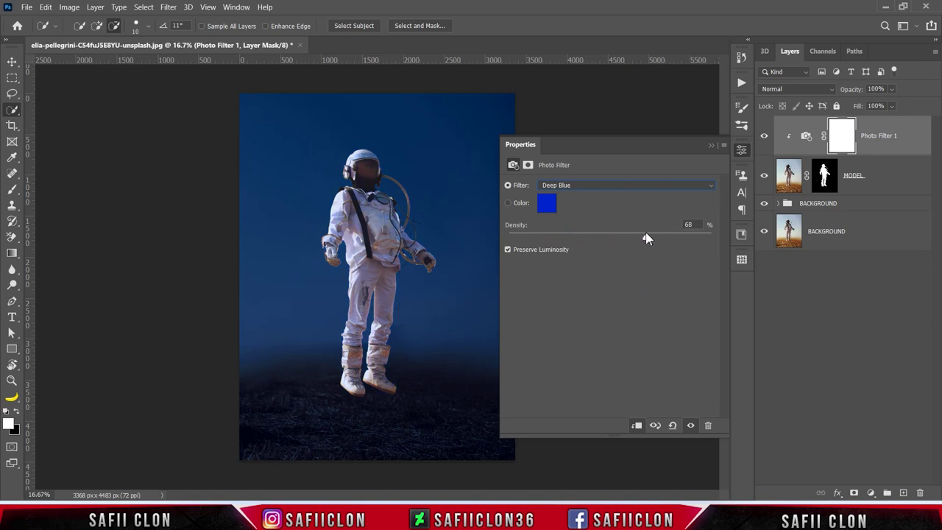
pyautogui.click(710, 145)
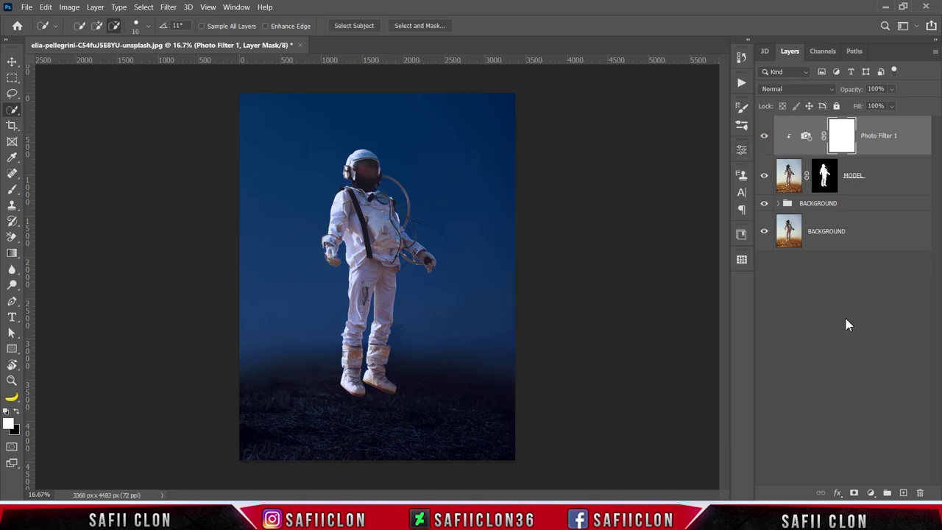
pyautogui.click(871, 493)
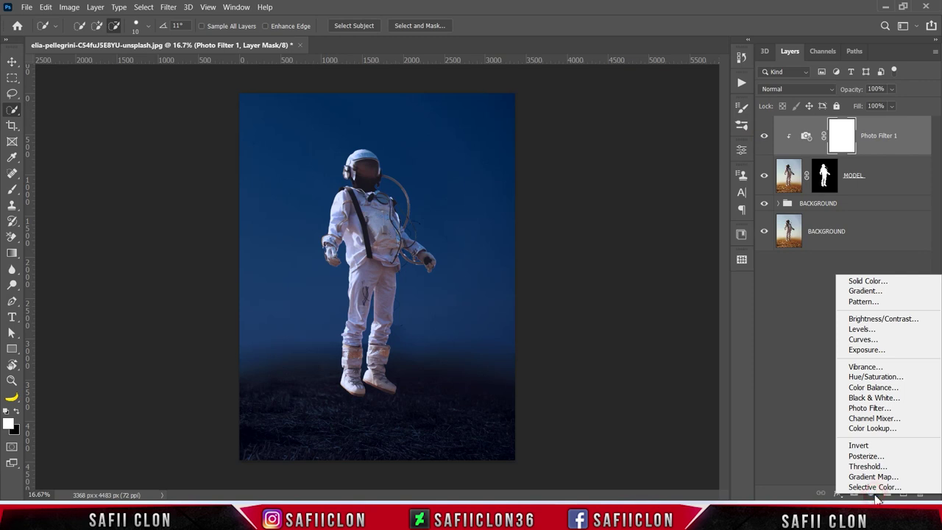
# Add a Color Balance layer clipped to MODEL, shifting shadows toward cyan, magenta and blue.
pyautogui.click(871, 388)
pyautogui.click(637, 425)
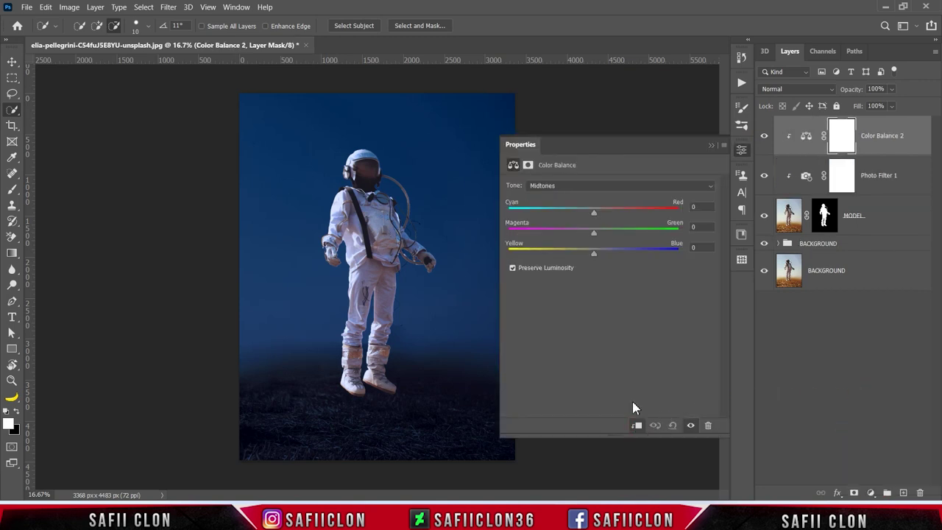
pyautogui.click(581, 187)
pyautogui.click(578, 196)
pyautogui.moveTo(593, 210); pyautogui.dragTo(581, 215)
pyautogui.moveTo(594, 234); pyautogui.dragTo(589, 233)
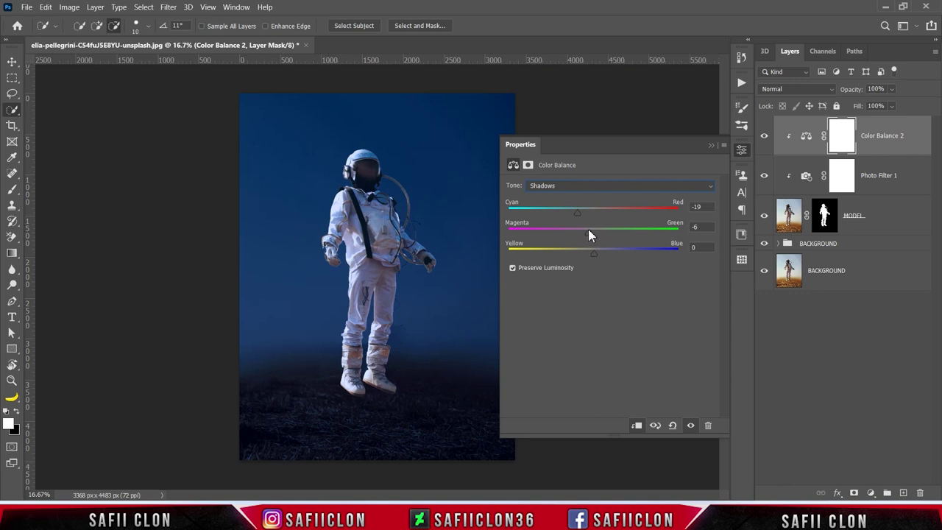
pyautogui.moveTo(593, 253); pyautogui.dragTo(600, 253)
# Set midtones to Cyan −55, Blue +60 and highlights to −6, +17.
pyautogui.click(600, 186)
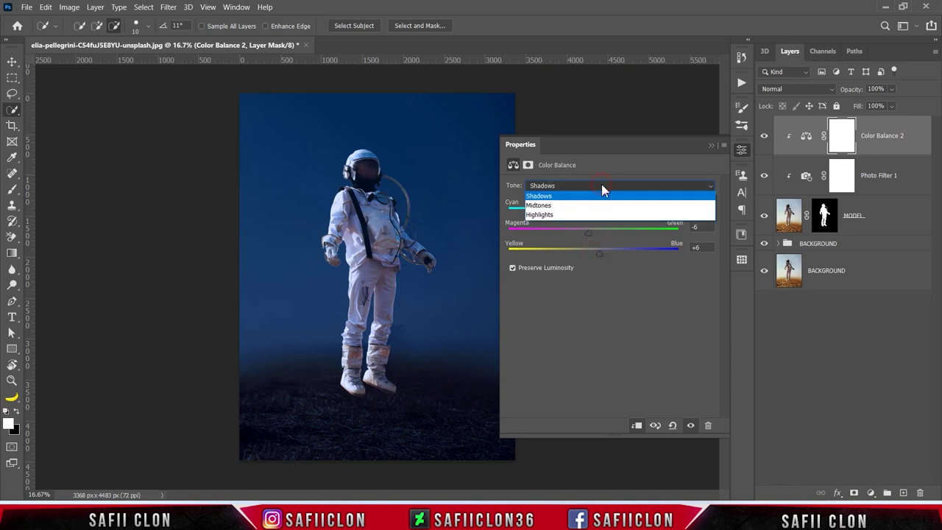
pyautogui.click(562, 206)
pyautogui.moveTo(567, 217); pyautogui.dragTo(557, 214)
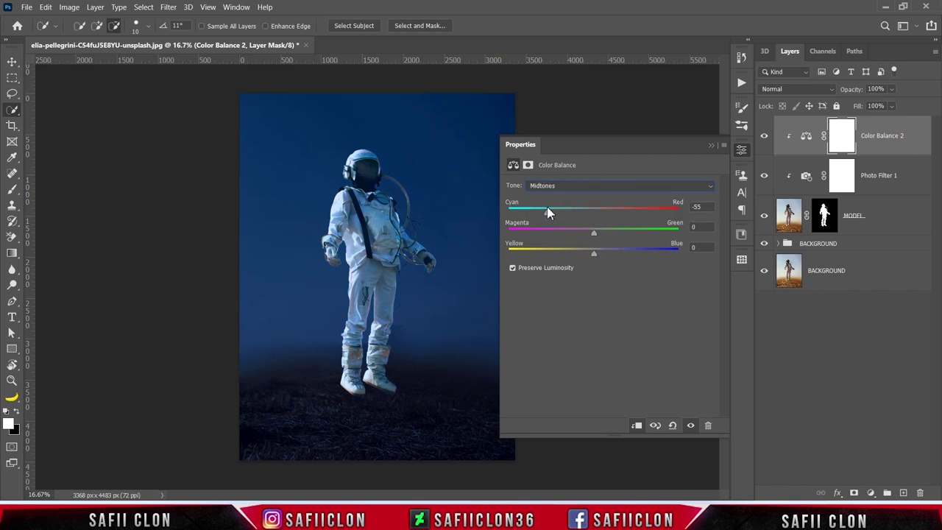
pyautogui.moveTo(594, 254); pyautogui.dragTo(641, 255)
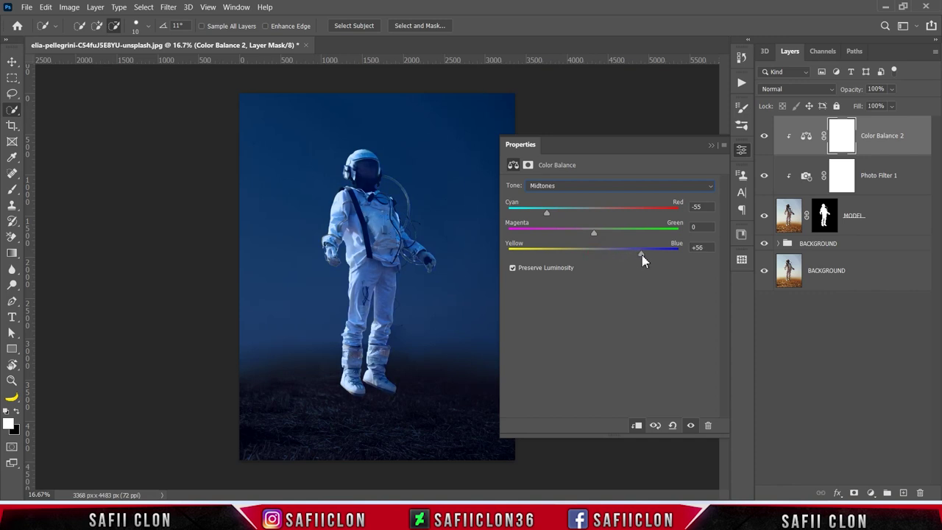
pyautogui.click(603, 188)
pyautogui.click(575, 211)
pyautogui.moveTo(565, 216); pyautogui.dragTo(592, 215)
pyautogui.moveTo(597, 257); pyautogui.dragTo(609, 257)
pyautogui.click(710, 146)
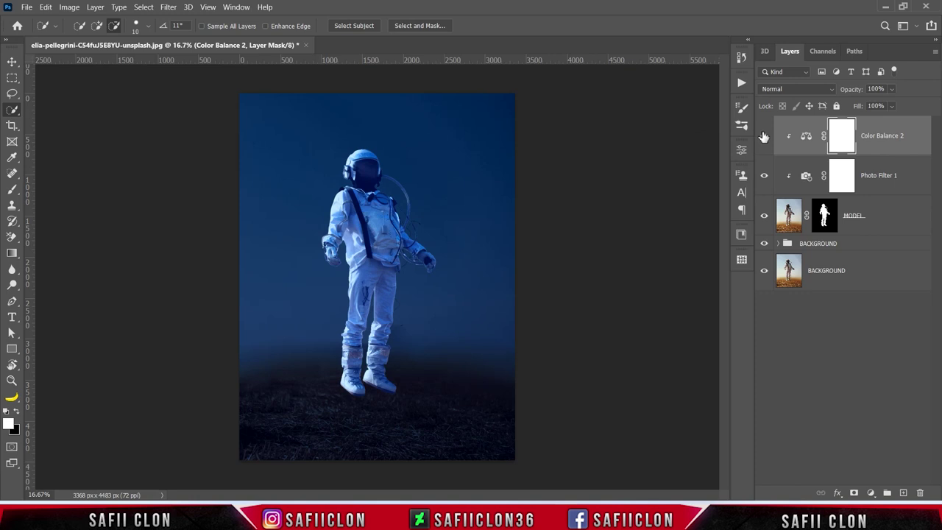
pyautogui.click(763, 136)
pyautogui.click(764, 136)
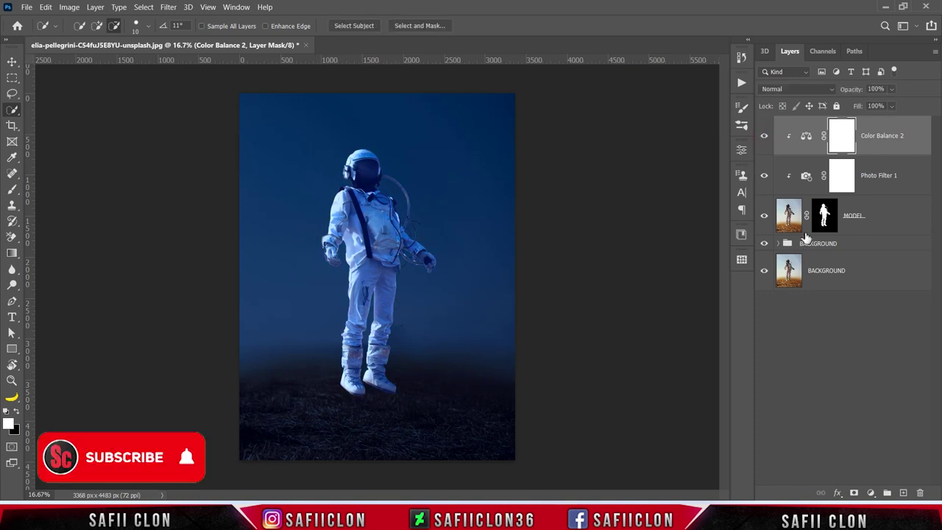
pyautogui.click(870, 493)
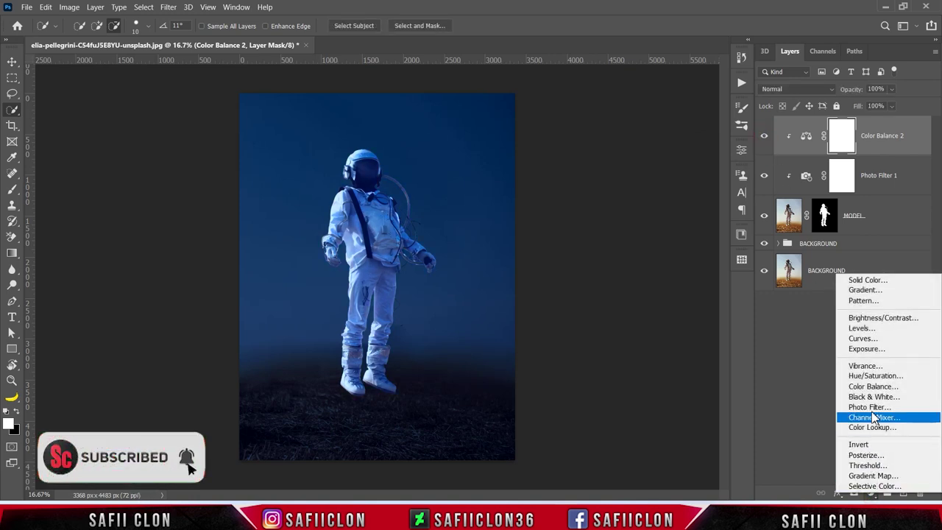
# Add an Exposure adjustment clipped to the astronaut layer and lower it to -4.00.
pyautogui.click(867, 349)
pyautogui.click(635, 427)
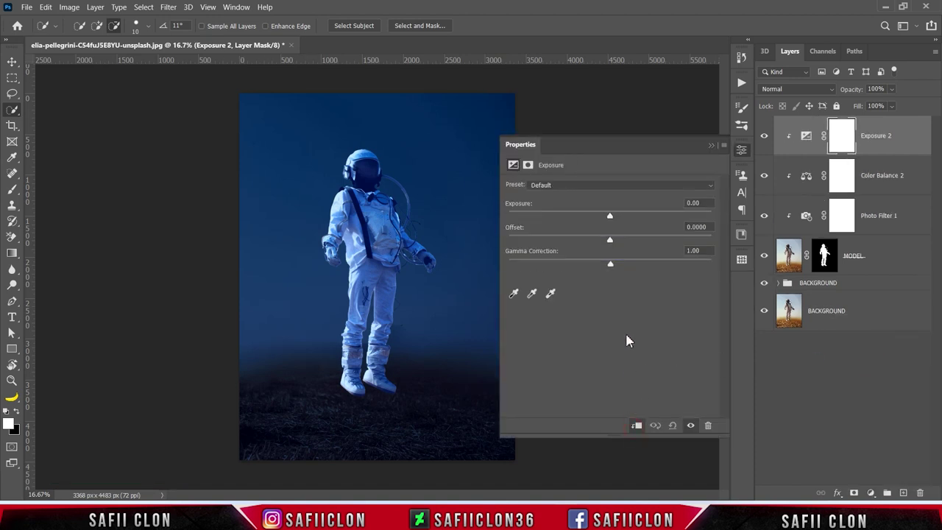
pyautogui.moveTo(609, 219); pyautogui.dragTo(557, 216)
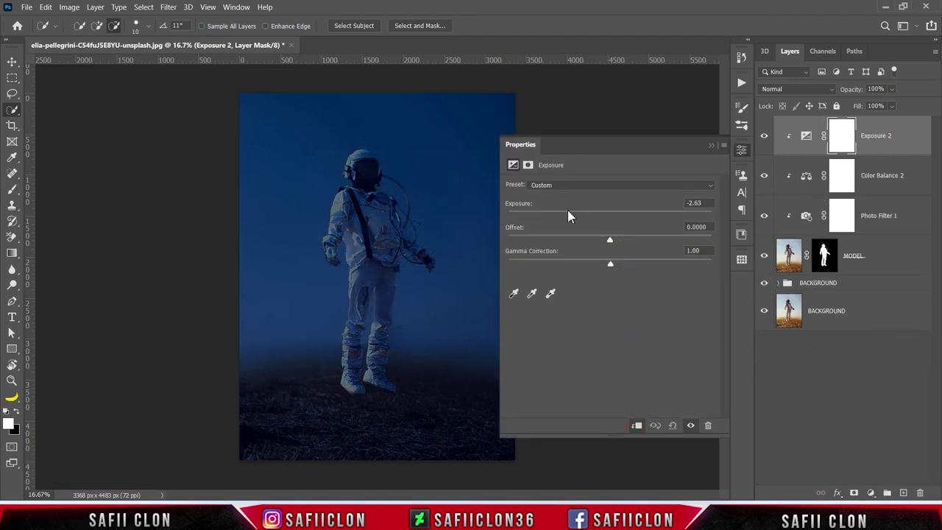
pyautogui.moveTo(557, 212); pyautogui.dragTo(551, 210)
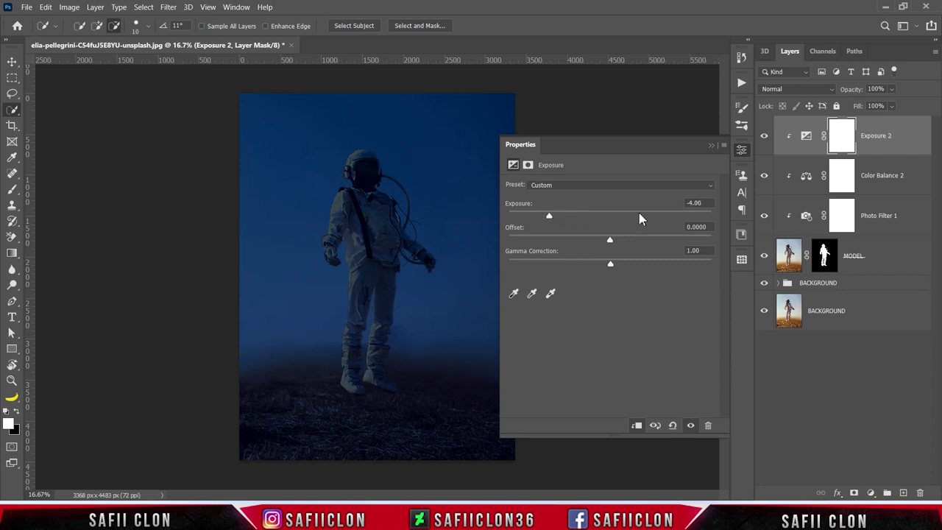
# Toggle the exposure adjustment off and on to compare, then select the astronaut with its adjustments.
pyautogui.click(710, 145)
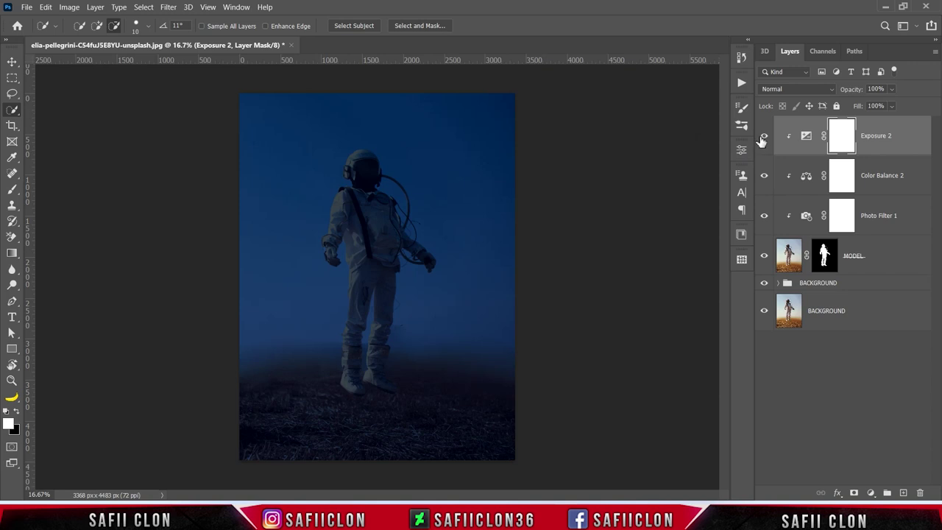
pyautogui.click(765, 137)
pyautogui.click(764, 138)
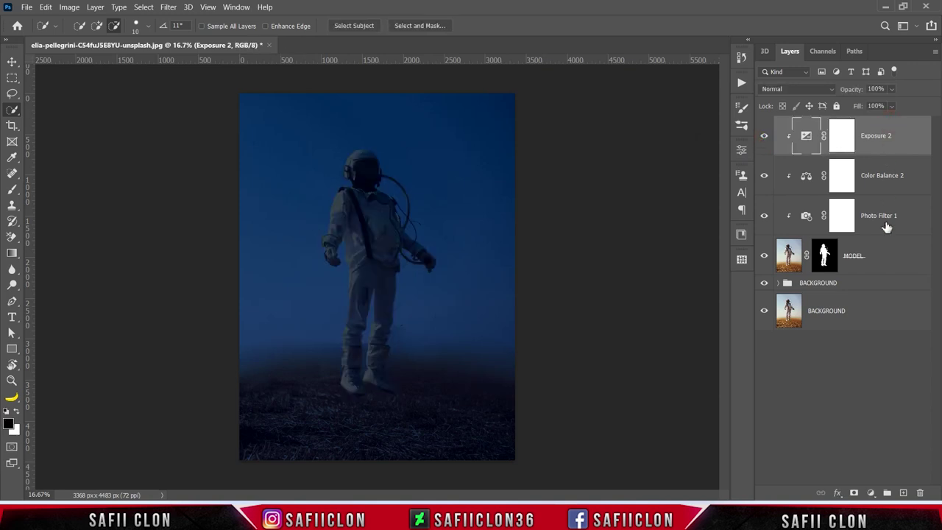
pyautogui.keyDown('shift'); pyautogui.click(877, 255); pyautogui.keyUp('shift')
# Group the selected astronaut layer and three adjustments into a group named MODEL.
pyautogui.rightClick(878, 256)
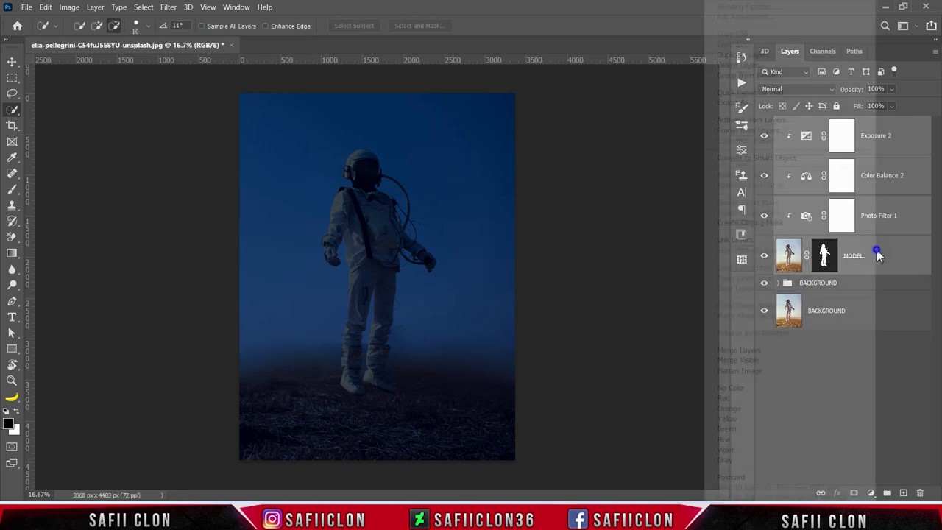
pyautogui.click(758, 74)
pyautogui.write('MODEL')
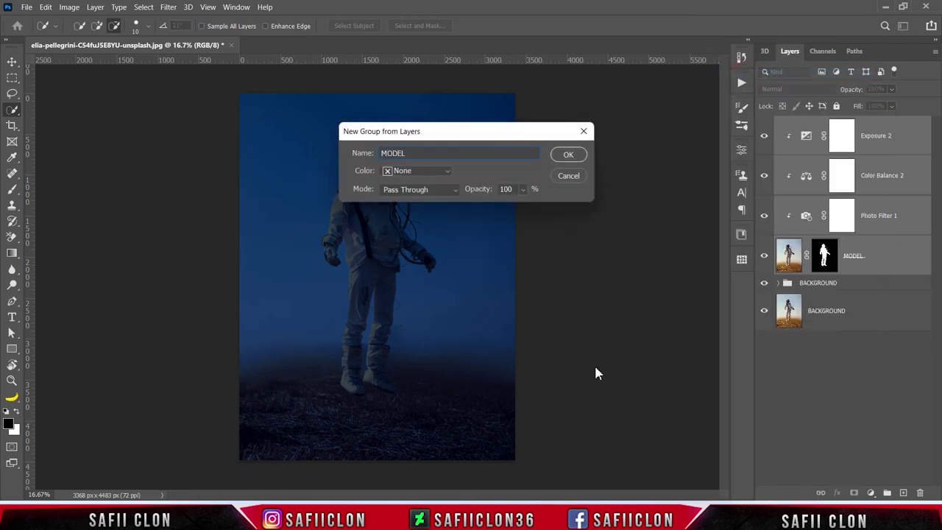
pyautogui.click(568, 154)
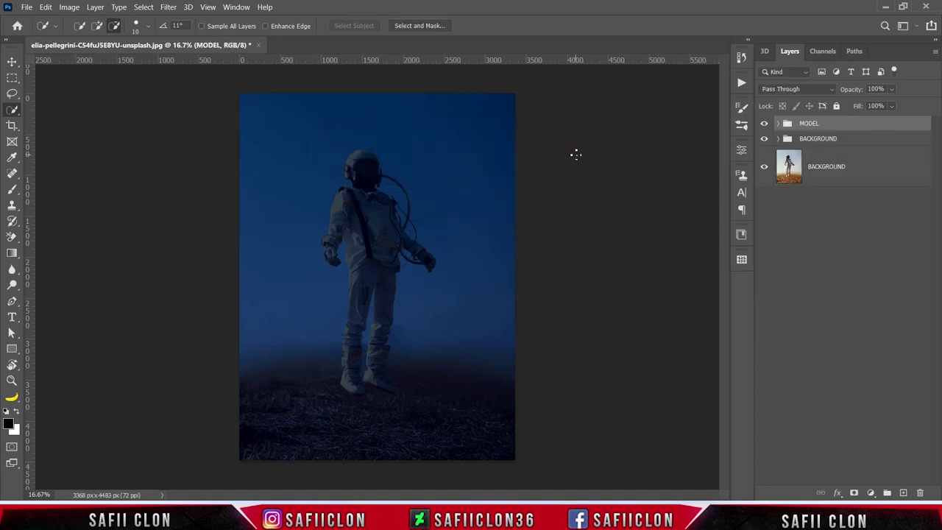
# Toggle the MODEL group's visibility to compare the composite with and without it.
pyautogui.doubleClick(765, 124)
pyautogui.click(765, 124)
pyautogui.click(765, 124)
pyautogui.click(26, 8)
# Start a new document sized 3000 px wide by 500 px high.
pyautogui.click(36, 19)
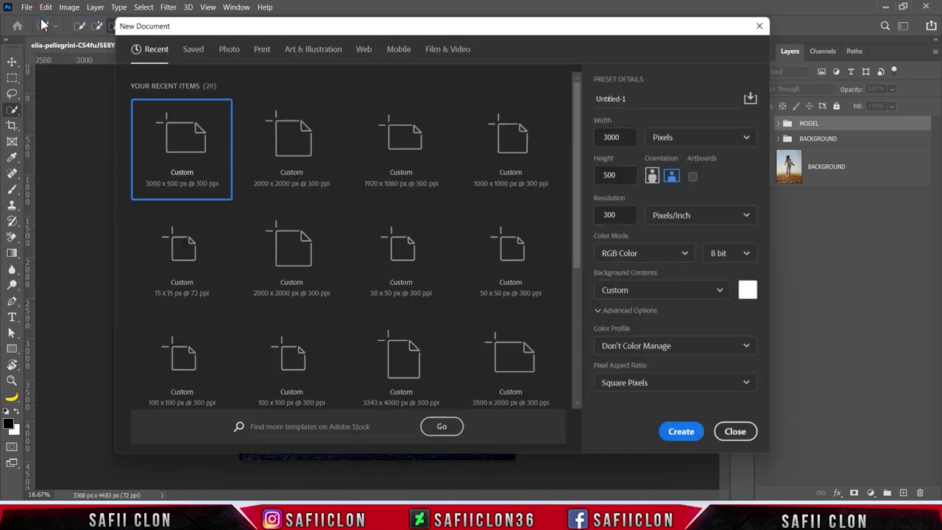
pyautogui.click(676, 138)
pyautogui.click(666, 157)
pyautogui.moveTo(625, 136); pyautogui.dragTo(584, 136)
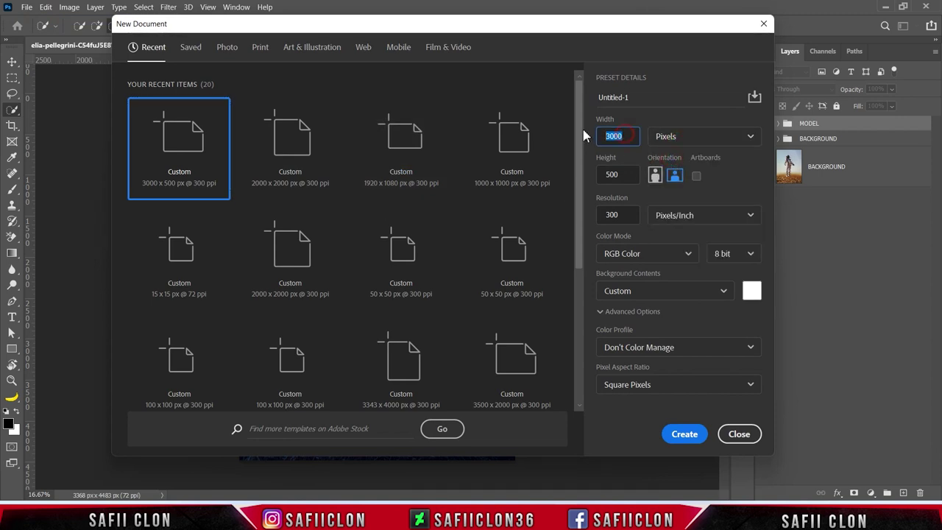
pyautogui.write('300')
pyautogui.moveTo(637, 175); pyautogui.dragTo(599, 174)
pyautogui.write('500')
# Set resolution to 300 pixels/inch with a black background, and create the document.
pyautogui.click(695, 215)
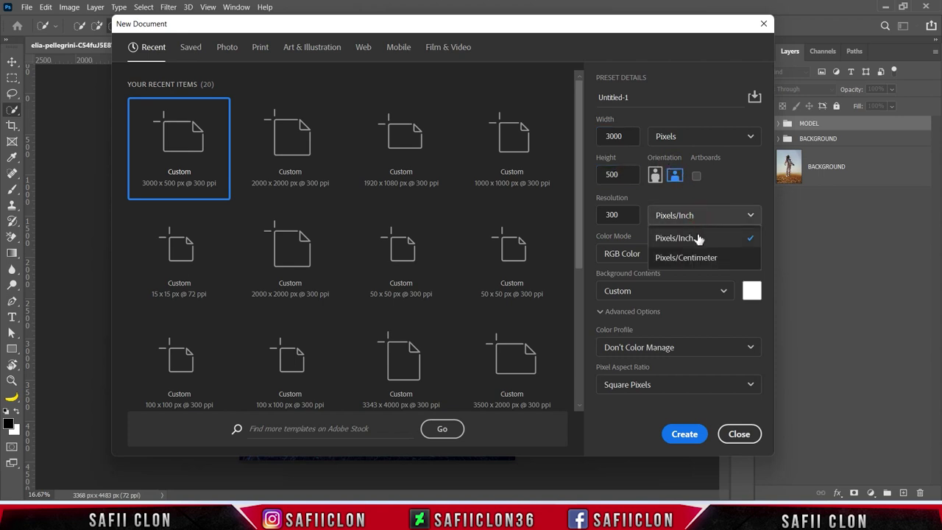
pyautogui.click(698, 237)
pyautogui.moveTo(637, 215); pyautogui.dragTo(602, 215)
pyautogui.write('3')
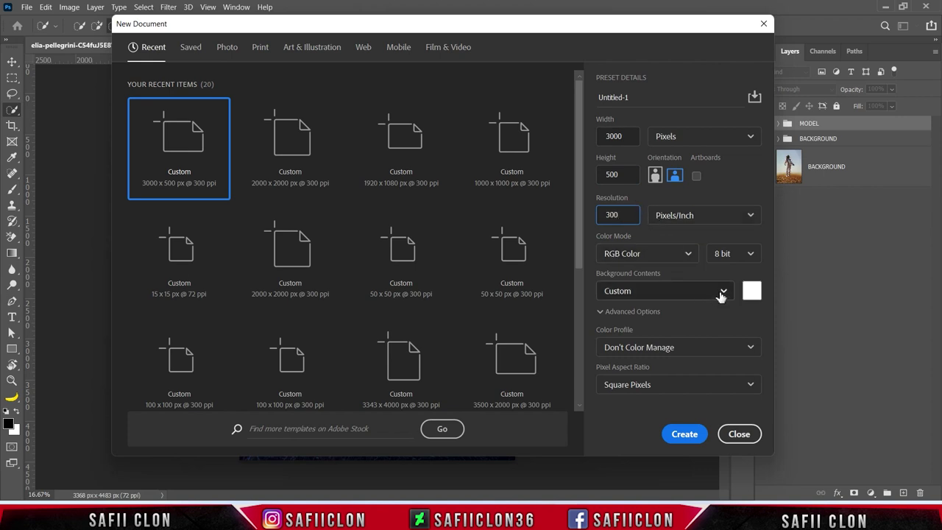
pyautogui.click(721, 293)
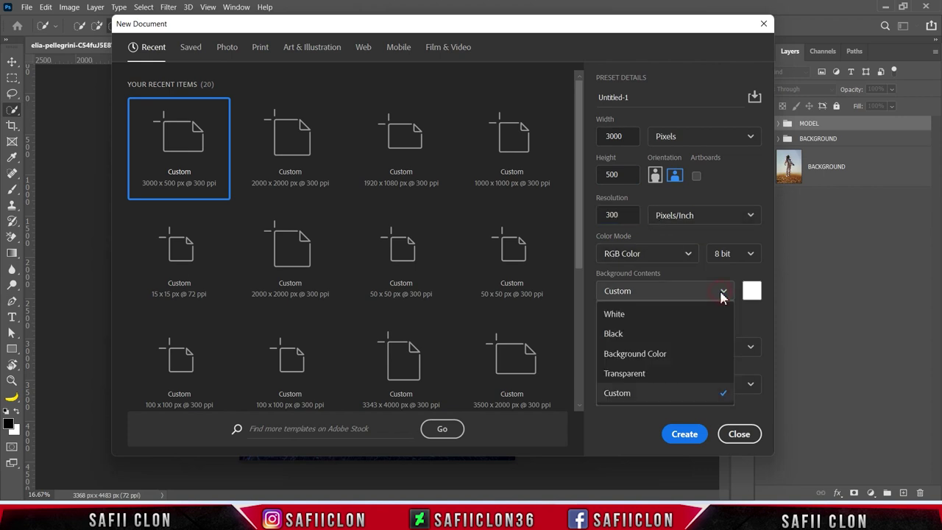
pyautogui.click(613, 335)
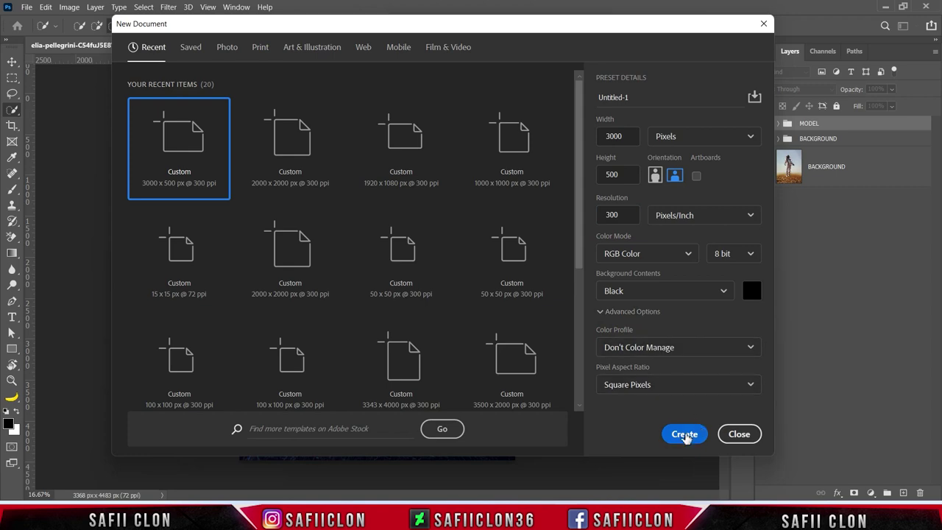
pyautogui.click(685, 434)
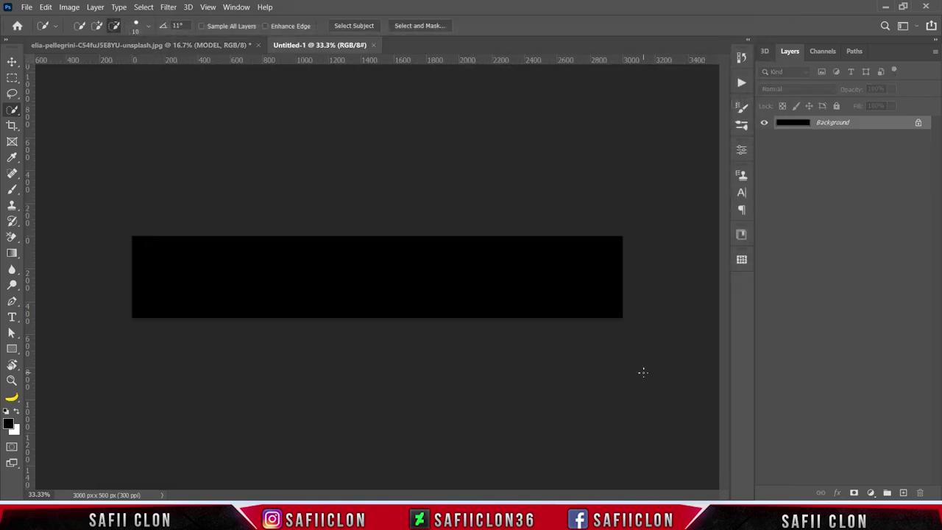
# Unlock the background and set up horizontal type in Built Titling with white colour.
pyautogui.click(915, 123)
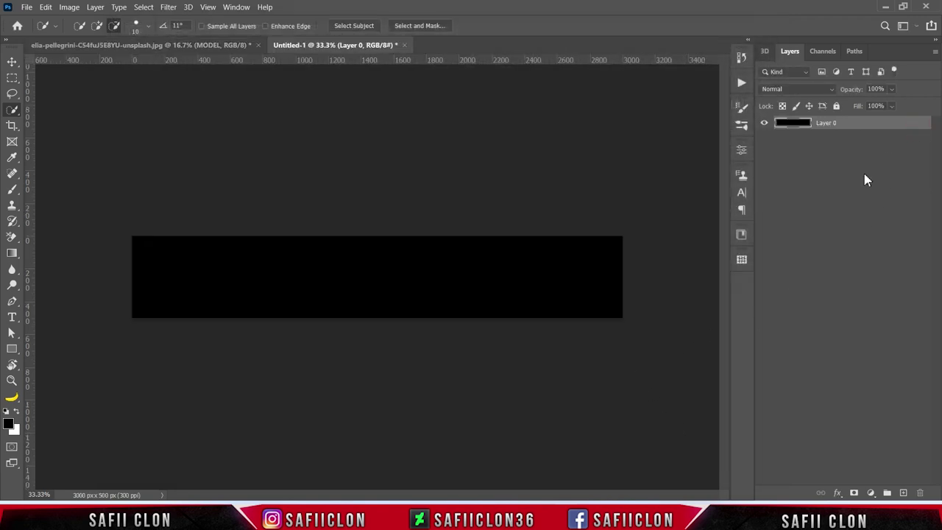
pyautogui.click(12, 318)
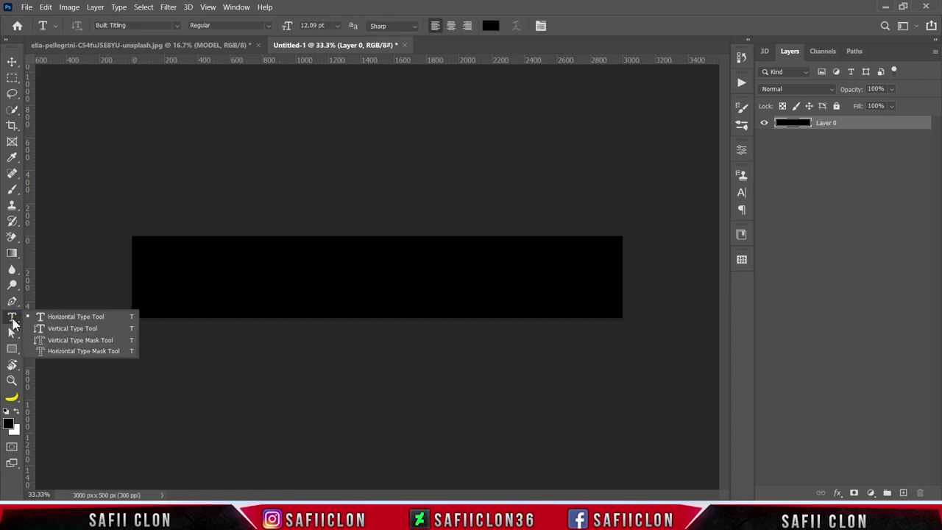
pyautogui.click(66, 318)
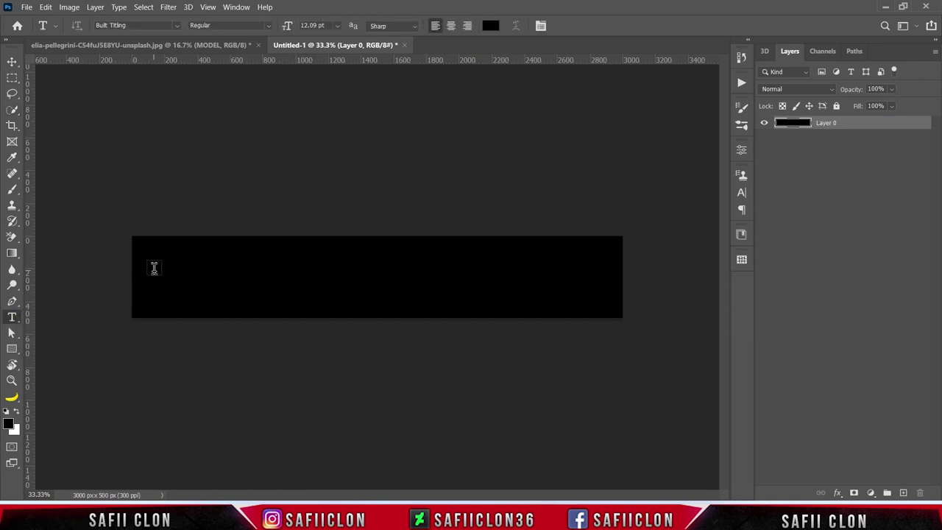
pyautogui.click(177, 27)
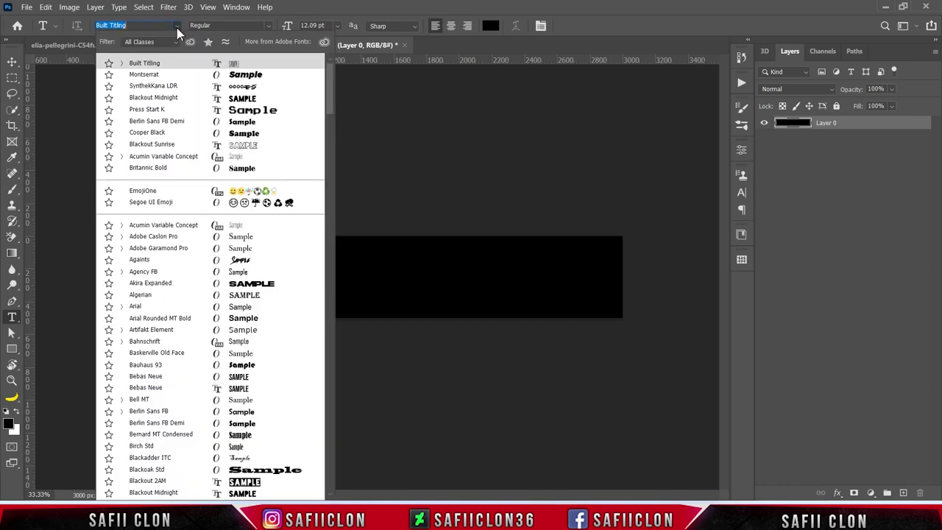
pyautogui.click(173, 64)
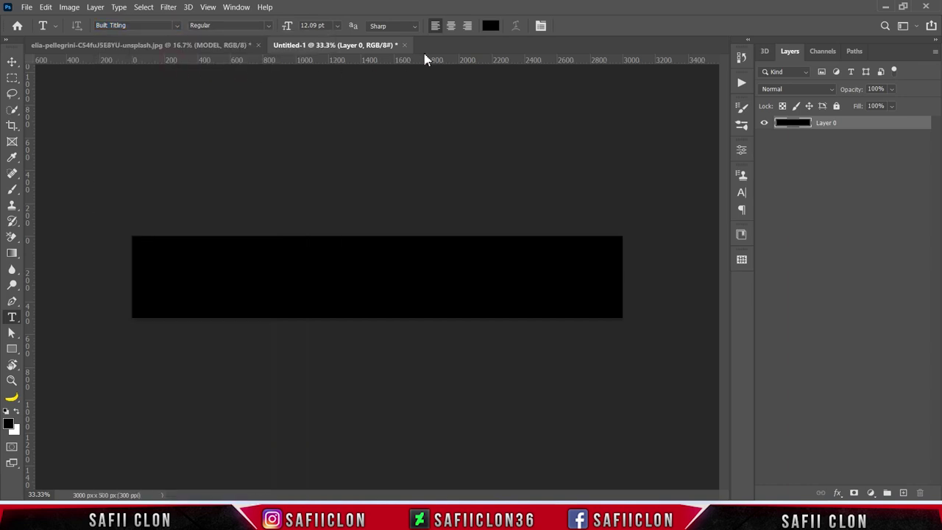
pyautogui.click(490, 26)
pyautogui.moveTo(668, 147); pyautogui.dragTo(618, 116)
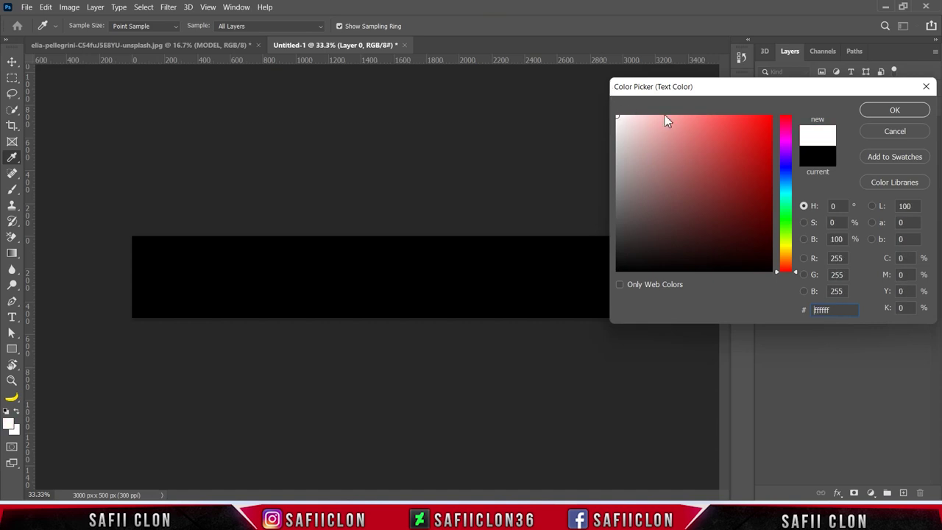
pyautogui.click(886, 110)
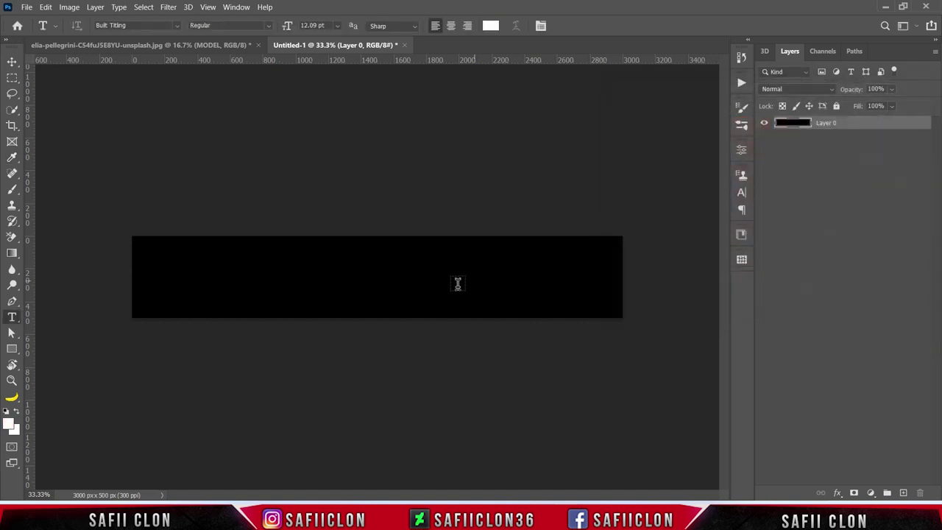
# Type ASTRONAUT eight times in a line across the banner and commit the text.
pyautogui.click(225, 275)
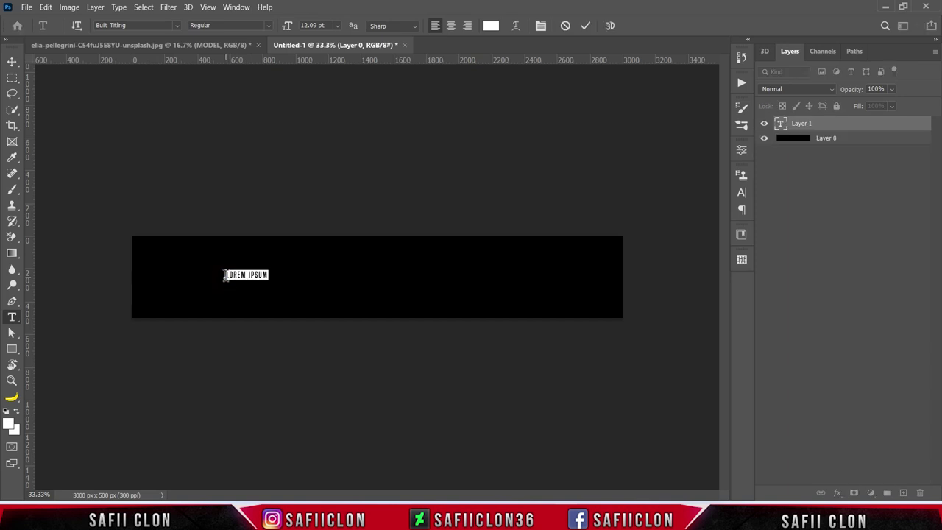
pyautogui.write('BST')
pyautogui.write('UT')
pyautogui.hotkey('ctrl', '+')
pyautogui.write('ASTRON ')
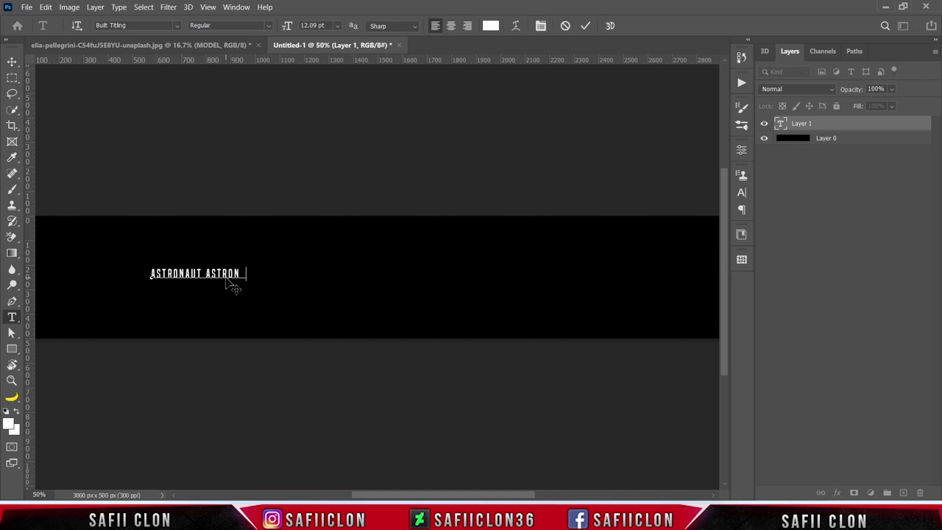
pyautogui.write('AUT ASTRONAUT ASTRONAUT')
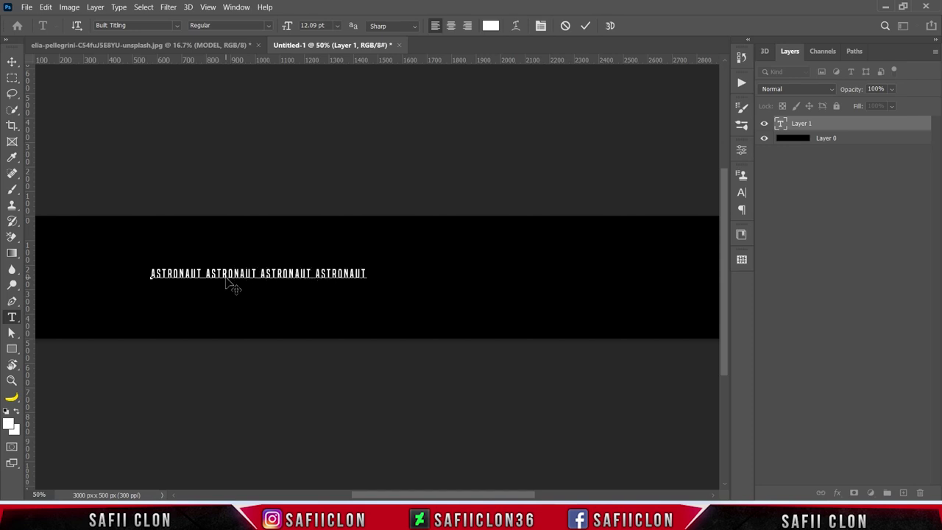
pyautogui.write('ASTRONAUT ASTRONAUT ASTRONAUT ASTRONAUT')
pyautogui.hotkey('shift', 'Left')
pyautogui.hotkey('shift', 'Left')
pyautogui.hotkey('shift', 'Left')
pyautogui.moveTo(437, 271); pyautogui.dragTo(97, 271)
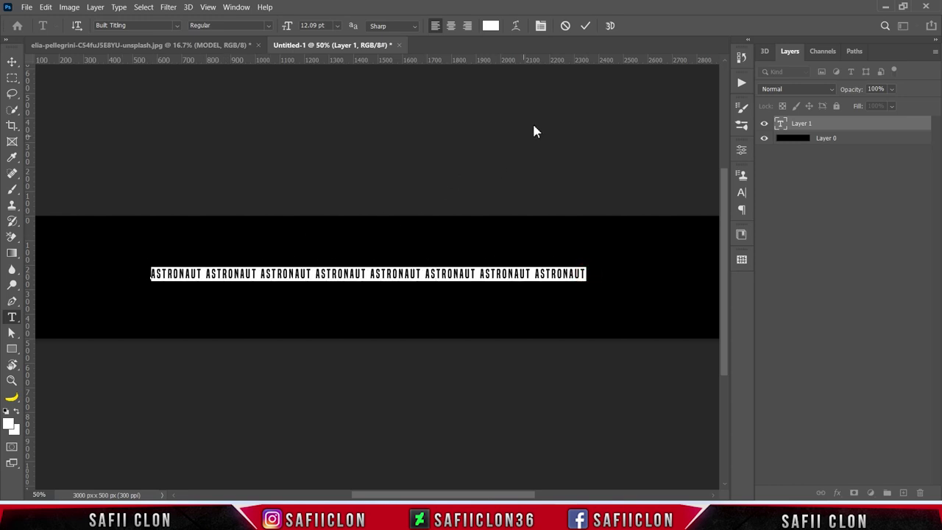
pyautogui.click(585, 27)
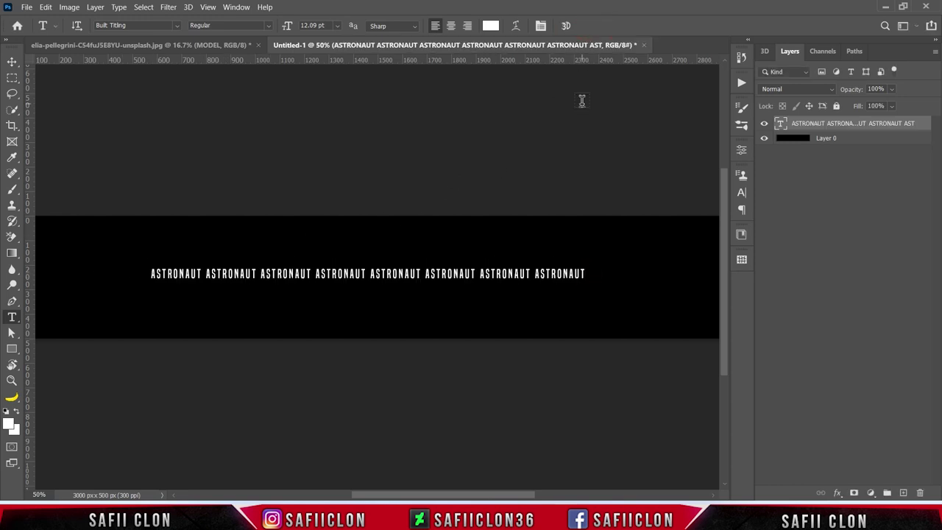
# Free-transform the text line, stretching it out to the banner's left and right edges.
pyautogui.hotkey('ctrl', '-')
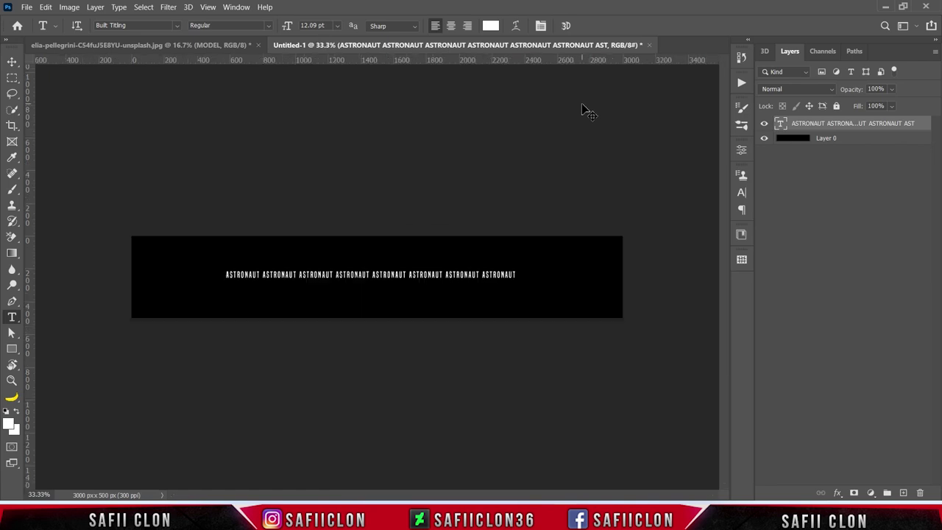
pyautogui.hotkey('ctrl', 't')
pyautogui.moveTo(517, 269); pyautogui.dragTo(611, 258)
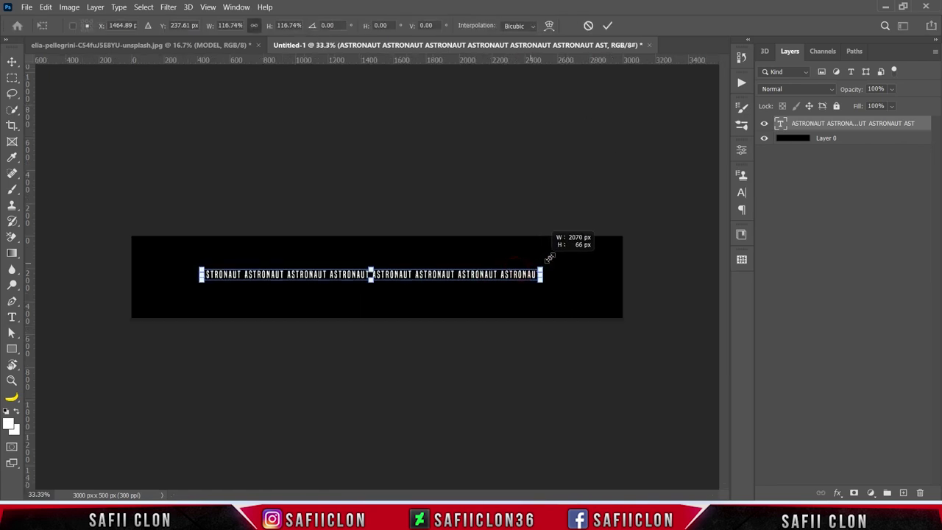
pyautogui.hotkey('ctrl', '+')
pyautogui.hotkey('ctrl', '+')
pyautogui.hotkey('ctrl', '+')
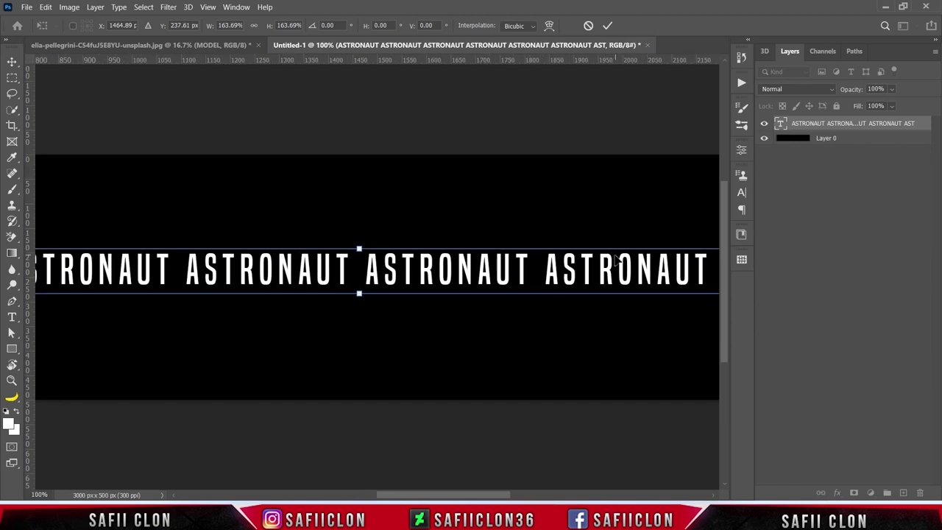
pyautogui.moveTo(465, 499); pyautogui.dragTo(581, 499)
pyautogui.moveTo(486, 248); pyautogui.dragTo(531, 239)
pyautogui.moveTo(559, 495); pyautogui.dragTo(309, 494)
pyautogui.moveTo(318, 219); pyautogui.dragTo(334, 251)
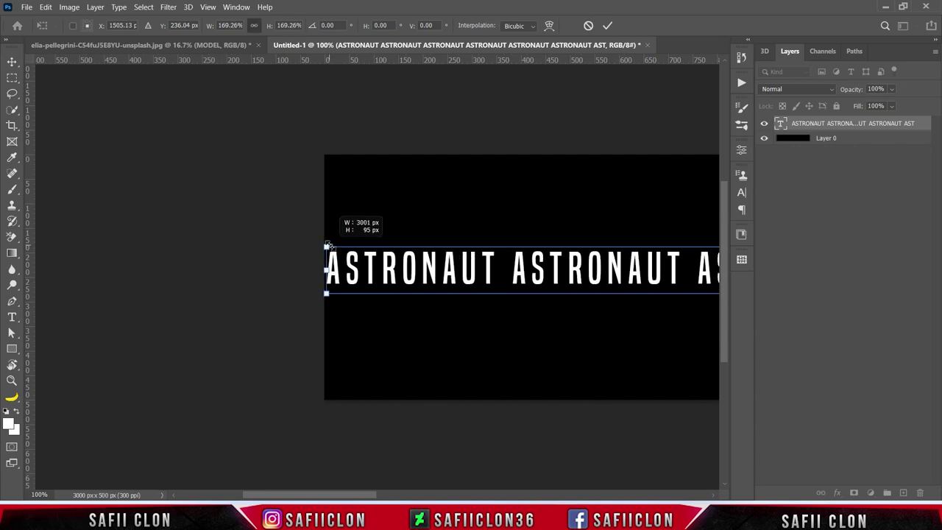
# Nudge the text to the banner's vertical middle, commit, and toggle the black background to check.
pyautogui.hotkey('ctrl', '-')
pyautogui.hotkey('ctrl', '-')
pyautogui.hotkey('ctrl', '-')
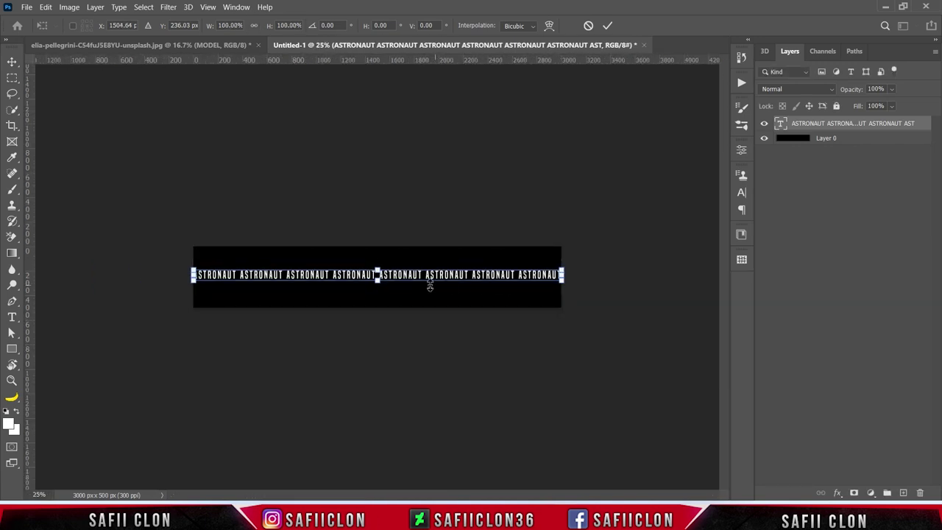
pyautogui.moveTo(399, 280); pyautogui.dragTo(400, 282)
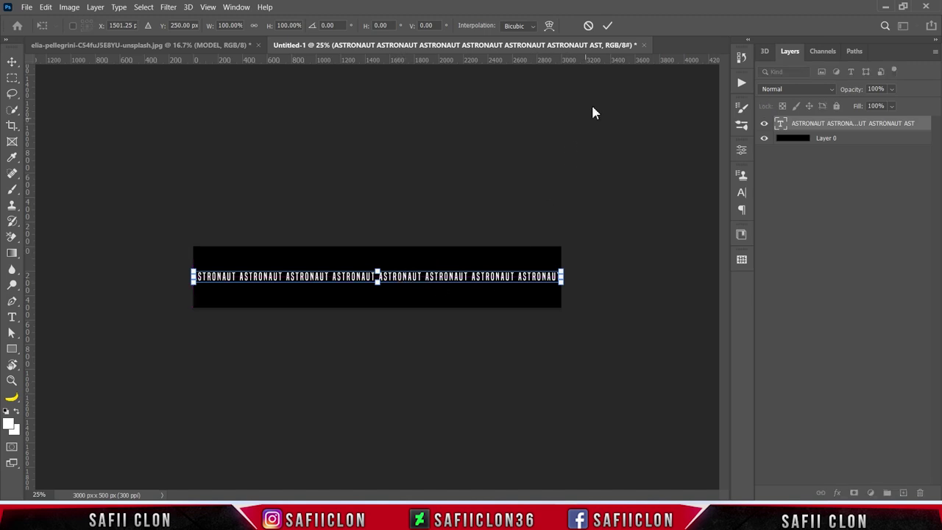
pyautogui.click(607, 25)
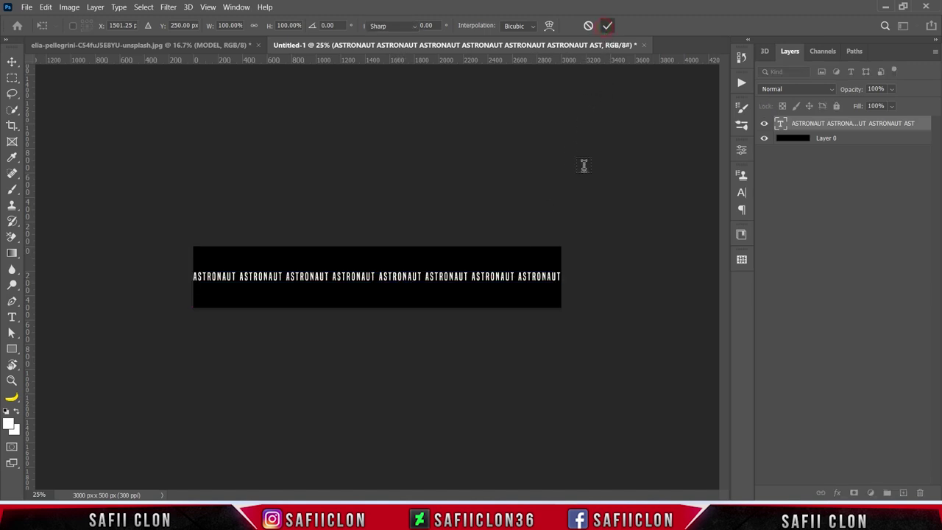
pyautogui.click(763, 124)
pyautogui.click(764, 124)
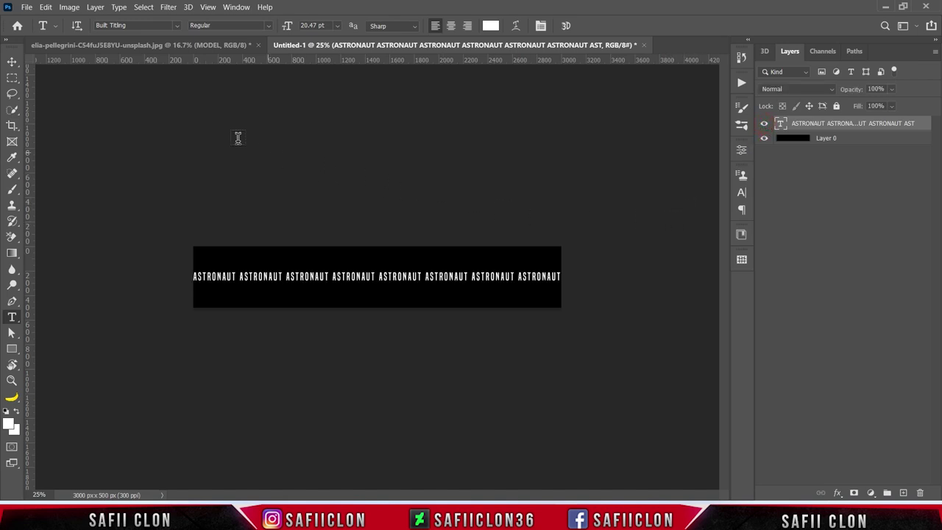
# Save the banner as TEXT.psd in Photoshop format and switch back to the astronaut image.
pyautogui.click(27, 8)
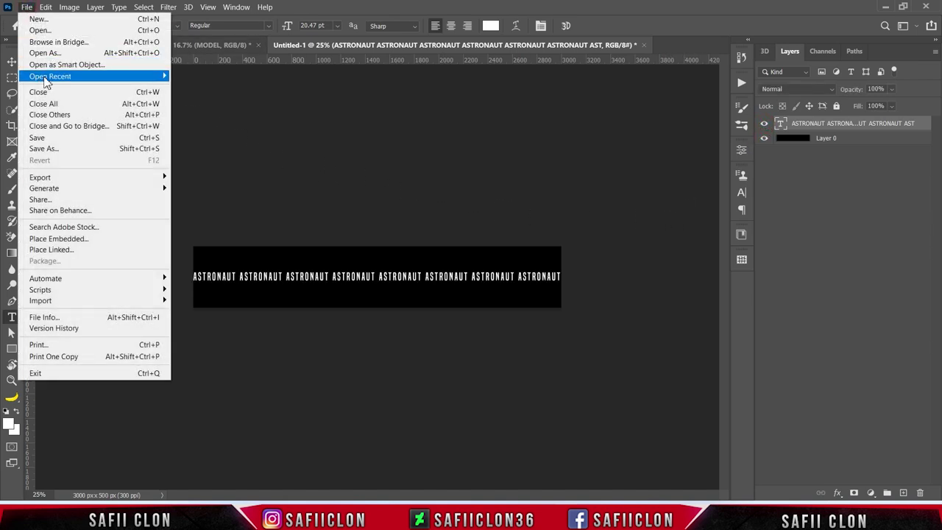
pyautogui.click(52, 146)
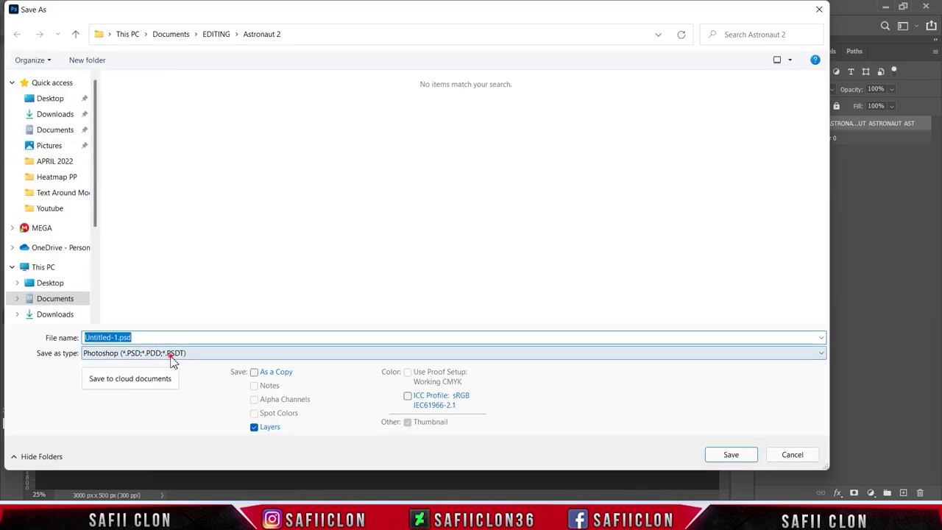
pyautogui.click(172, 352)
pyautogui.click(110, 135)
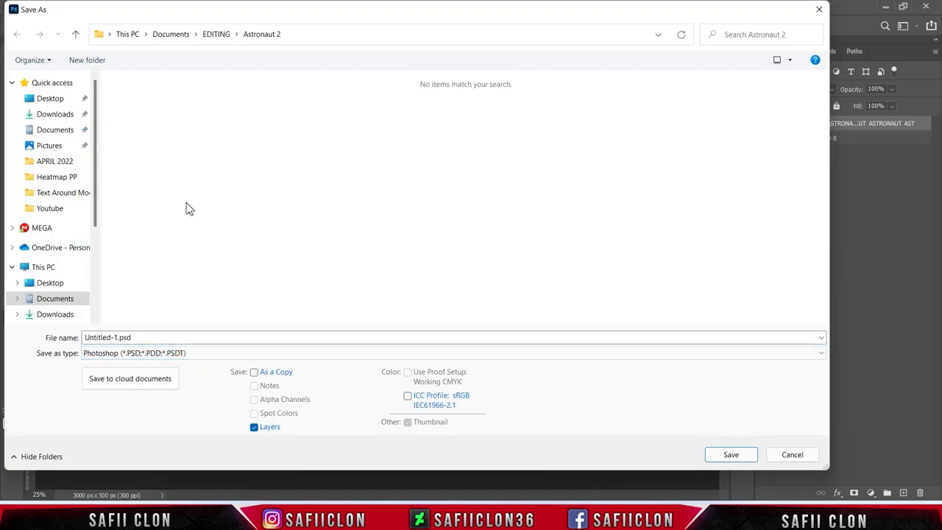
pyautogui.doubleClick(160, 335)
pyautogui.write('TEXT')
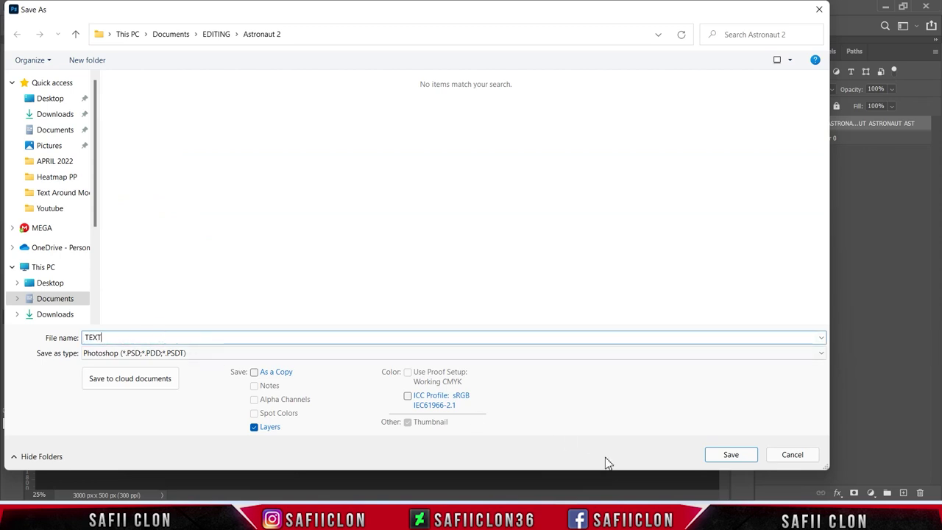
pyautogui.click(730, 455)
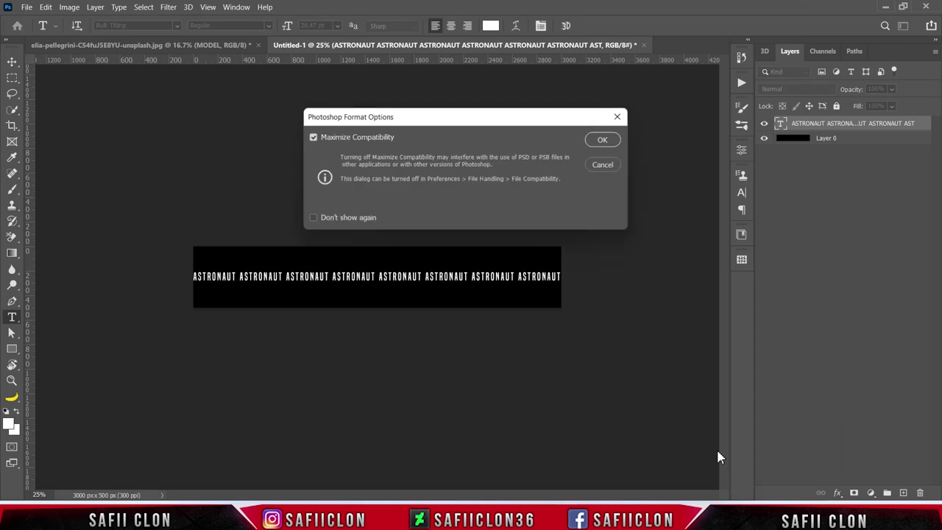
pyautogui.click(606, 139)
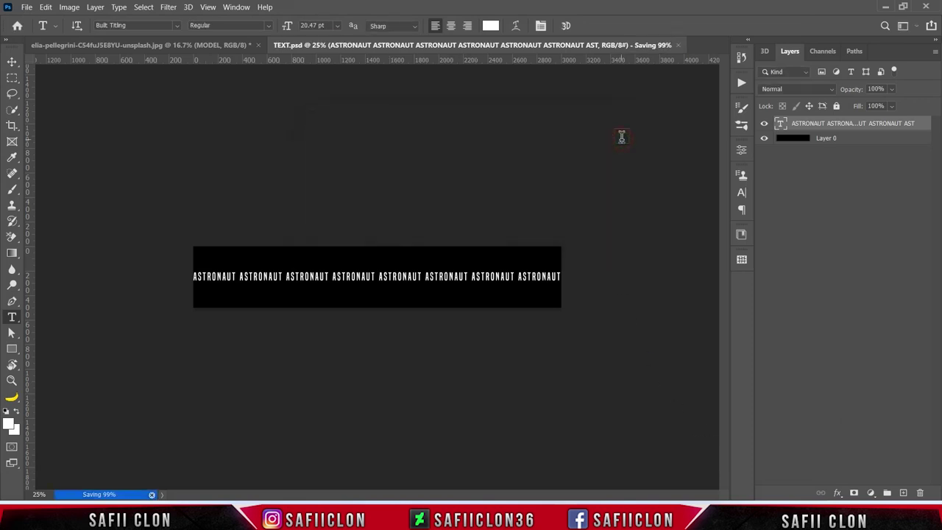
pyautogui.click(193, 45)
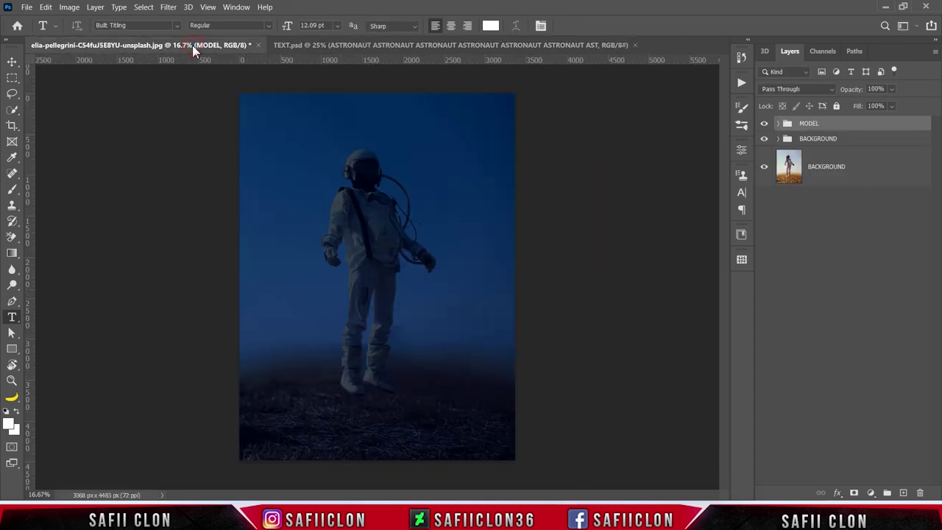
# Create an empty Layer 1 and convert it into a 3D Sphere mesh preset.
pyautogui.click(905, 492)
pyautogui.click(841, 137)
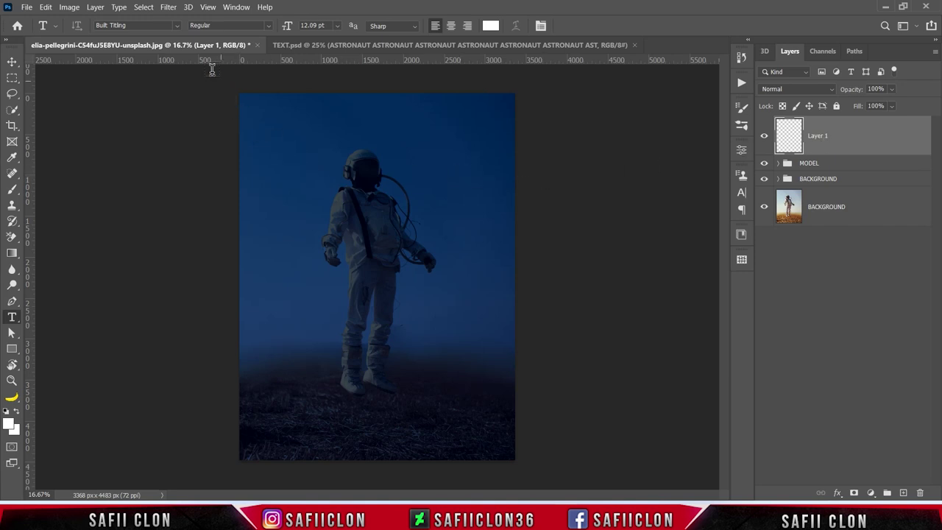
pyautogui.click(188, 8)
pyautogui.moveTo(227, 121)
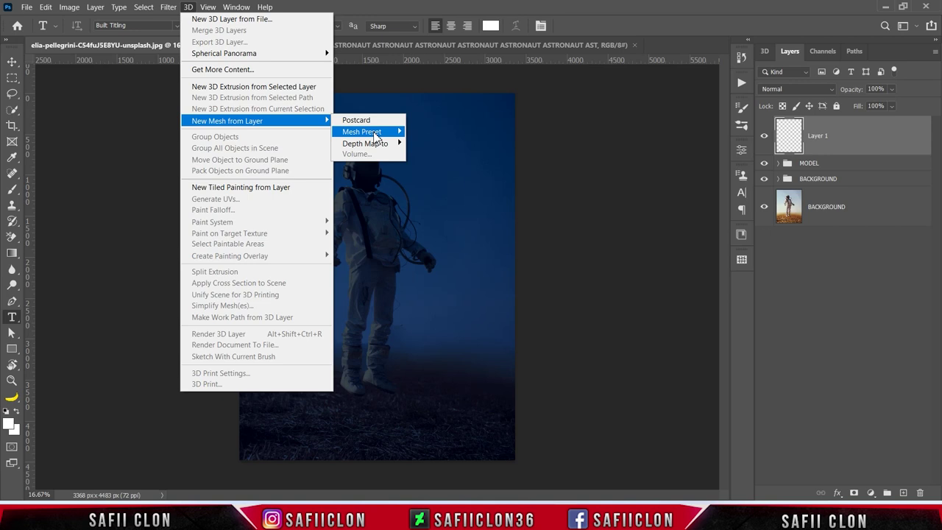
pyautogui.moveTo(362, 132)
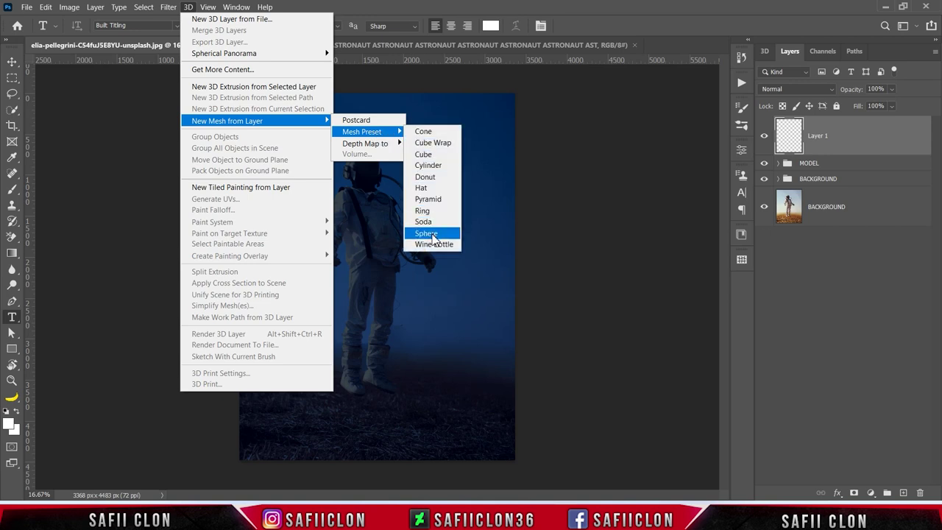
pyautogui.click(428, 233)
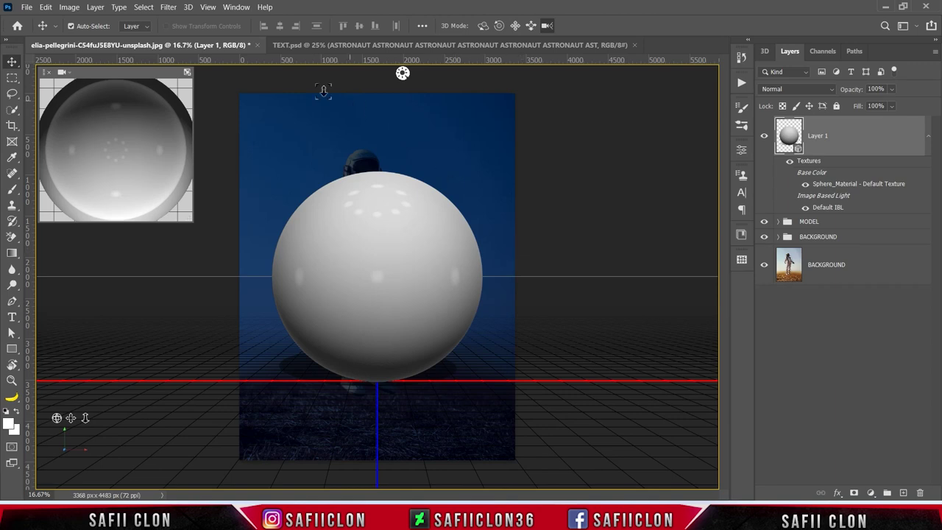
# Show the 3D panel and the sphere material's Properties, then open the Opacity texture menu.
pyautogui.click(235, 7)
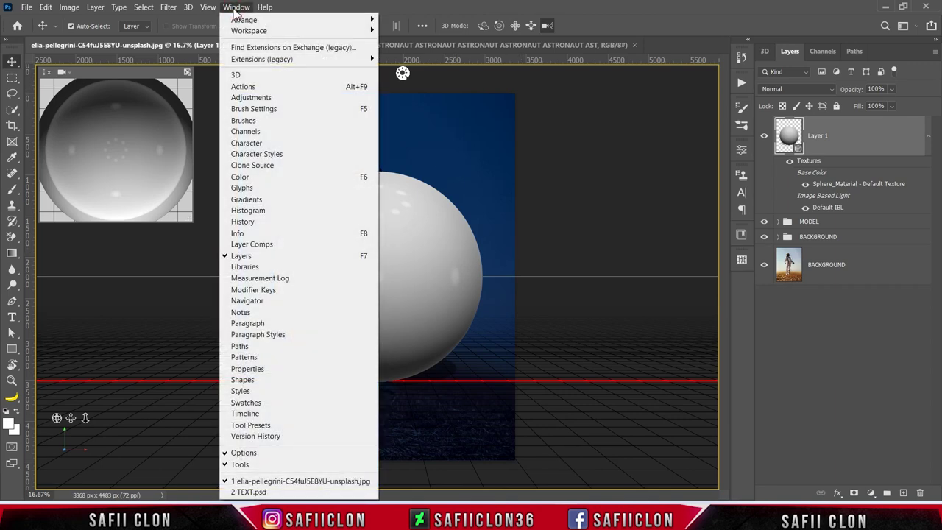
pyautogui.click(264, 77)
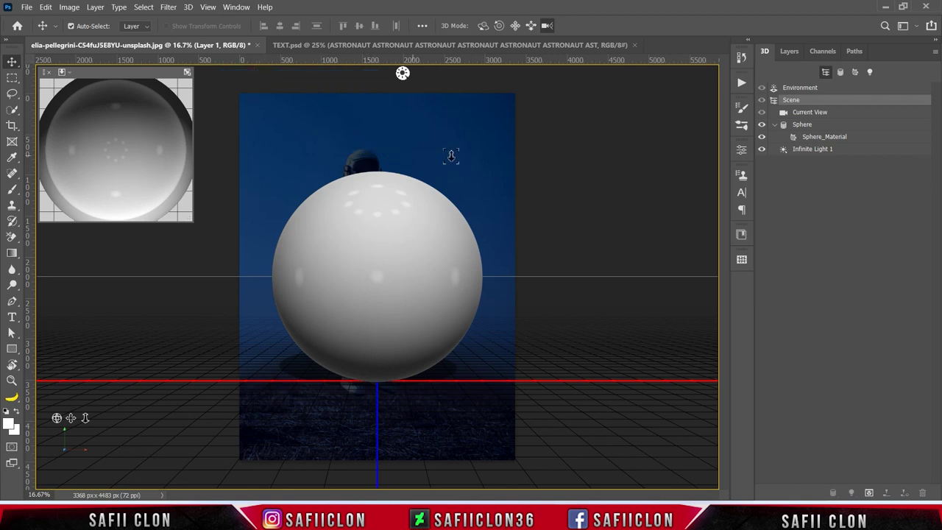
pyautogui.click(836, 138)
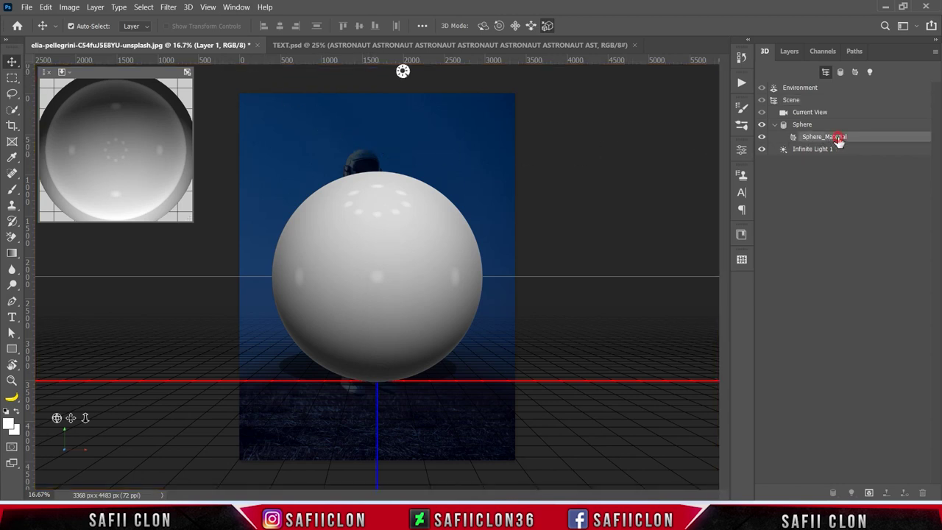
pyautogui.click(235, 7)
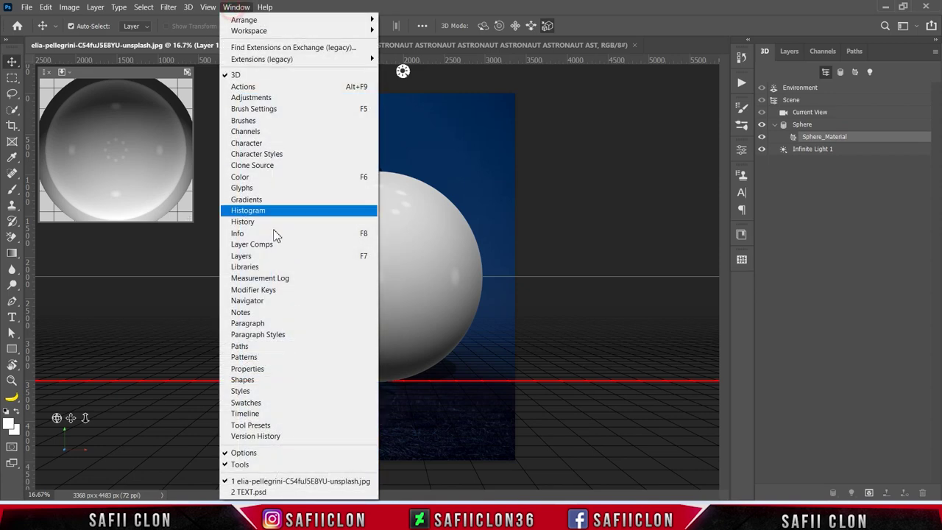
pyautogui.click(265, 370)
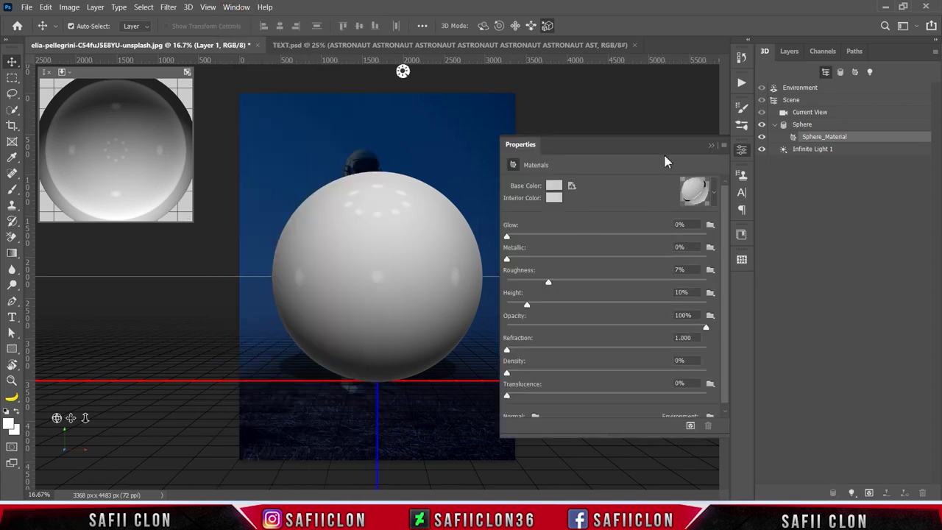
pyautogui.moveTo(679, 150); pyautogui.dragTo(669, 81)
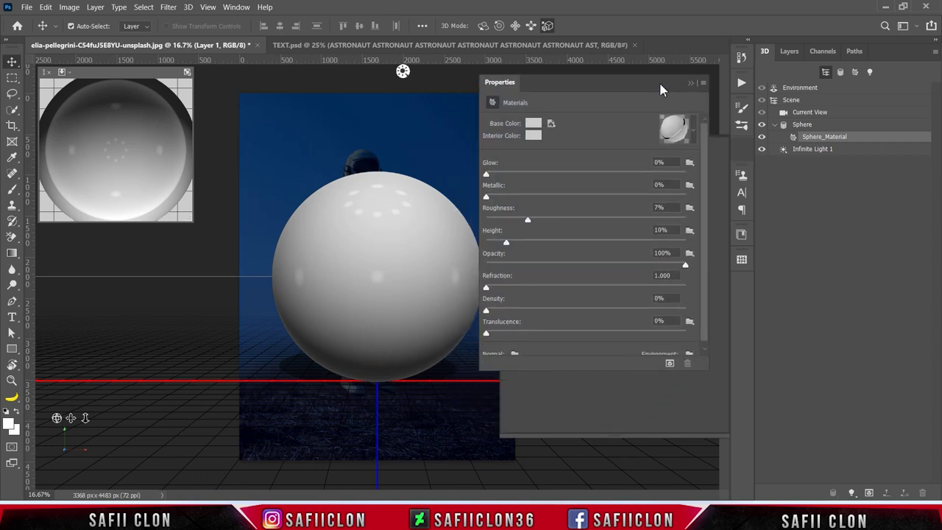
pyautogui.moveTo(670, 81); pyautogui.dragTo(663, 82)
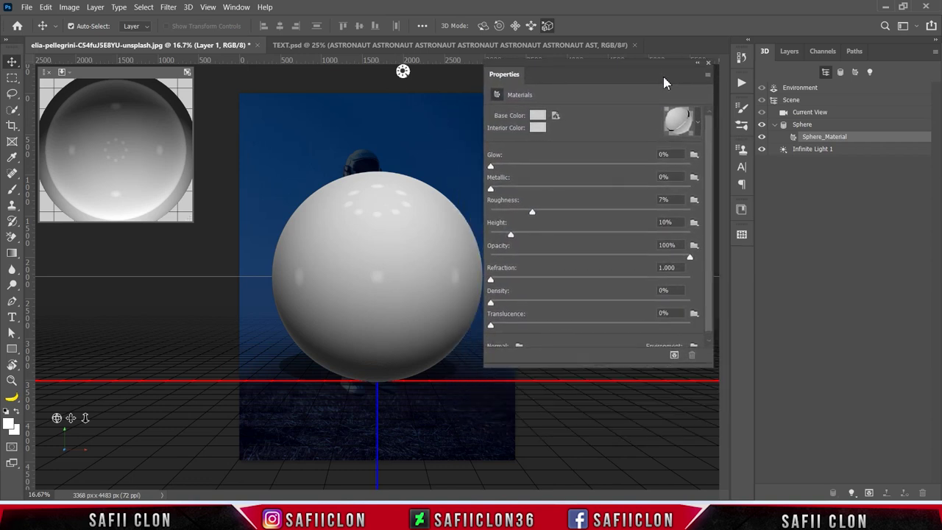
pyautogui.click(692, 247)
# Load TEXT.psd as the sphere material's opacity texture.
pyautogui.click(714, 275)
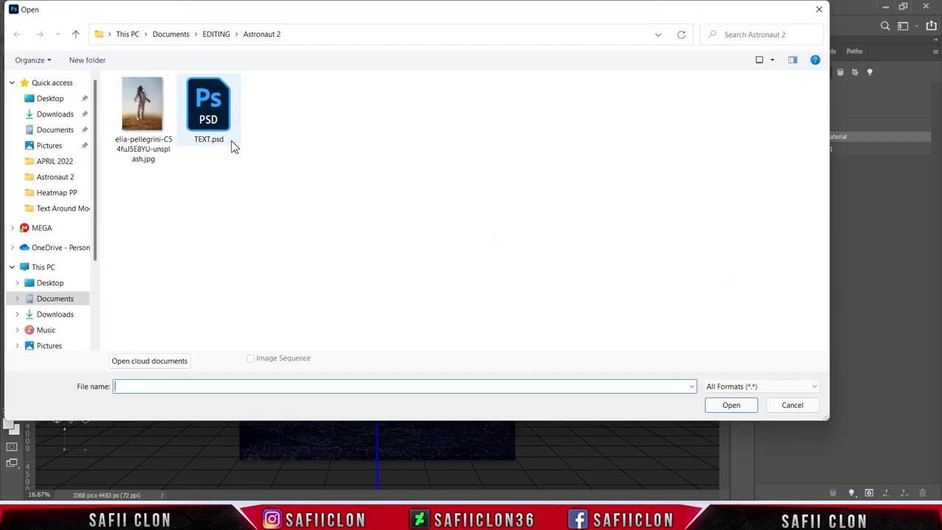
pyautogui.click(221, 122)
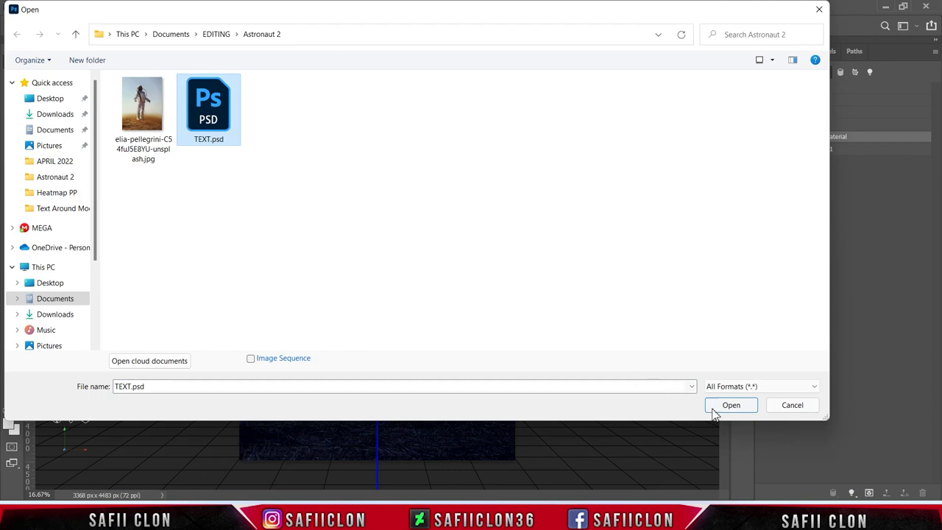
pyautogui.click(712, 409)
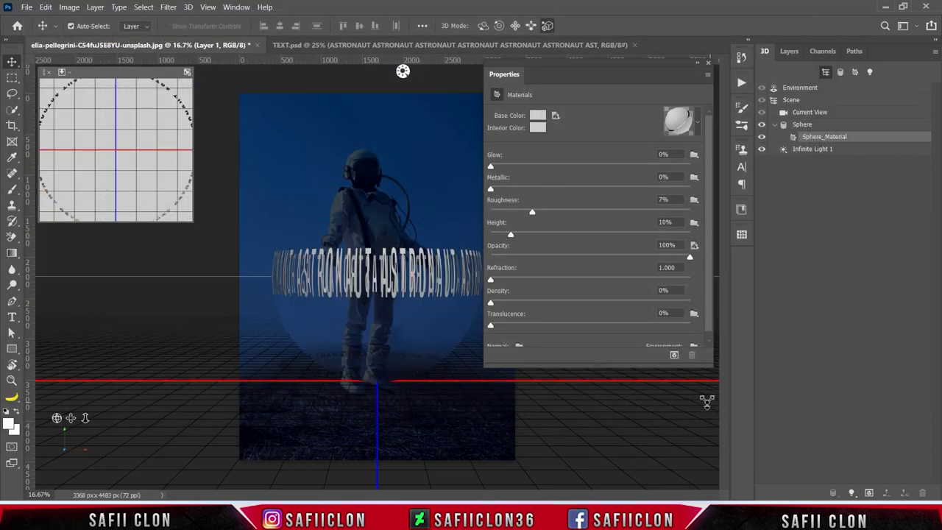
# Select the 3D scene, then orbit and roll it so the text ring tilts diagonally.
pyautogui.click(834, 126)
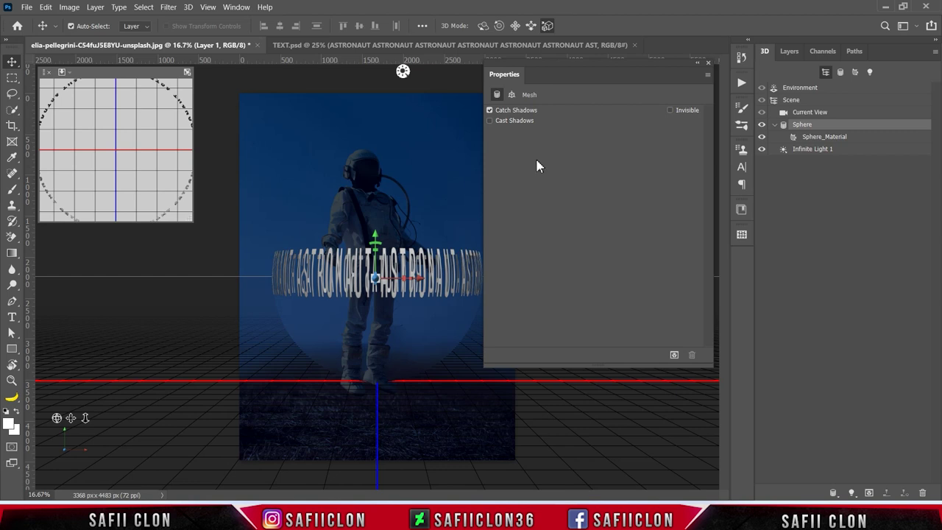
pyautogui.click(815, 101)
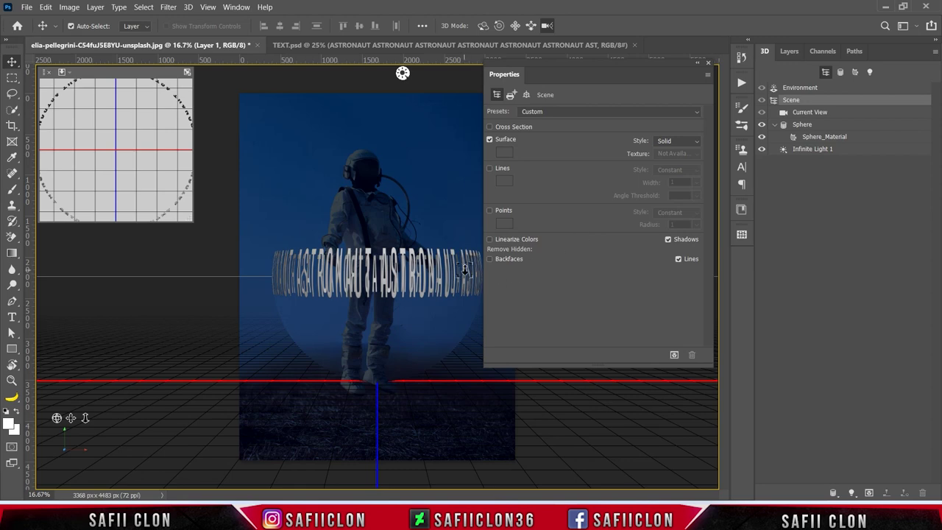
pyautogui.click(483, 27)
pyautogui.moveTo(459, 275); pyautogui.dragTo(465, 289)
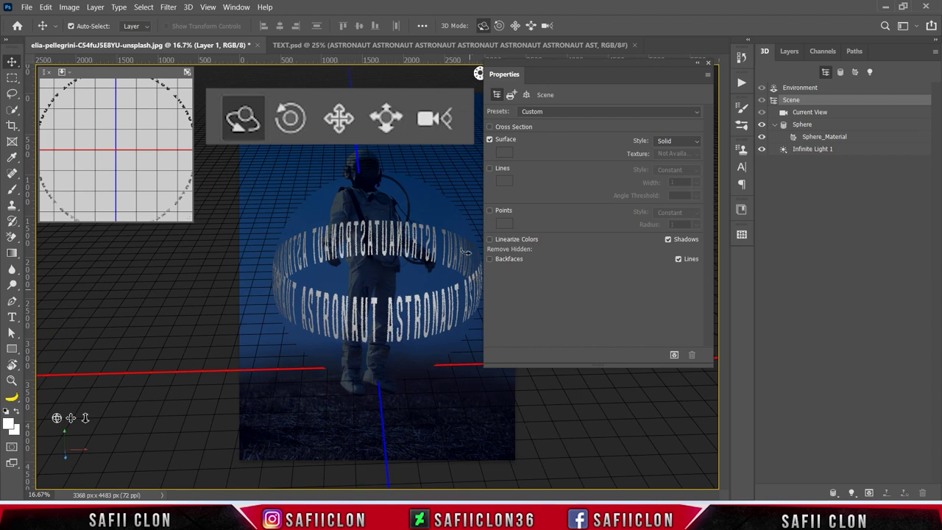
pyautogui.click(500, 26)
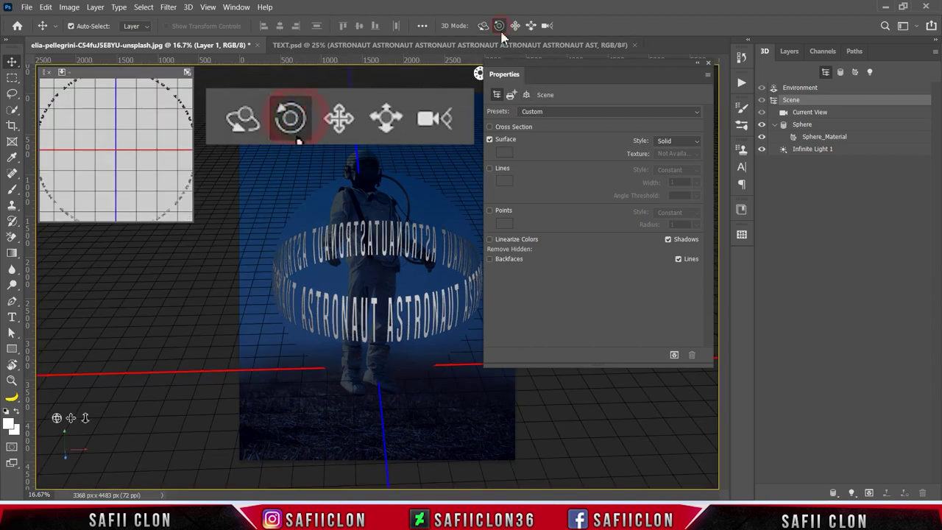
pyautogui.moveTo(473, 338); pyautogui.dragTo(461, 346)
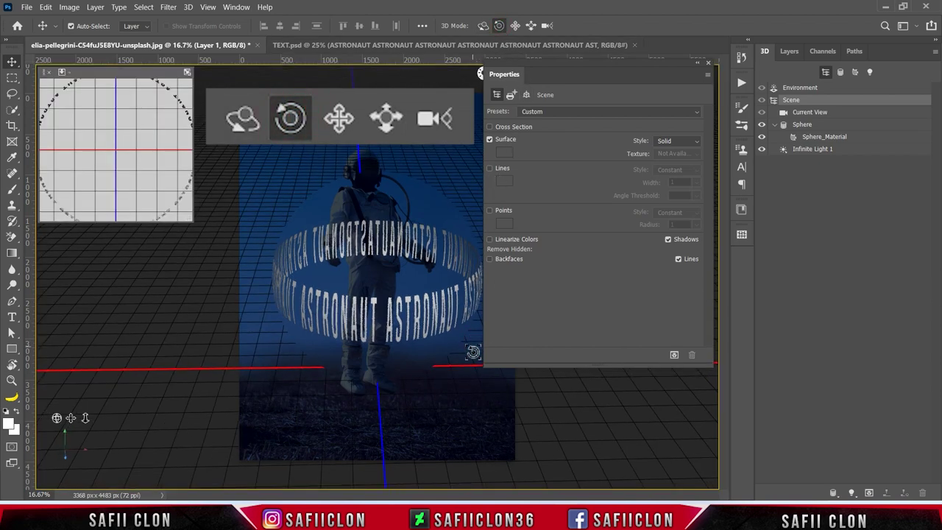
pyautogui.moveTo(461, 346); pyautogui.dragTo(449, 318)
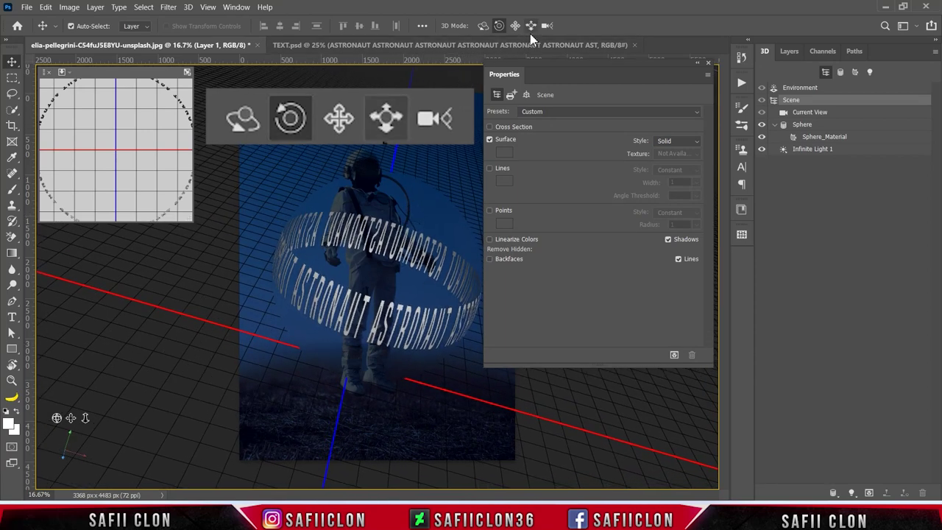
# Dolly the camera closer to enlarge the ring and fine-tune its orbit around the astronaut.
pyautogui.click(548, 28)
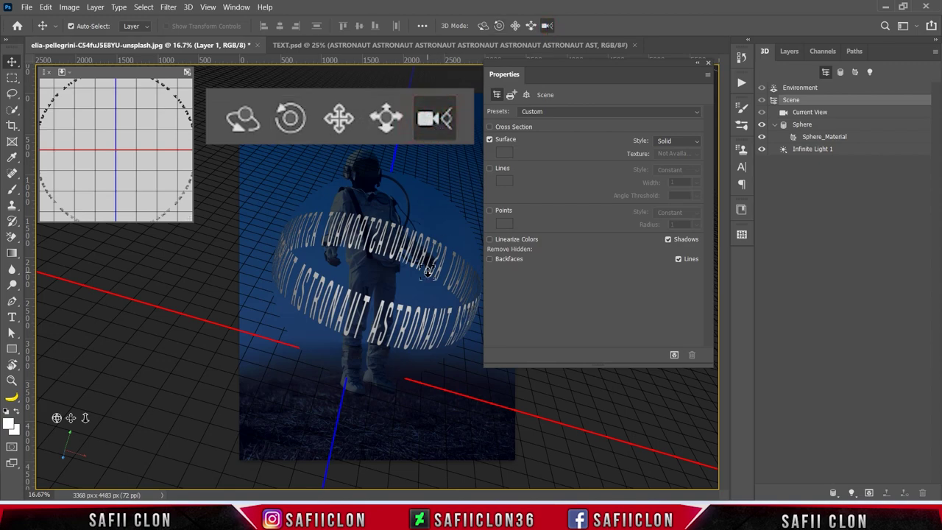
pyautogui.moveTo(461, 319); pyautogui.dragTo(459, 61)
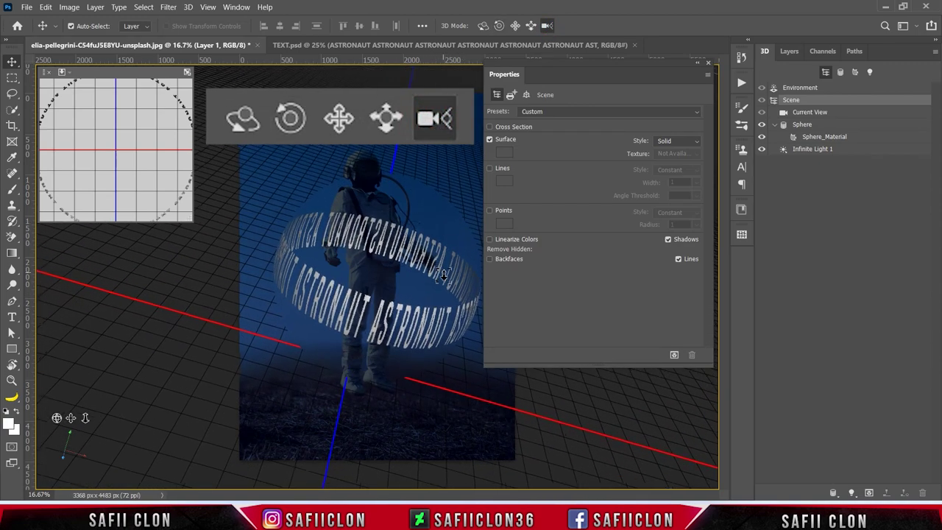
pyautogui.click(483, 27)
pyautogui.moveTo(472, 372); pyautogui.dragTo(480, 381)
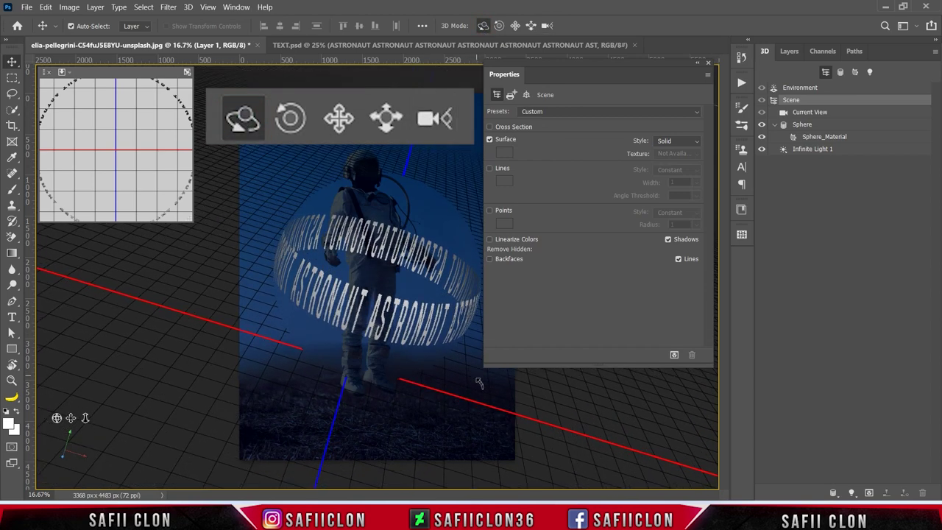
pyautogui.moveTo(480, 381); pyautogui.dragTo(478, 379)
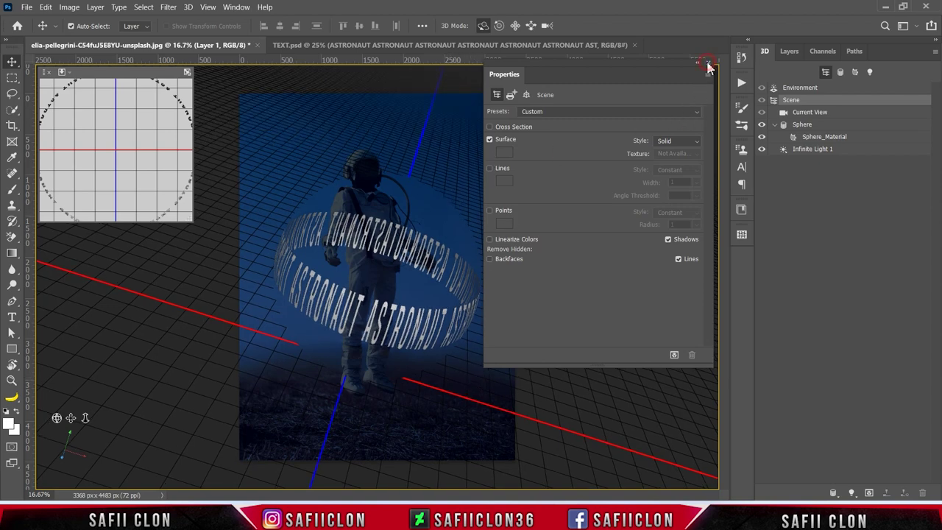
# Show the Layers panel and rasterize Layer 1's 3D text ring into a flat layer.
pyautogui.click(709, 66)
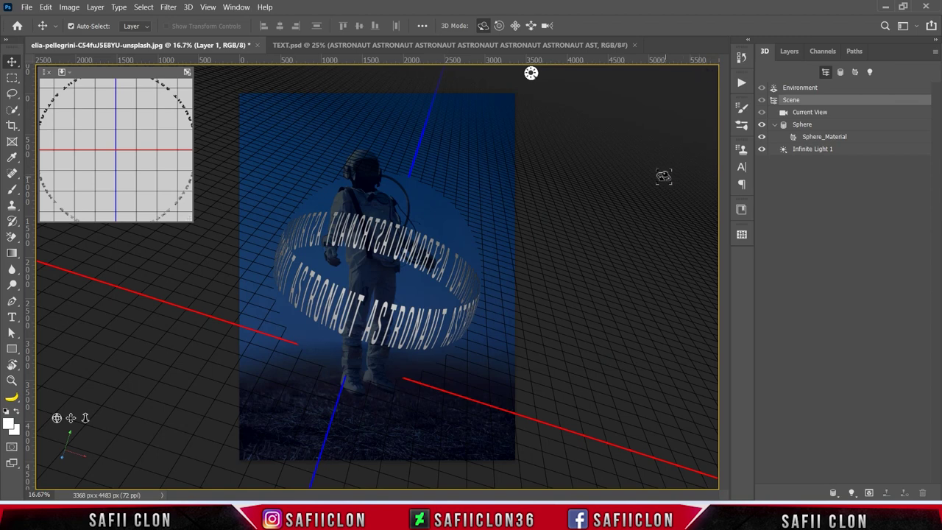
pyautogui.click(235, 8)
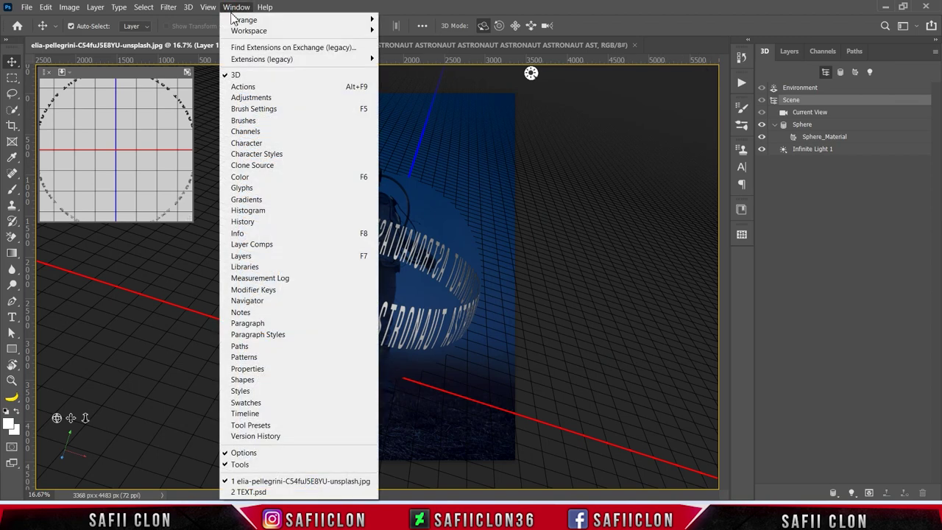
pyautogui.click(243, 257)
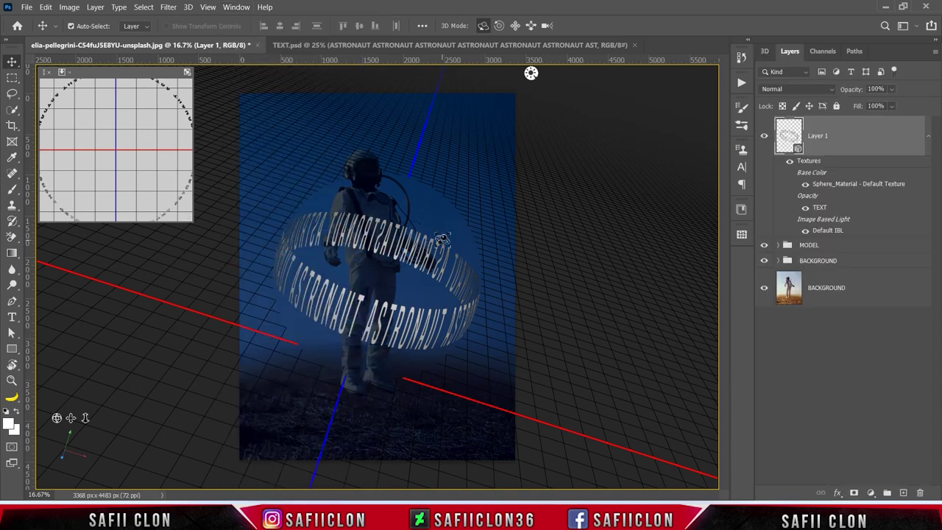
pyautogui.rightClick(852, 134)
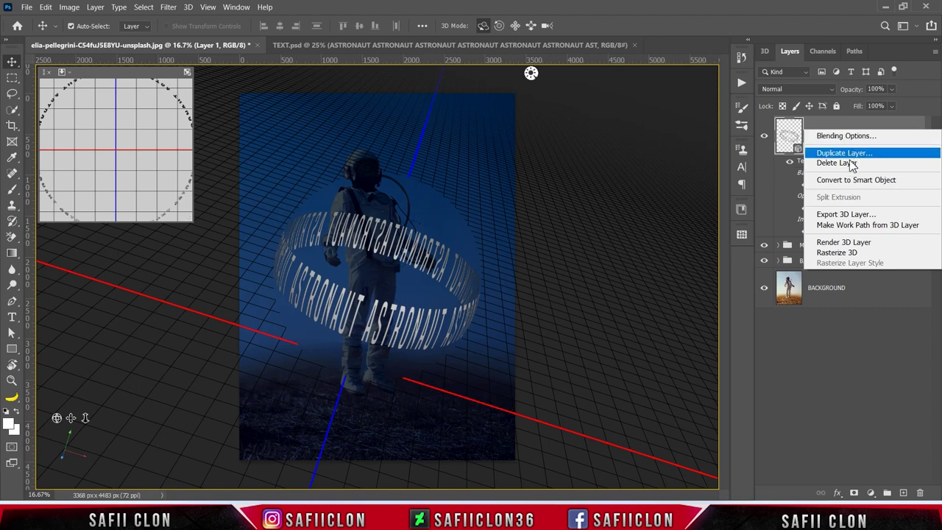
pyautogui.click(846, 254)
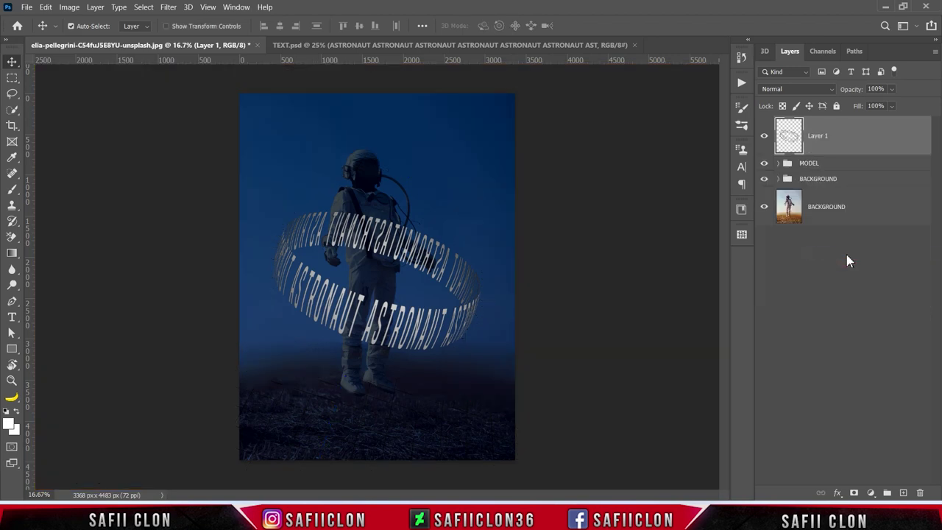
# Free-transform the ring up, smaller, flatter and rotated 3.24° around the astronaut's torso.
pyautogui.hotkey('ctrl', 't')
pyautogui.moveTo(432, 321); pyautogui.dragTo(429, 282)
pyautogui.moveTo(480, 318); pyautogui.dragTo(475, 310)
pyautogui.moveTo(471, 240)
pyautogui.mouseDown()
pyautogui.moveTo(449, 246)
pyautogui.moveTo(483, 249)
pyautogui.mouseUp()
pyautogui.moveTo(376, 313); pyautogui.dragTo(377, 325)
pyautogui.moveTo(485, 256); pyautogui.dragTo(483, 263)
pyautogui.moveTo(466, 294); pyautogui.dragTo(458, 291)
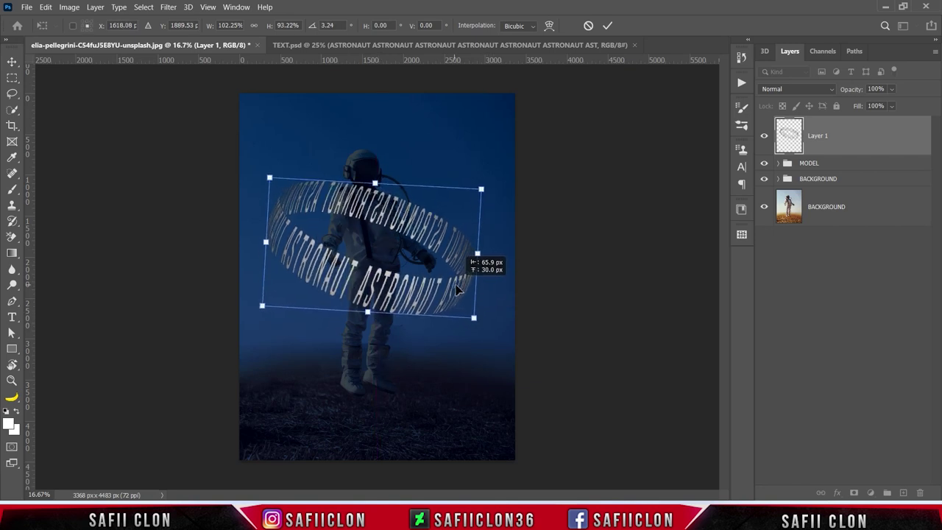
pyautogui.click(607, 26)
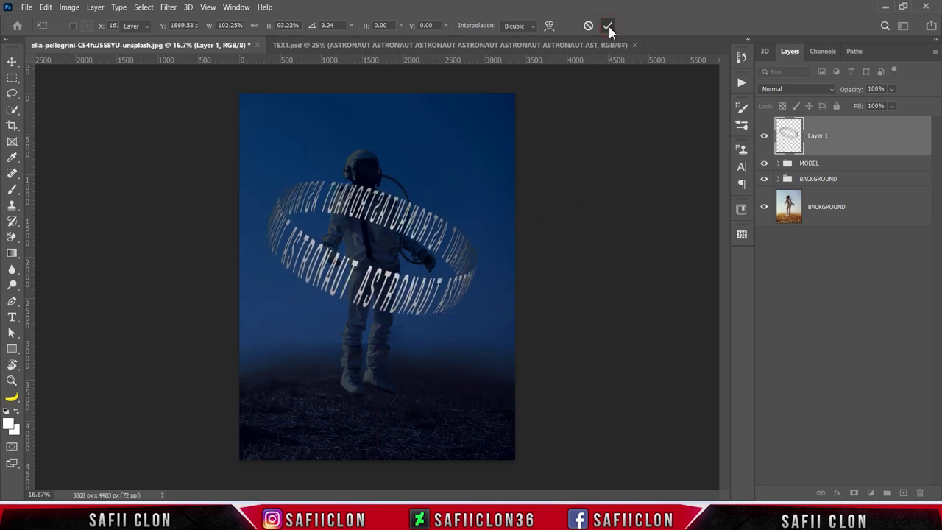
# Load the MODEL mask as a selection and give Layer 1 an inverted mask hiding the ring over the astronaut.
pyautogui.click(778, 164)
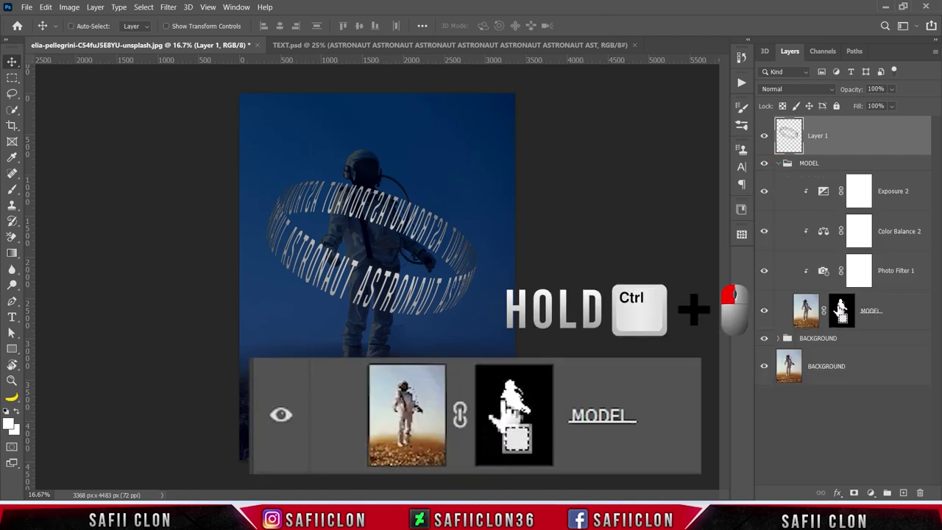
pyautogui.keyDown('ctrl'); pyautogui.click(841, 309); pyautogui.keyUp('ctrl')
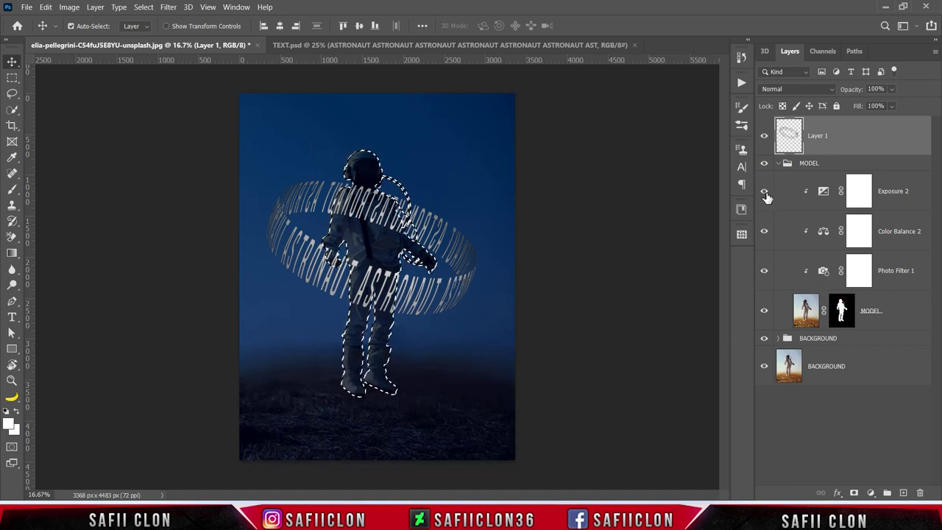
pyautogui.click(778, 163)
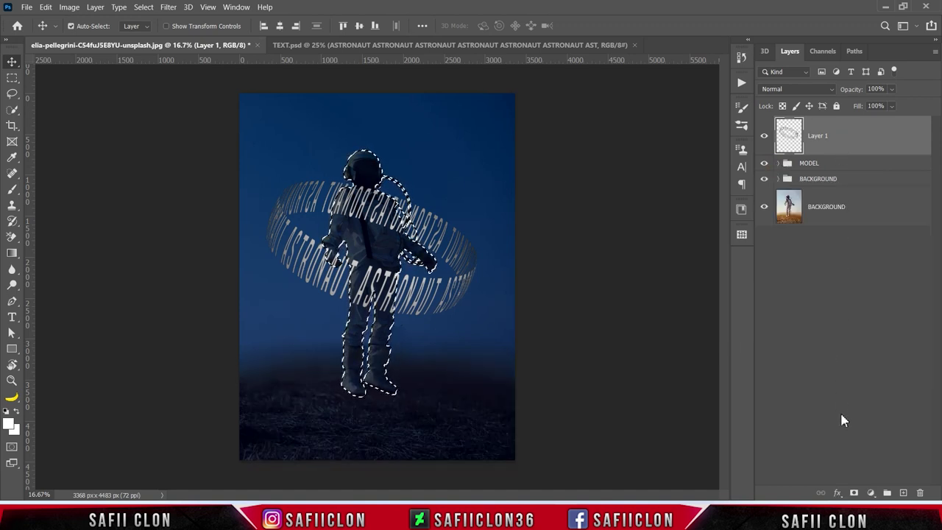
pyautogui.click(854, 492)
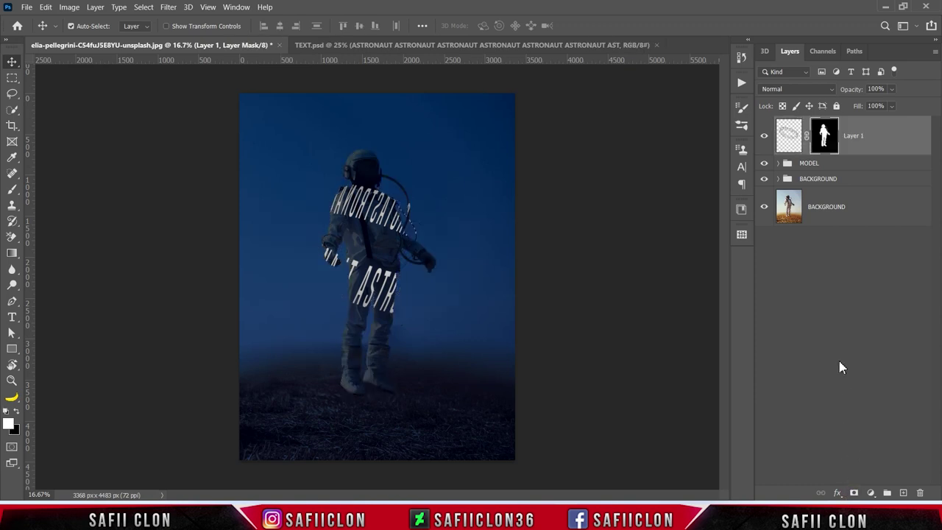
pyautogui.click(824, 138)
pyautogui.hotkey('ctrl', 'i')
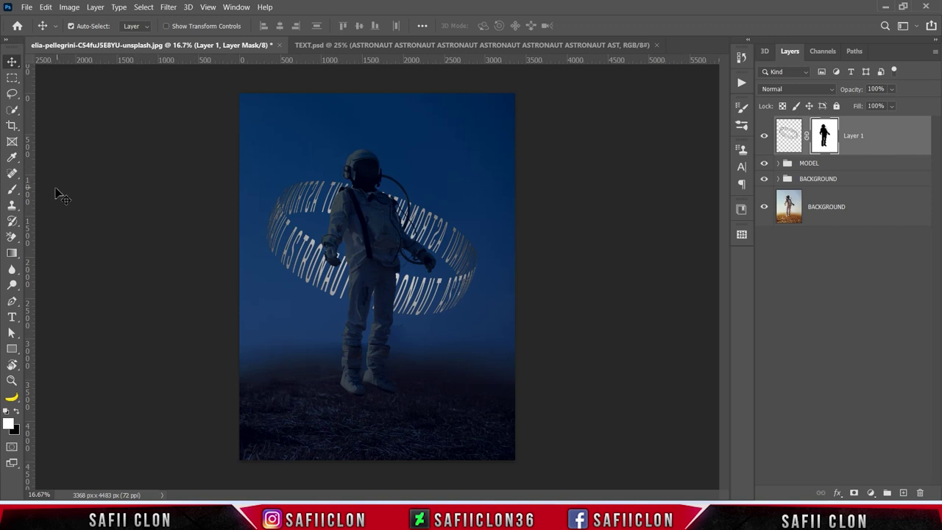
pyautogui.click(13, 189)
# Paint white with a 100% Soft Round brush on Layer 1's mask to restore the ring across the legs.
pyautogui.click(57, 188)
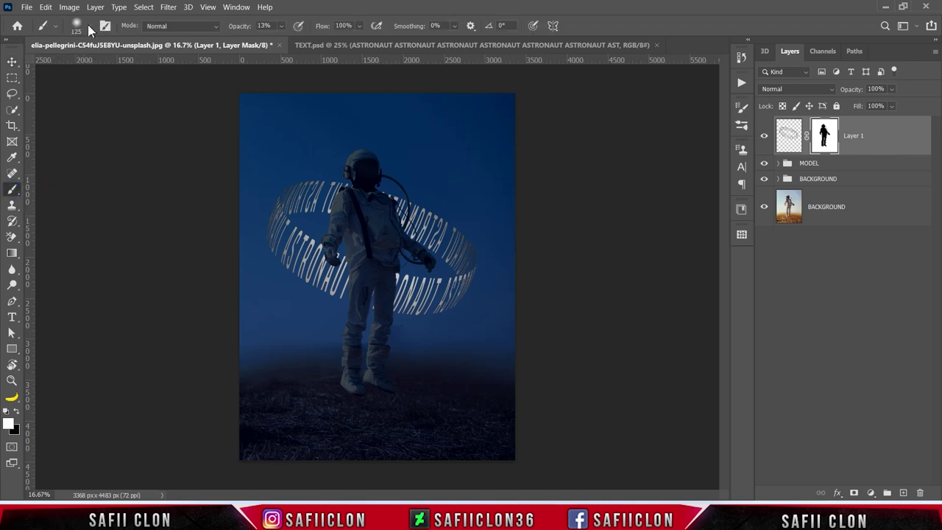
pyautogui.click(89, 27)
pyautogui.click(75, 191)
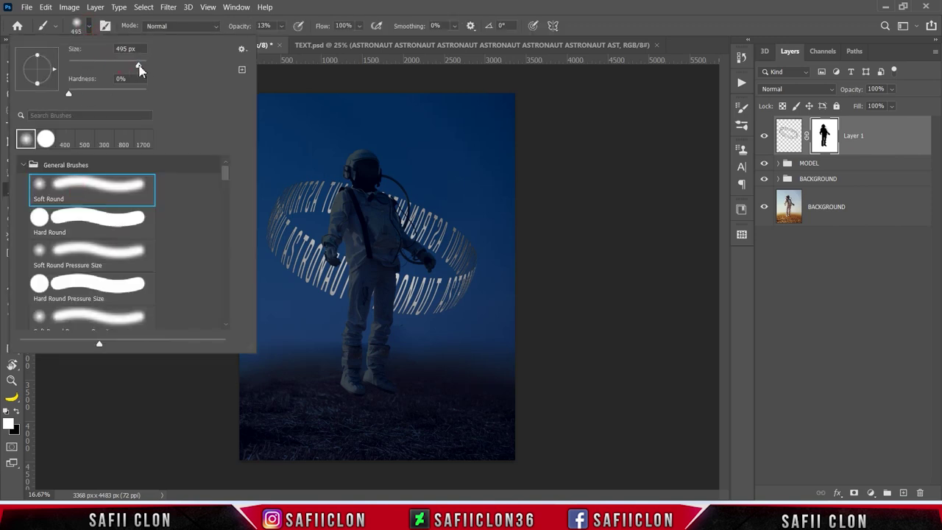
pyautogui.click(89, 30)
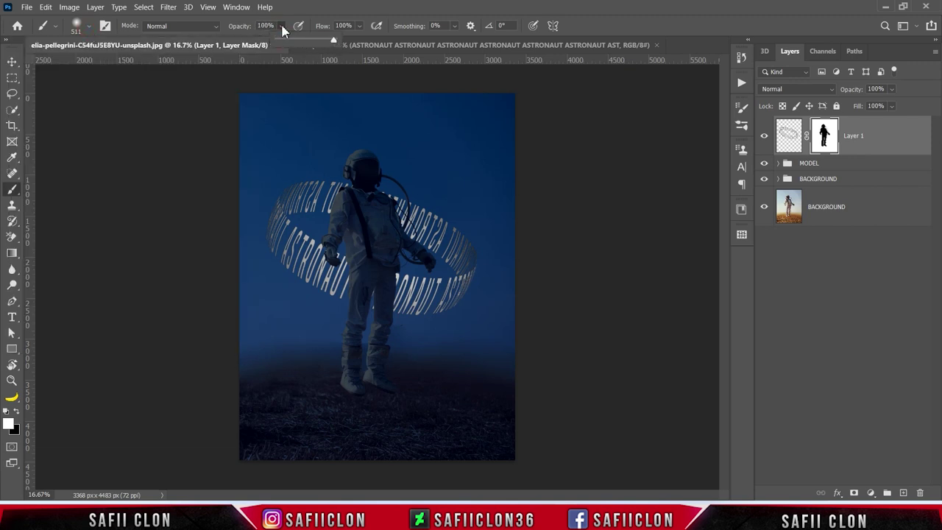
pyautogui.click(281, 27)
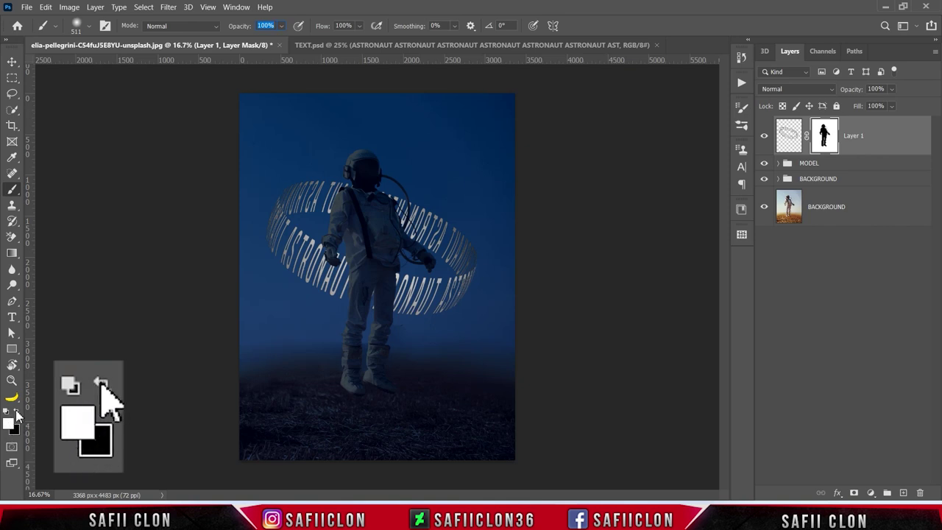
pyautogui.moveTo(366, 288)
pyautogui.mouseDown()
pyautogui.moveTo(370, 273)
pyautogui.moveTo(326, 264)
pyautogui.moveTo(336, 252)
pyautogui.moveTo(400, 308)
pyautogui.moveTo(405, 297)
pyautogui.moveTo(355, 261)
pyautogui.moveTo(377, 287)
pyautogui.moveTo(356, 289)
pyautogui.moveTo(356, 278)
pyautogui.moveTo(408, 271)
pyautogui.moveTo(396, 299)
pyautogui.mouseUp()
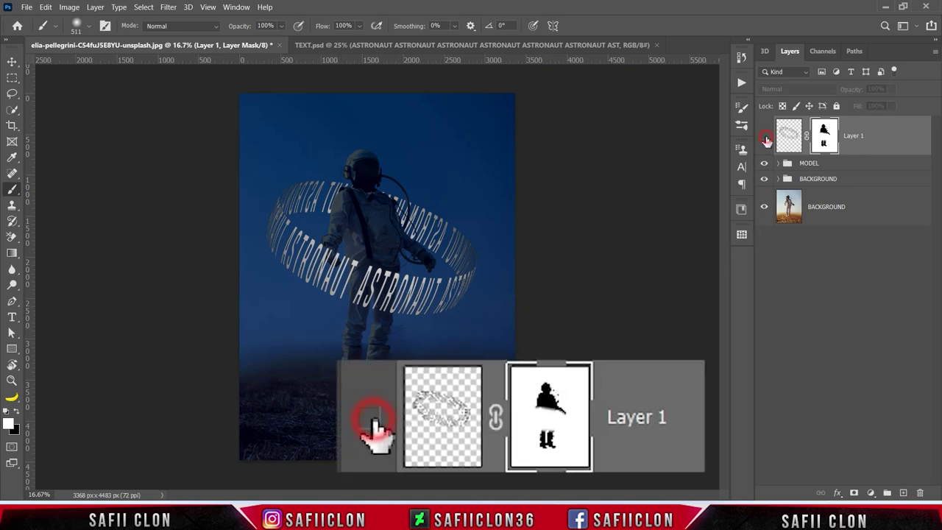
pyautogui.click(763, 137)
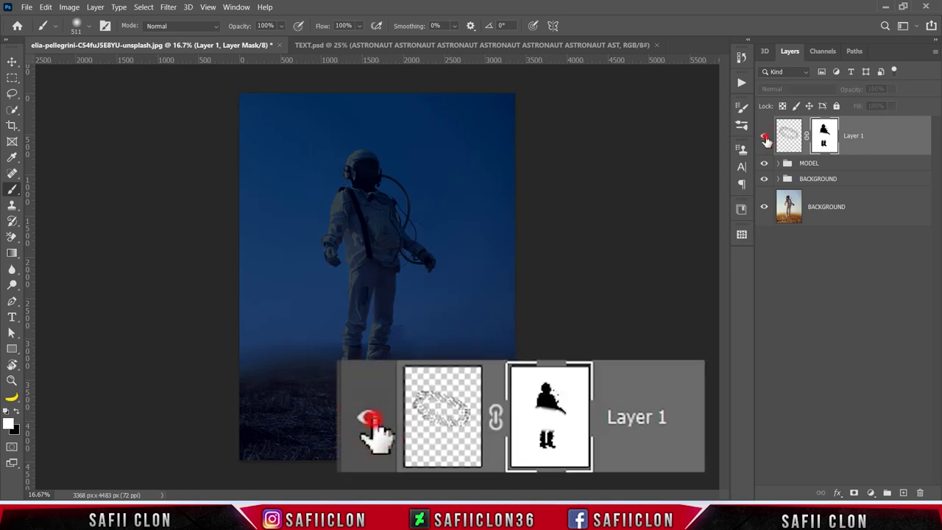
# Unlink Layer 1's mask and transform the ring wider, tilted −2.59° and repositioned around the astronaut.
pyautogui.click(805, 136)
pyautogui.click(789, 137)
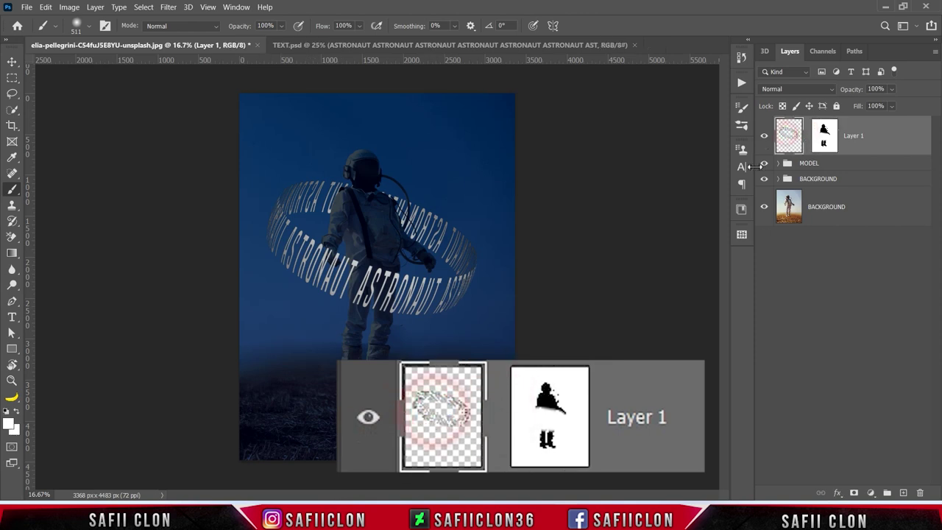
pyautogui.hotkey('ctrl', 't')
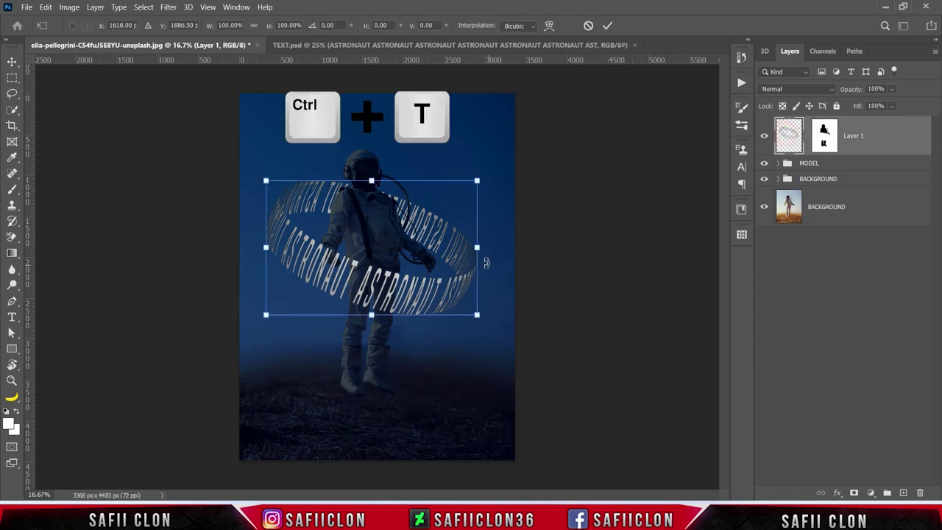
pyautogui.moveTo(478, 249); pyautogui.dragTo(479, 248)
pyautogui.moveTo(265, 248); pyautogui.dragTo(262, 248)
pyautogui.moveTo(498, 331); pyautogui.dragTo(502, 326)
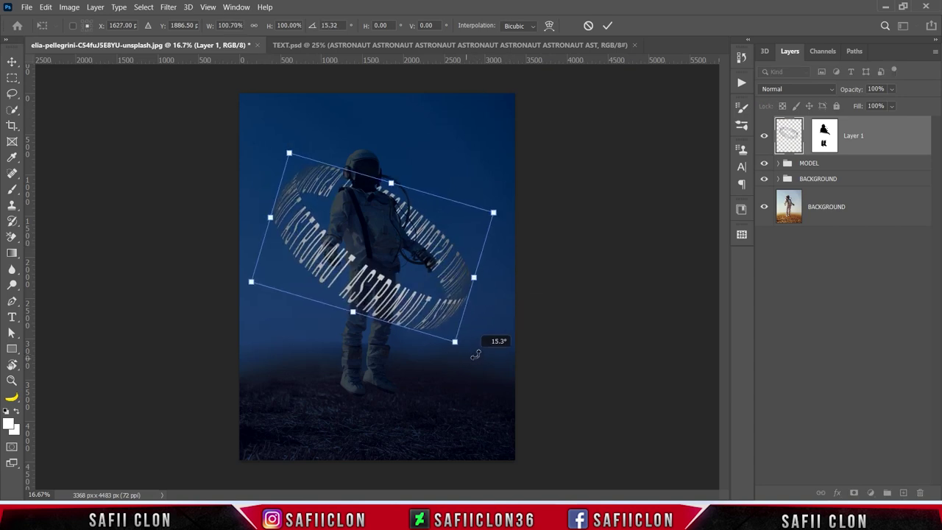
pyautogui.moveTo(413, 260); pyautogui.dragTo(416, 261)
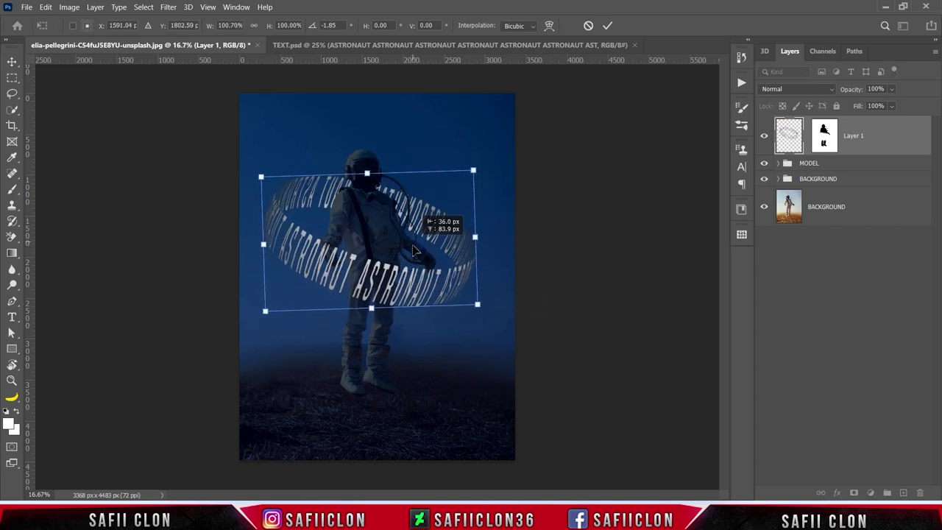
pyautogui.moveTo(494, 328); pyautogui.dragTo(510, 313)
pyautogui.moveTo(424, 271); pyautogui.dragTo(422, 278)
pyautogui.click(607, 25)
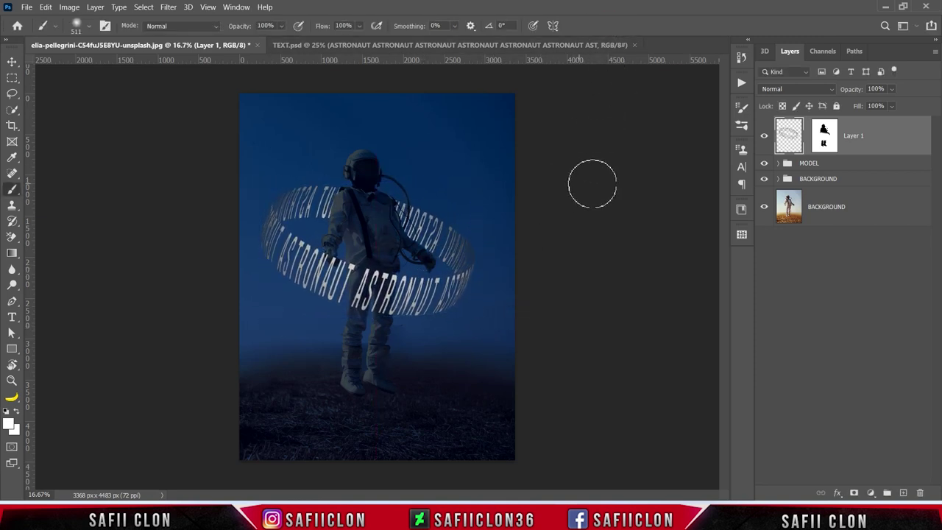
pyautogui.rightClick(878, 140)
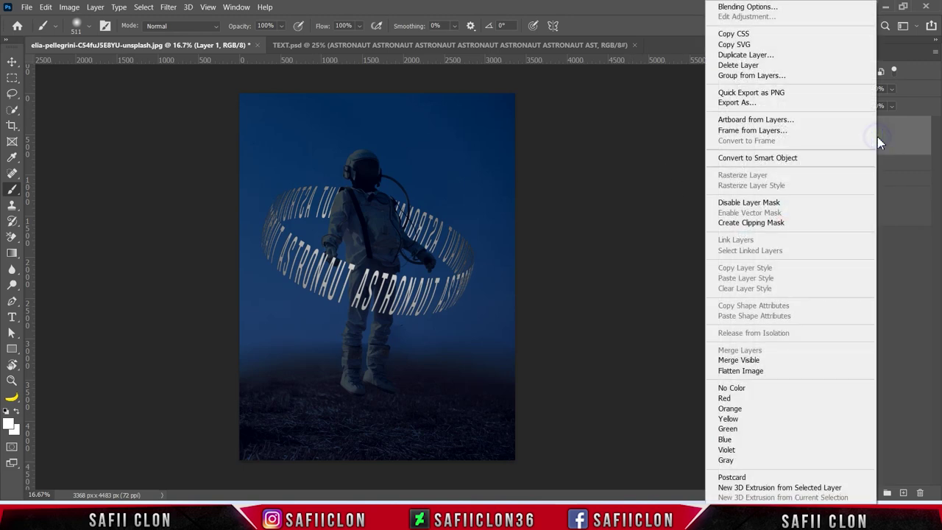
# Open Layer 1's Blending Options and zoom the canvas to 25%.
pyautogui.click(741, 10)
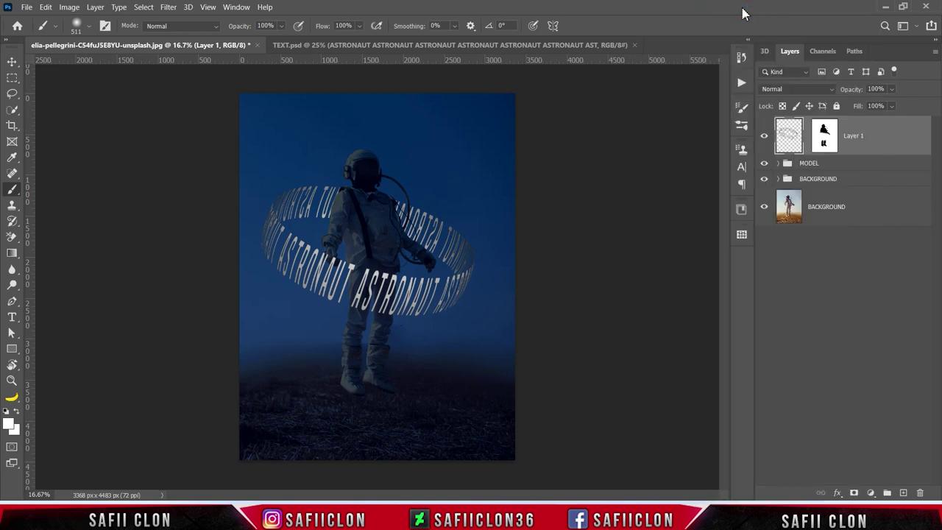
pyautogui.moveTo(579, 59); pyautogui.dragTo(621, 131)
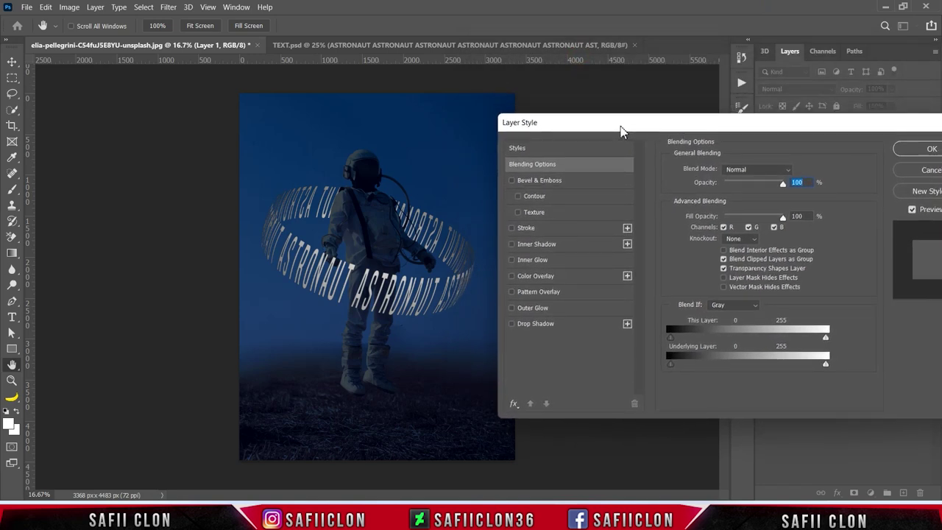
pyautogui.hotkey('ctrl', '+')
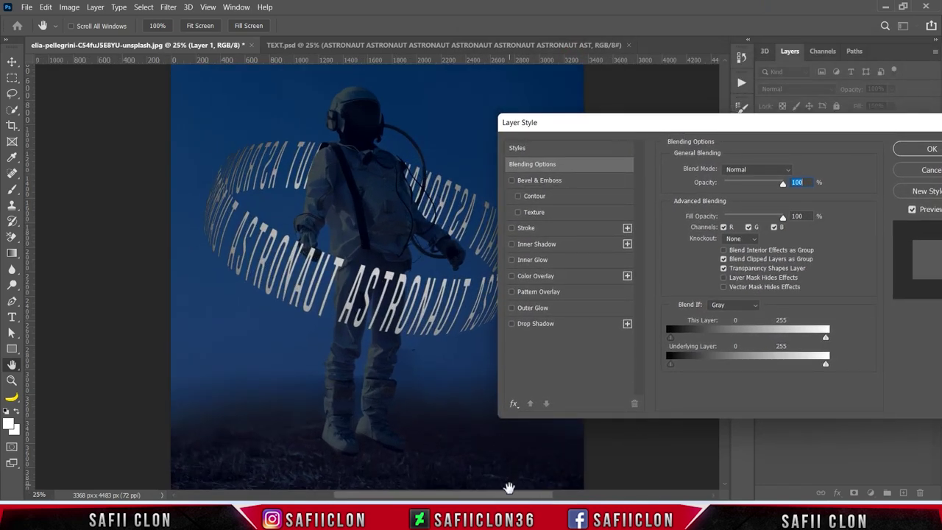
pyautogui.moveTo(514, 495); pyautogui.dragTo(536, 498)
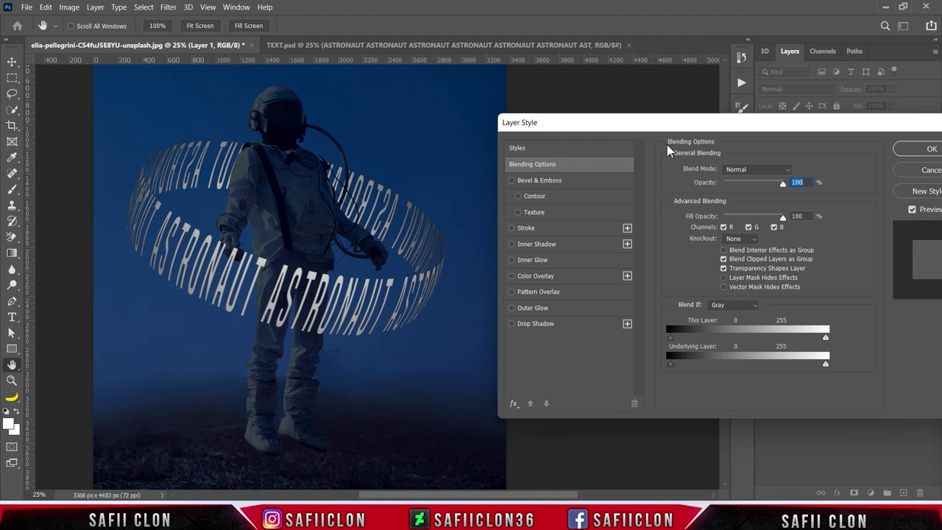
pyautogui.moveTo(661, 129); pyautogui.dragTo(656, 117)
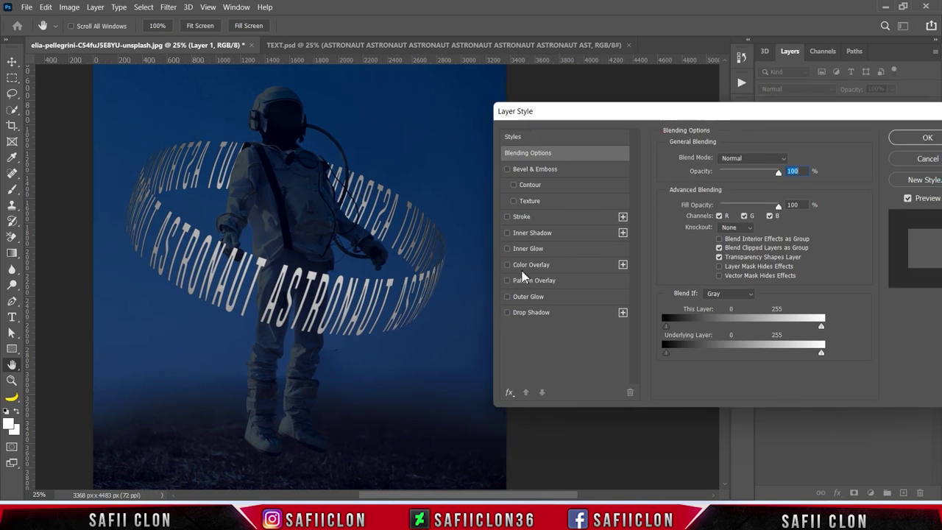
# Add a Normal-mode Color Overlay in pale yellow #fdec90.
pyautogui.click(548, 266)
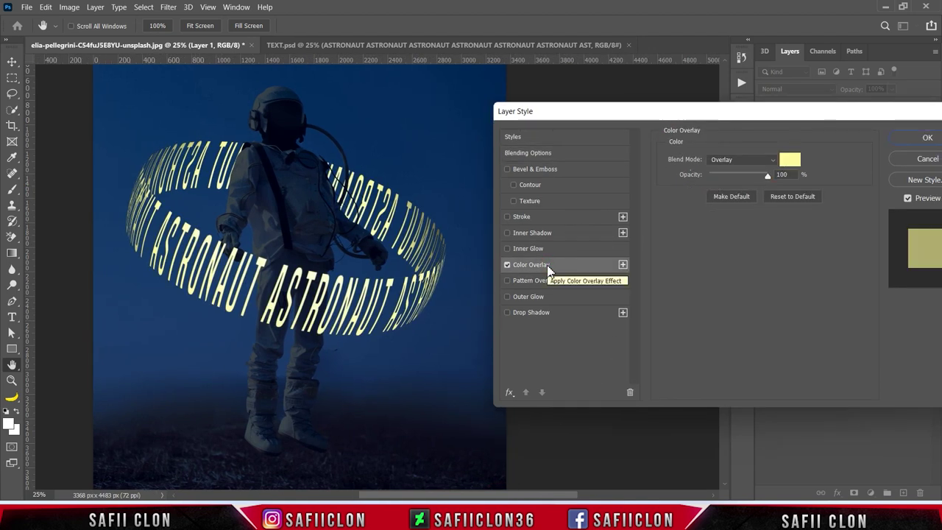
pyautogui.click(749, 160)
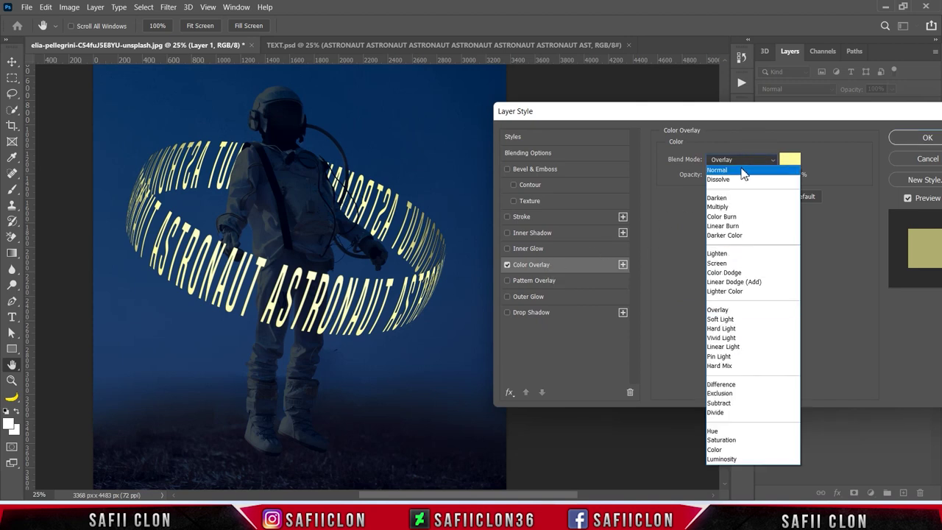
pyautogui.click(736, 170)
pyautogui.click(793, 162)
pyautogui.doubleClick(818, 310)
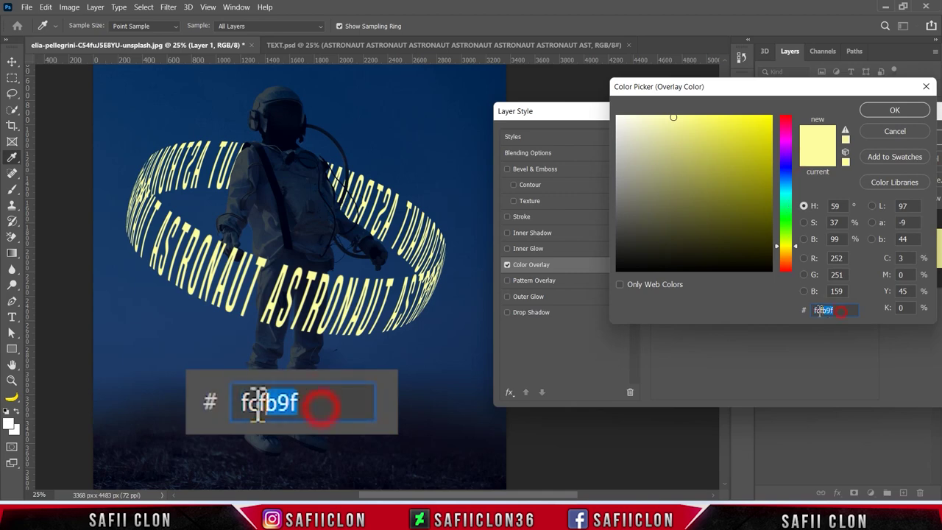
pyautogui.write('fde')
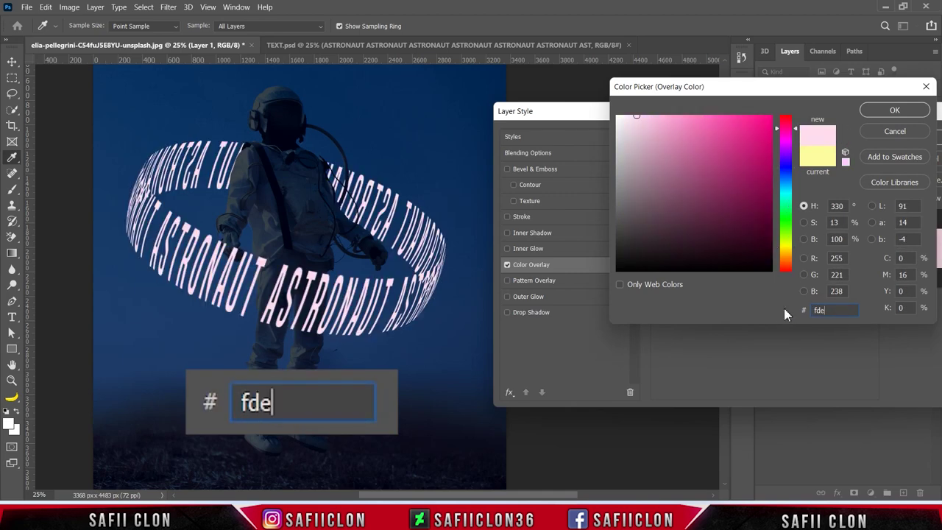
pyautogui.write('c90')
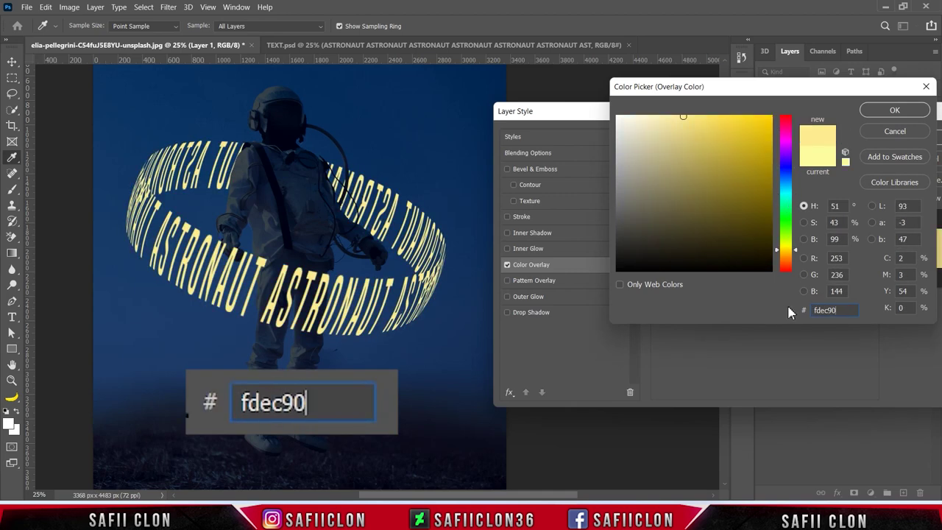
pyautogui.click(911, 112)
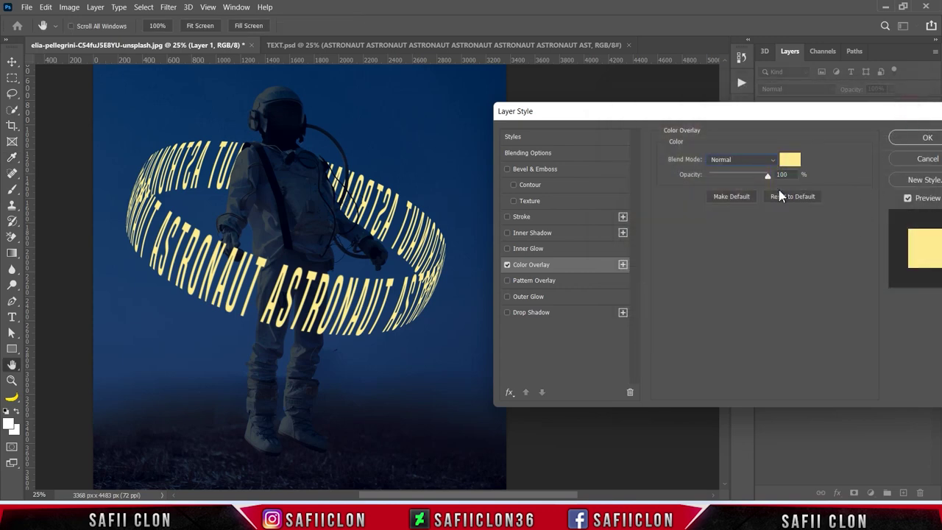
# Add a Hard Light Outer Glow in #ffc21f with its size reduced to about 128 px.
pyautogui.click(538, 297)
pyautogui.click(743, 158)
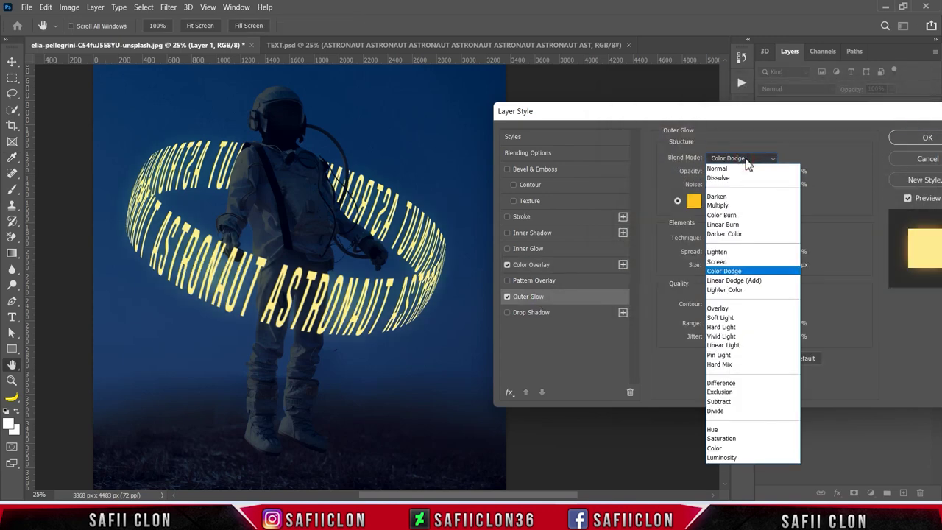
pyautogui.click(725, 327)
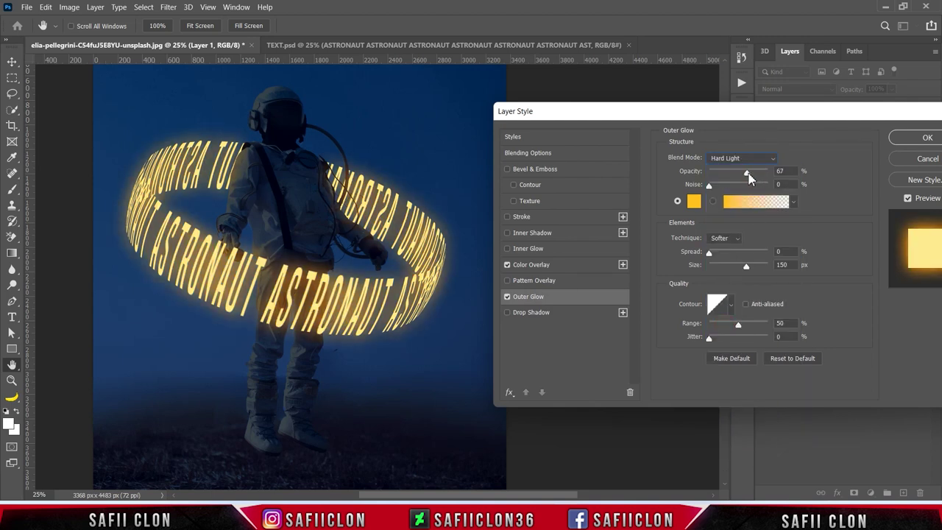
pyautogui.click(695, 203)
pyautogui.write('ffc21f')
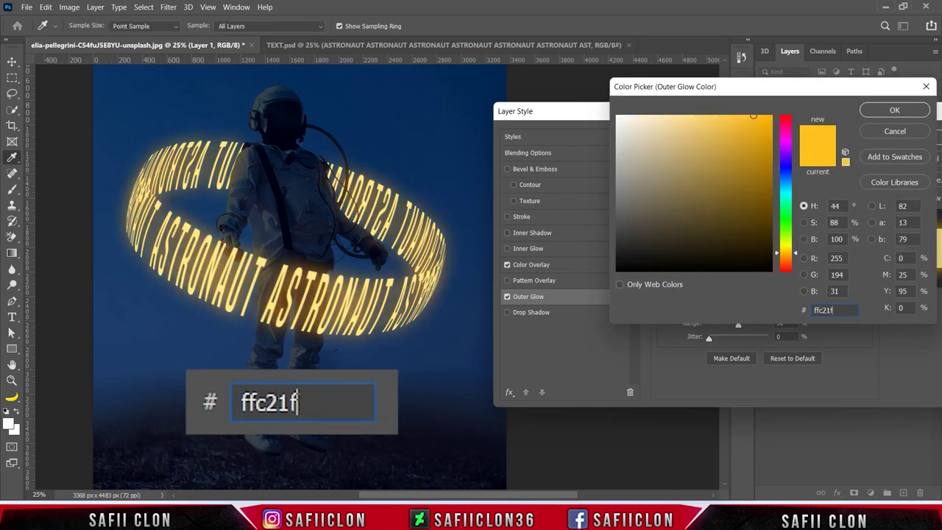
pyautogui.click(882, 111)
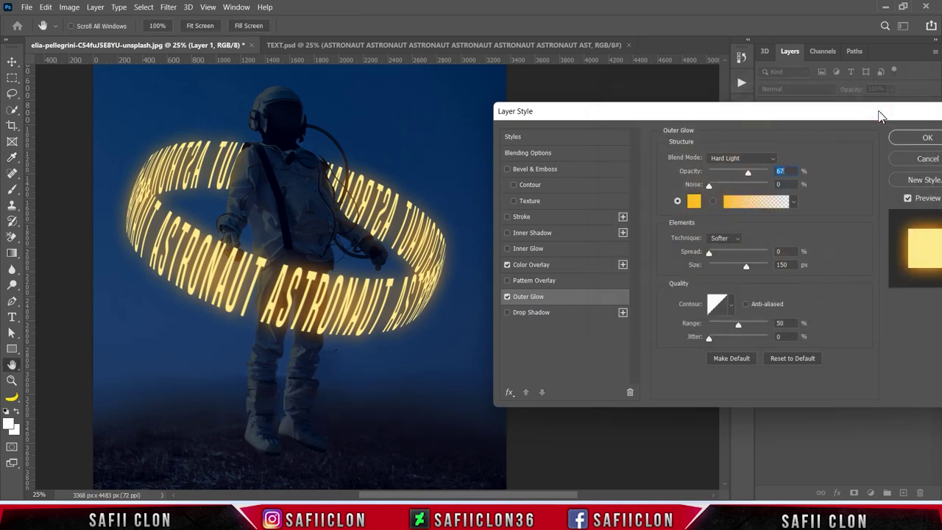
pyautogui.click(709, 253)
pyautogui.moveTo(746, 266); pyautogui.dragTo(739, 271)
pyautogui.click(536, 234)
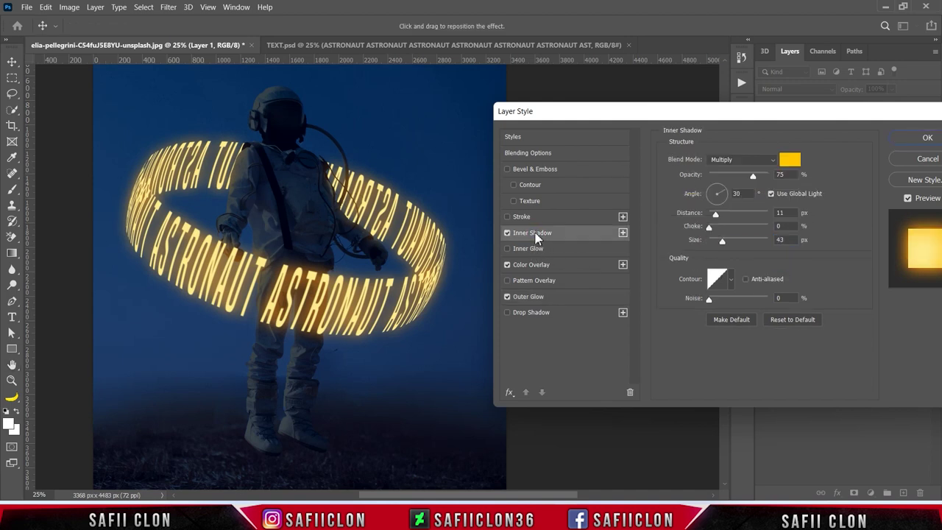
# Set the inner shadow to Overlay blend mode with colour #ffc600.
pyautogui.click(736, 159)
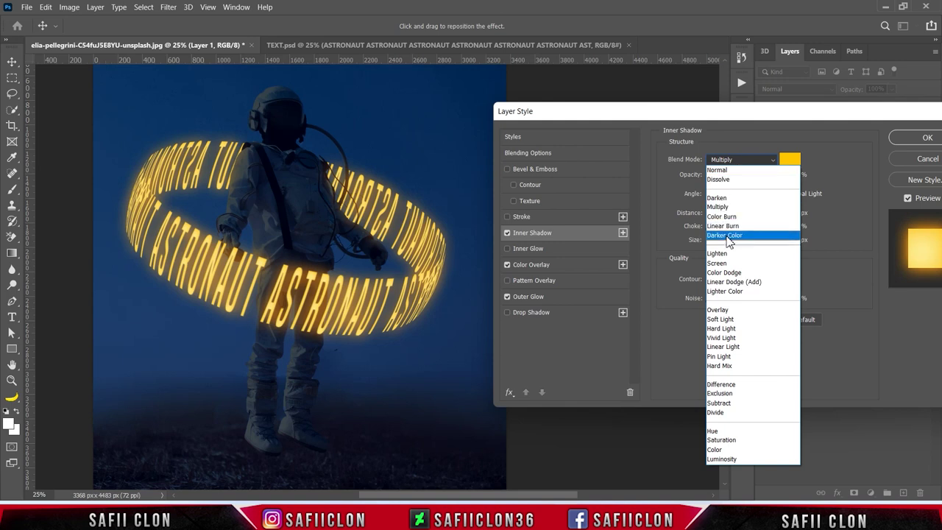
pyautogui.click(721, 310)
pyautogui.click(790, 160)
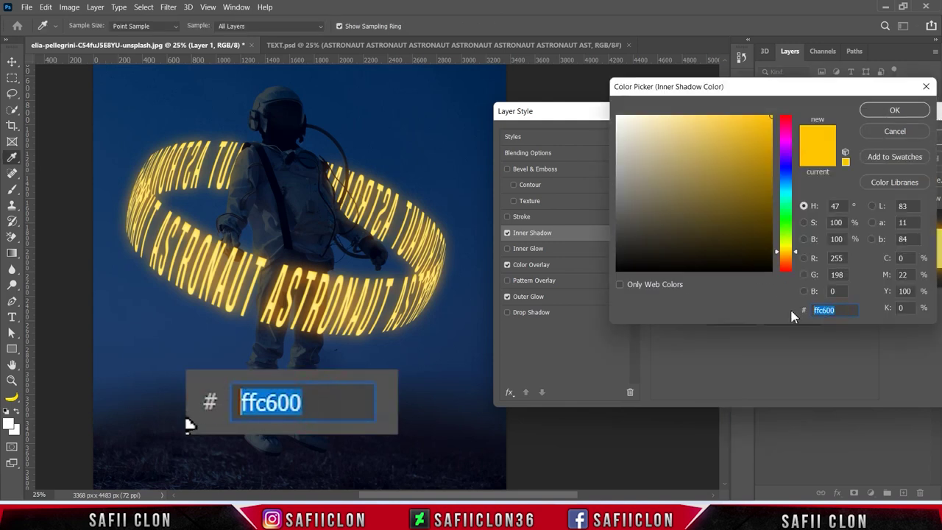
pyautogui.write('ffc600')
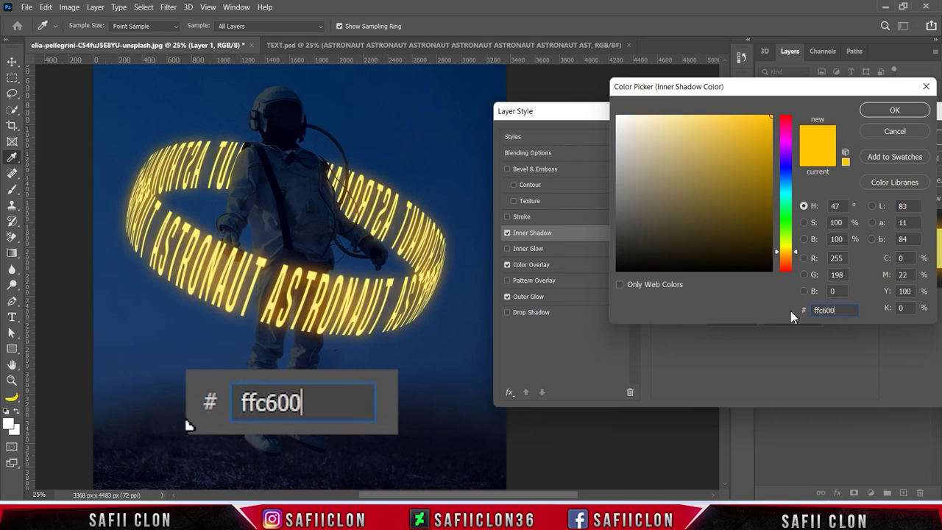
pyautogui.click(894, 112)
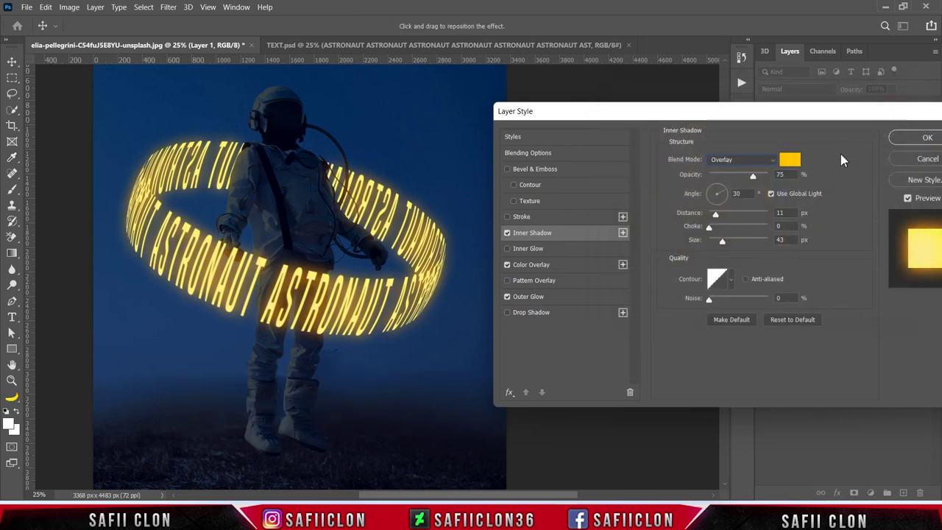
# Give the inner shadow 83% opacity, a local 36° angle and 65 px size, then apply the style.
pyautogui.moveTo(753, 176); pyautogui.dragTo(759, 177)
pyautogui.click(771, 195)
pyautogui.click(725, 187)
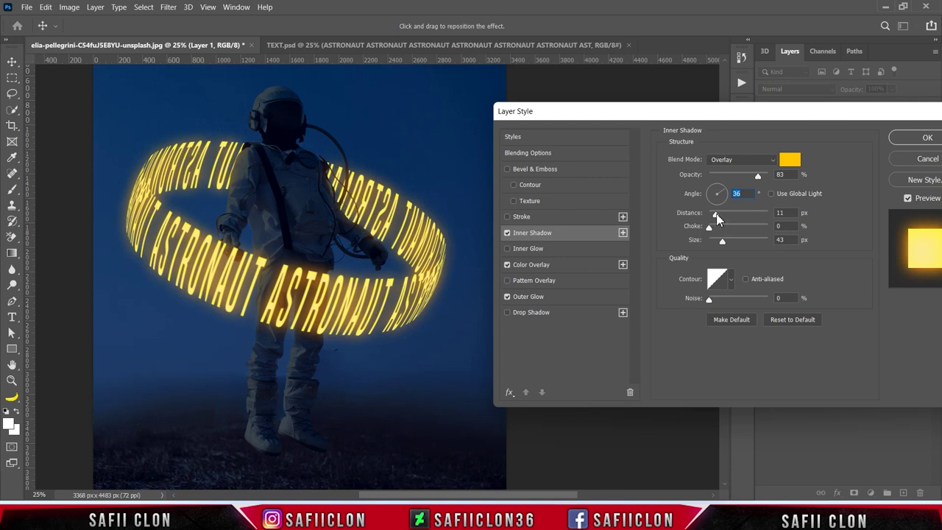
pyautogui.click(708, 227)
pyautogui.moveTo(723, 246); pyautogui.dragTo(727, 247)
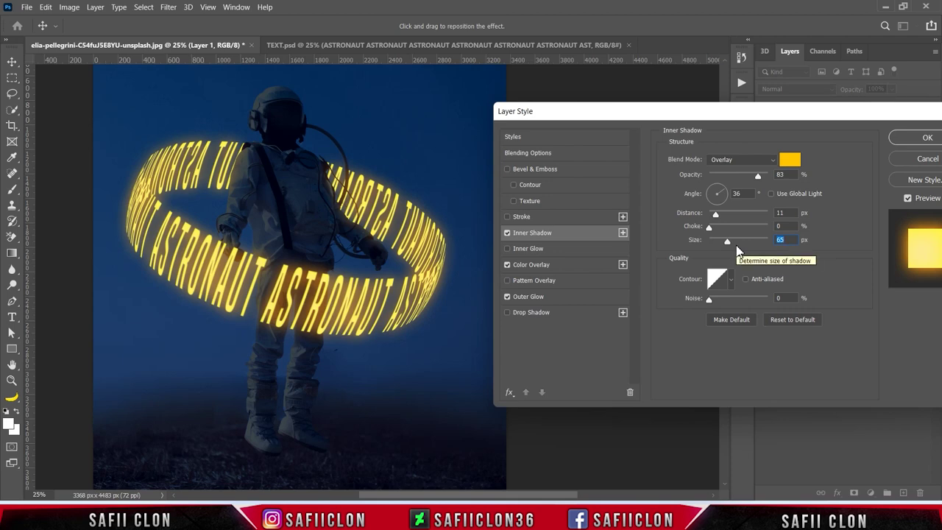
pyautogui.moveTo(868, 121); pyautogui.dragTo(753, 121)
pyautogui.click(813, 136)
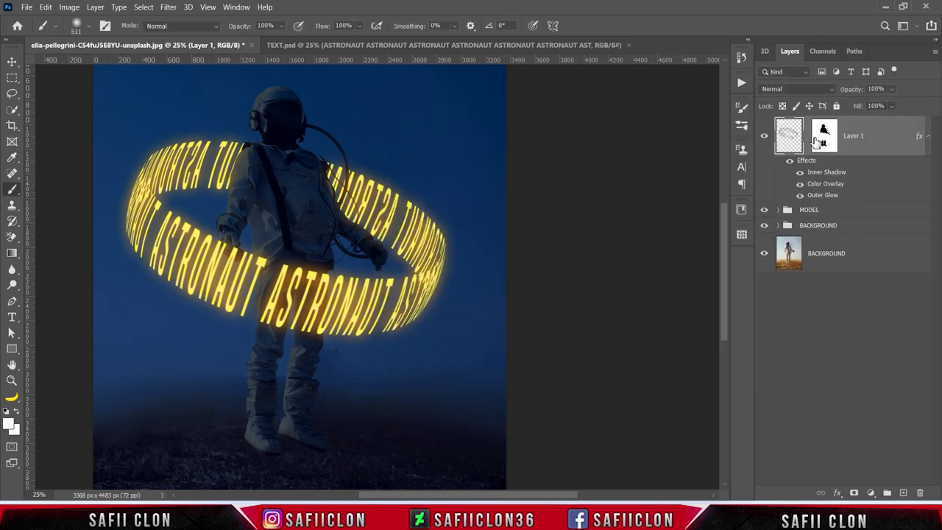
# Expand the MODEL group and open Blending Options for the MODEL astronaut layer.
pyautogui.click(876, 132)
pyautogui.click(779, 210)
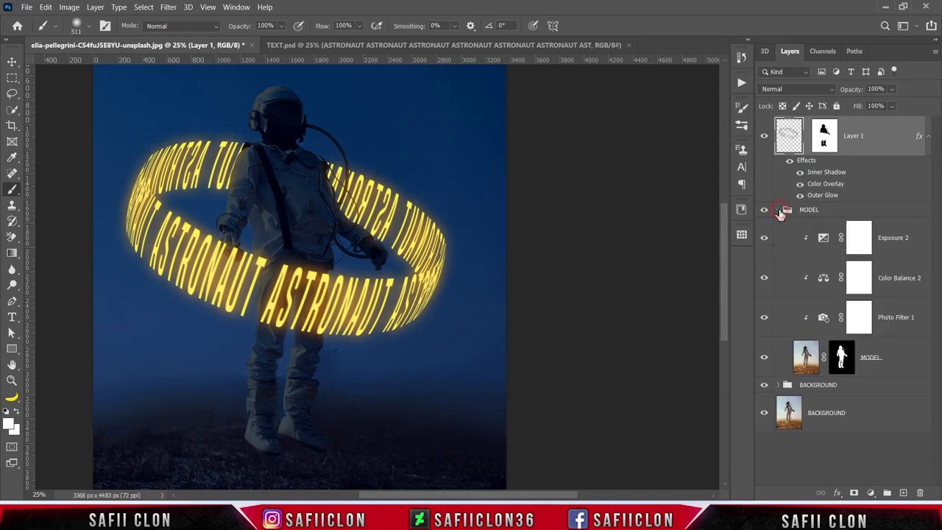
pyautogui.click(901, 358)
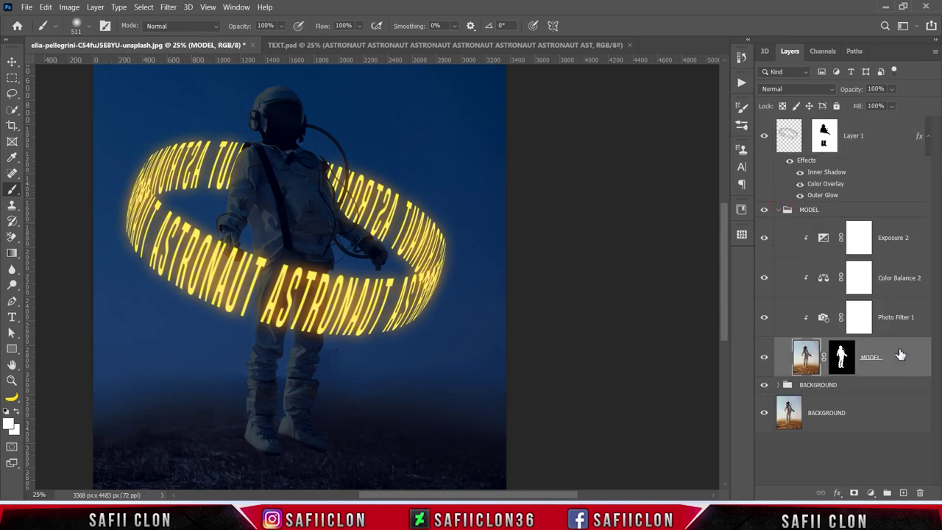
pyautogui.rightClick(899, 355)
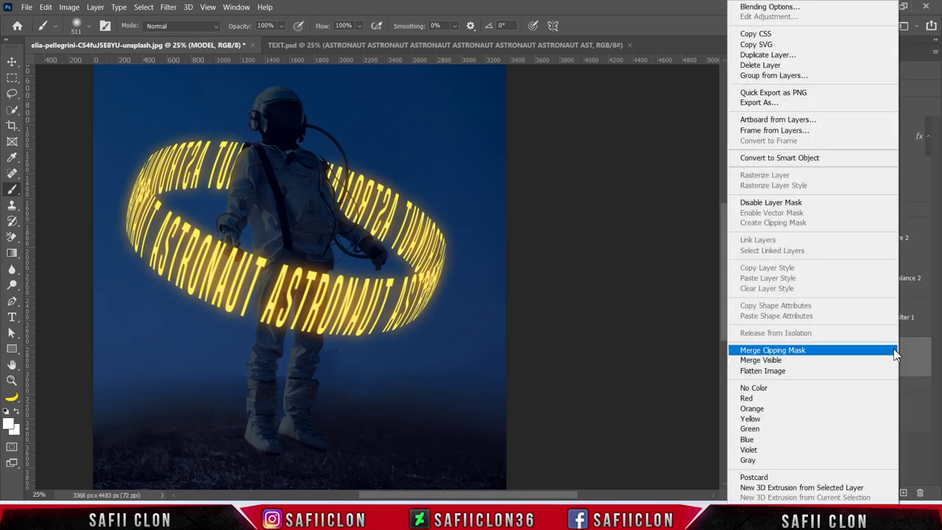
pyautogui.click(764, 9)
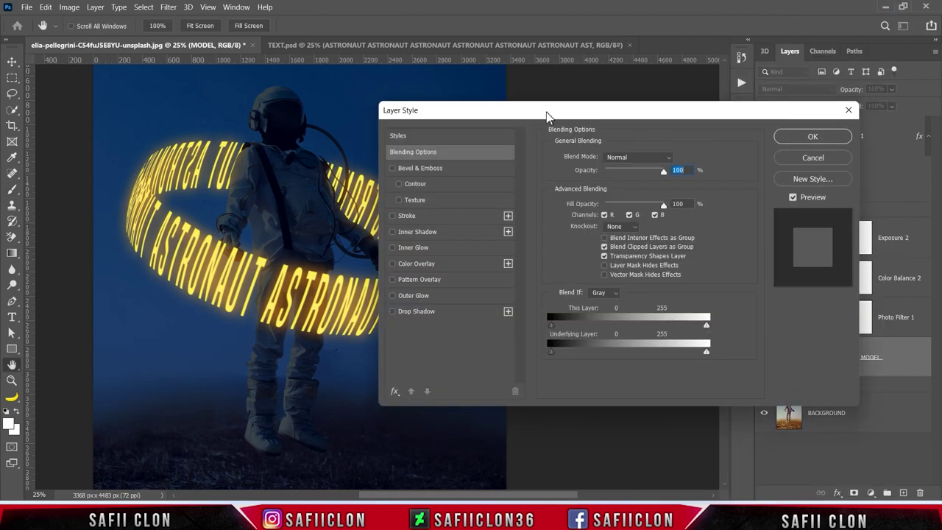
# Enable Inner Shadow on the astronaut with Overlay blend mode and yellow #ffc600.
pyautogui.moveTo(546, 116); pyautogui.dragTo(627, 109)
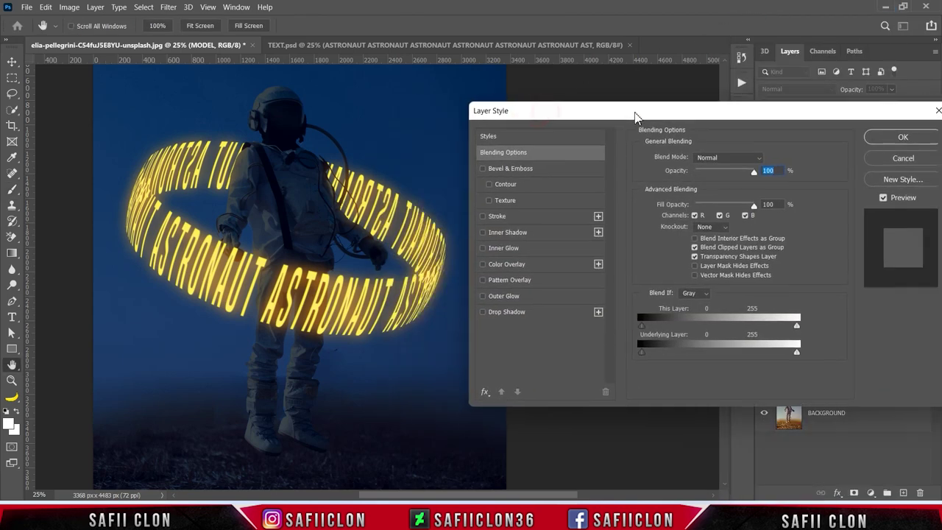
pyautogui.click(512, 226)
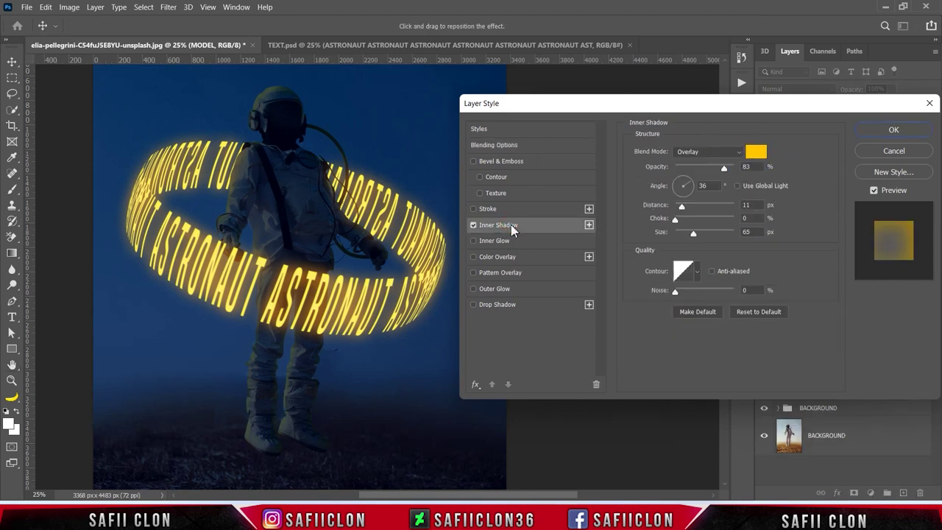
pyautogui.click(701, 152)
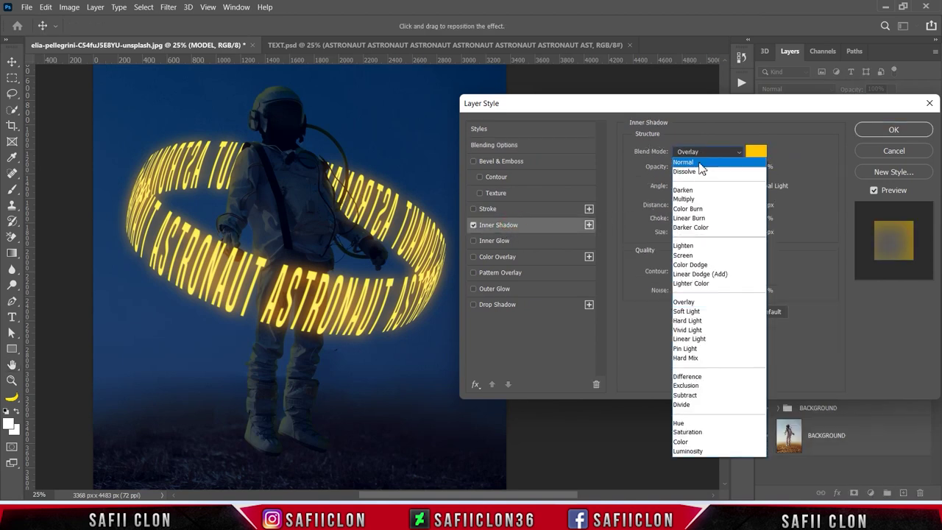
pyautogui.click(692, 303)
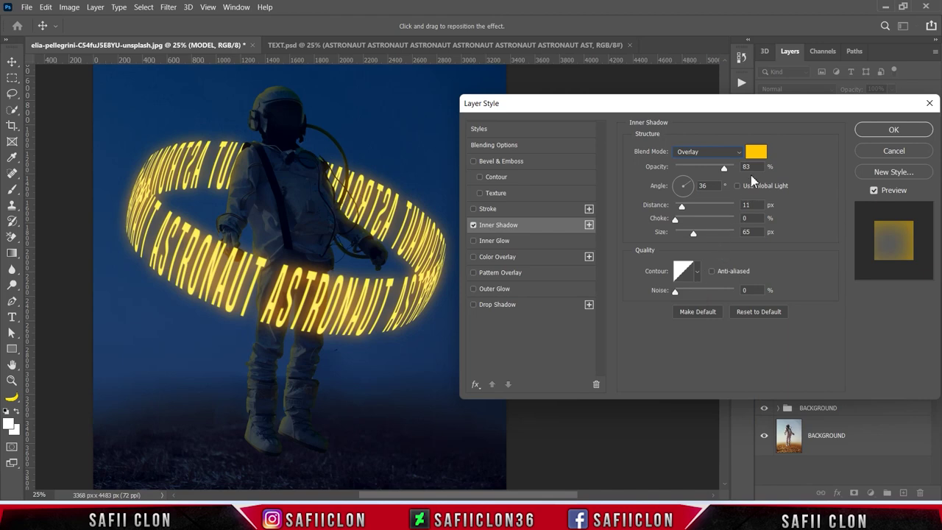
pyautogui.click(756, 151)
pyautogui.moveTo(836, 309); pyautogui.dragTo(815, 309)
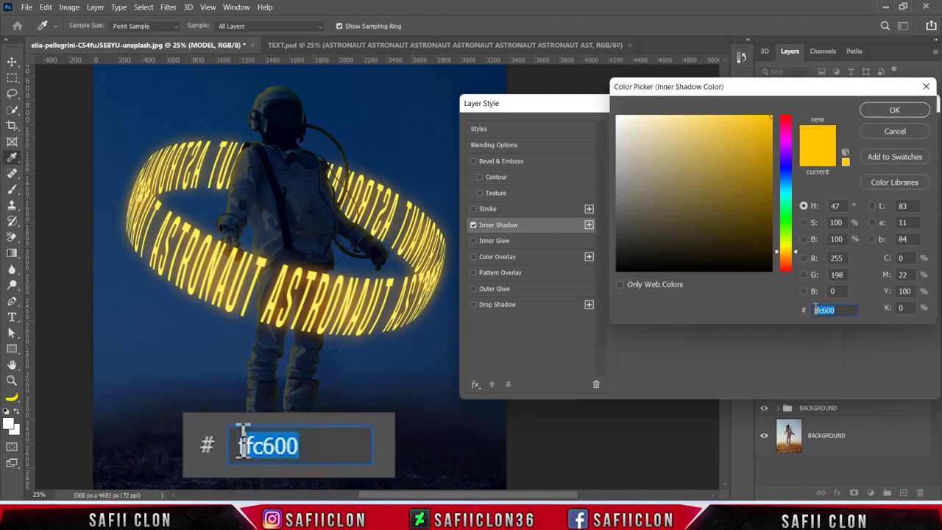
pyautogui.doubleClick(824, 309)
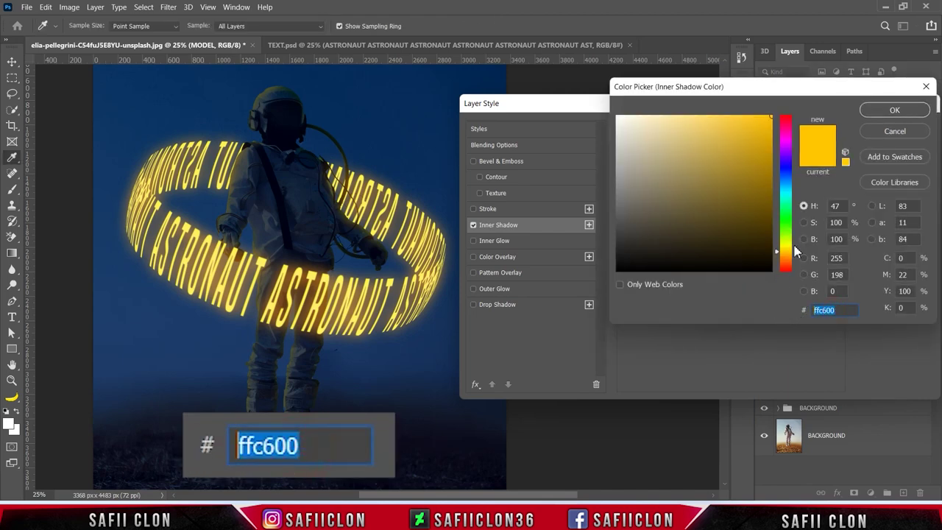
pyautogui.click(893, 112)
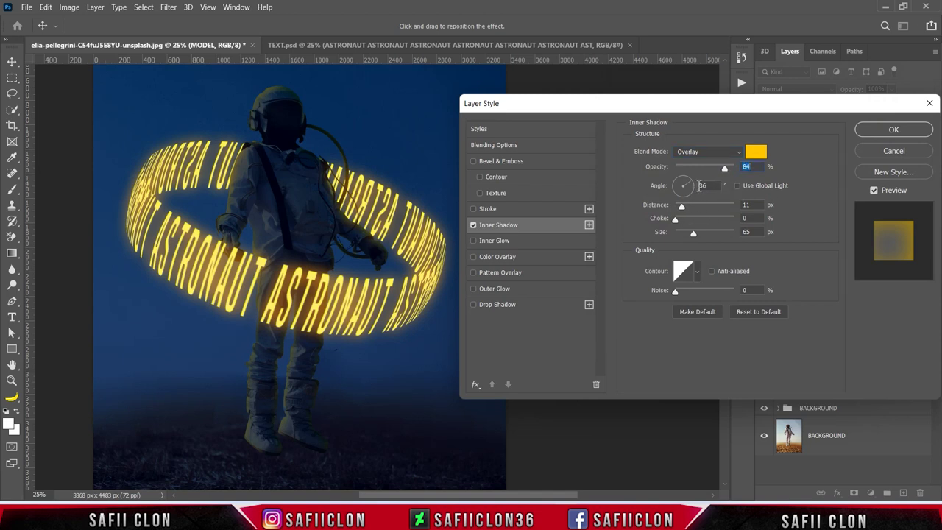
# Set the rim shadow to 9 px distance, 0 px size and a 125° angle.
pyautogui.moveTo(691, 186); pyautogui.dragTo(699, 187)
pyautogui.moveTo(698, 187); pyautogui.dragTo(695, 189)
pyautogui.click(691, 185)
pyautogui.moveTo(683, 207); pyautogui.dragTo(690, 209)
pyautogui.moveTo(683, 207); pyautogui.dragTo(681, 207)
pyautogui.click(674, 220)
pyautogui.moveTo(693, 236); pyautogui.dragTo(676, 236)
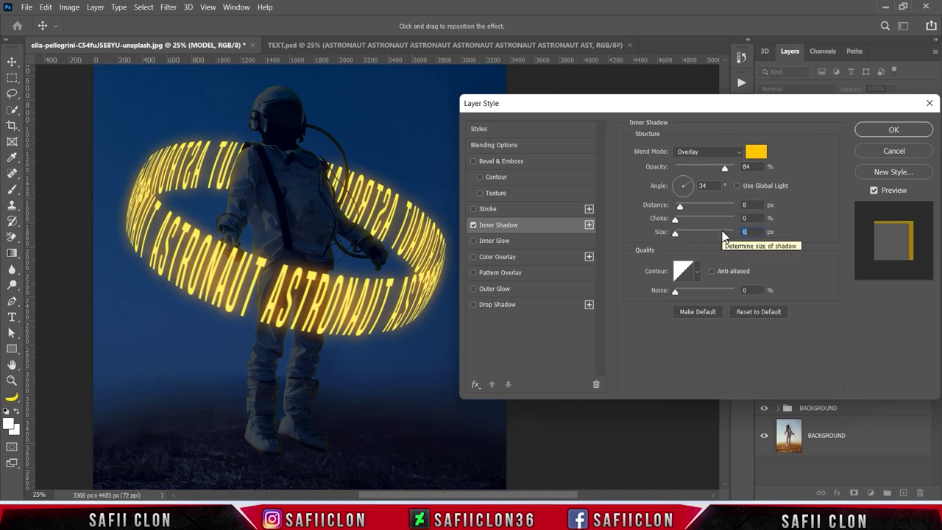
pyautogui.click(680, 206)
pyautogui.moveTo(695, 187); pyautogui.dragTo(678, 180)
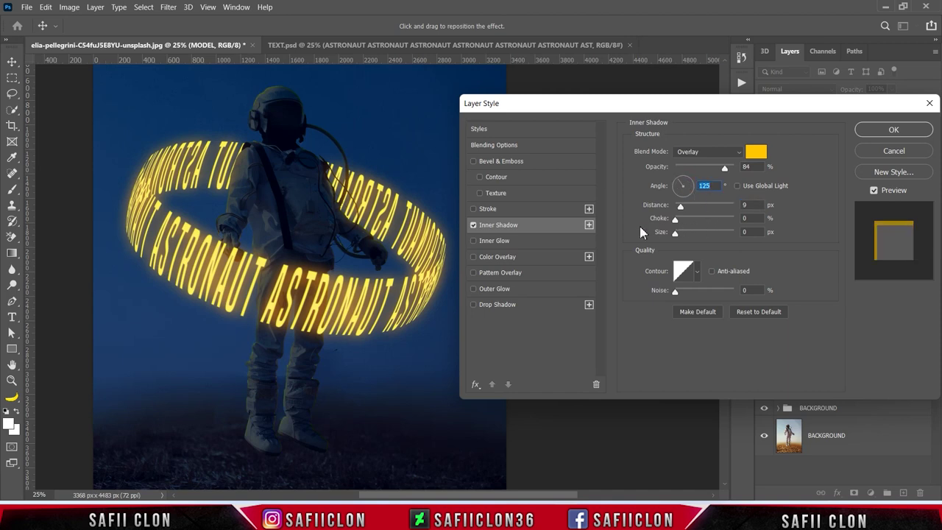
pyautogui.click(504, 242)
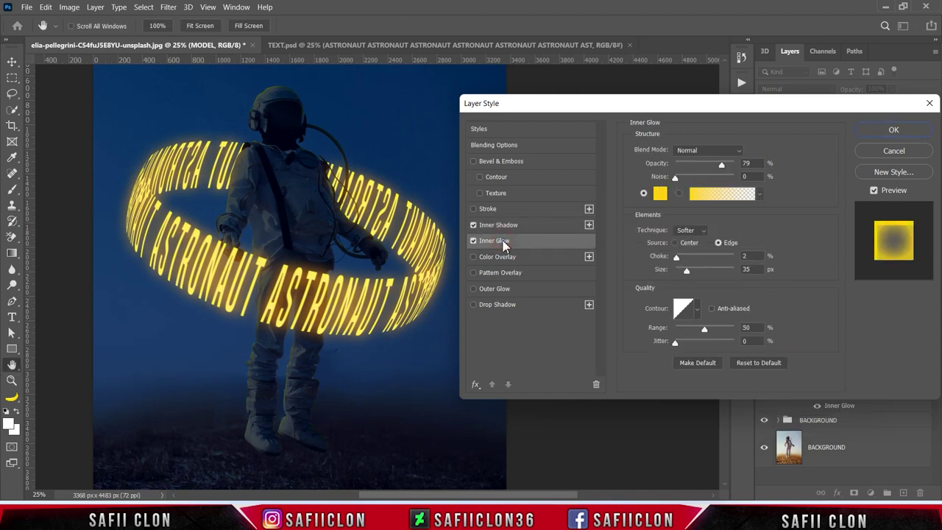
# Set the astronaut's inner glow to Vivid Light blending with the orange colour fdb915.
pyautogui.click(696, 152)
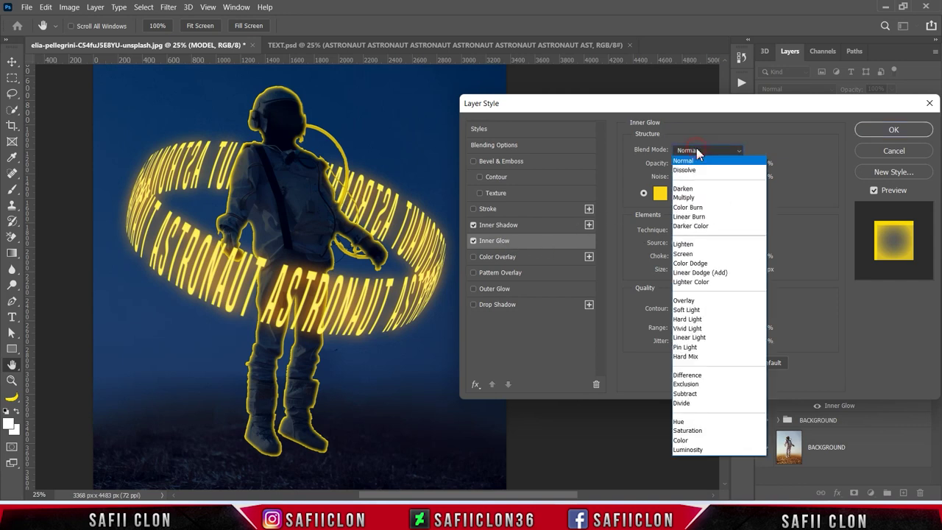
pyautogui.click(692, 328)
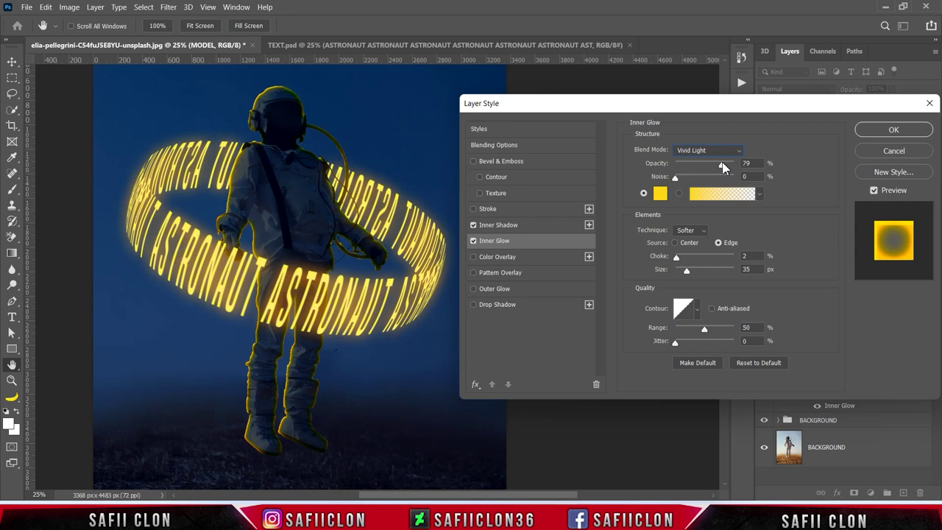
pyautogui.press('Tab')
pyautogui.click(659, 194)
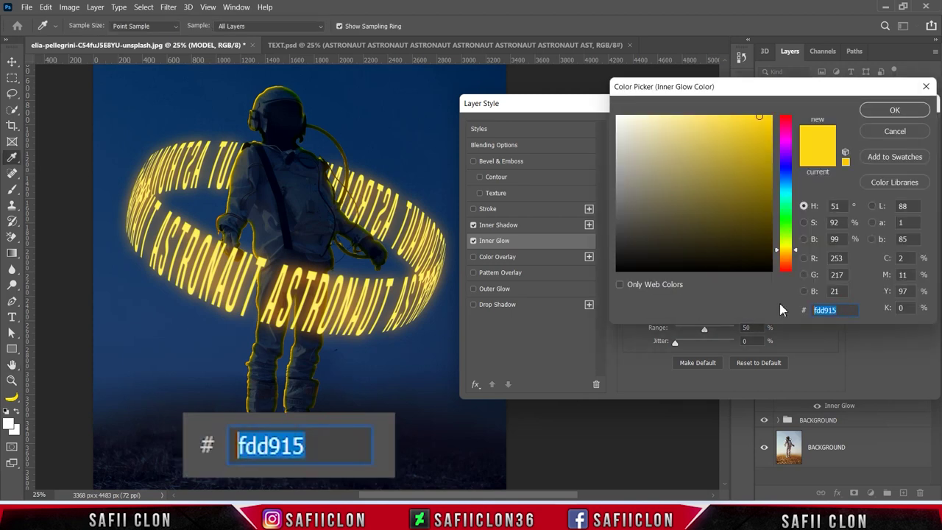
pyautogui.write('fd')
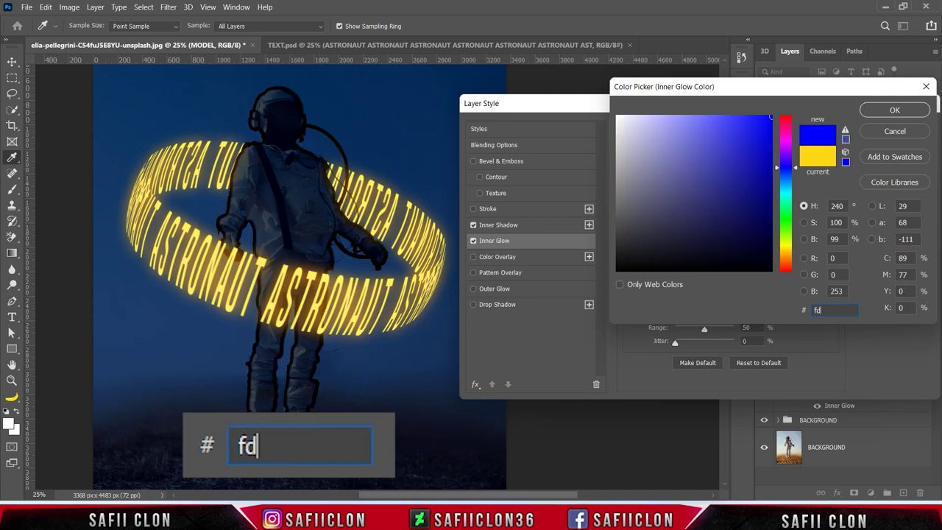
pyautogui.write('b915')
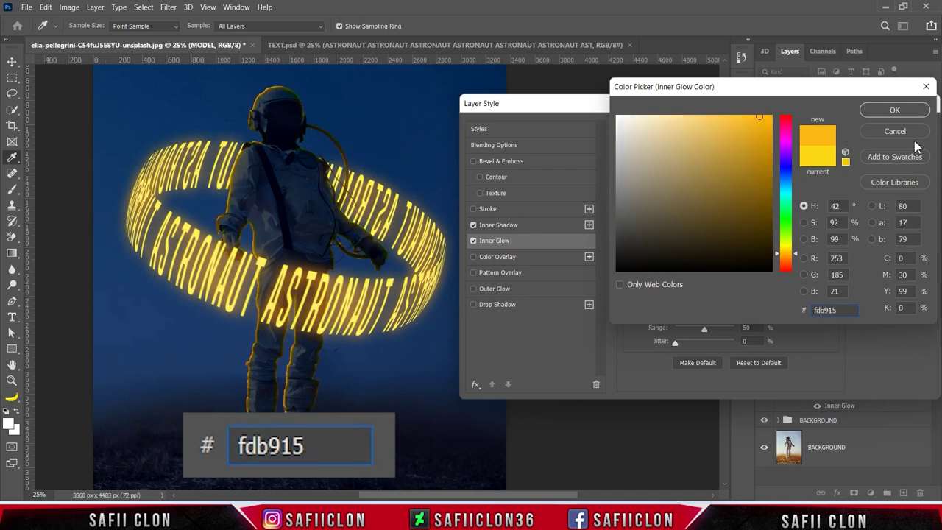
pyautogui.click(895, 109)
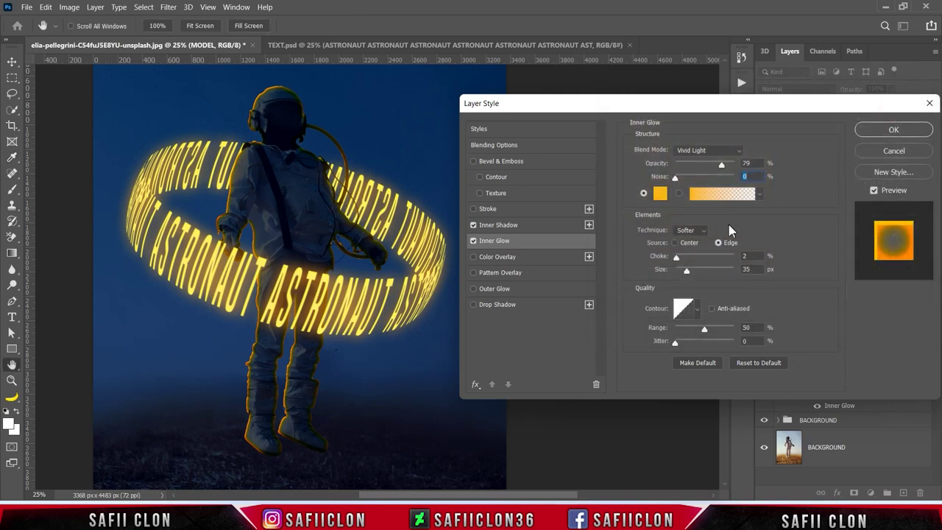
# Keep the glow source on Edge and set choke to 17% and size to 155 px.
pyautogui.click(718, 243)
pyautogui.moveTo(676, 256); pyautogui.dragTo(687, 257)
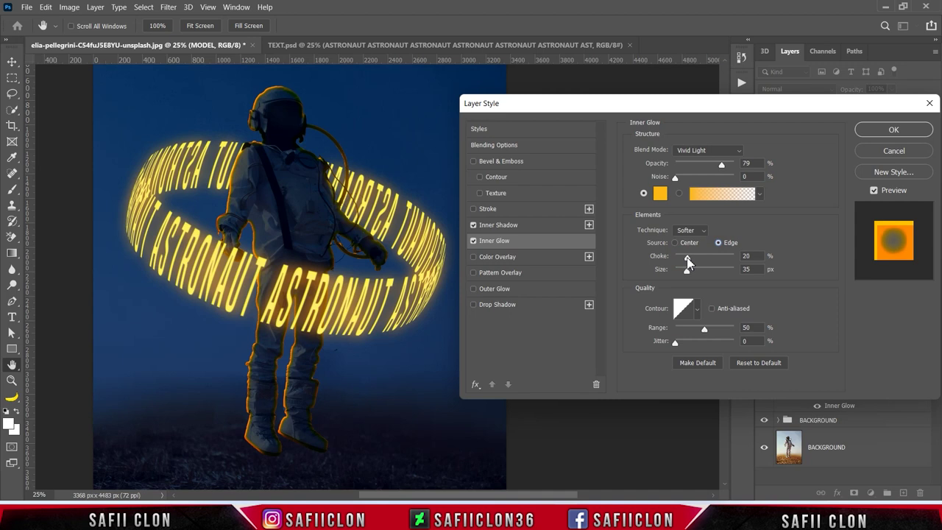
pyautogui.moveTo(684, 257); pyautogui.dragTo(686, 258)
pyautogui.moveTo(687, 269); pyautogui.dragTo(712, 272)
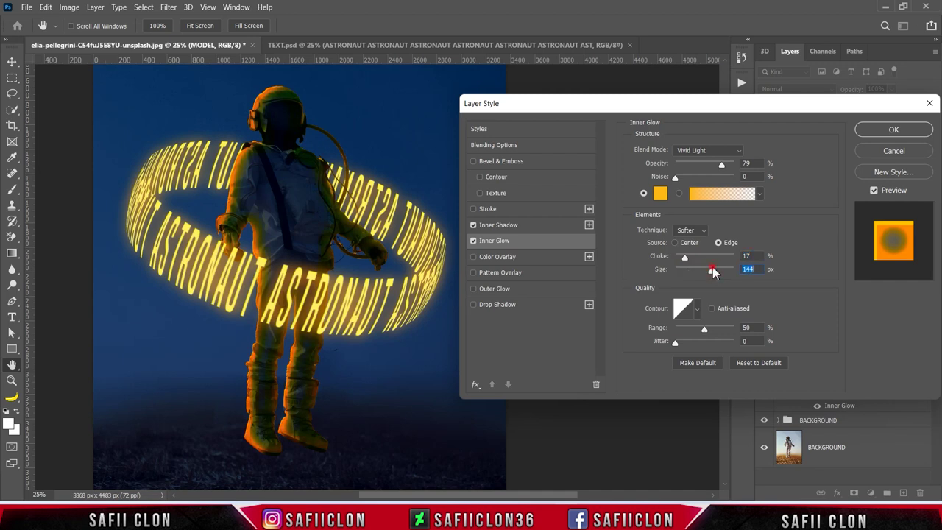
pyautogui.moveTo(714, 272); pyautogui.dragTo(715, 273)
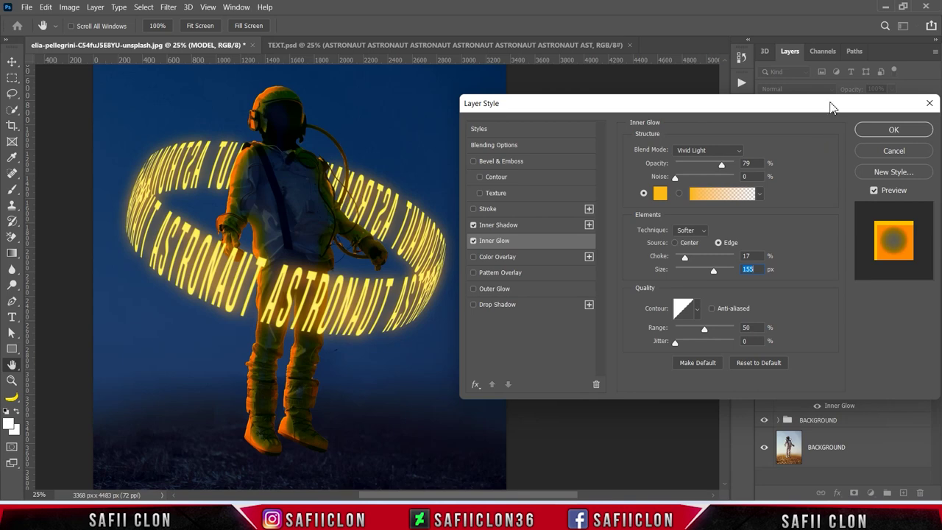
# Apply the Inner Glow style and split the astronaut's effects into separate layers.
pyautogui.moveTo(830, 106)
pyautogui.mouseDown()
pyautogui.moveTo(668, 99)
pyautogui.moveTo(712, 100)
pyautogui.mouseUp()
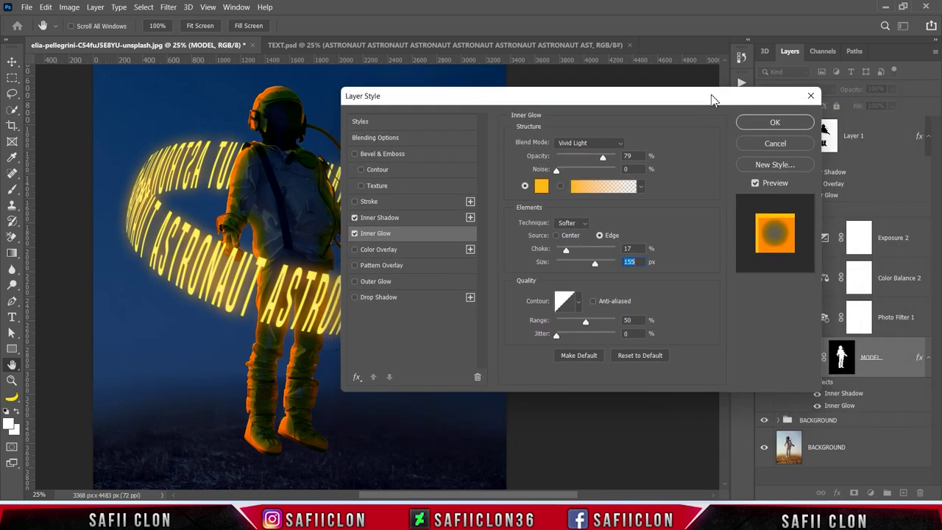
pyautogui.click(774, 122)
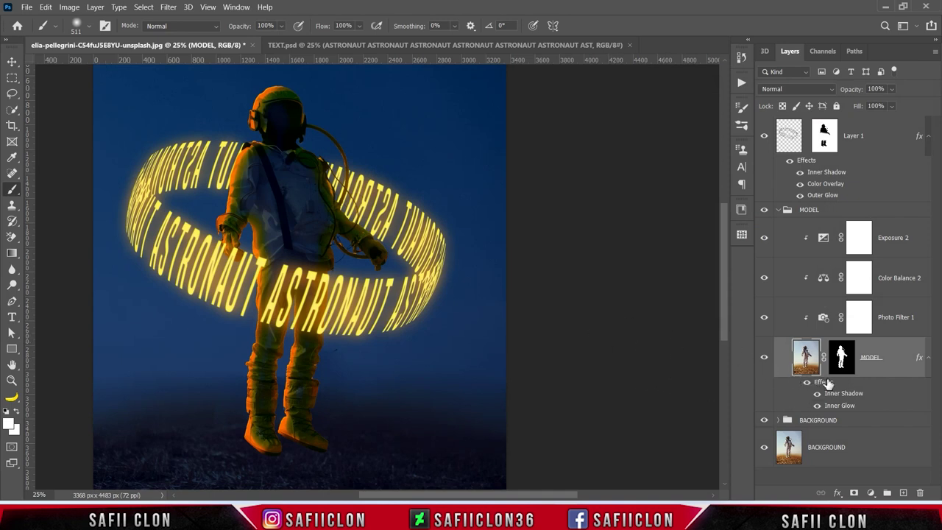
pyautogui.rightClick(833, 395)
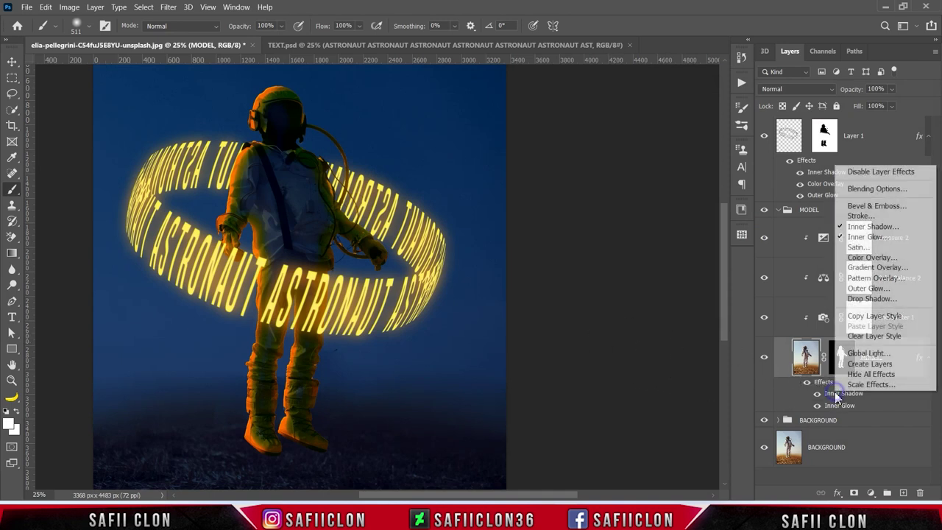
pyautogui.click(856, 366)
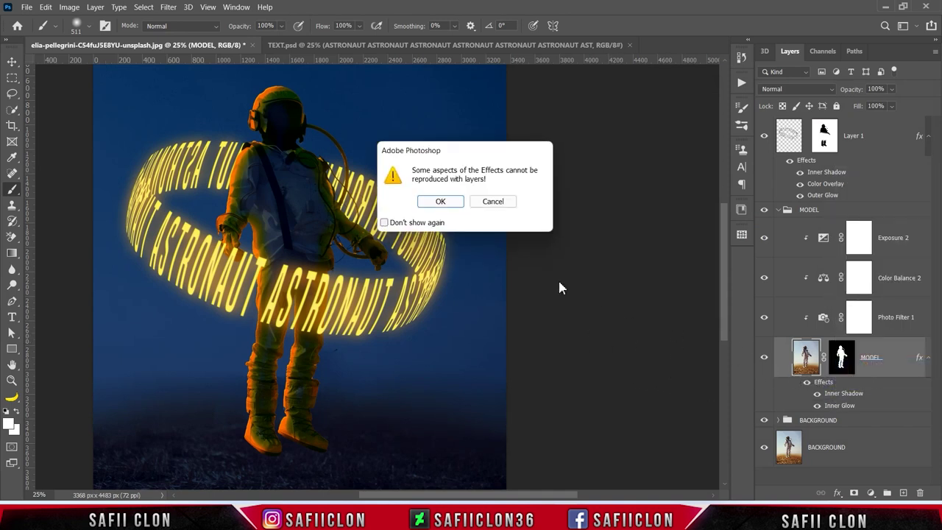
pyautogui.click(440, 200)
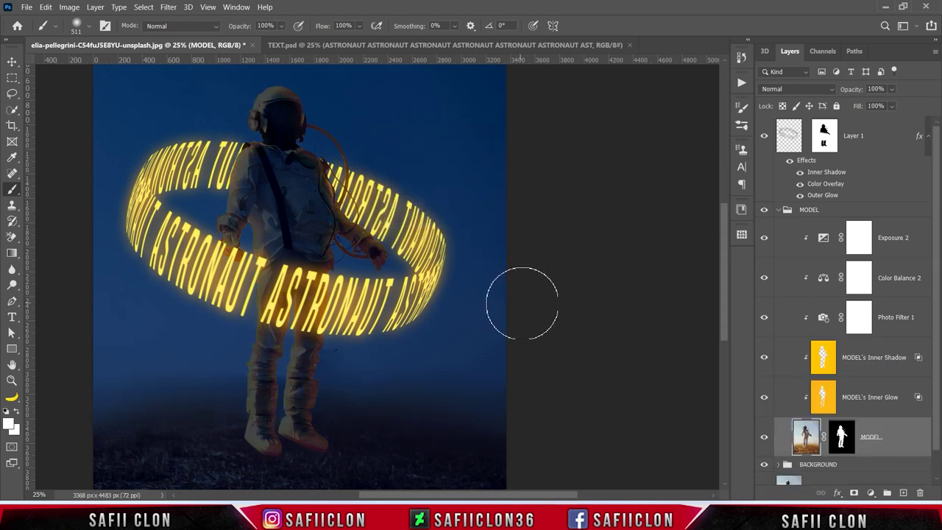
# Move the Inner Shadow and Inner Glow layers above Exposure 2, and add a mask to the glow.
pyautogui.click(859, 402)
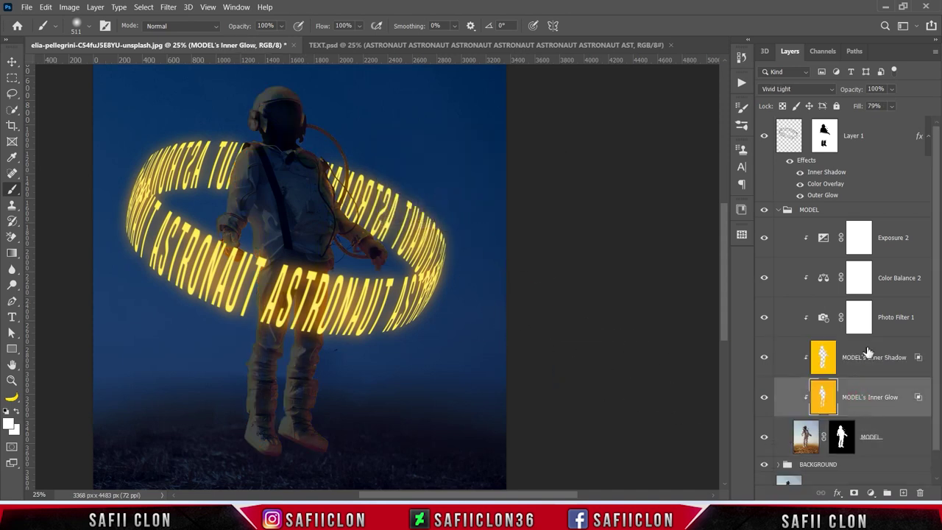
pyautogui.keyDown('shift'); pyautogui.click(853, 355); pyautogui.keyUp('shift')
pyautogui.moveTo(851, 353); pyautogui.dragTo(837, 259)
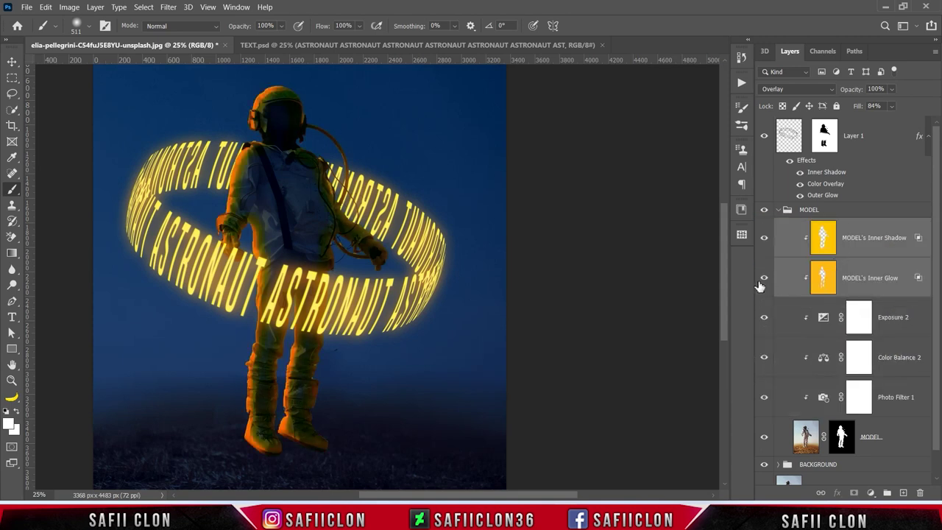
pyautogui.click(763, 284)
pyautogui.click(764, 284)
pyautogui.click(874, 272)
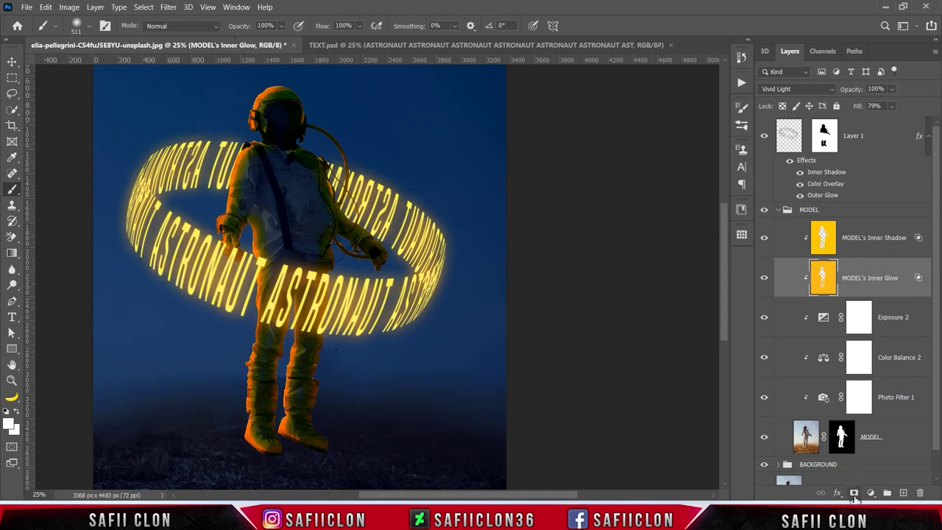
pyautogui.click(854, 493)
# Invert the glow mask to black and set up a soft round brush at 17% opacity.
pyautogui.hotkey('ctrl', 'i')
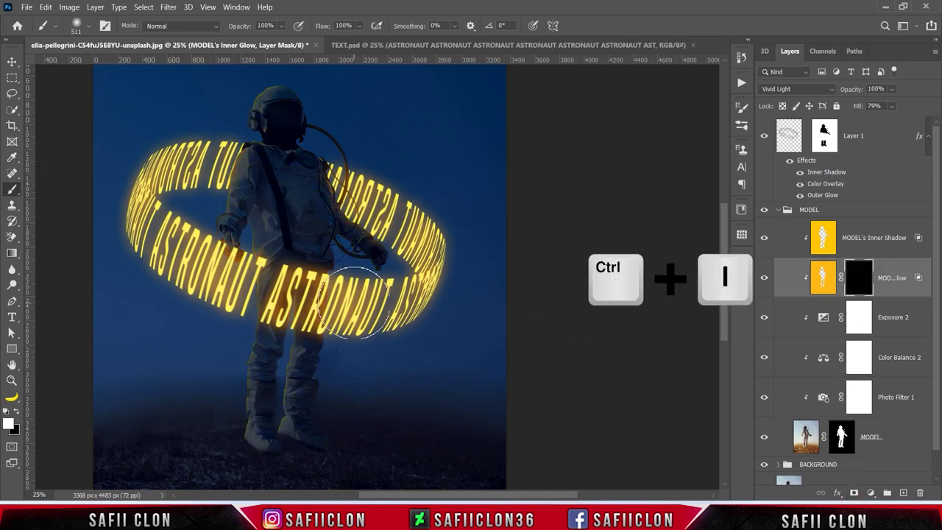
pyautogui.rightClick(13, 190)
pyautogui.click(62, 189)
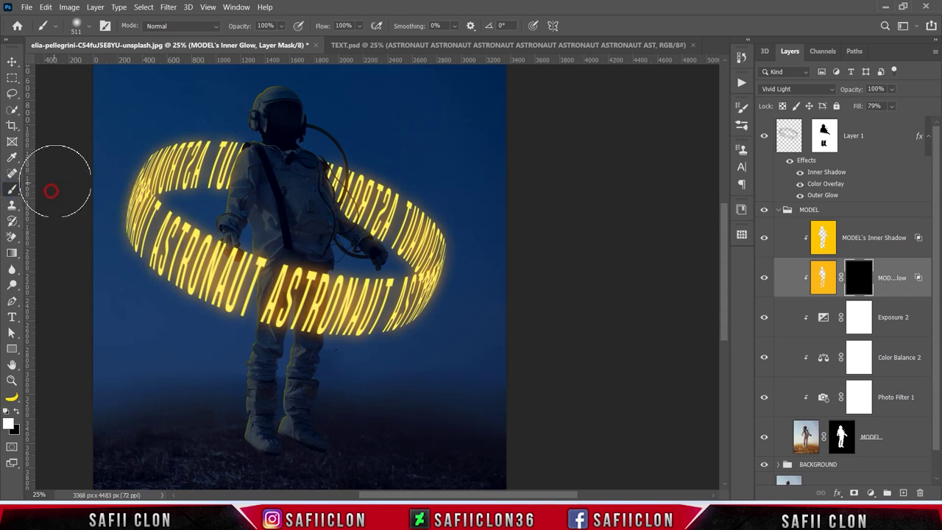
pyautogui.click(90, 27)
pyautogui.click(86, 191)
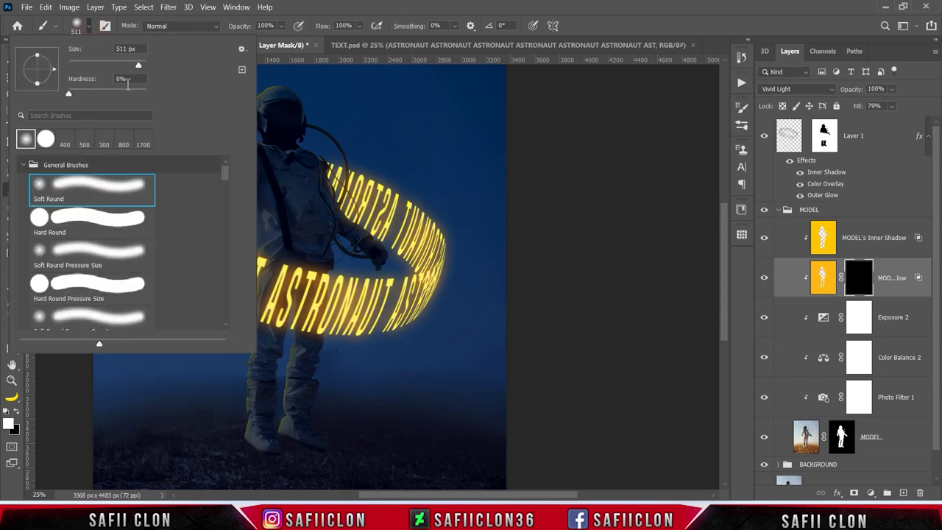
pyautogui.click(87, 29)
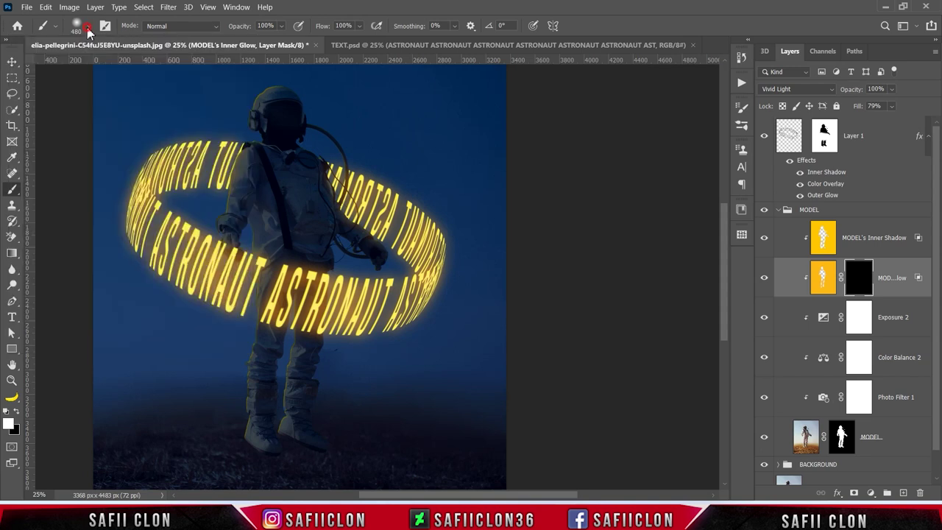
pyautogui.click(281, 27)
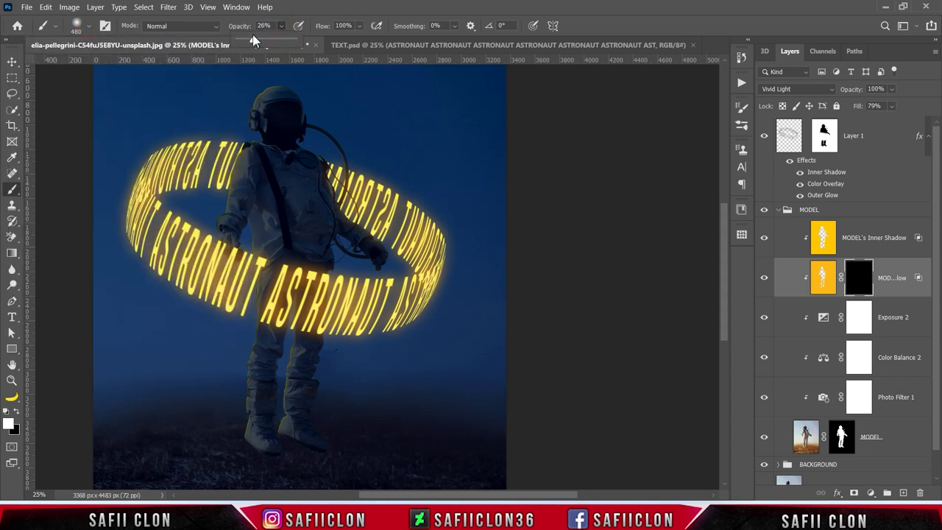
pyautogui.click(282, 33)
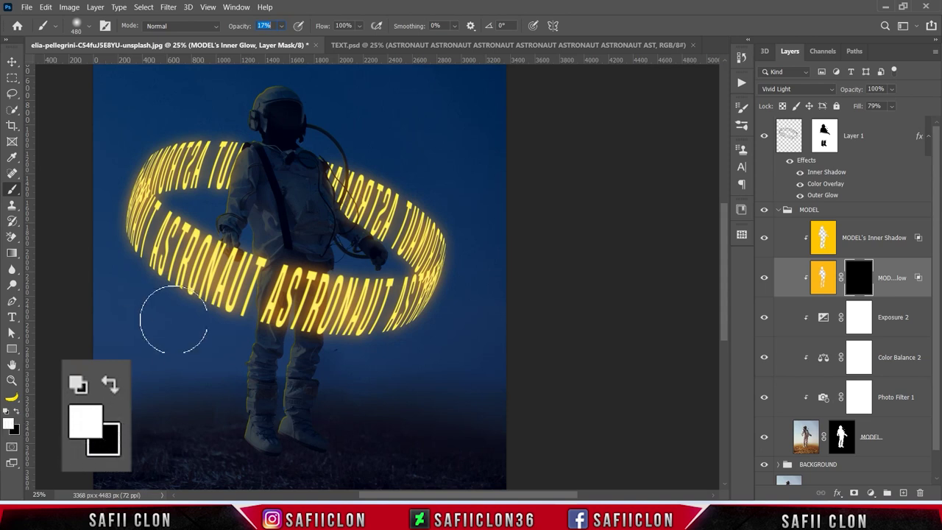
# Softly paint the glow back onto the arms, helmet edge, shoulders and upper legs at 9% opacity.
pyautogui.moveTo(184, 273); pyautogui.dragTo(206, 239)
pyautogui.click(282, 27)
pyautogui.moveTo(242, 105)
pyautogui.mouseDown()
pyautogui.moveTo(248, 157)
pyautogui.moveTo(238, 178)
pyautogui.moveTo(254, 137)
pyautogui.mouseUp()
pyautogui.press('[')
pyautogui.press('[')
pyautogui.press('[')
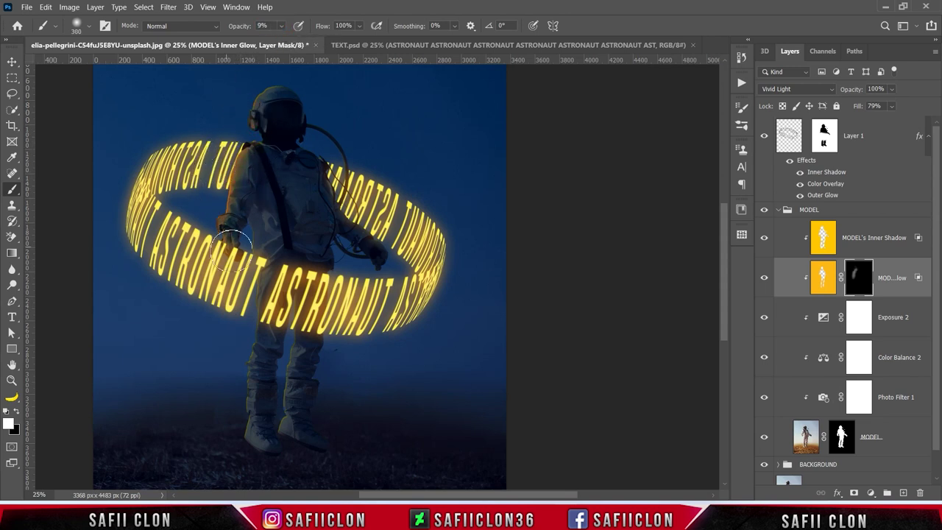
pyautogui.moveTo(242, 353); pyautogui.dragTo(324, 290)
pyautogui.press('[')
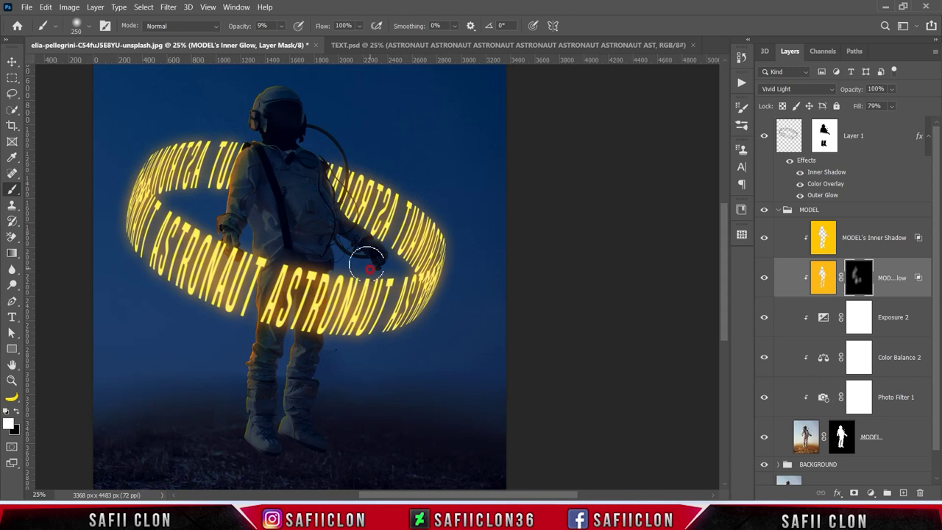
pyautogui.moveTo(368, 263)
pyautogui.mouseDown()
pyautogui.moveTo(319, 152)
pyautogui.moveTo(331, 168)
pyautogui.mouseUp()
# Toggle the inner glow to check the mask, then faintly add glow onto the boots.
pyautogui.press(']')
pyautogui.press(']')
pyautogui.press(']')
pyautogui.press(']')
pyautogui.press(']')
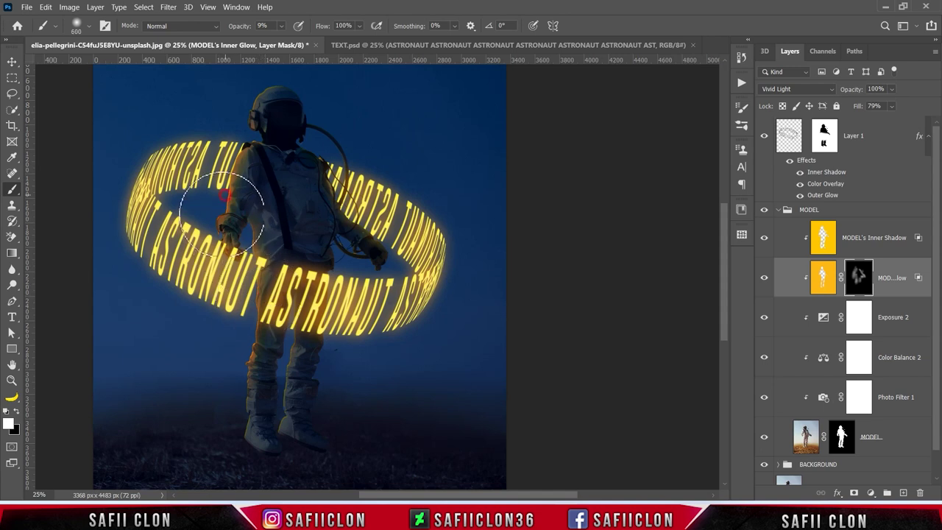
pyautogui.press('[')
pyautogui.press('[')
pyautogui.press('[')
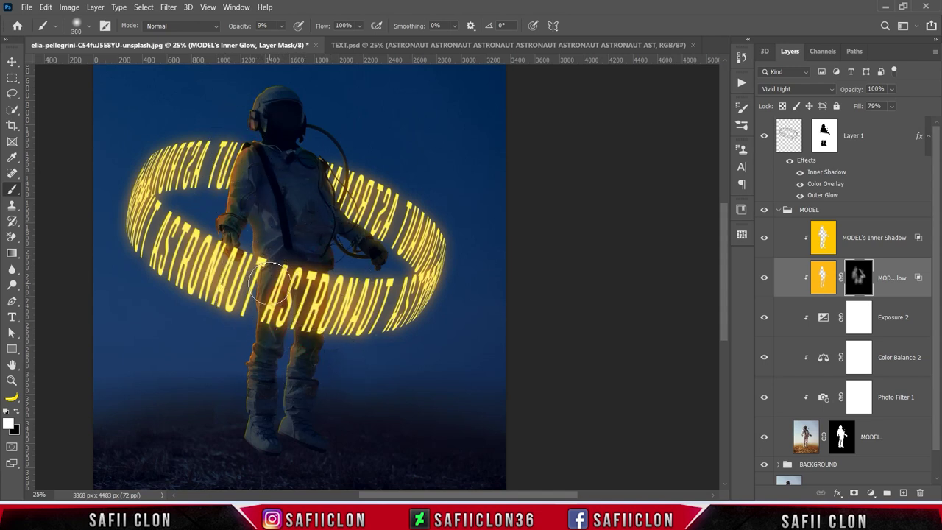
pyautogui.press(']')
pyautogui.click(765, 279)
pyautogui.click(764, 280)
pyautogui.moveTo(334, 422); pyautogui.dragTo(380, 410)
# Add a yellow fdc81a Solid Color fill layer above the Inner Shadow layer.
pyautogui.click(882, 237)
pyautogui.click(871, 493)
pyautogui.click(870, 276)
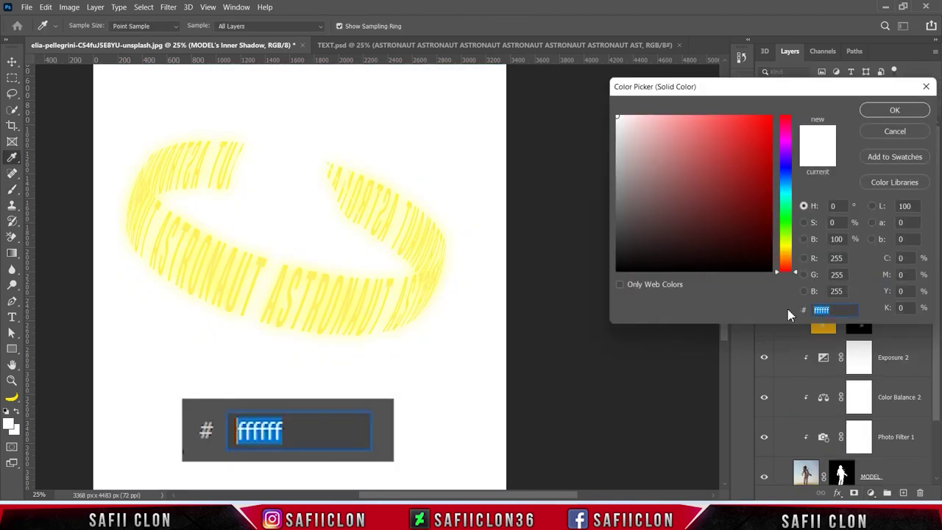
pyautogui.write('fdc')
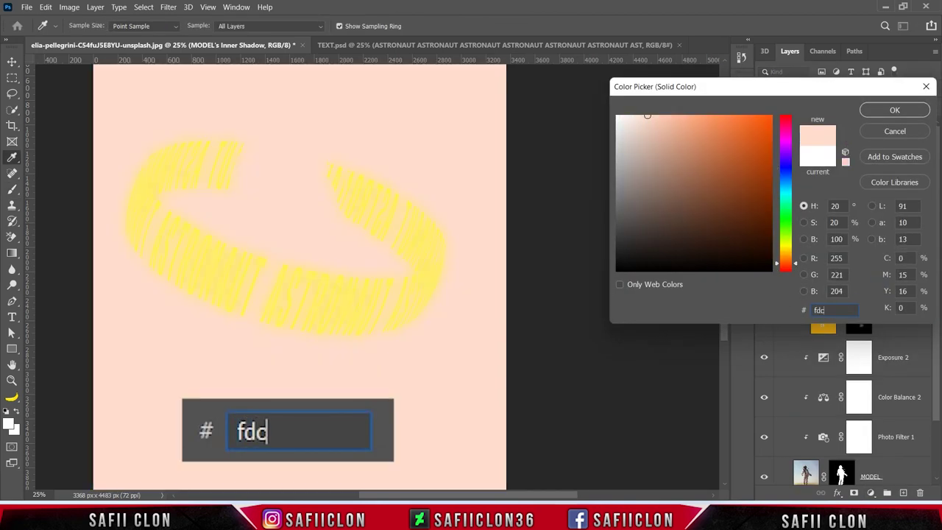
pyautogui.write('81a')
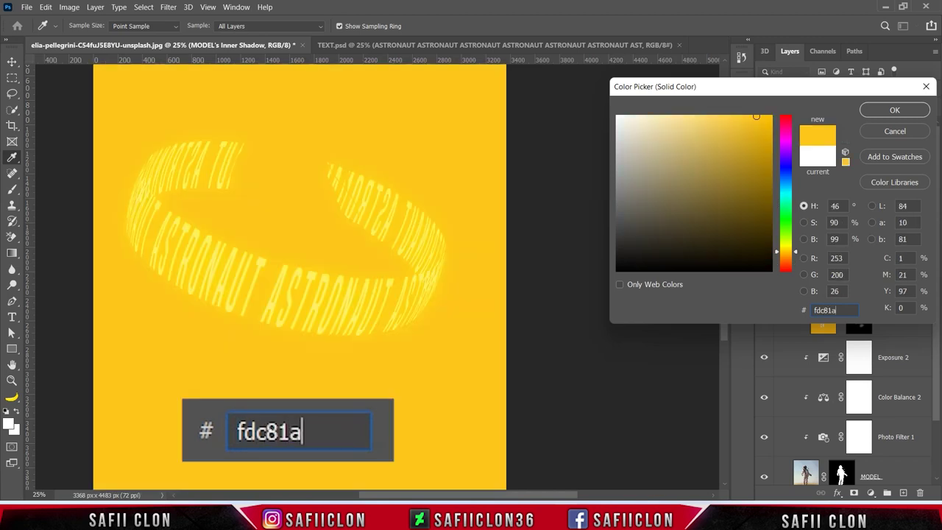
pyautogui.click(895, 110)
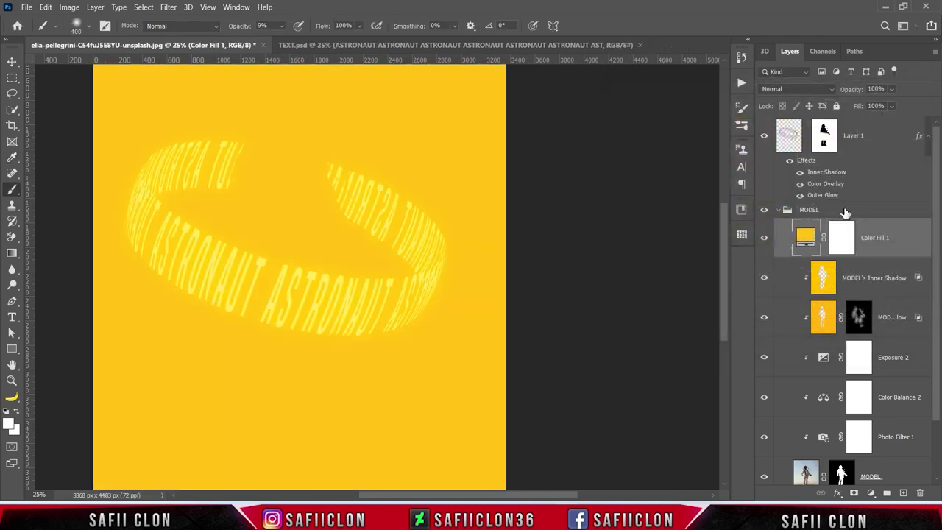
# Clip the fill to the astronaut, blend it as Color Dodge, and invert its mask.
pyautogui.rightClick(890, 236)
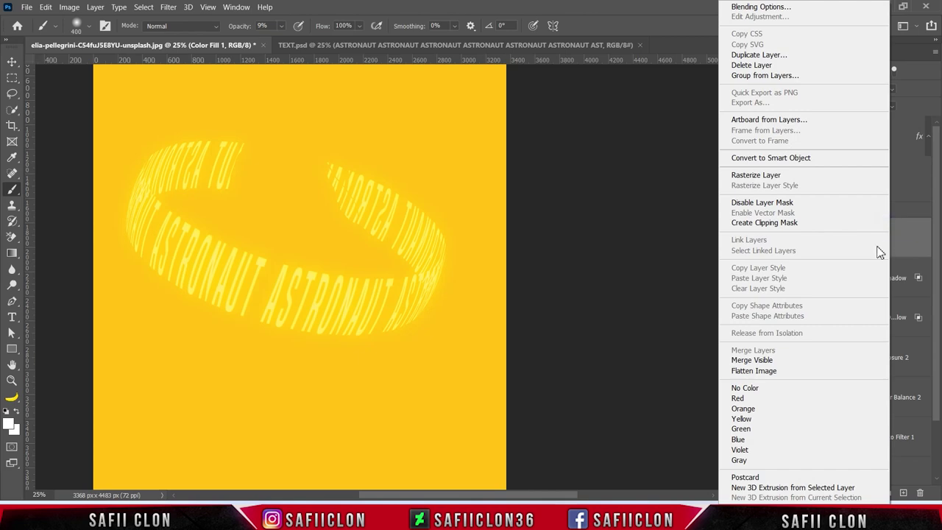
pyautogui.click(749, 224)
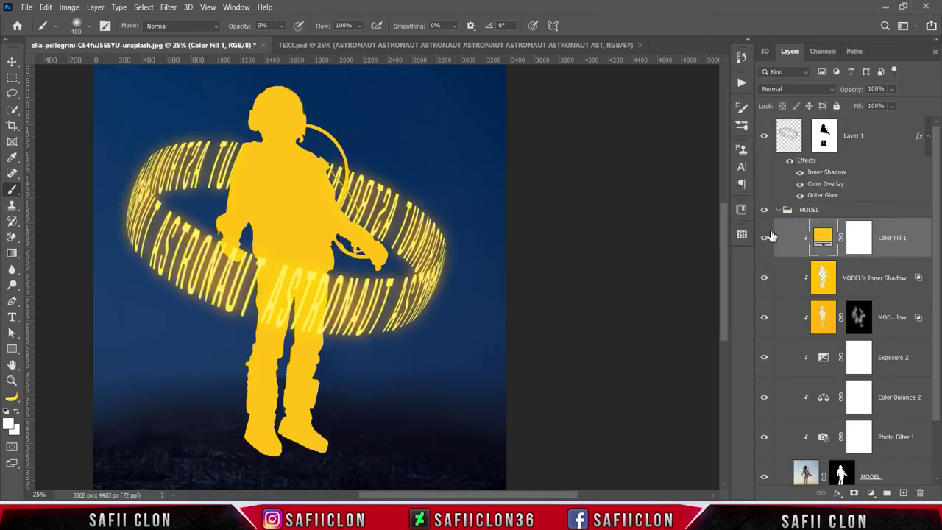
pyautogui.click(795, 89)
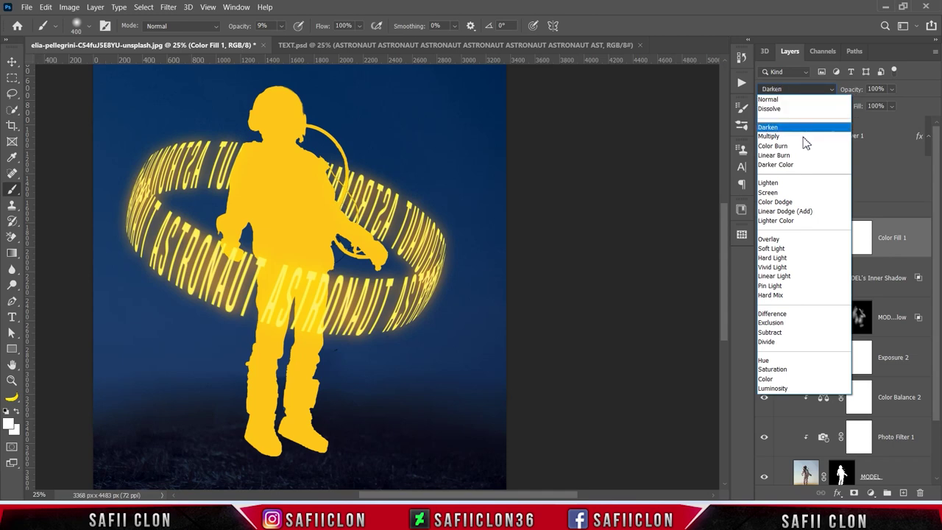
pyautogui.click(780, 201)
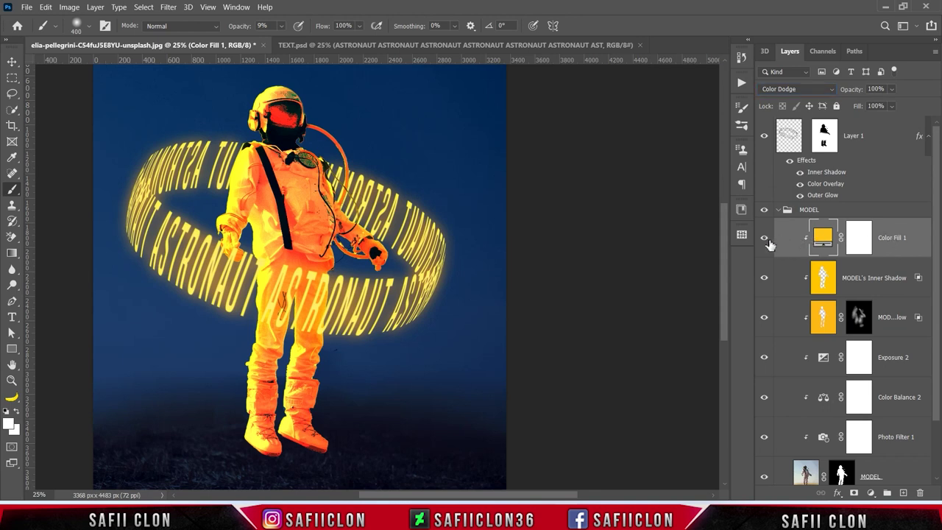
pyautogui.click(860, 239)
pyautogui.hotkey('ctrl', 'i')
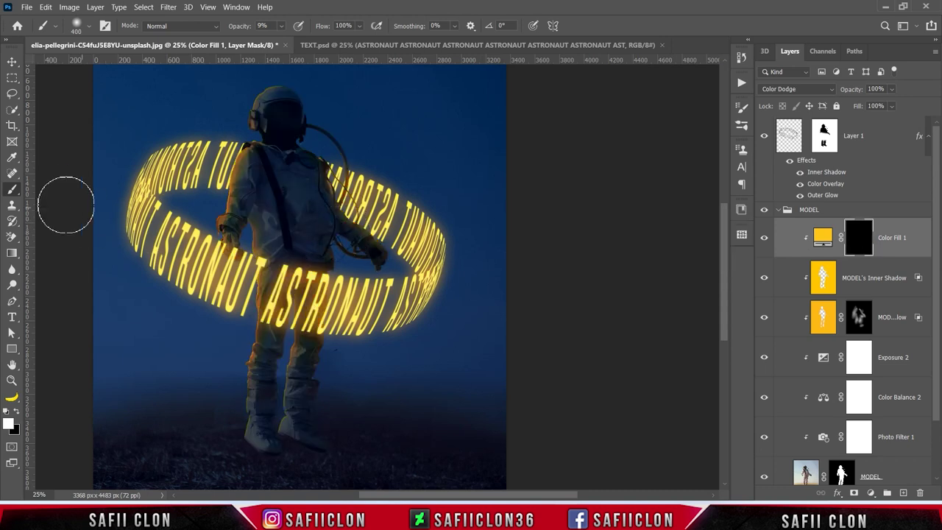
# Set up a soft round brush at 9% opacity, enlarged to 800.
pyautogui.click(88, 25)
pyautogui.click(96, 188)
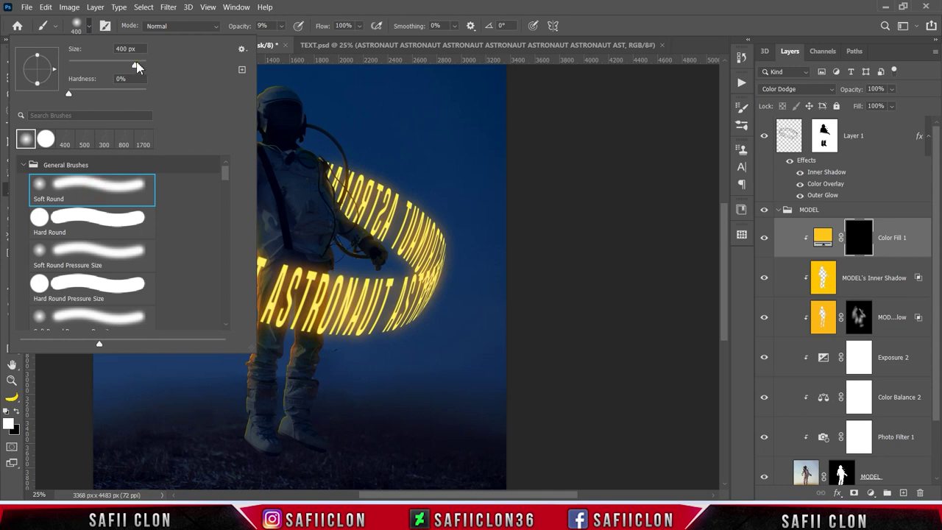
pyautogui.click(89, 28)
pyautogui.click(281, 26)
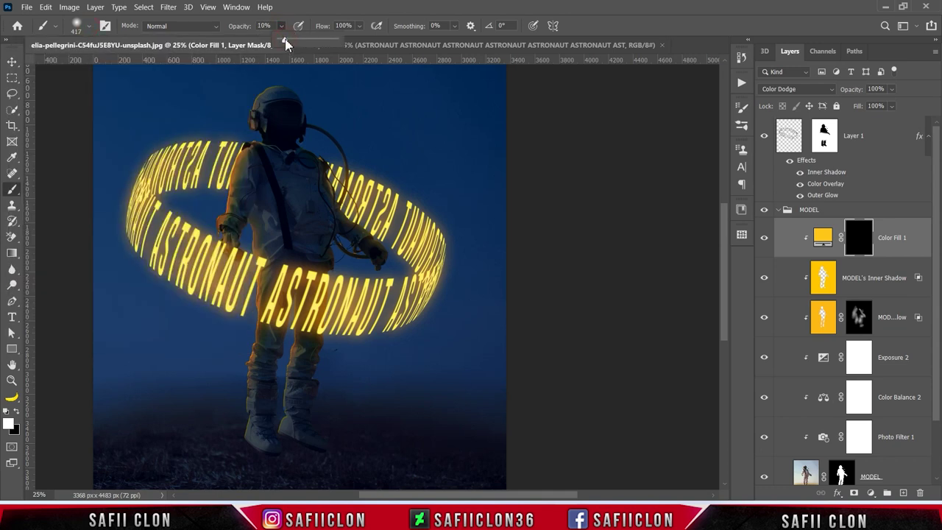
pyautogui.click(283, 34)
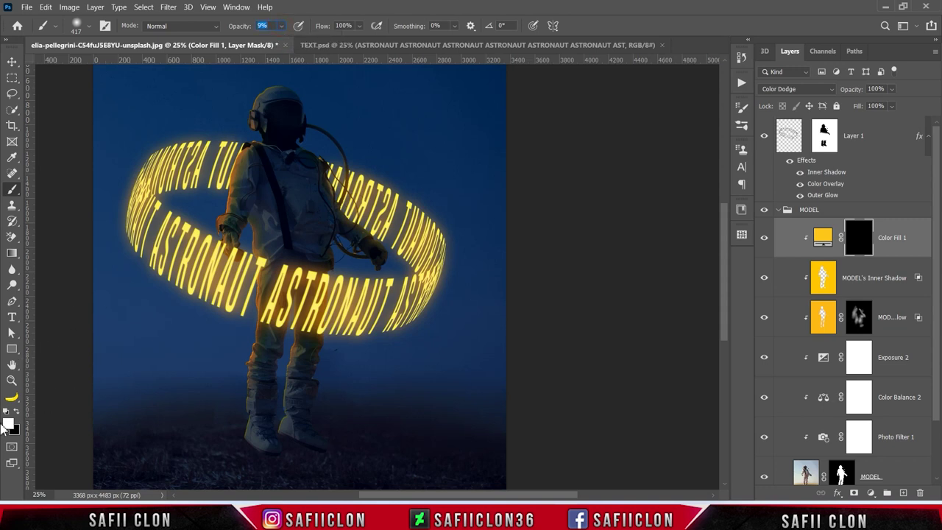
pyautogui.press('Return')
pyautogui.press(']')
pyautogui.press(']')
pyautogui.press(']')
# Paint yellow glow onto the torso, legs and right arm, with the brush between 400 and 800.
pyautogui.moveTo(278, 265); pyautogui.dragTo(269, 335)
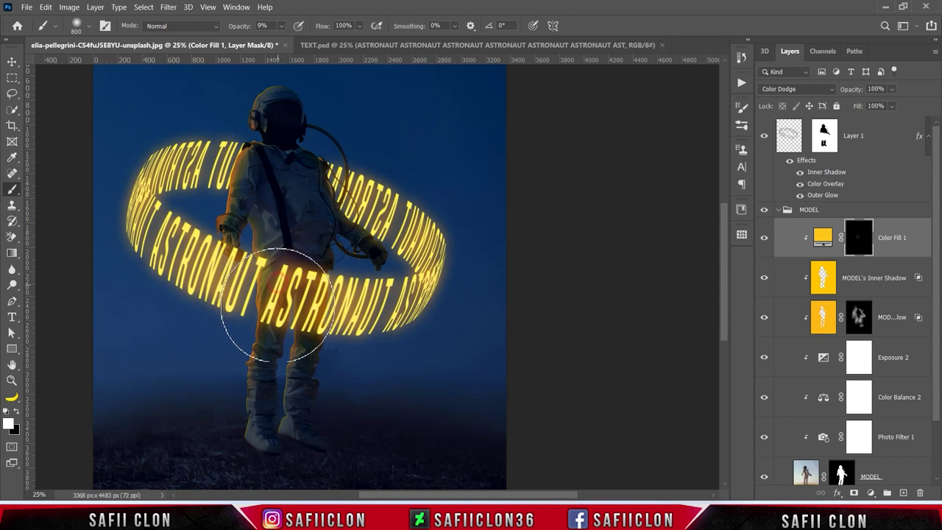
pyautogui.press('[')
pyautogui.press('[')
pyautogui.press('[')
pyautogui.moveTo(316, 294)
pyautogui.mouseDown()
pyautogui.moveTo(326, 231)
pyautogui.moveTo(357, 263)
pyautogui.moveTo(377, 228)
pyautogui.mouseUp()
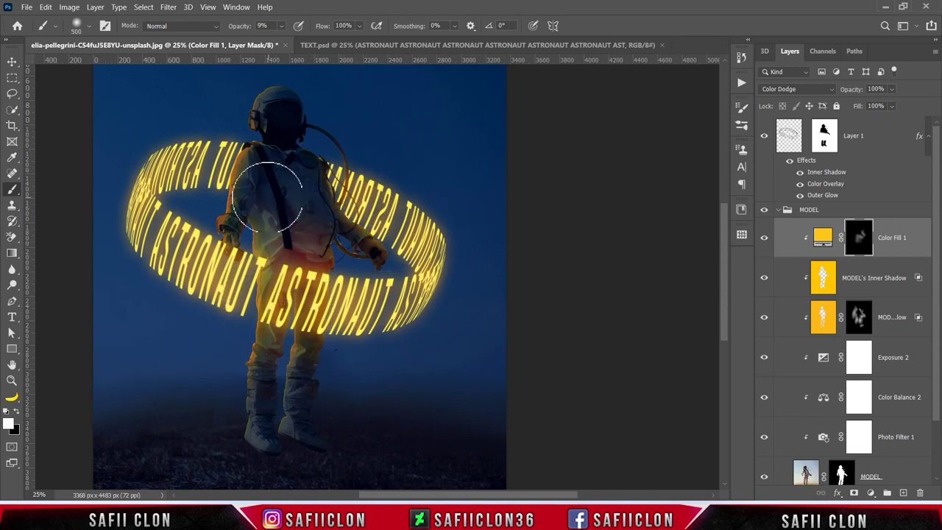
pyautogui.press(']')
pyautogui.press(']')
pyautogui.moveTo(278, 261); pyautogui.dragTo(316, 328)
pyautogui.press('[')
pyautogui.press('[')
# Shrink the brush to 200 for the arm and helmet edge, then toggle the yellow fill to compare.
pyautogui.press(']')
pyautogui.press(']')
pyautogui.press(']')
pyautogui.press('[')
pyautogui.press('[')
pyautogui.press('[')
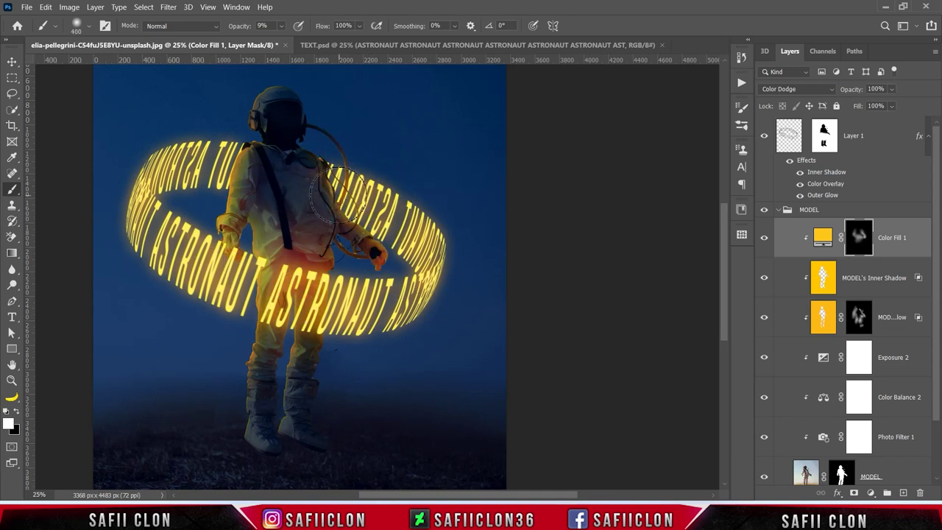
pyautogui.press(']')
pyautogui.press(']')
pyautogui.press(']')
pyautogui.press('[')
pyautogui.press('[')
pyautogui.press('[')
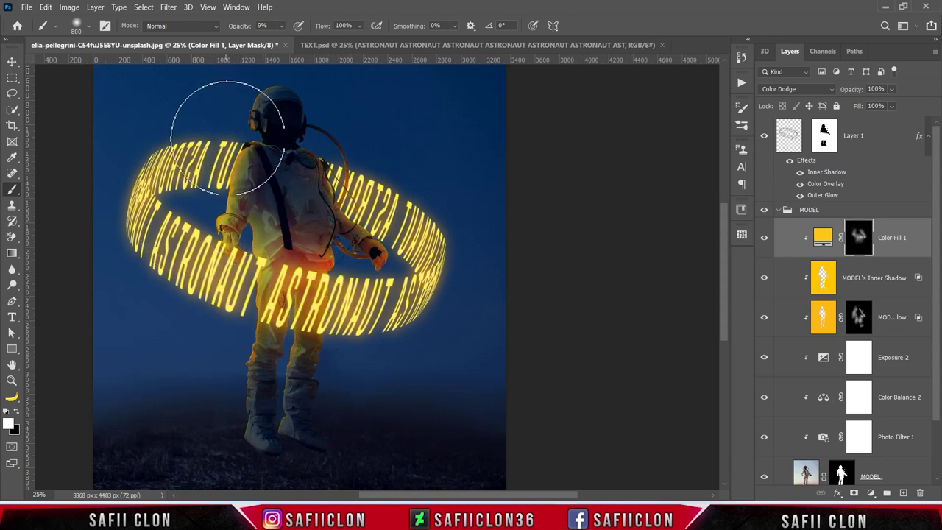
pyautogui.press('[')
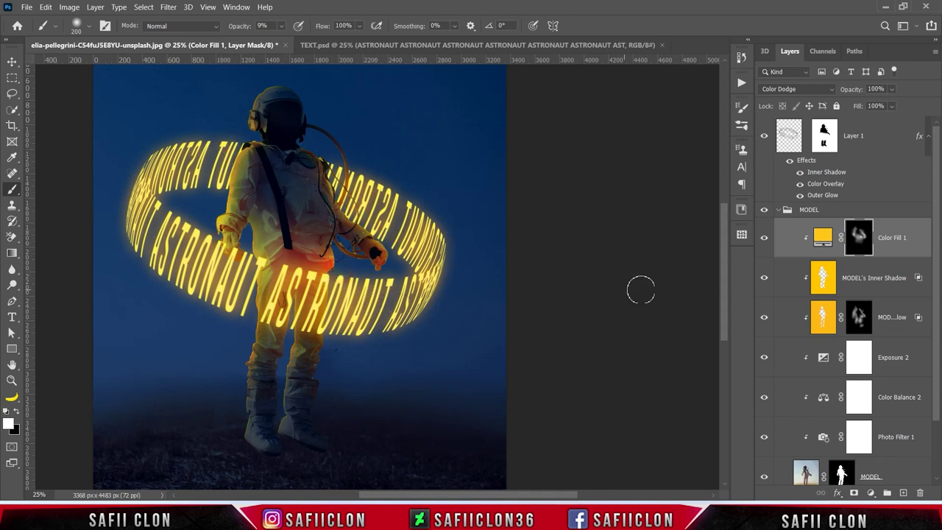
pyautogui.click(763, 238)
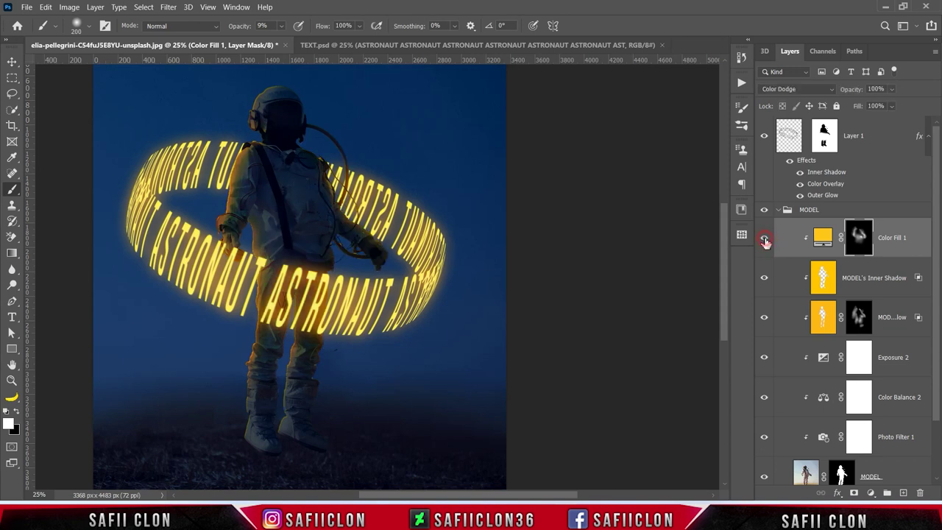
pyautogui.click(764, 238)
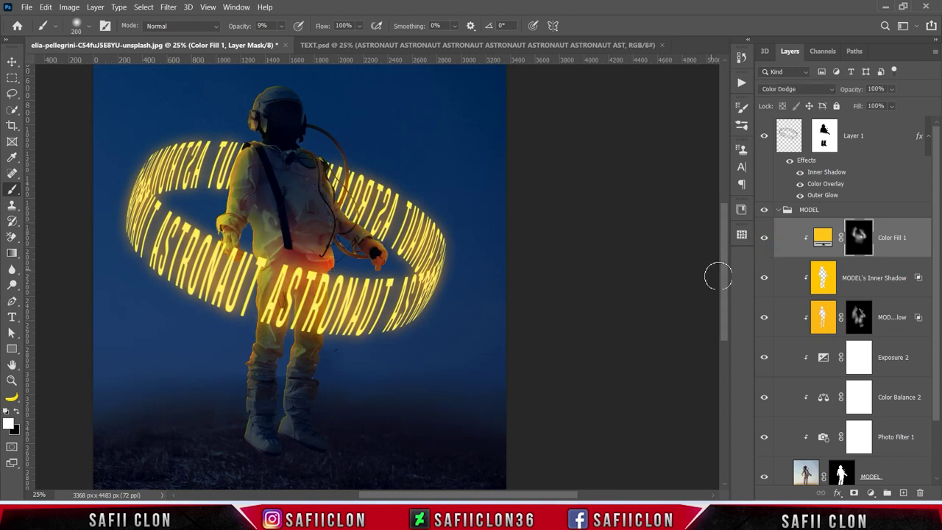
# Add a Curves adjustment clipped to the glow fill, with a midtone point at 117→136.
pyautogui.click(870, 493)
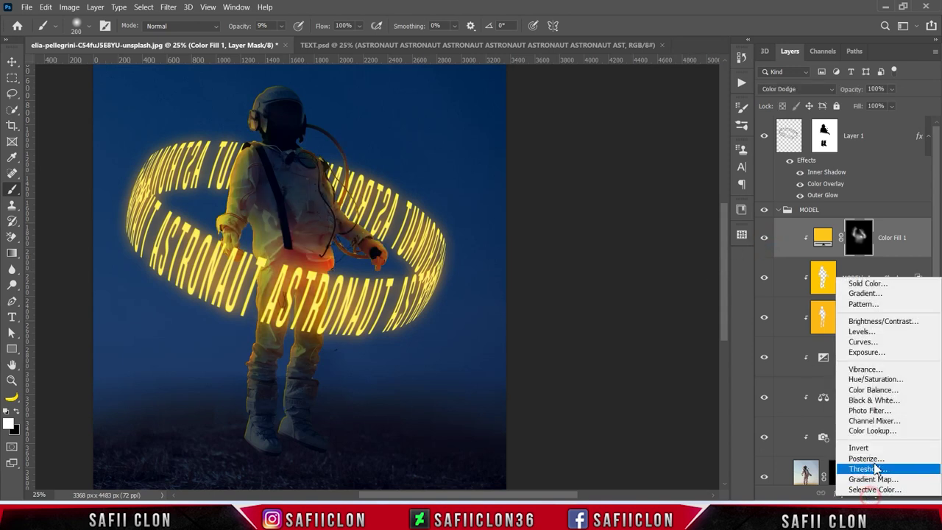
pyautogui.click(868, 346)
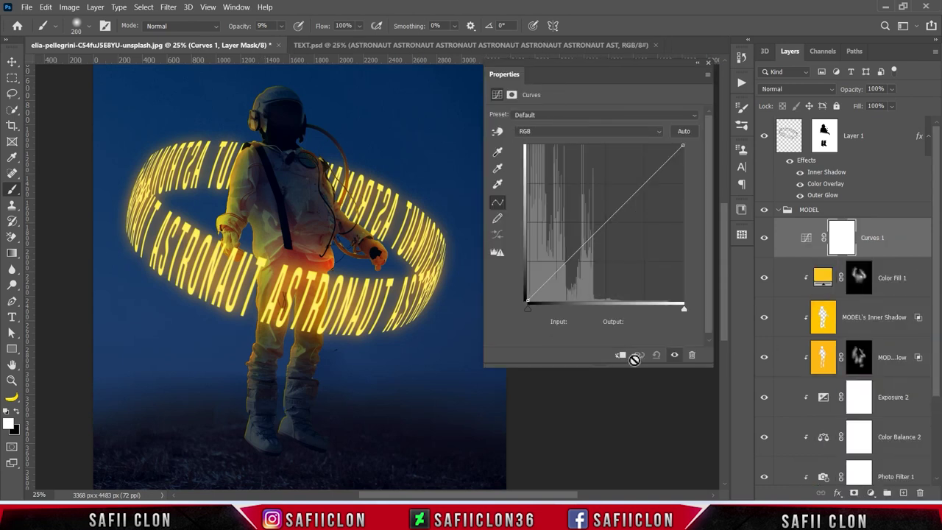
pyautogui.click(621, 356)
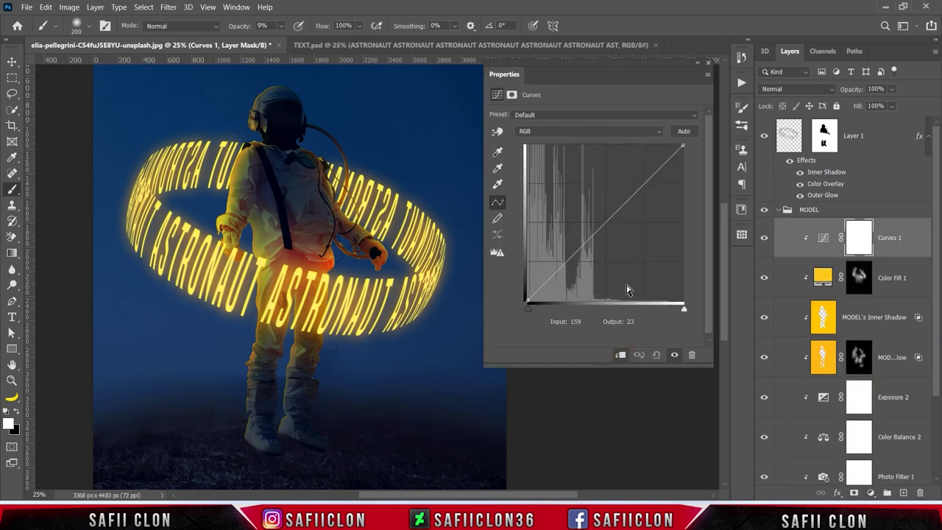
pyautogui.click(604, 221)
pyautogui.click(587, 321)
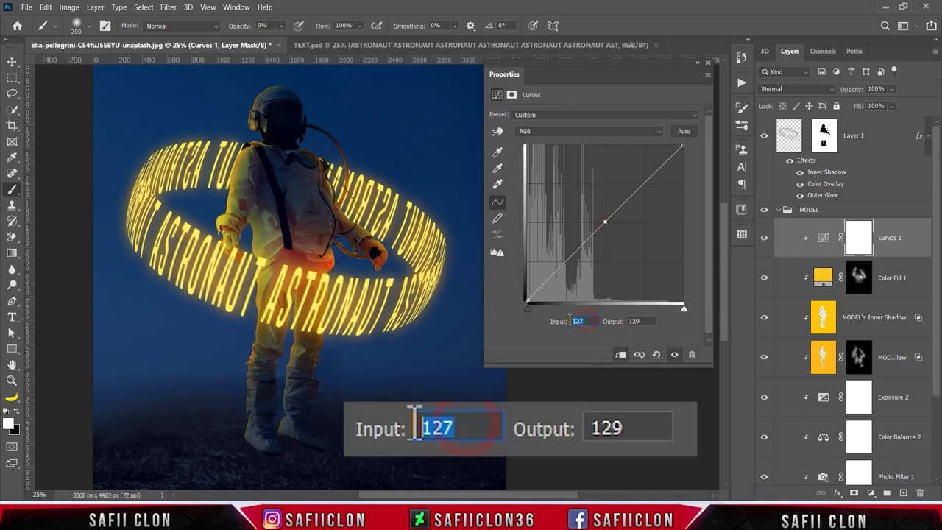
pyautogui.write('117')
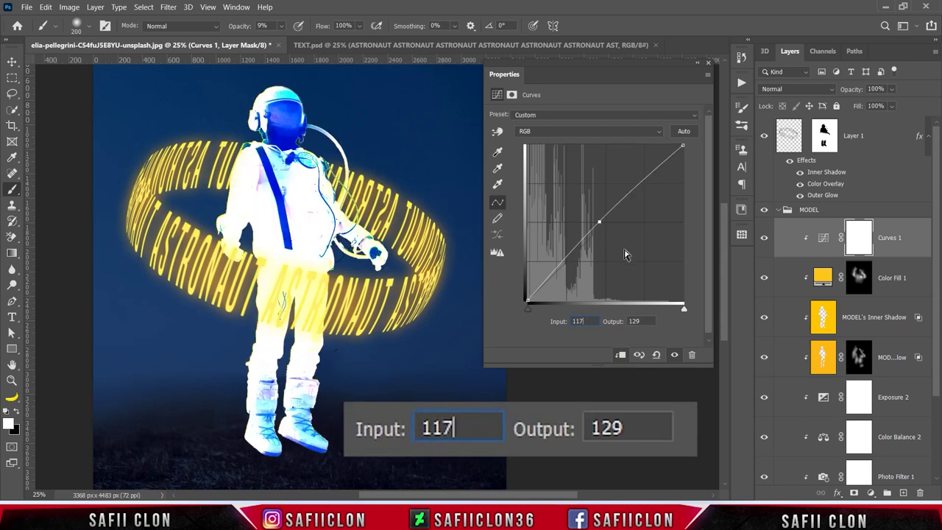
pyautogui.click(631, 321)
pyautogui.write('1')
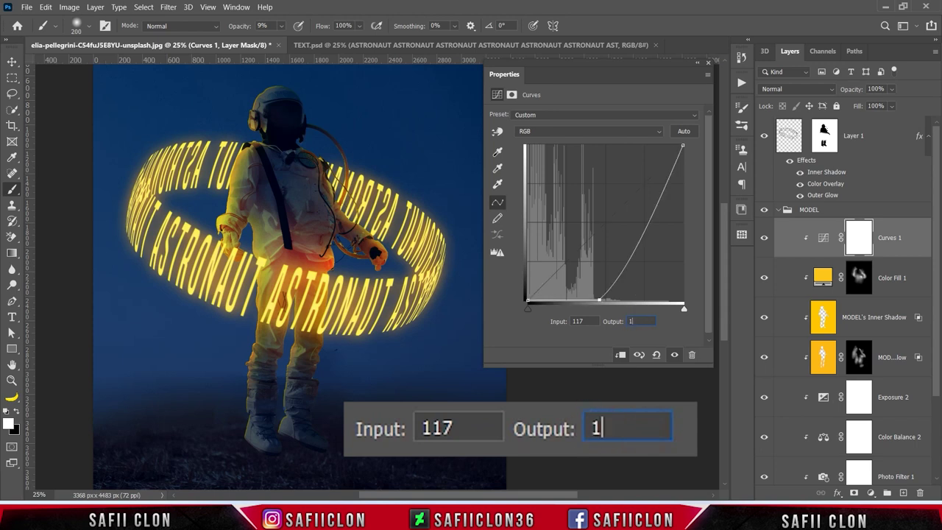
pyautogui.write('36')
# Add lower curve points at 67→57 and 28→31.
pyautogui.click(566, 252)
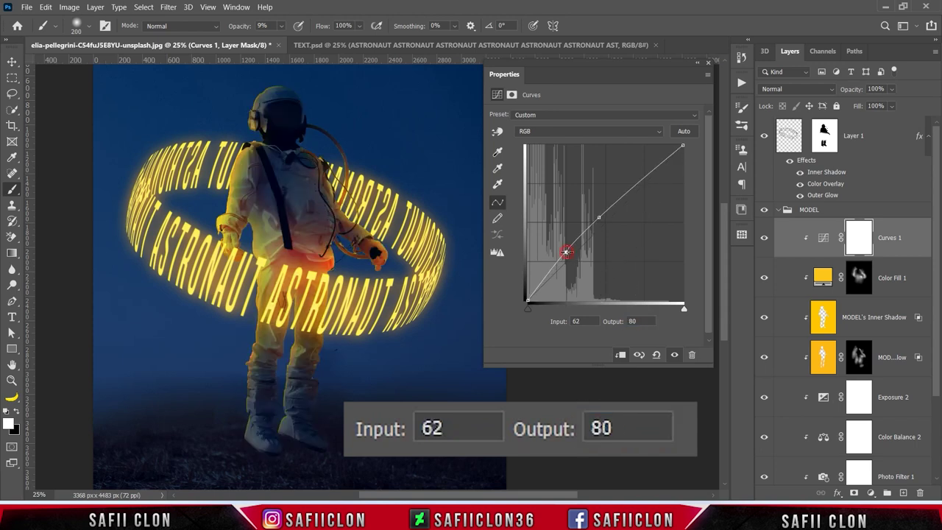
pyautogui.click(575, 321)
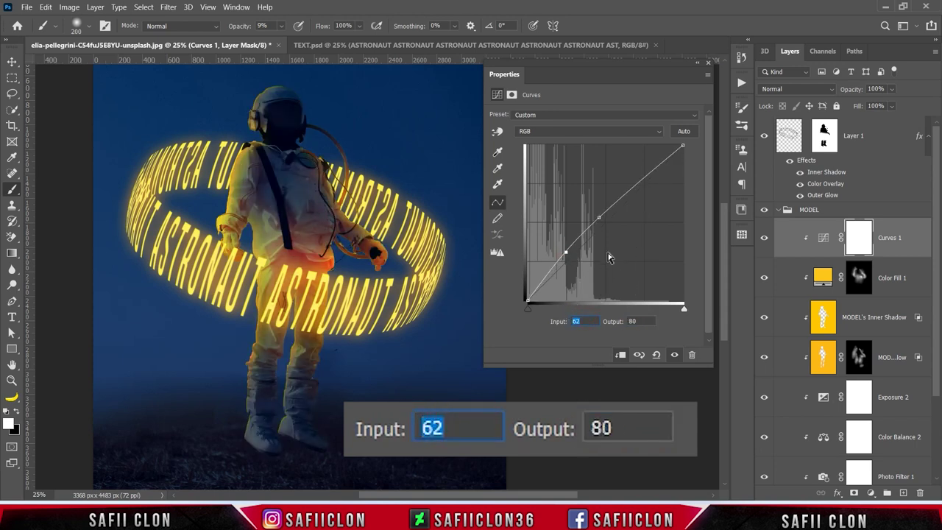
pyautogui.write('67')
pyautogui.click(631, 321)
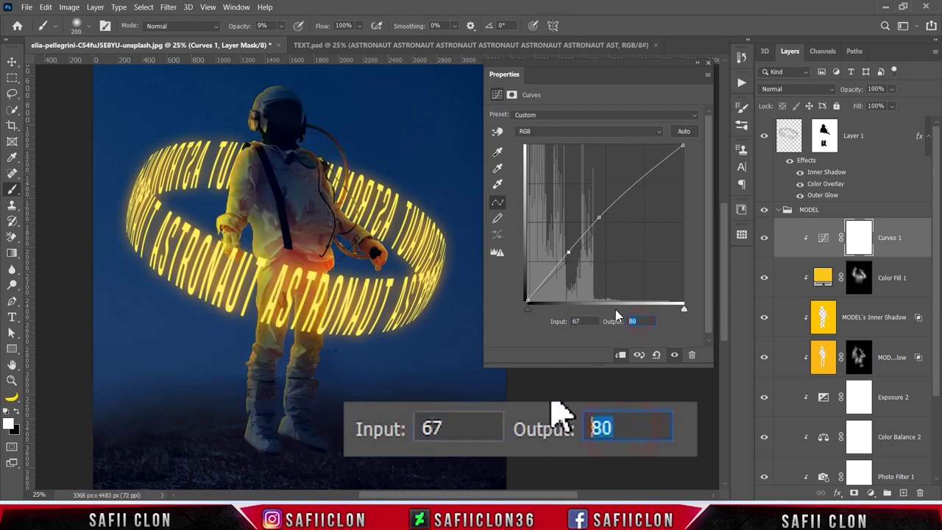
pyautogui.write('57')
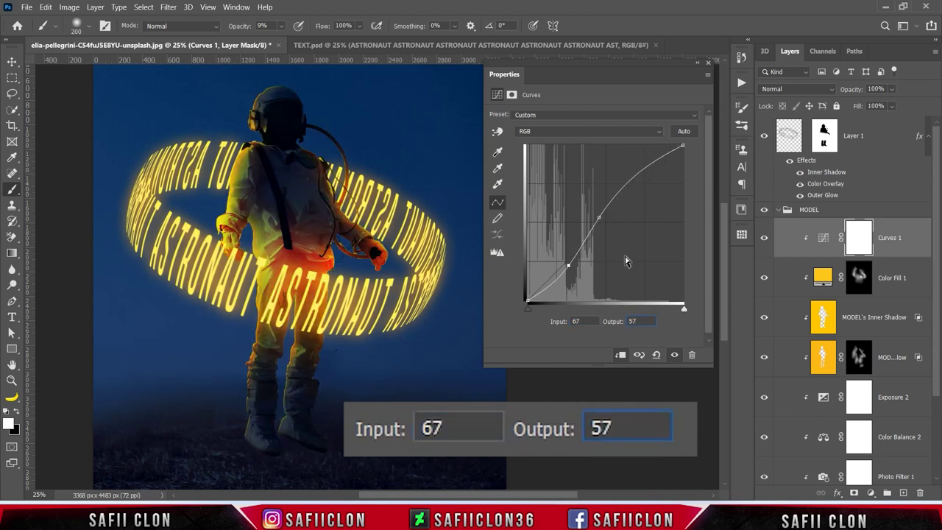
pyautogui.click(550, 283)
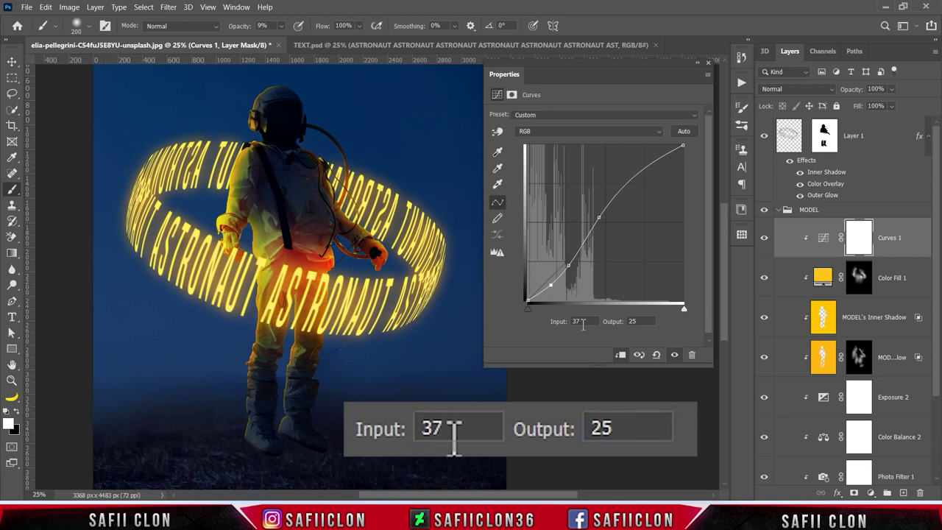
pyautogui.click(578, 321)
pyautogui.write('28')
pyautogui.click(637, 321)
pyautogui.write('31')
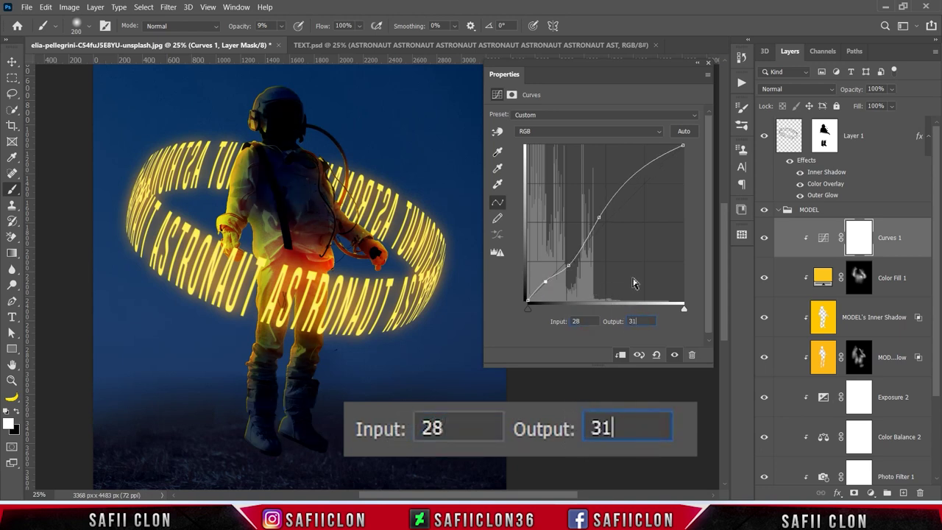
# Add a highlight point at 173→217 and collapse the Curves properties.
pyautogui.click(632, 174)
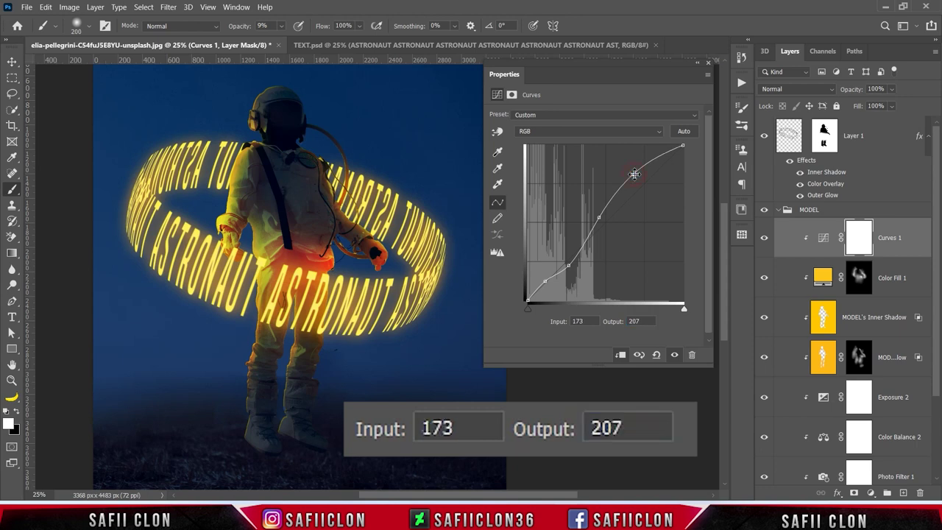
pyautogui.click(579, 322)
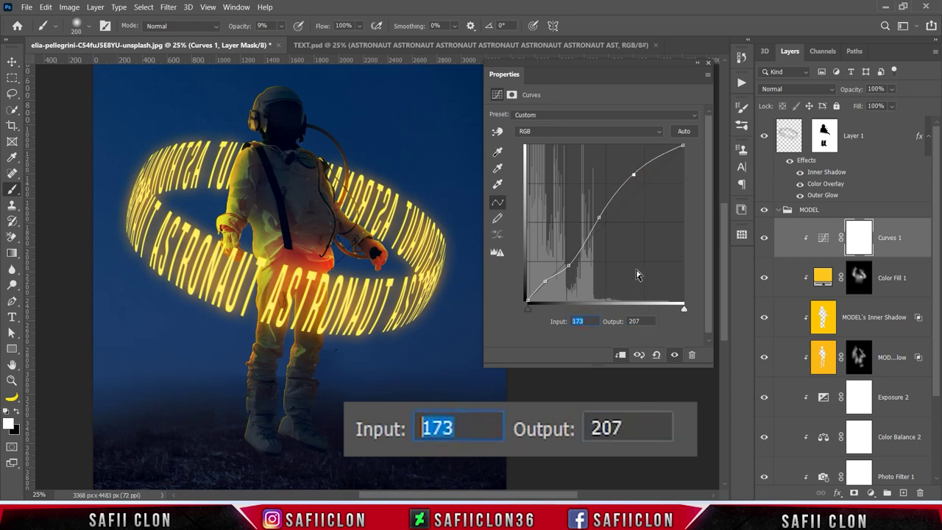
pyautogui.write('173')
pyautogui.click(644, 321)
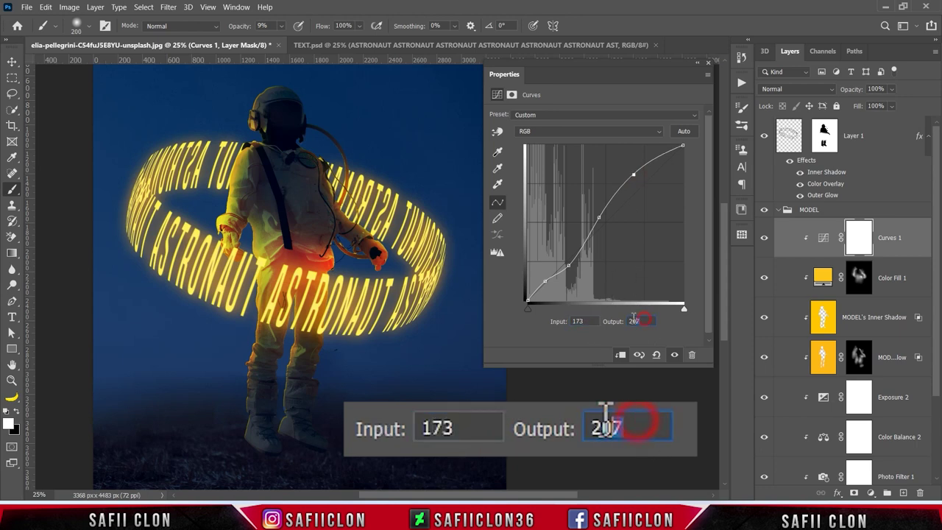
pyautogui.write('217')
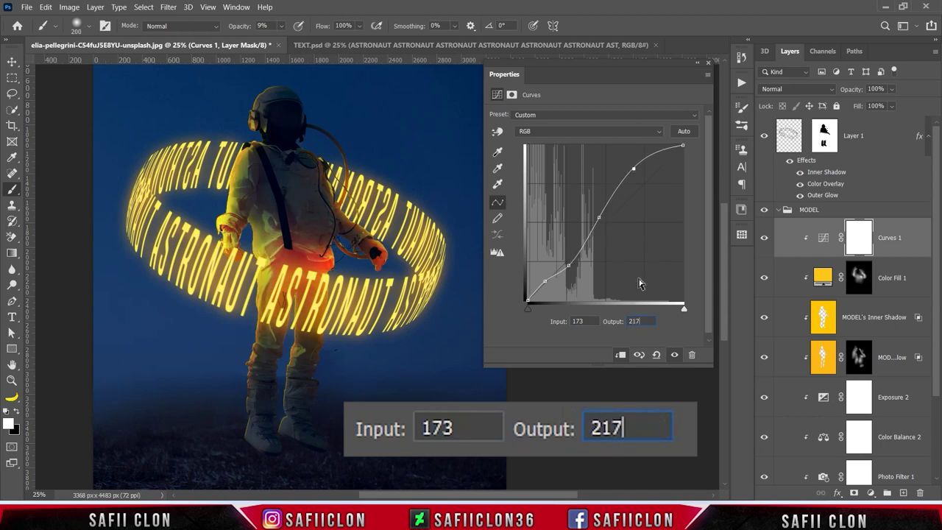
pyautogui.click(697, 61)
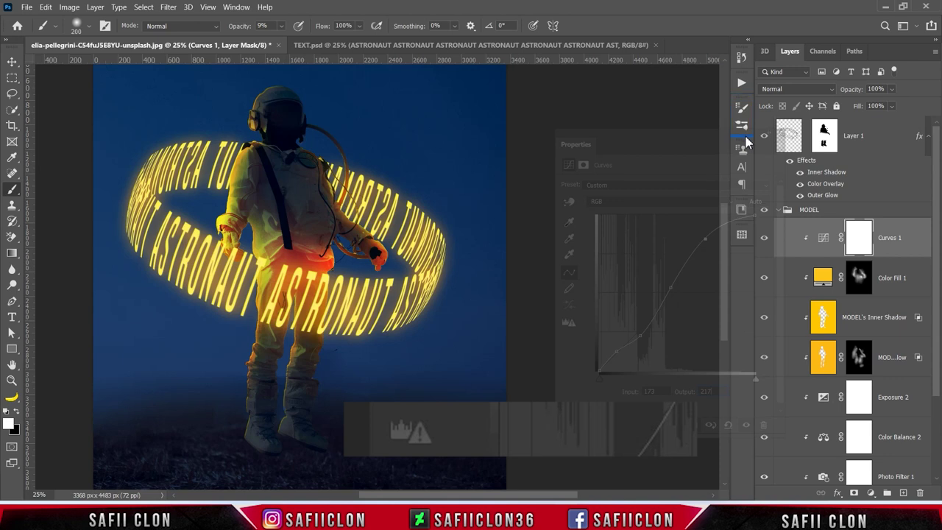
# Compare the curves, collapse the MODEL group, and add a new empty layer above Layer 1.
pyautogui.click(763, 238)
pyautogui.click(764, 239)
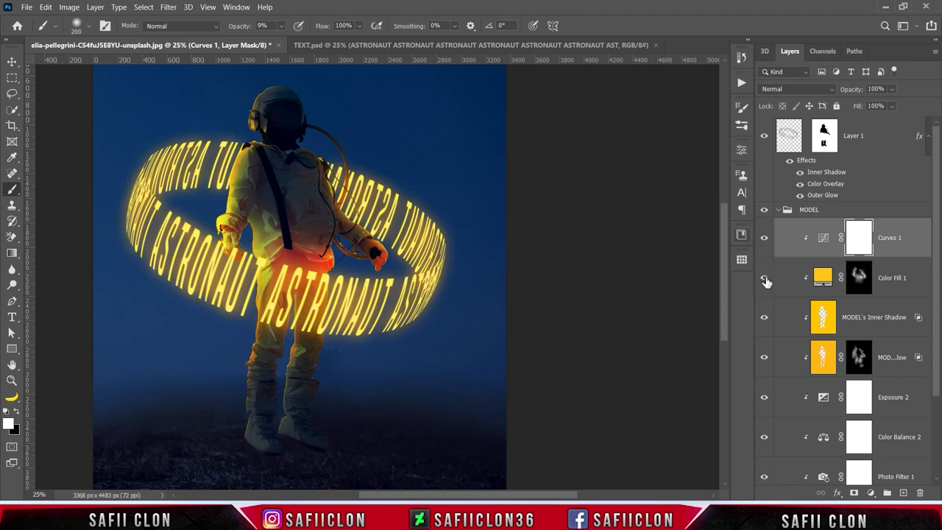
pyautogui.hotkey('ctrl', '-')
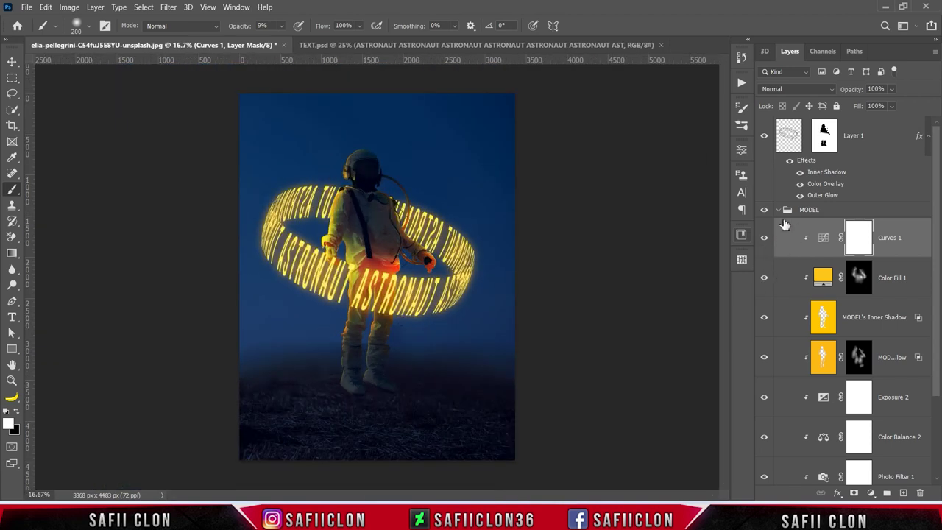
pyautogui.click(779, 210)
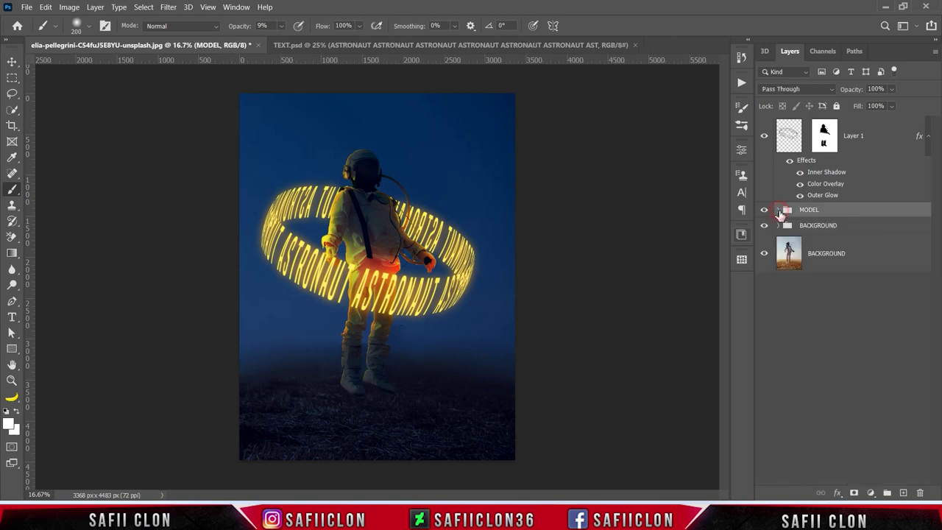
pyautogui.click(882, 139)
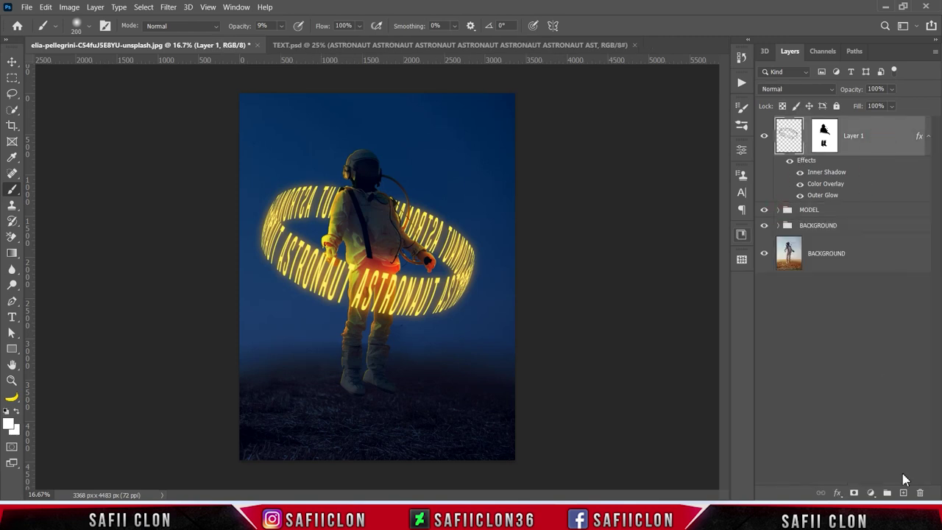
pyautogui.click(904, 493)
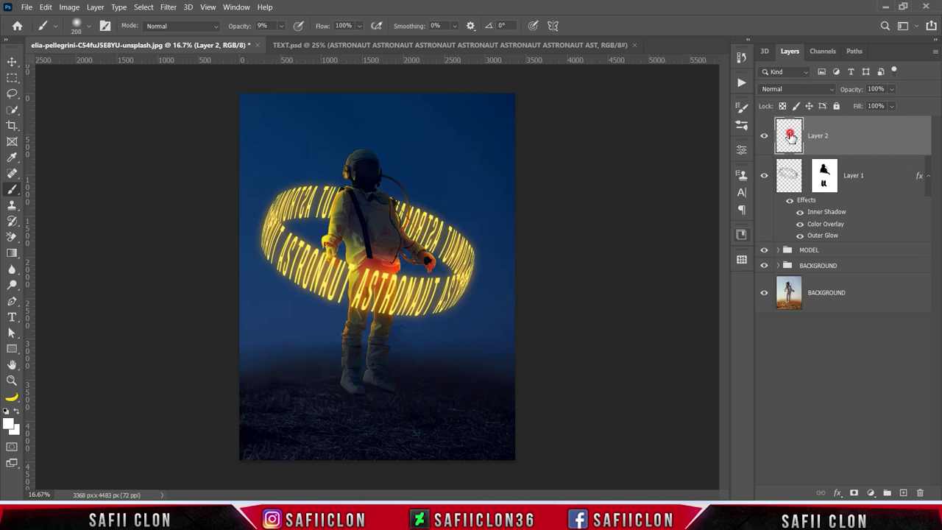
# Set up the brush at 12% opacity with foreground colour fdc81a.
pyautogui.rightClick(13, 193)
pyautogui.click(44, 188)
pyautogui.click(90, 27)
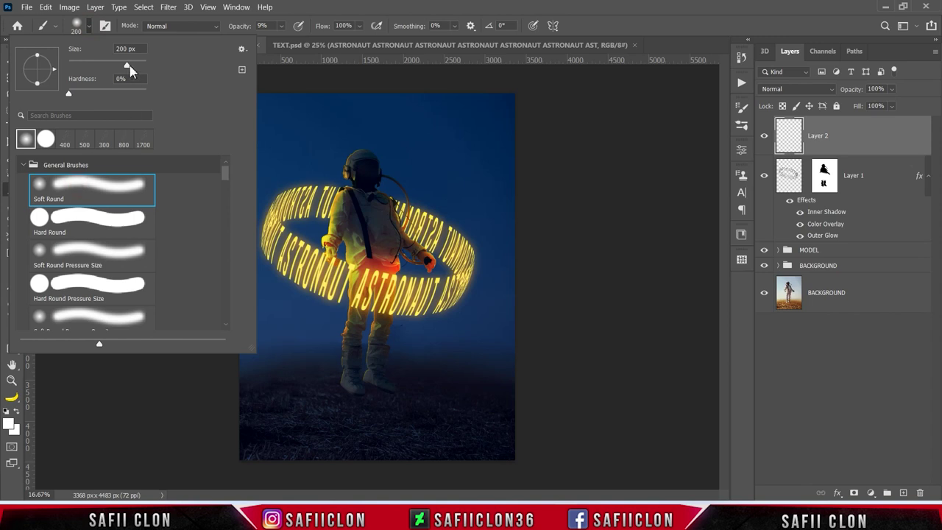
pyautogui.click(95, 33)
pyautogui.click(281, 28)
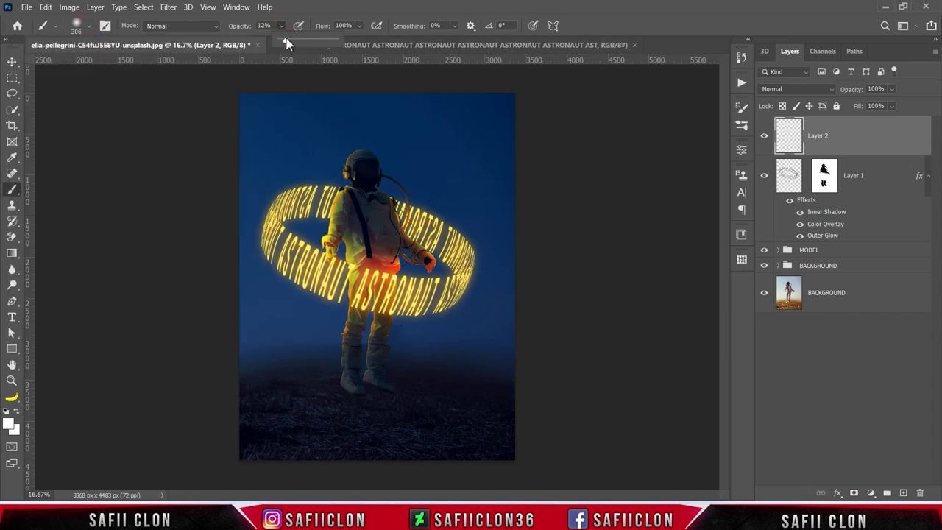
pyautogui.click(282, 28)
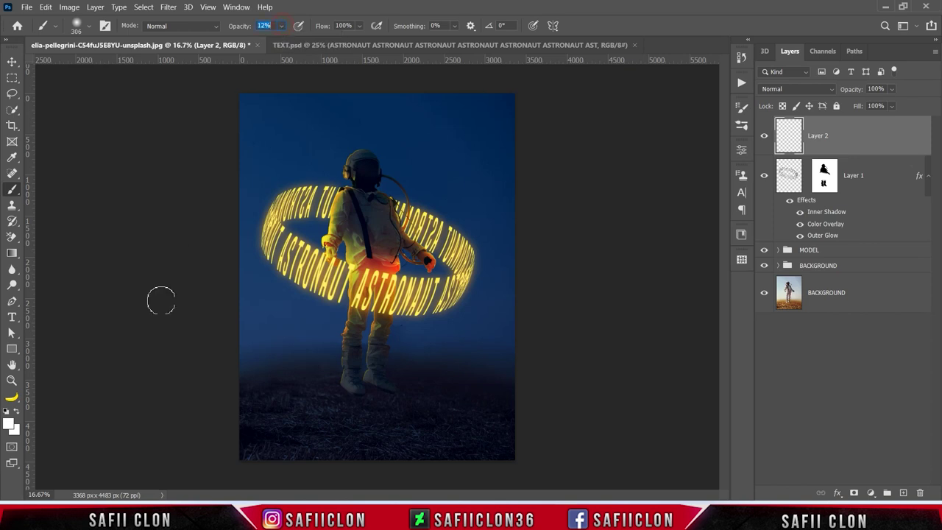
pyautogui.click(9, 425)
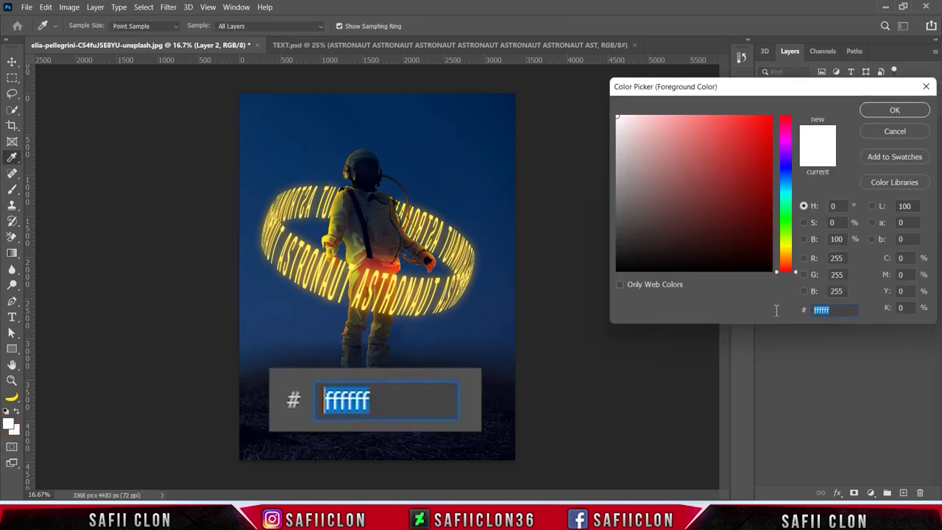
pyautogui.write('fd')
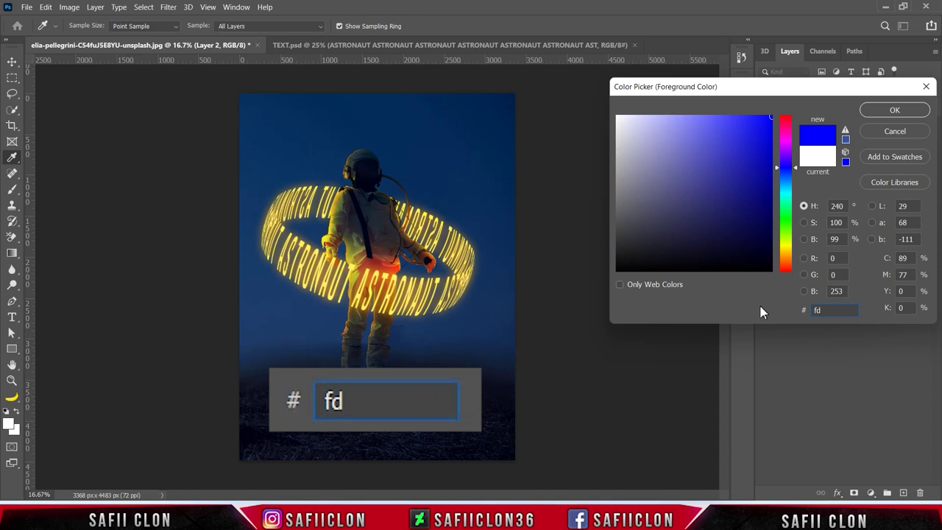
pyautogui.write('c81')
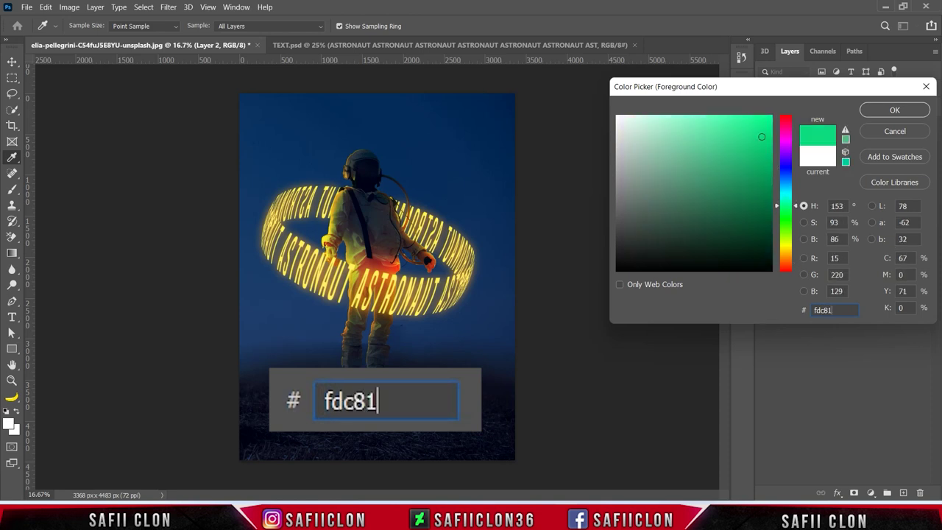
pyautogui.write('a')
pyautogui.click(873, 111)
# Enlarge the brush, dab a first yellow glow on Layer 2, and set Layer 2 to Lighten.
pyautogui.press('b')
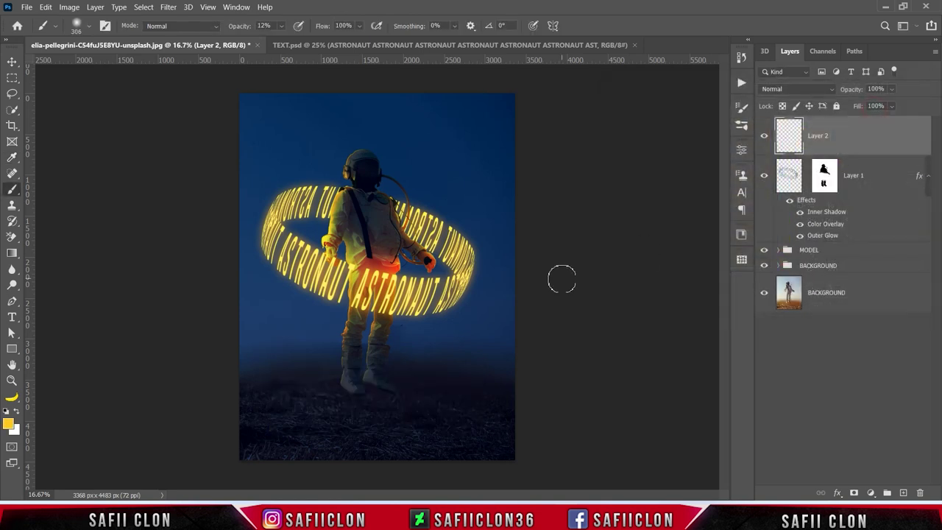
pyautogui.press(']')
pyautogui.press(']')
pyautogui.press(']')
pyautogui.press(']')
pyautogui.press(']')
pyautogui.press(']')
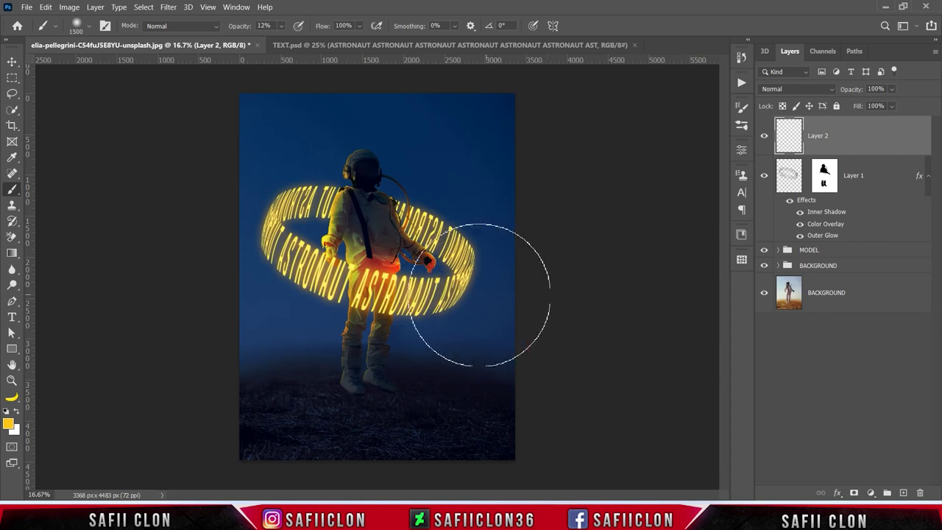
pyautogui.press(']')
pyautogui.click(450, 271)
pyautogui.click(799, 88)
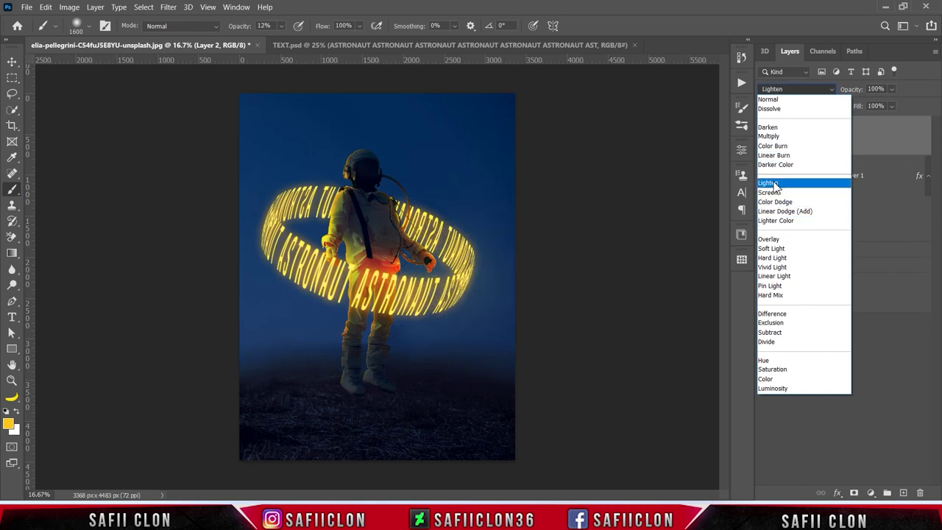
pyautogui.click(770, 183)
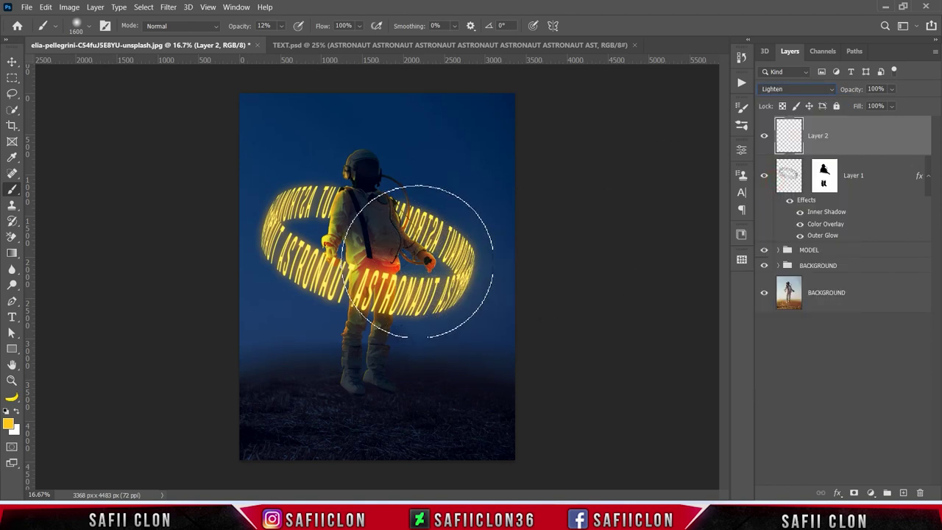
# Paint yellow glow from the ring down over the astronaut's legs, then hide Layer 2 to compare.
pyautogui.press('[')
pyautogui.press('[')
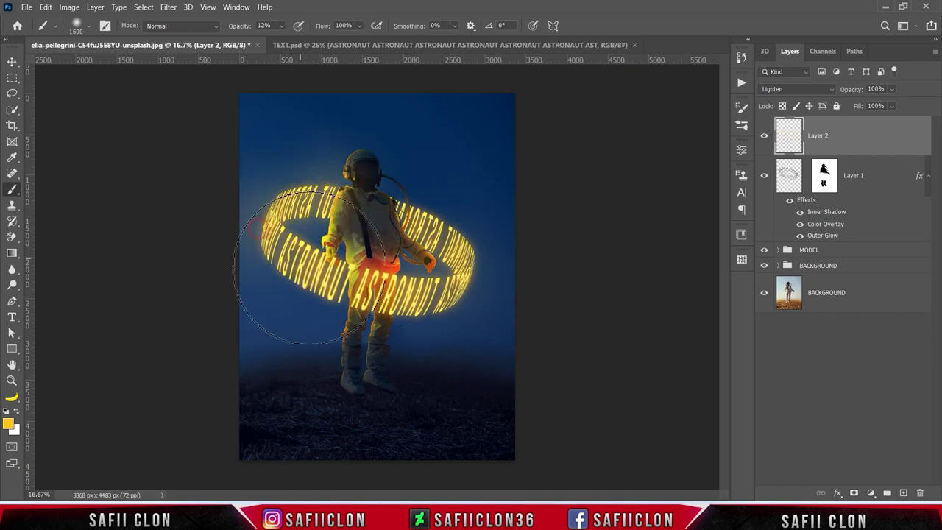
pyautogui.click(440, 223)
pyautogui.moveTo(440, 224); pyautogui.dragTo(384, 333)
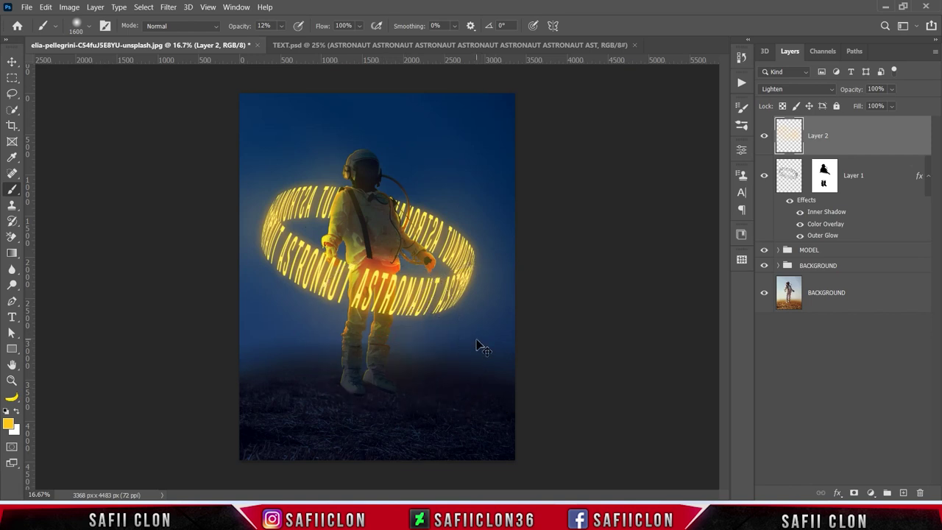
pyautogui.press('[')
pyautogui.press('[')
pyautogui.click(764, 140)
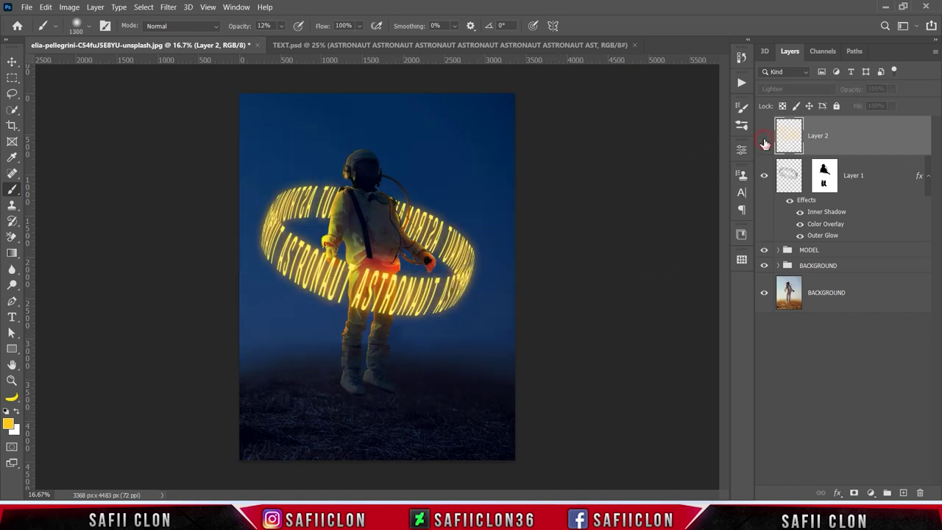
# Put Layer 1 and Layer 2 into a new group named TEXT.
pyautogui.click(765, 140)
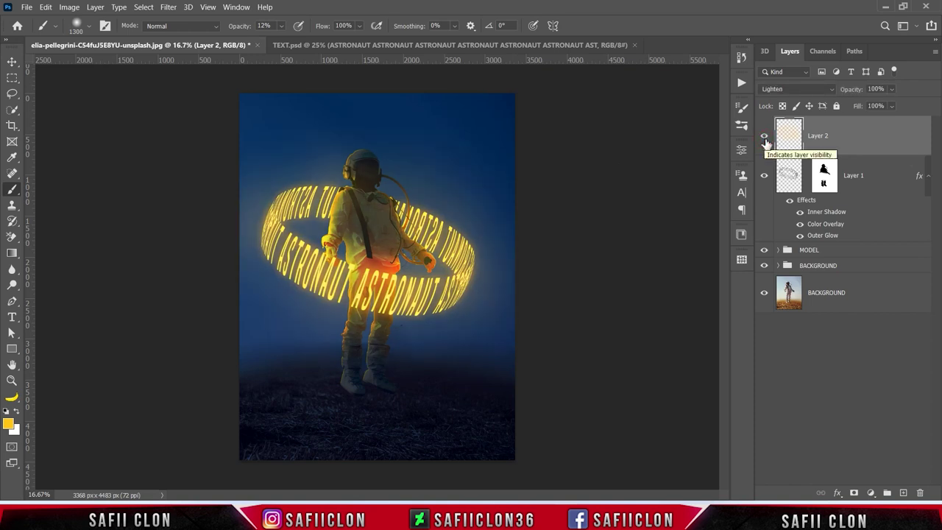
pyautogui.click(865, 133)
pyautogui.keyDown('shift'); pyautogui.click(873, 183); pyautogui.keyUp('shift')
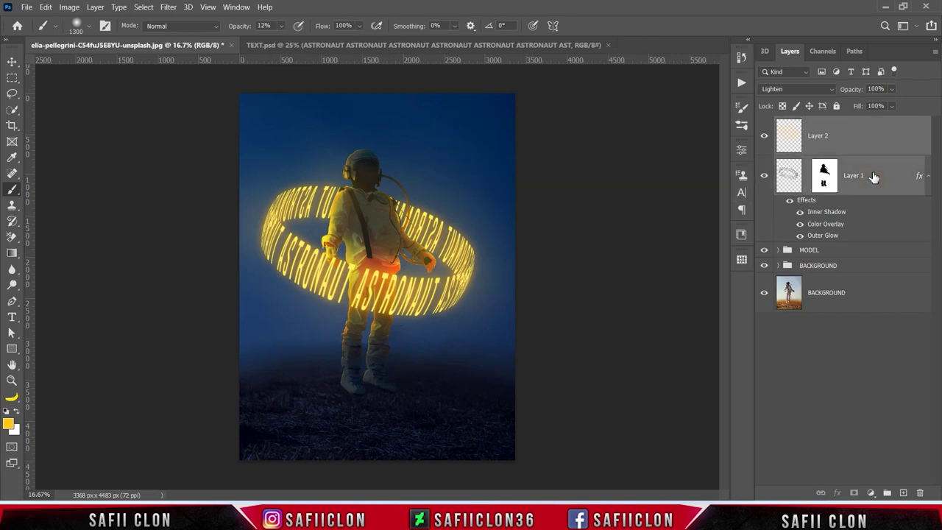
pyautogui.rightClick(872, 175)
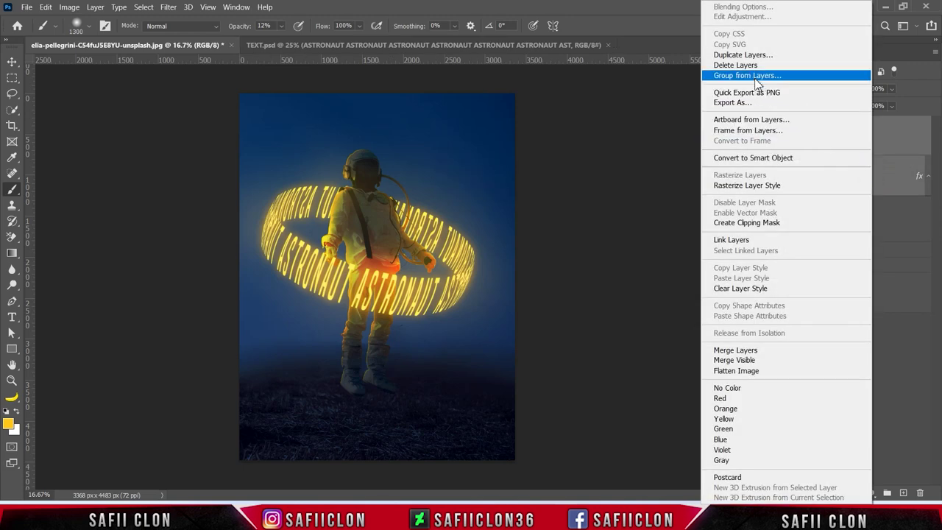
pyautogui.click(791, 75)
pyautogui.write('TEXT')
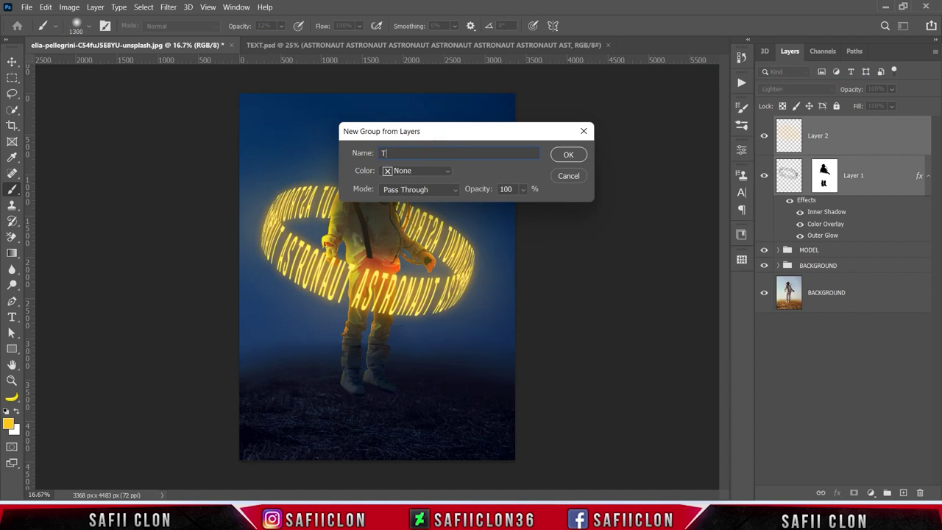
pyautogui.click(569, 155)
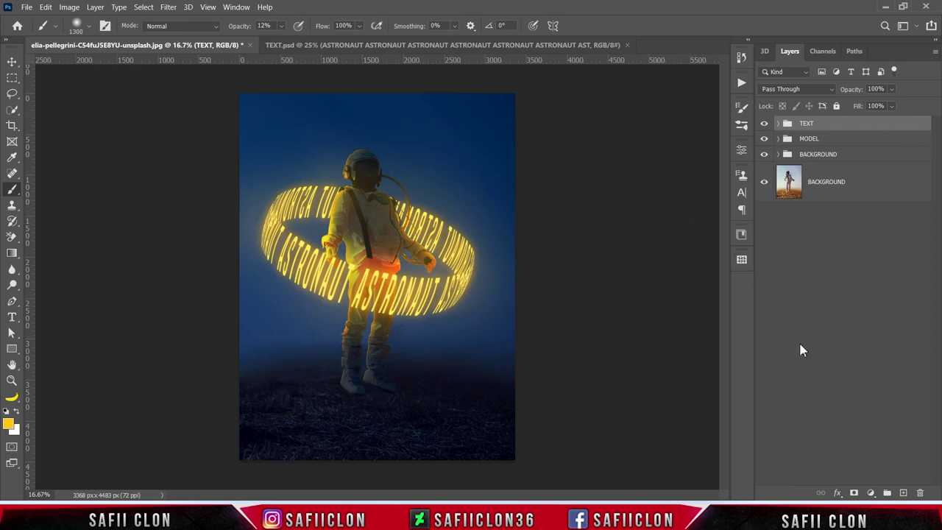
pyautogui.click(870, 492)
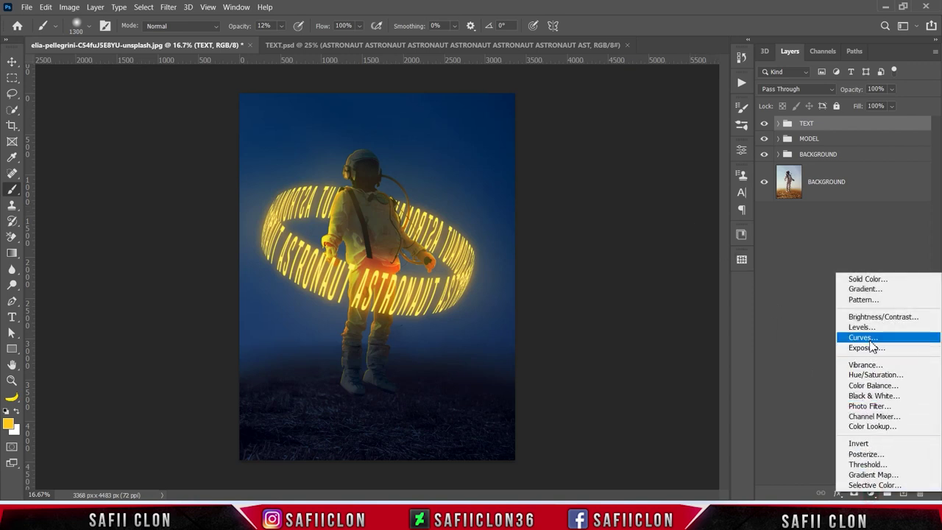
# Add a Curves adjustment with a midpoint at Input 115 / Output 148.
pyautogui.click(870, 340)
pyautogui.click(621, 293)
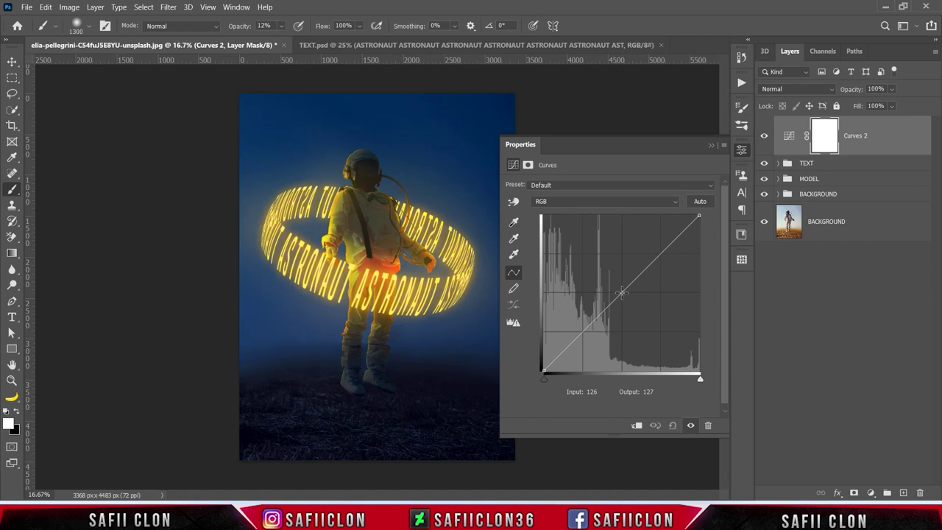
pyautogui.click(599, 391)
pyautogui.doubleClick(598, 391)
pyautogui.write('115')
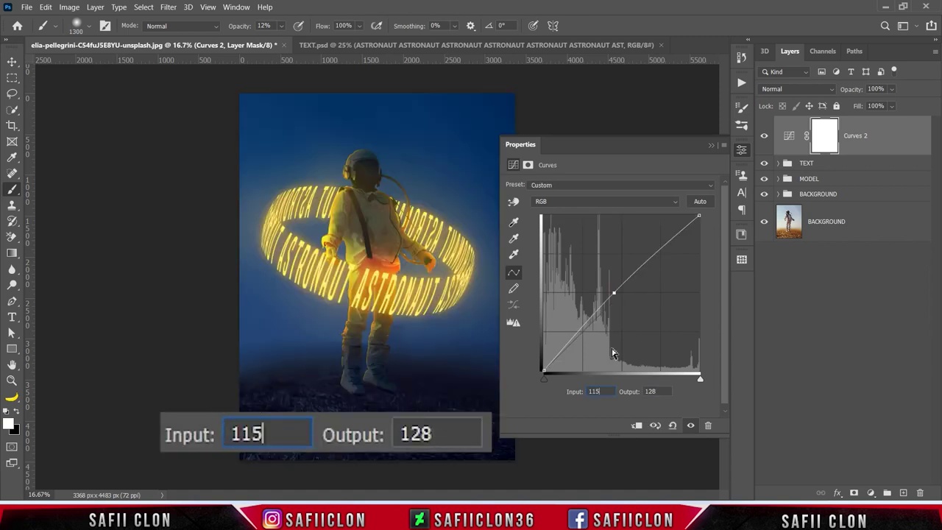
pyautogui.click(660, 391)
pyautogui.write('148')
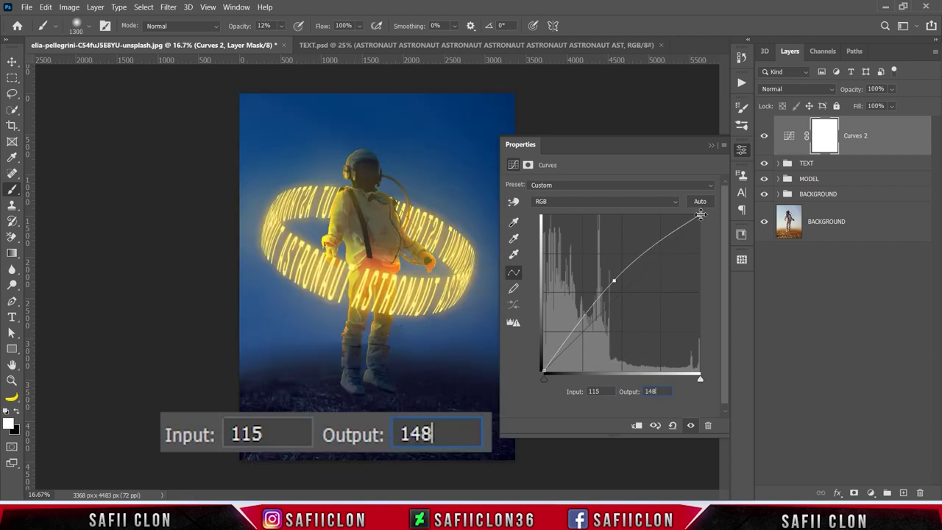
# Move the top endpoint to 209→255 and invert the Curves 2 mask to hide it.
pyautogui.click(700, 214)
pyautogui.click(592, 391)
pyautogui.write('209')
pyautogui.click(658, 390)
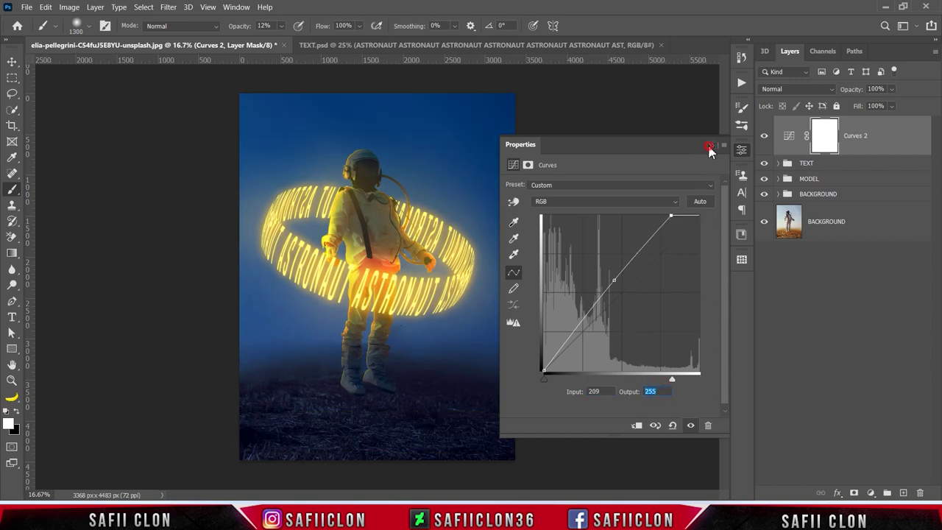
pyautogui.click(709, 147)
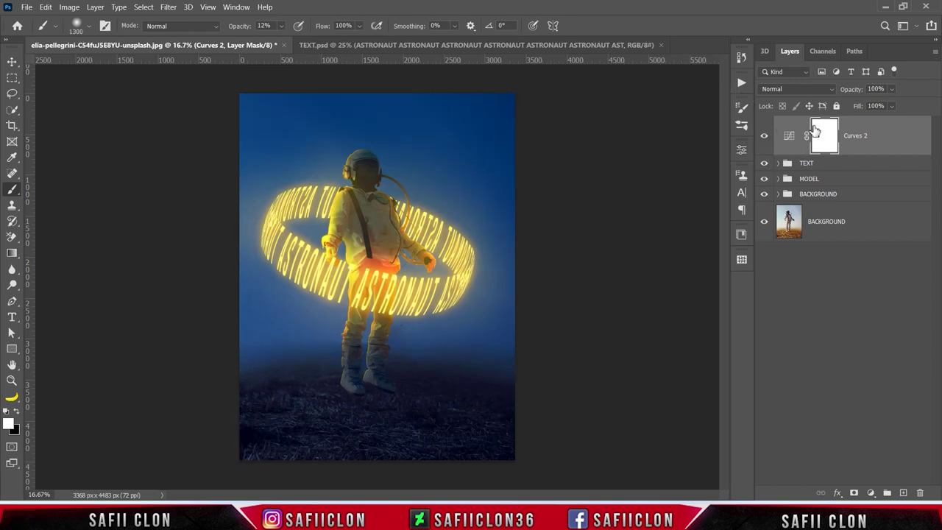
pyautogui.hotkey('ctrl', 'i')
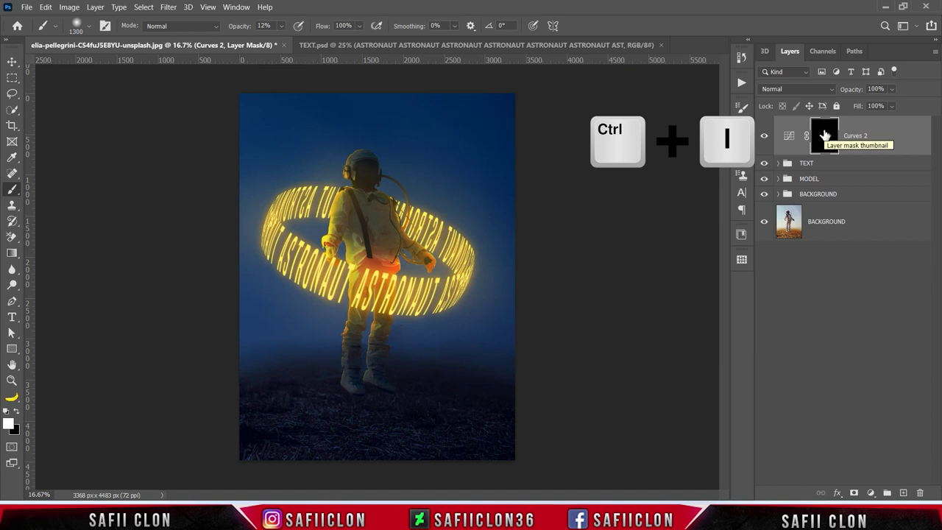
# Pick a Soft Round brush at 12% opacity for painting the Curves 2 mask.
pyautogui.rightClick(12, 189)
pyautogui.click(59, 189)
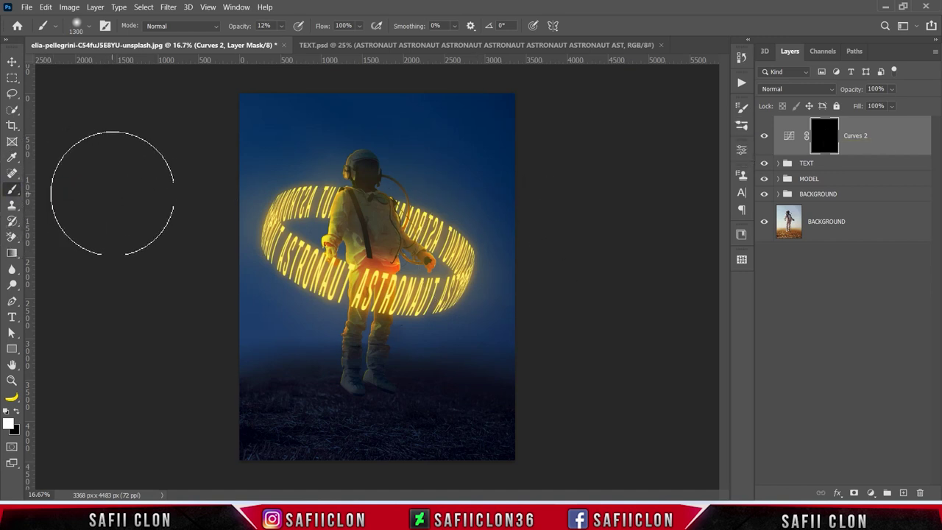
pyautogui.click(89, 26)
pyautogui.click(96, 189)
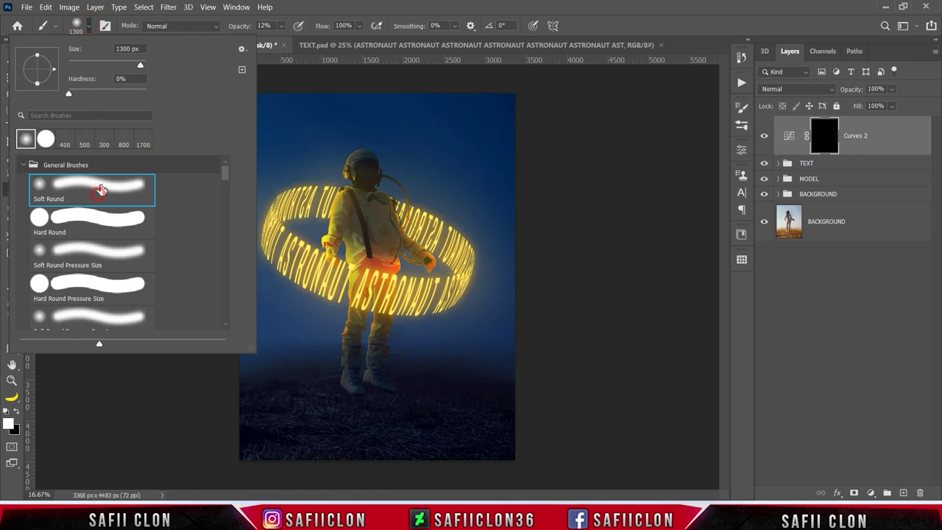
pyautogui.click(90, 26)
pyautogui.click(282, 28)
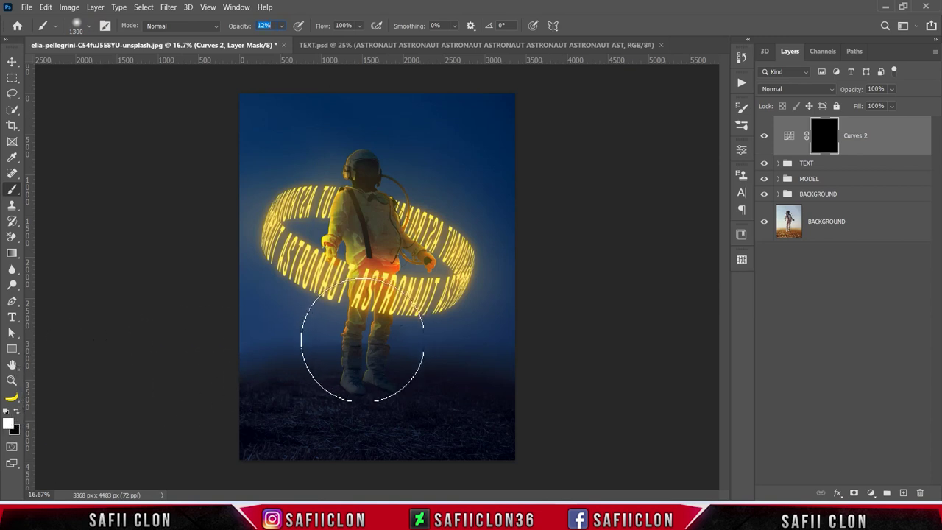
# Paint brightening back over the astronaut's right hand and the ring, comparing Curves 2 on and off.
pyautogui.moveTo(362, 340)
pyautogui.mouseDown()
pyautogui.moveTo(452, 266)
pyautogui.moveTo(298, 247)
pyautogui.moveTo(455, 284)
pyautogui.mouseUp()
pyautogui.press(']')
pyautogui.press(']')
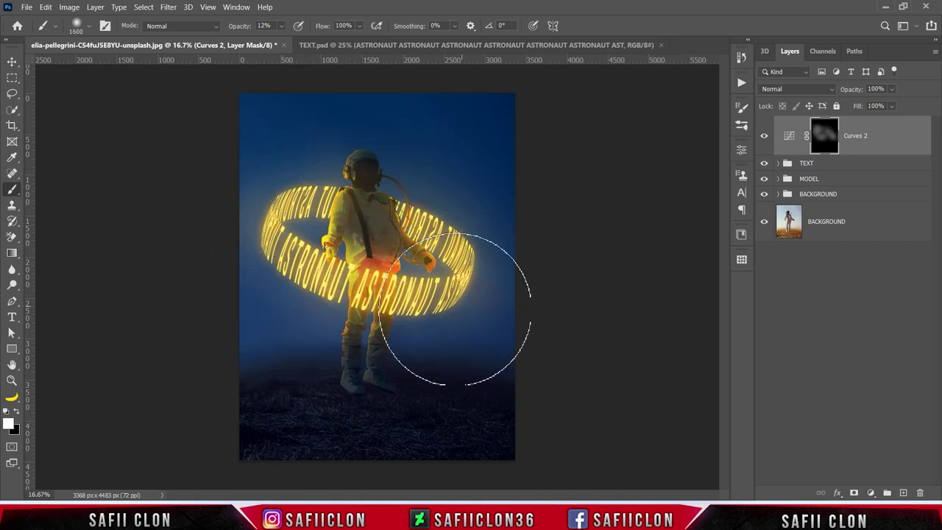
pyautogui.press(']')
pyautogui.moveTo(455, 284)
pyautogui.mouseDown()
pyautogui.moveTo(292, 296)
pyautogui.moveTo(466, 311)
pyautogui.mouseUp()
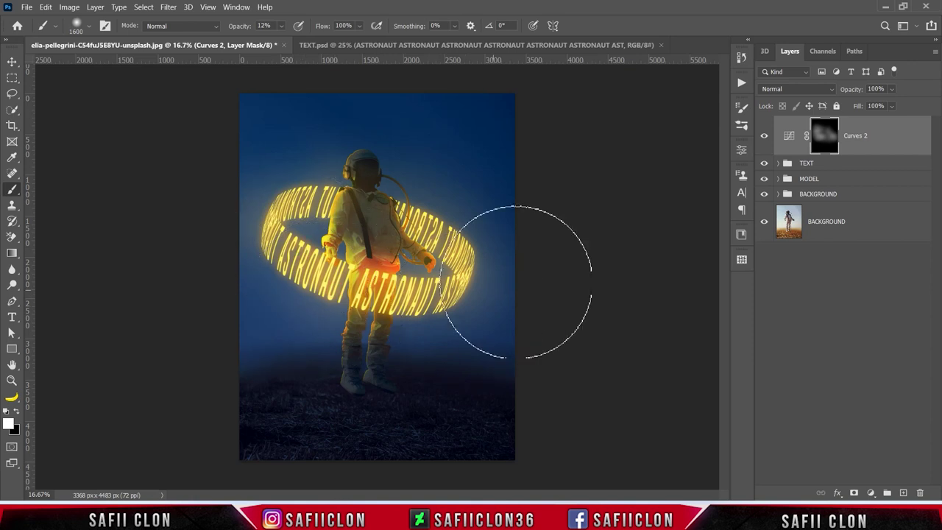
pyautogui.click(764, 137)
pyautogui.click(763, 136)
pyautogui.click(765, 140)
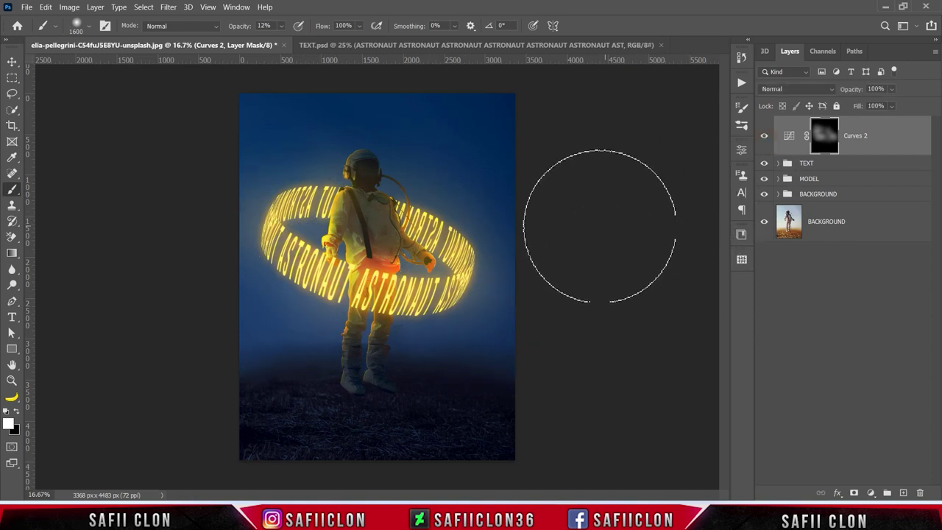
pyautogui.click(869, 492)
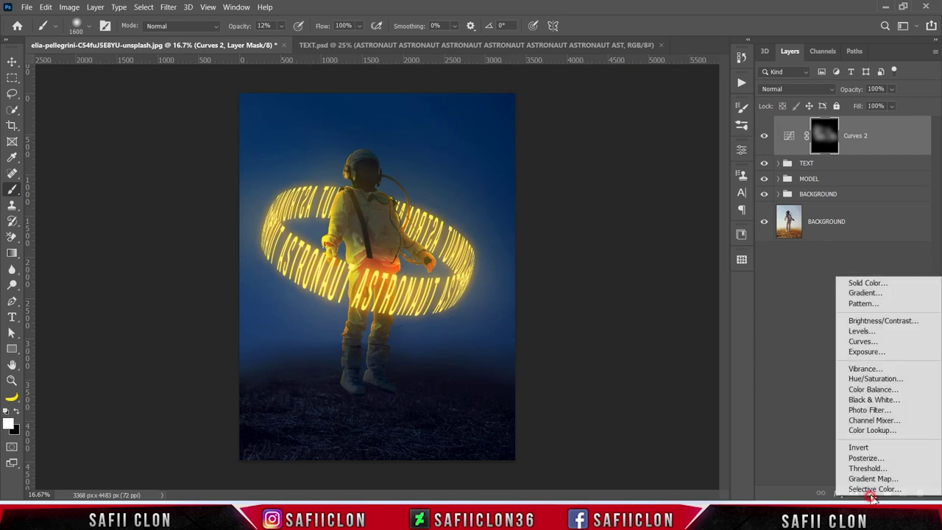
# Add Exposure 3 with offset +0.0061 and gamma 0.93, then toggle it to compare.
pyautogui.click(867, 352)
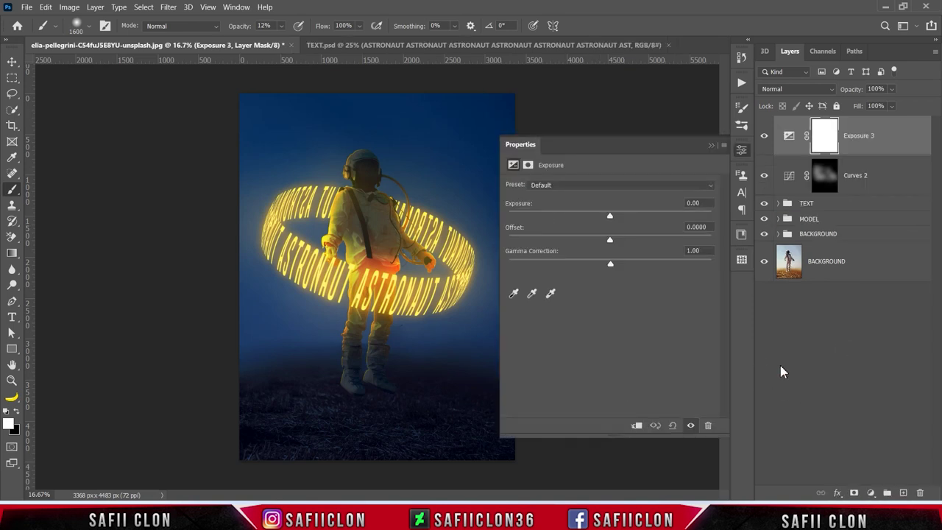
pyautogui.moveTo(611, 237); pyautogui.dragTo(611, 238)
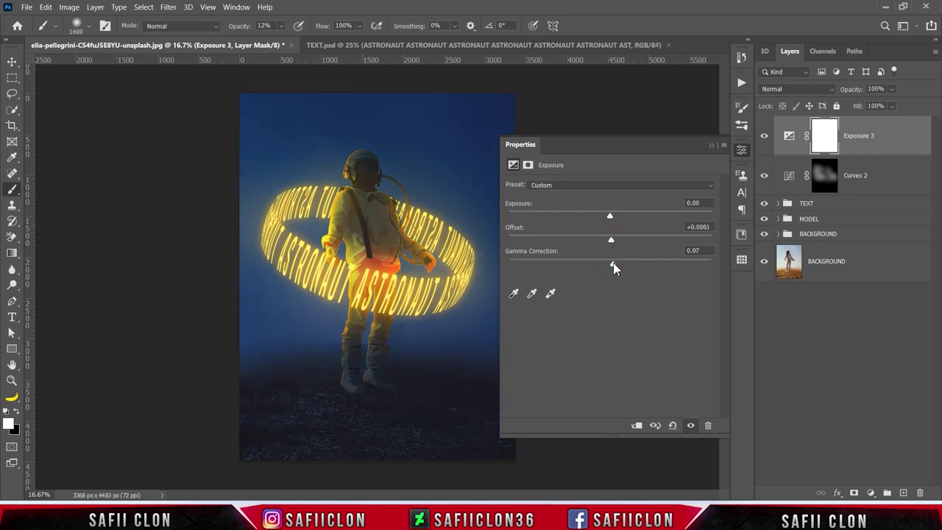
pyautogui.moveTo(615, 262); pyautogui.dragTo(614, 262)
pyautogui.click(710, 147)
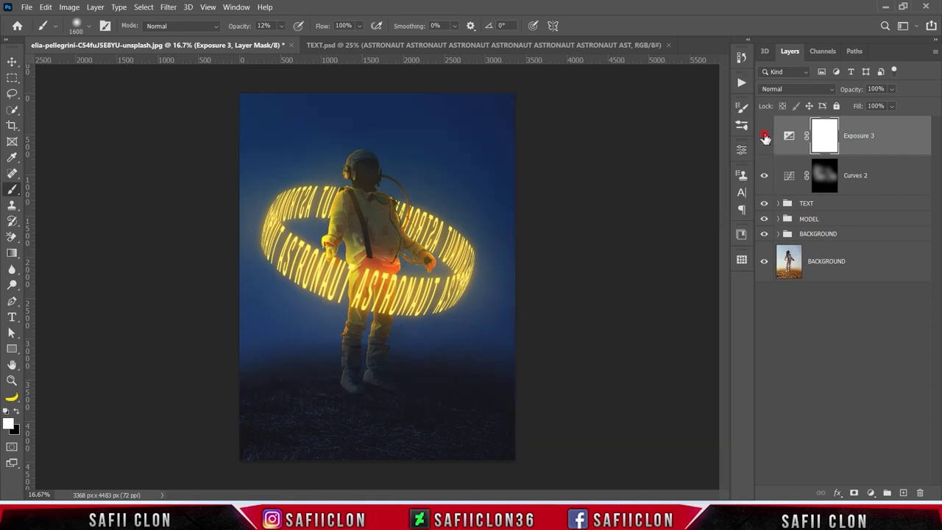
pyautogui.click(765, 137)
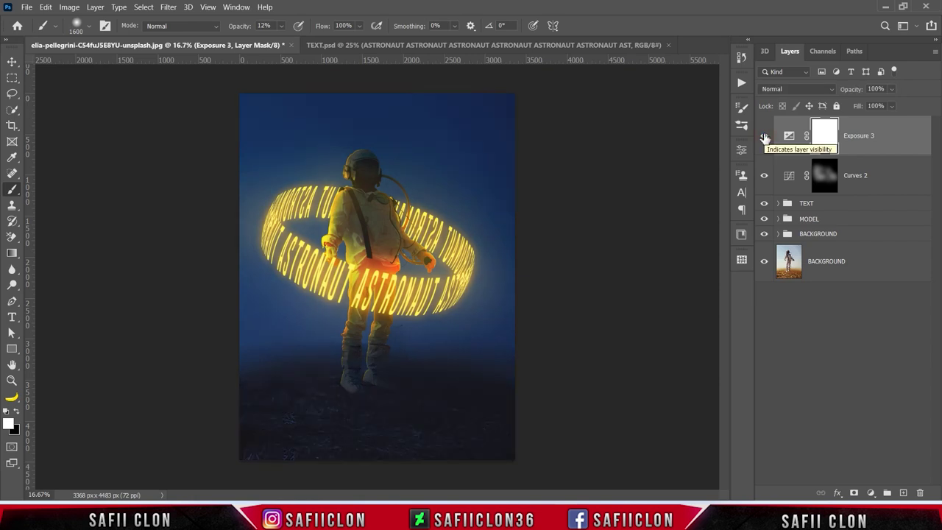
# Expand MODEL, check the Color Fill 1 glow, and open its Blending Options.
pyautogui.click(835, 219)
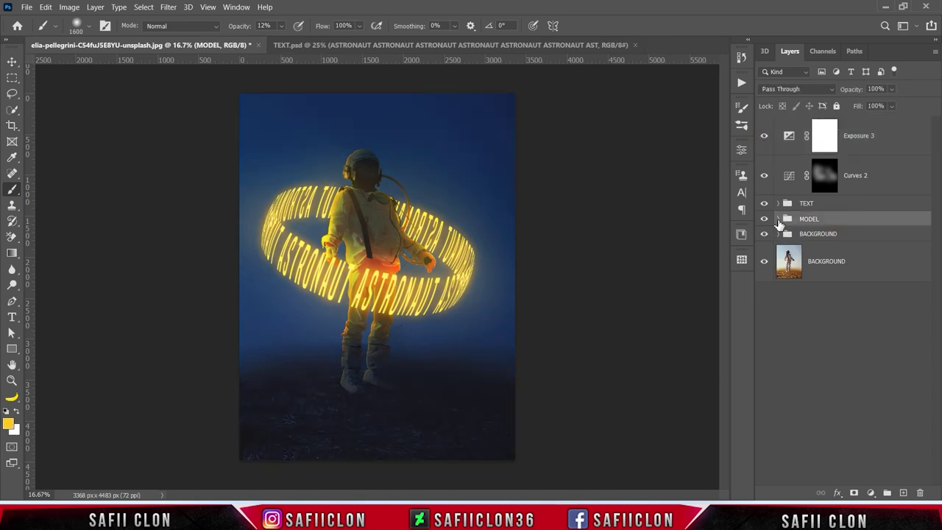
pyautogui.click(778, 219)
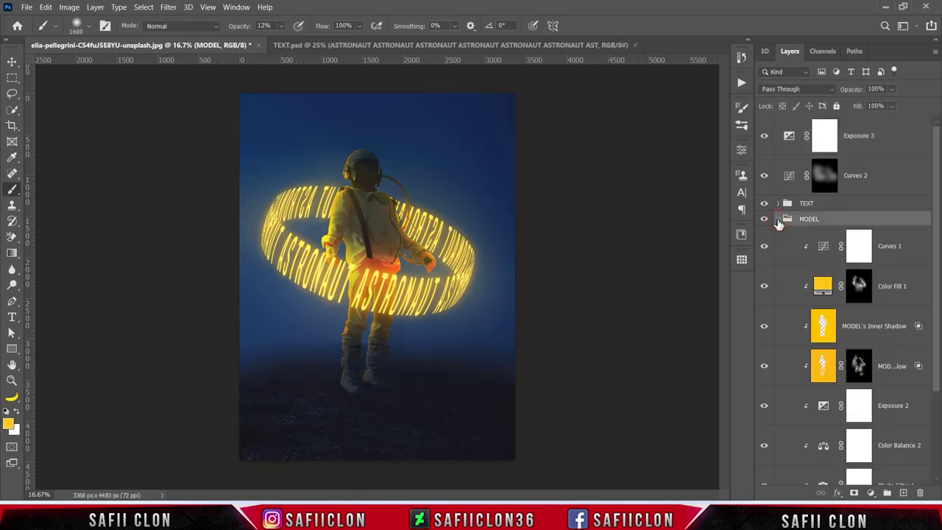
pyautogui.click(765, 287)
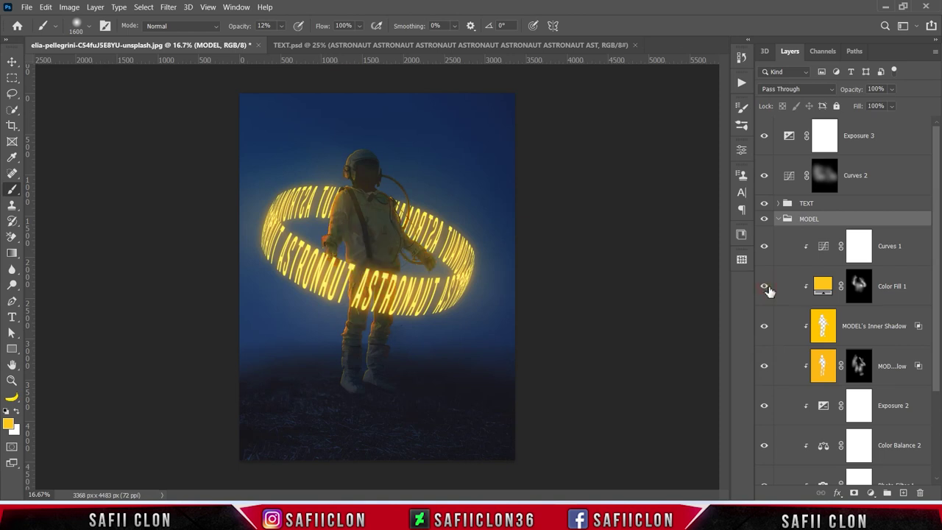
pyautogui.click(764, 287)
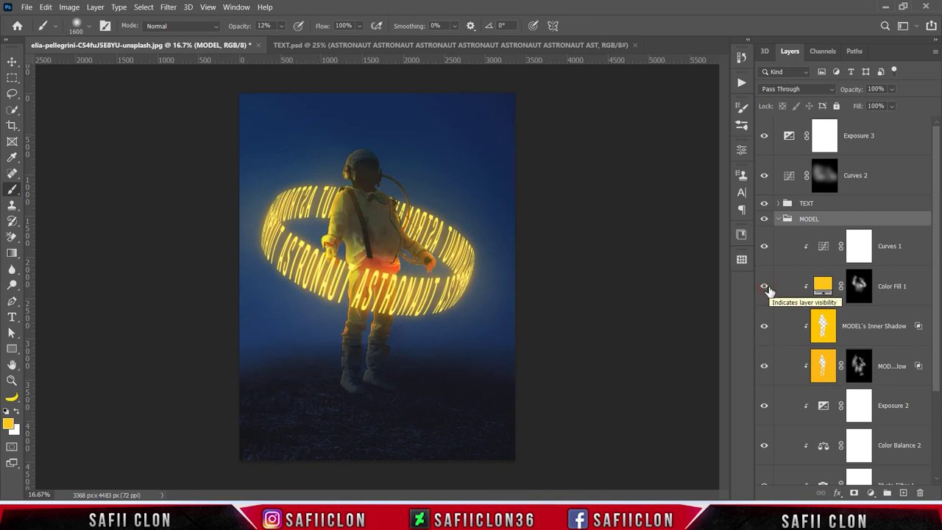
pyautogui.click(909, 286)
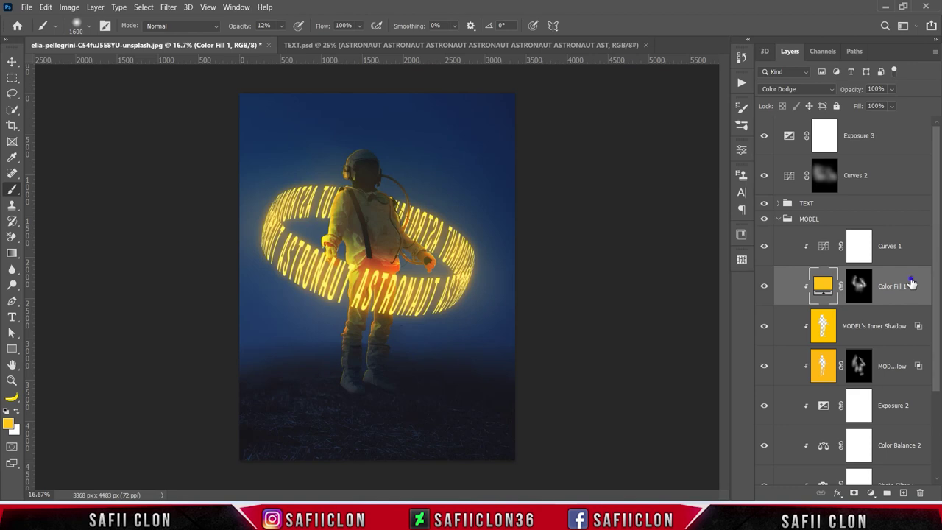
pyautogui.rightClick(910, 284)
pyautogui.click(770, 10)
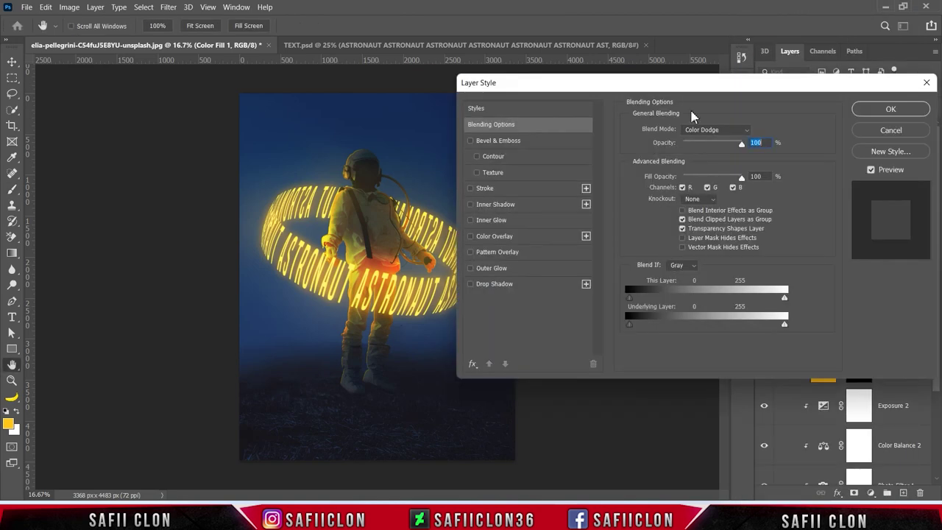
# Split the Underlying Layer Blend If sliders to 6/35 and 24/184 and apply.
pyautogui.moveTo(680, 83); pyautogui.dragTo(708, 87)
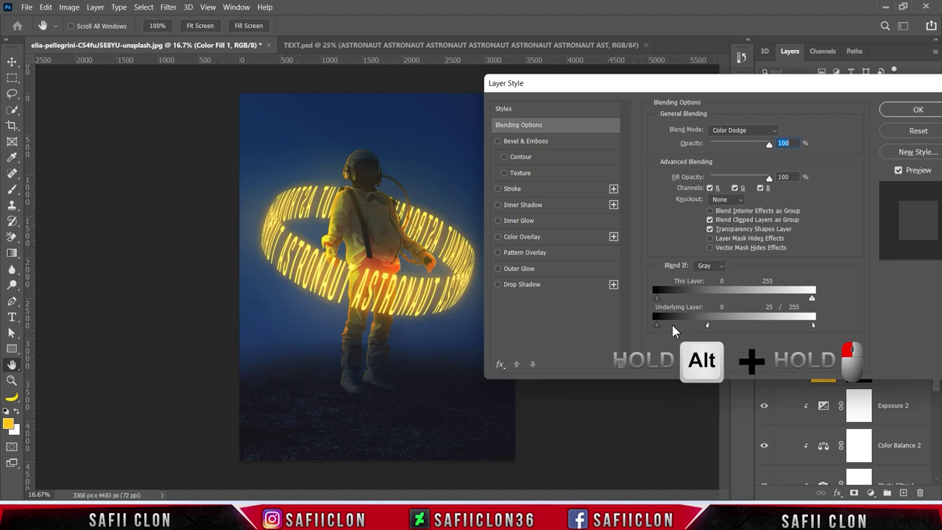
pyautogui.moveTo(813, 325); pyautogui.dragTo(812, 325)
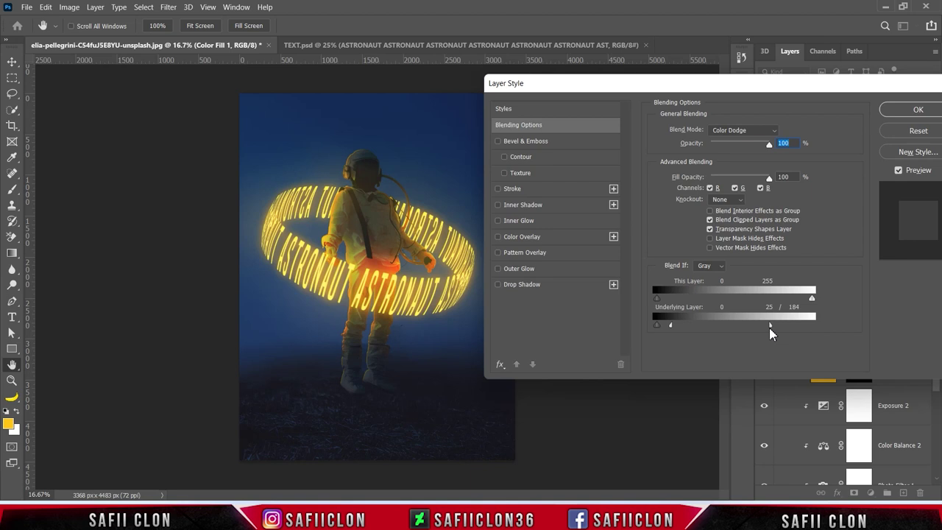
pyautogui.moveTo(659, 325); pyautogui.dragTo(681, 331)
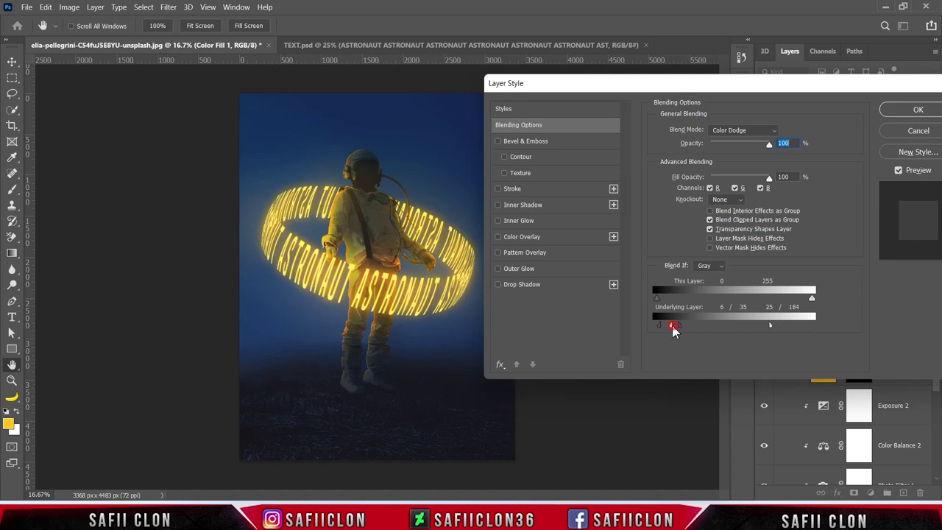
pyautogui.moveTo(679, 328); pyautogui.dragTo(670, 329)
pyautogui.click(901, 115)
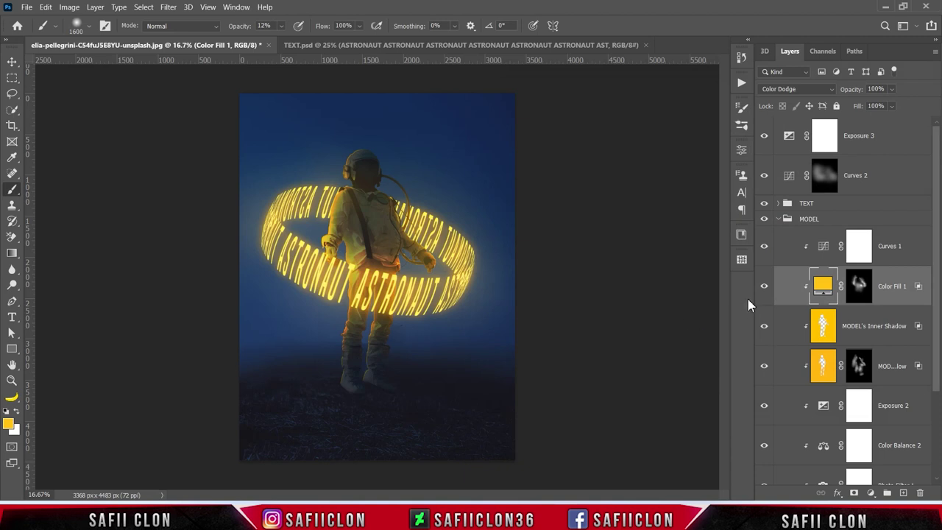
# Target the Color Fill 1 mask and set up a 500 px brush at 11% opacity.
pyautogui.click(765, 287)
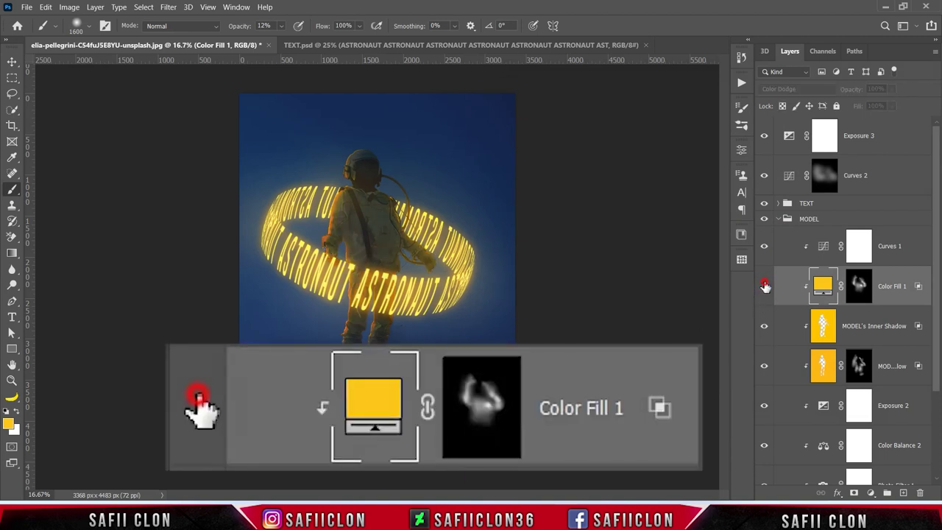
pyautogui.click(765, 287)
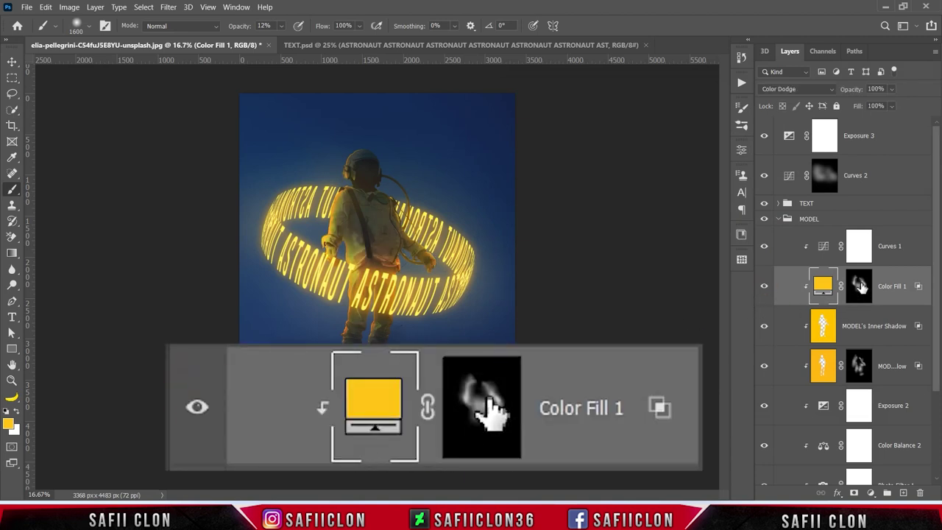
pyautogui.click(859, 287)
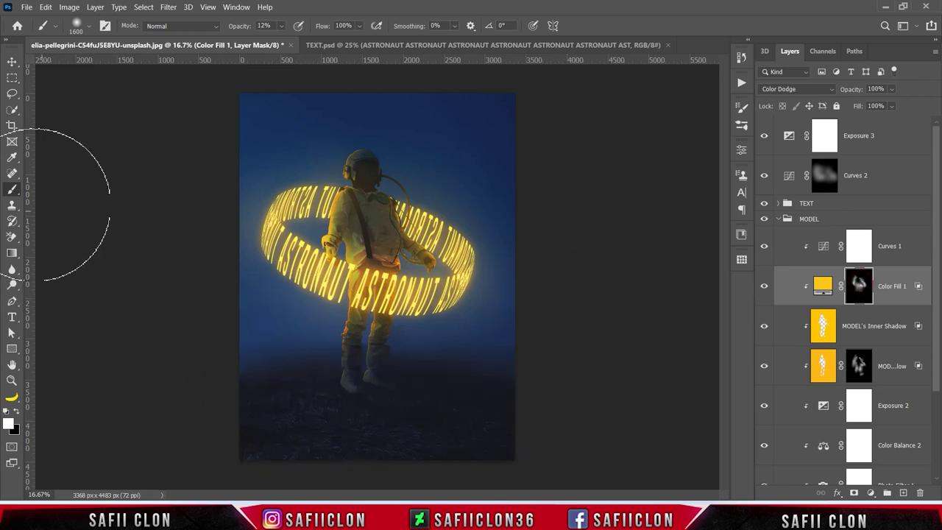
pyautogui.rightClick(12, 188)
pyautogui.click(38, 191)
pyautogui.click(281, 26)
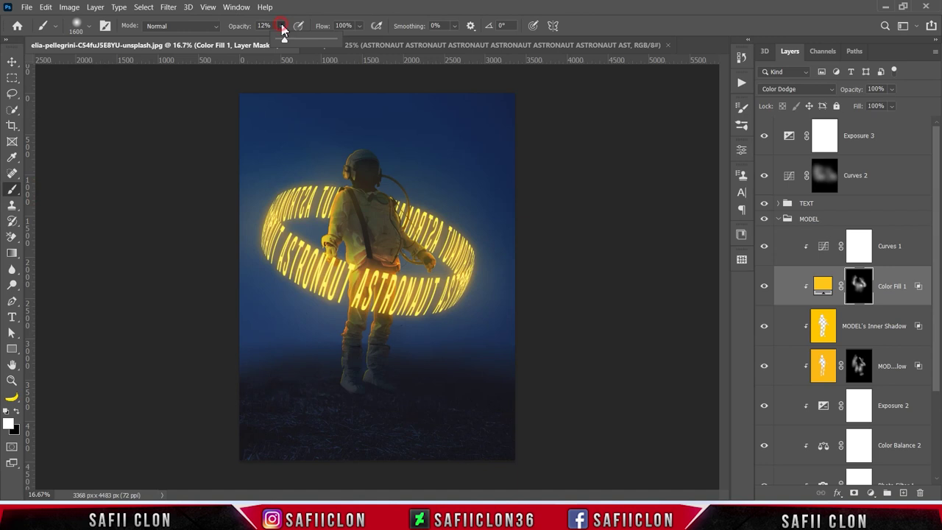
pyautogui.click(283, 32)
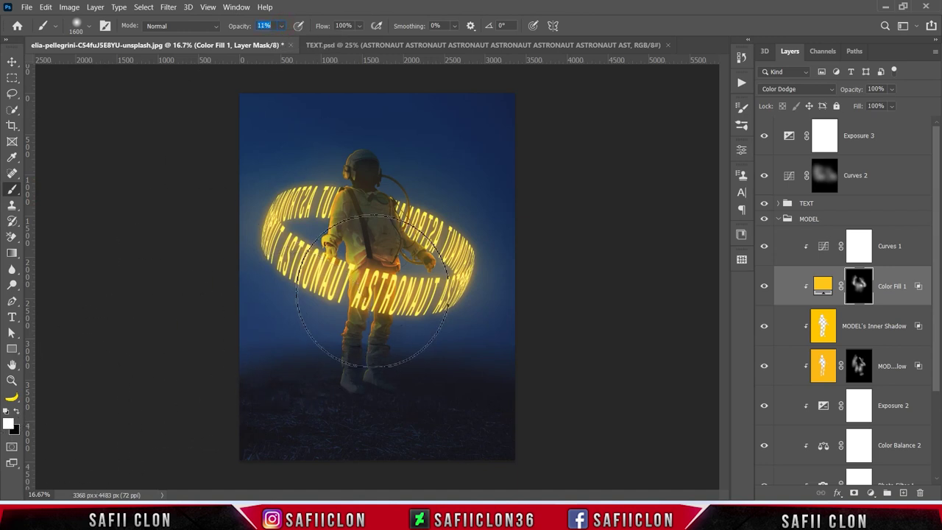
pyautogui.press('[')
pyautogui.press('[')
pyautogui.press('[')
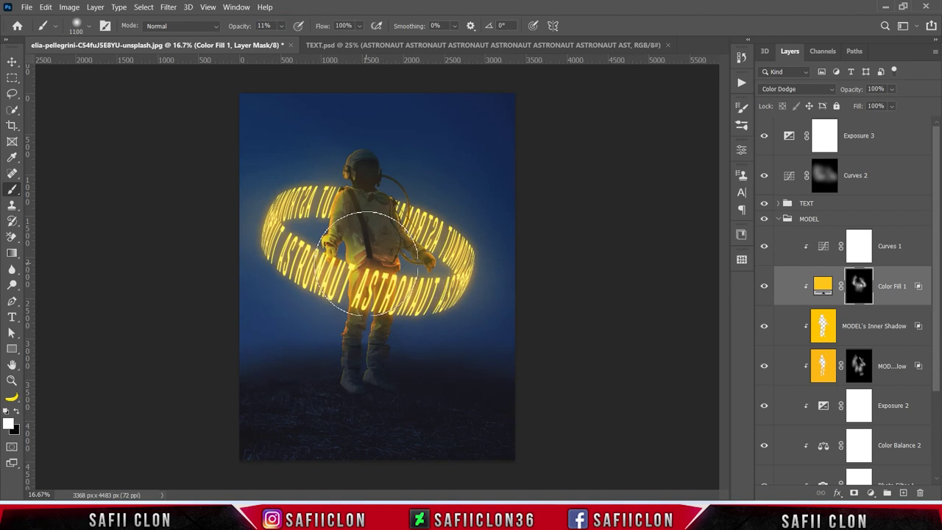
pyautogui.press('[')
pyautogui.press('[')
pyautogui.press('[')
pyautogui.press('[')
pyautogui.press('[')
pyautogui.press('[')
pyautogui.press(']')
pyautogui.press(']')
pyautogui.press(']')
pyautogui.press('[')
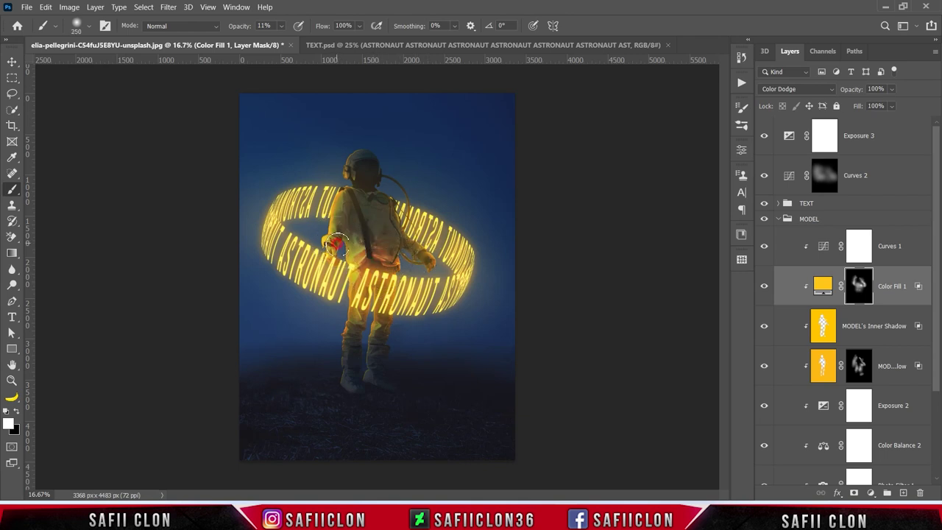
pyautogui.press(']')
pyautogui.press(']')
# Paint yellow glow over the astronaut's arm, waist, torso and legs, comparing on and off.
pyautogui.moveTo(390, 234); pyautogui.dragTo(438, 234)
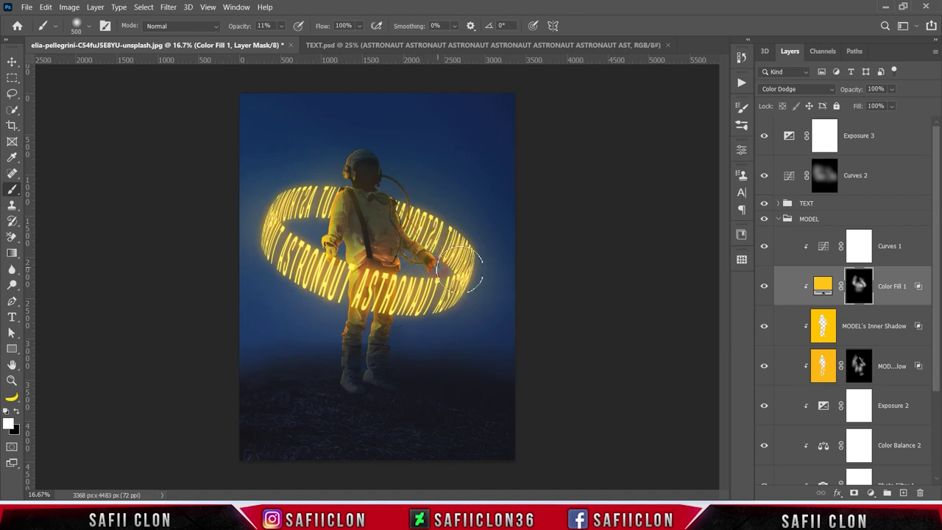
pyautogui.moveTo(435, 246); pyautogui.dragTo(390, 294)
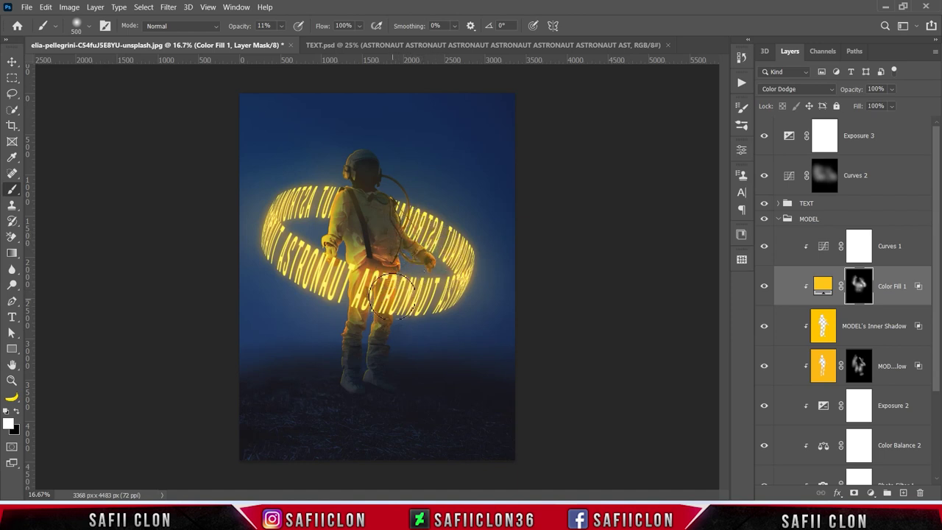
pyautogui.click(764, 287)
pyautogui.click(764, 287)
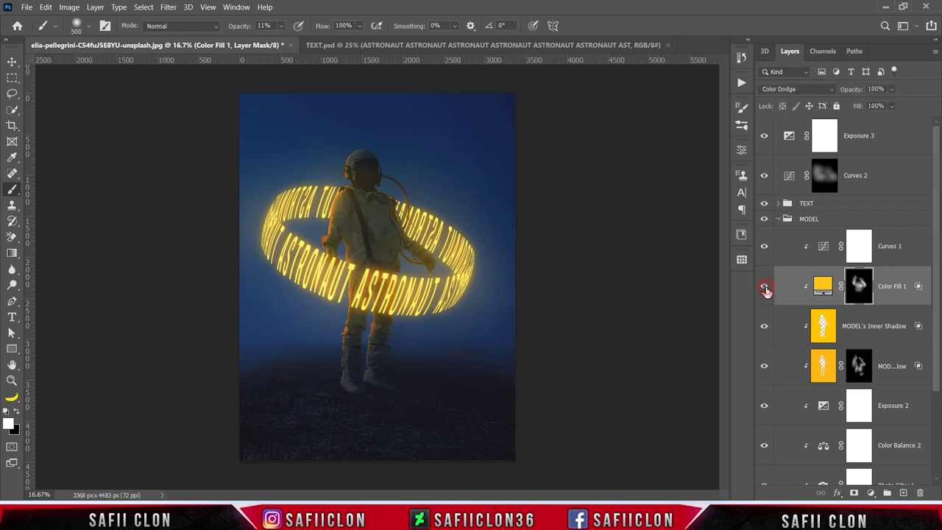
pyautogui.moveTo(408, 221); pyautogui.dragTo(353, 298)
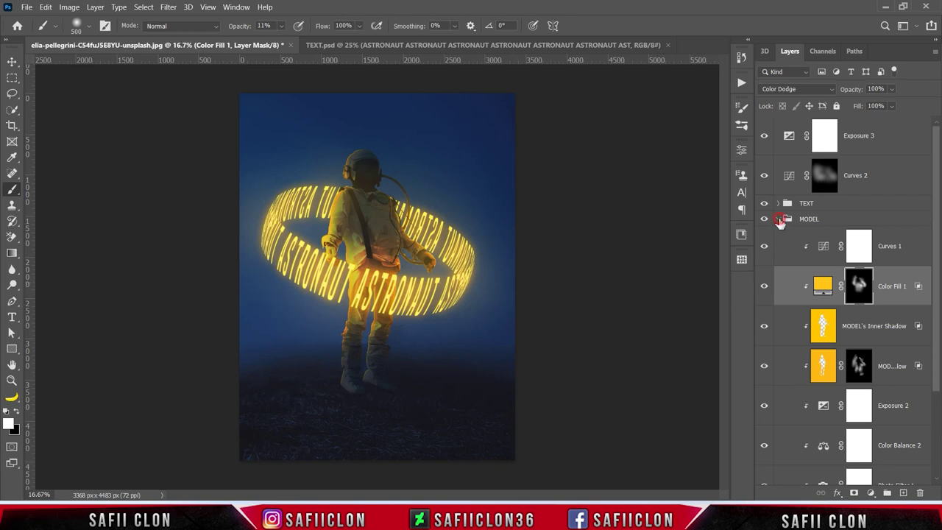
# Add an empty Layer 3 above Exposure 1 in the BACKGROUND group.
pyautogui.click(778, 219)
pyautogui.click(834, 235)
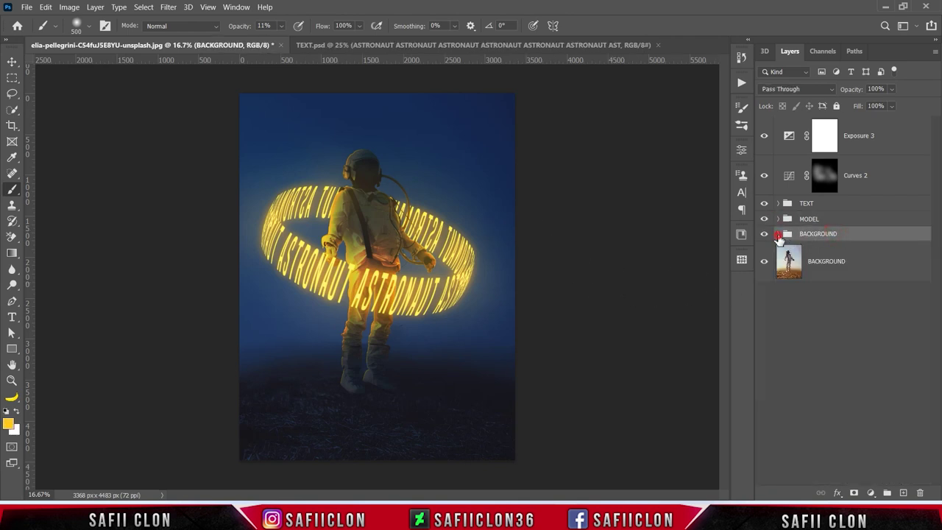
pyautogui.click(778, 235)
pyautogui.click(903, 272)
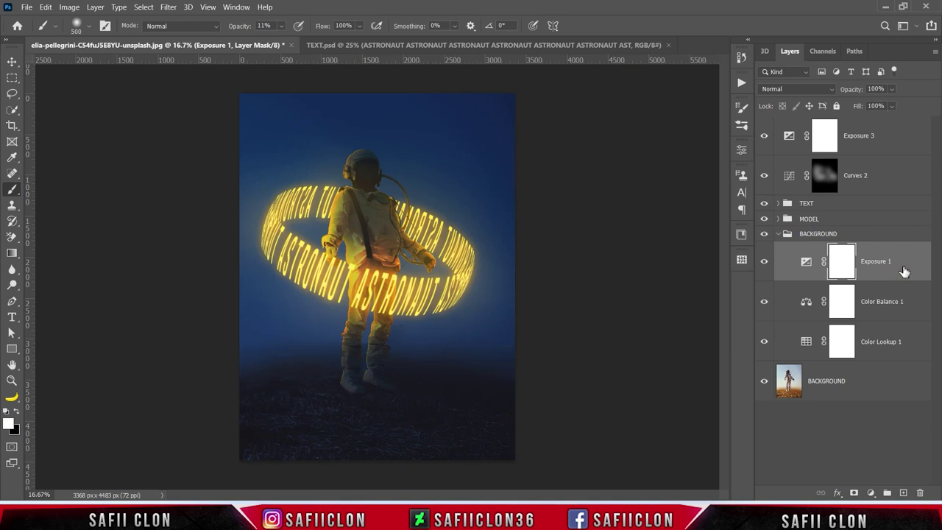
pyautogui.click(903, 493)
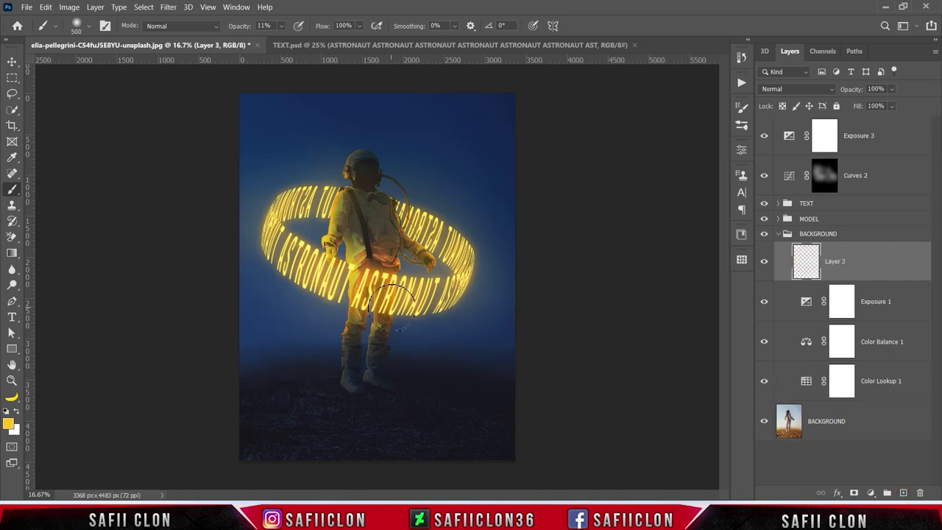
# Set up a 1457 px Soft Round brush at 100% opacity with white as foreground.
pyautogui.rightClick(10, 193)
pyautogui.click(47, 187)
pyautogui.click(91, 26)
pyautogui.click(81, 178)
pyautogui.click(139, 65)
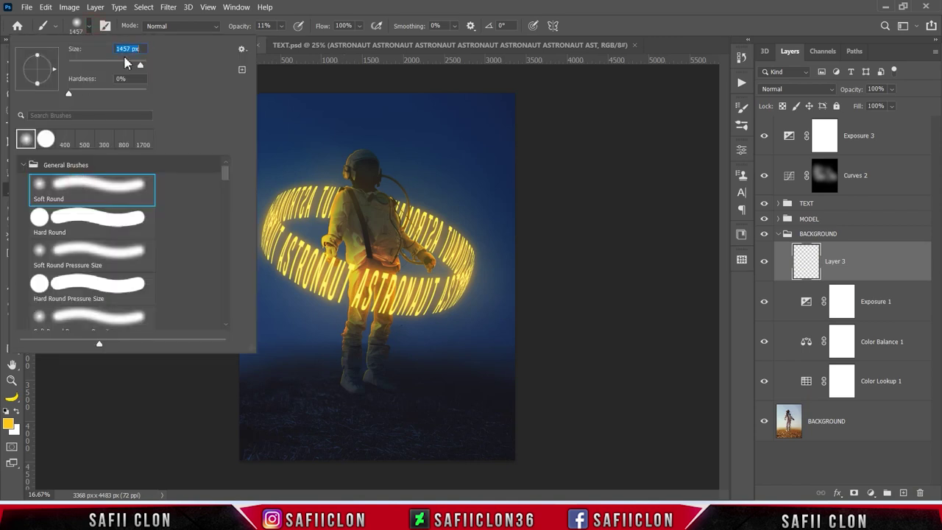
pyautogui.click(88, 26)
pyautogui.click(280, 26)
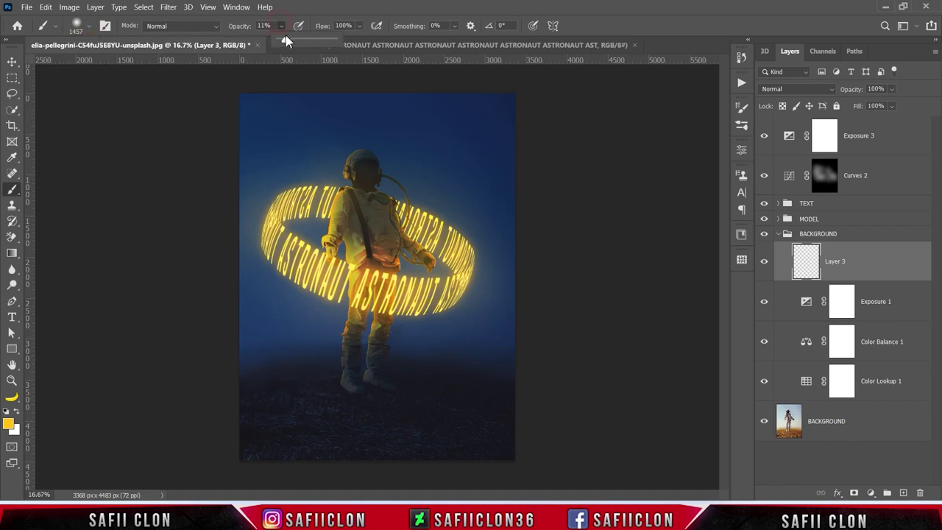
pyautogui.press('Return')
pyautogui.click(15, 413)
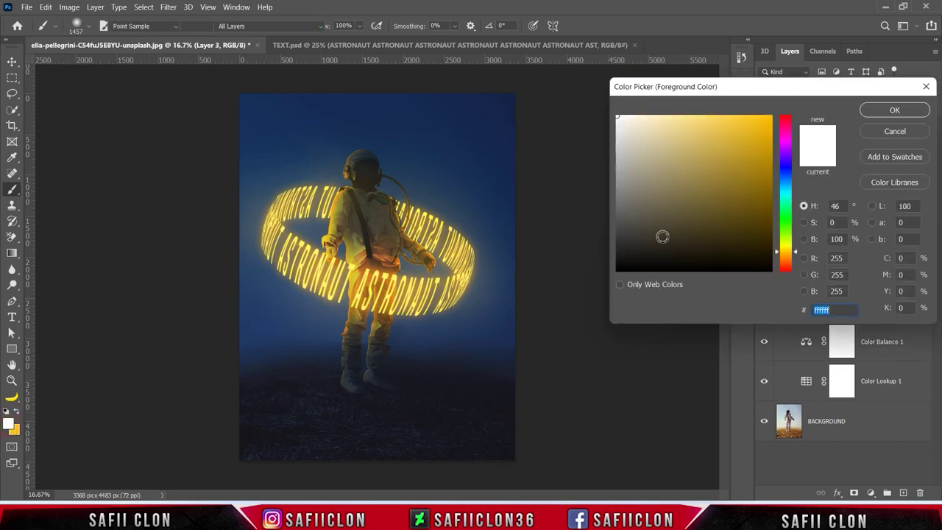
# Paint a soft pure-white glow behind the astronaut's head on Layer 3.
pyautogui.click(674, 210)
pyautogui.moveTo(632, 134); pyautogui.dragTo(616, 115)
pyautogui.click(875, 111)
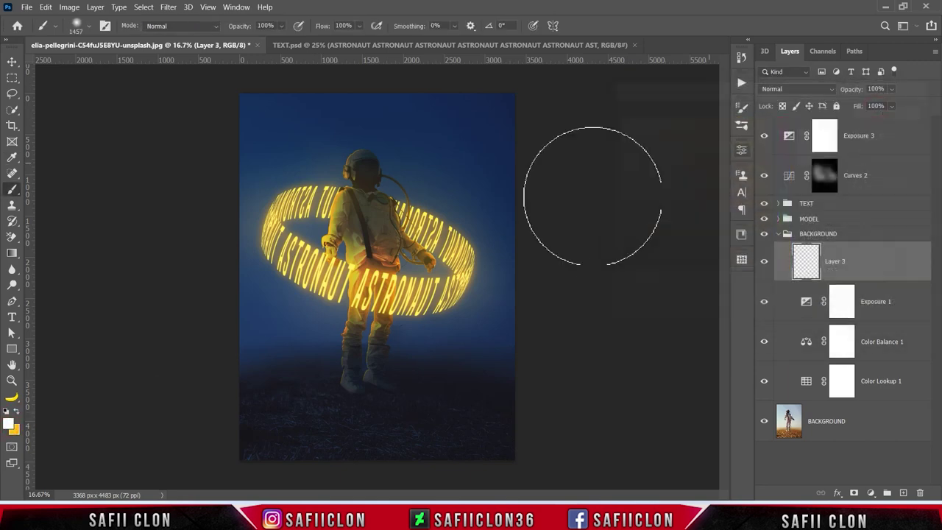
pyautogui.click(378, 185)
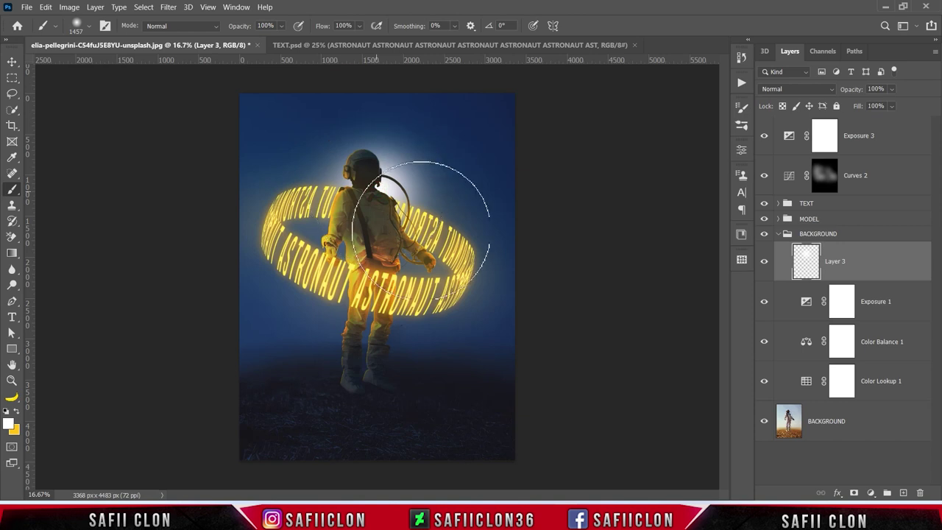
# Blend Layer 3 as Overlay at 77% fill.
pyautogui.click(785, 89)
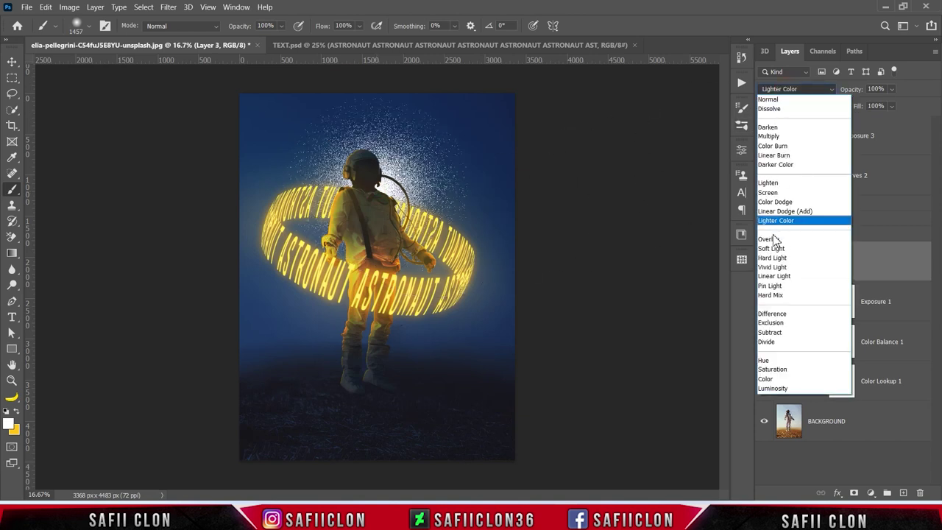
pyautogui.click(769, 239)
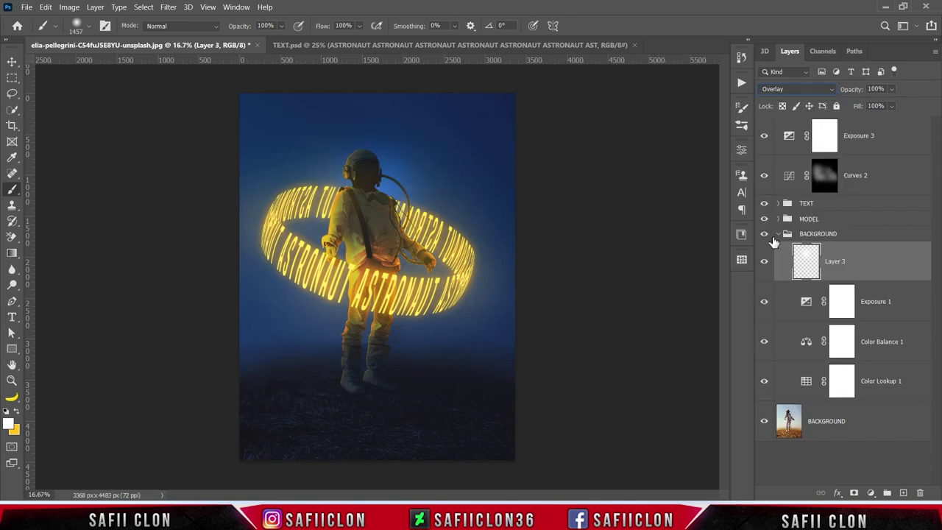
pyautogui.click(893, 107)
pyautogui.moveTo(904, 122); pyautogui.dragTo(895, 122)
pyautogui.moveTo(893, 110); pyautogui.dragTo(890, 111)
pyautogui.hotkey('ctrl', '-')
# Stretch and rotate the white glow into a wide band tilted about 51°.
pyautogui.hotkey('ctrl', 't')
pyautogui.moveTo(377, 140); pyautogui.dragTo(376, 172)
pyautogui.moveTo(452, 214)
pyautogui.mouseDown()
pyautogui.moveTo(481, 179)
pyautogui.moveTo(403, 94)
pyautogui.mouseUp()
pyautogui.moveTo(459, 203)
pyautogui.mouseDown()
pyautogui.moveTo(422, 248)
pyautogui.moveTo(544, 360)
pyautogui.mouseUp()
pyautogui.moveTo(541, 204); pyautogui.dragTo(589, 242)
pyautogui.moveTo(219, 260); pyautogui.dragTo(29, 191)
pyautogui.moveTo(616, 267); pyautogui.dragTo(515, 479)
pyautogui.moveTo(391, 122); pyautogui.dragTo(390, 99)
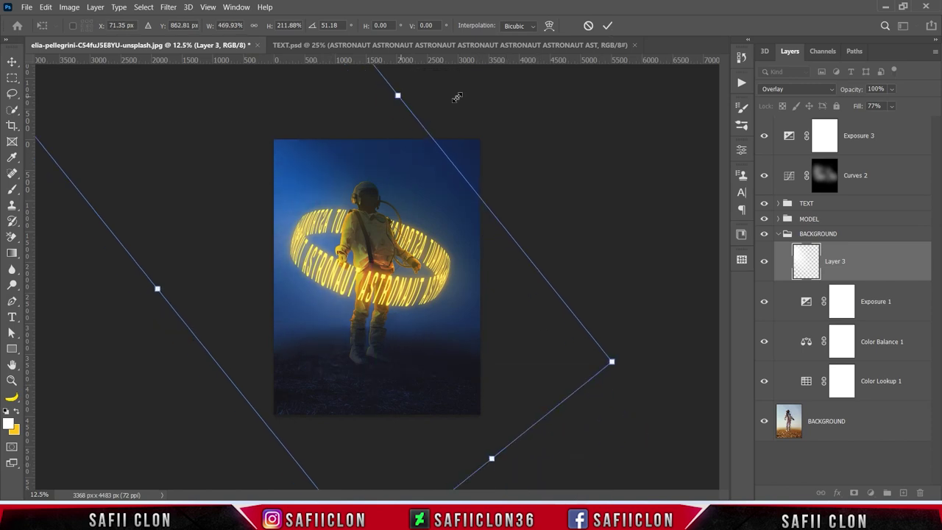
pyautogui.click(607, 27)
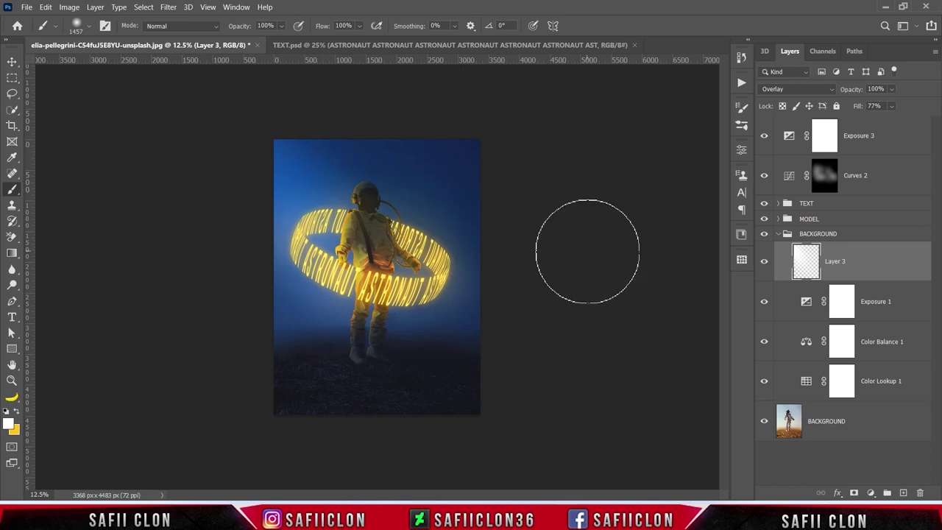
# Add empty Layer 4 with a 100% opacity brush and yellow fdc81a as foreground.
pyautogui.click(903, 491)
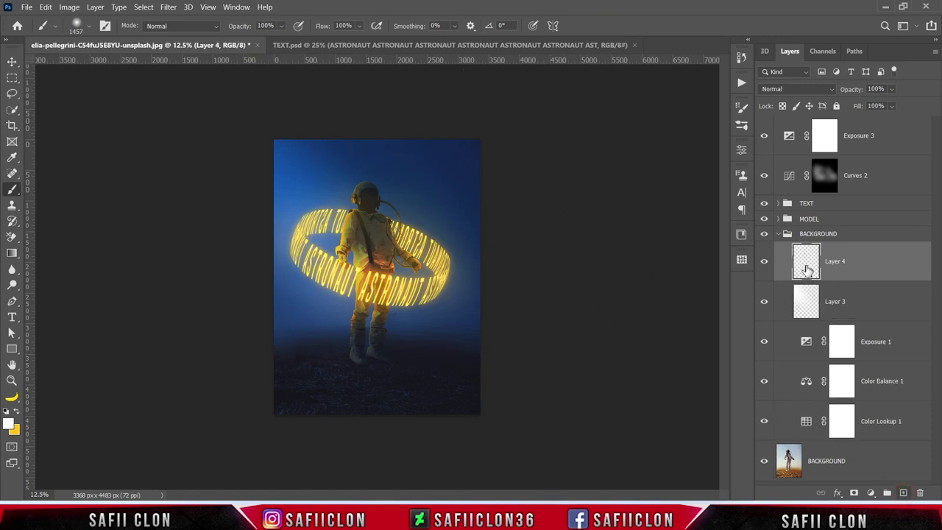
pyautogui.rightClick(17, 188)
pyautogui.click(56, 187)
pyautogui.click(281, 26)
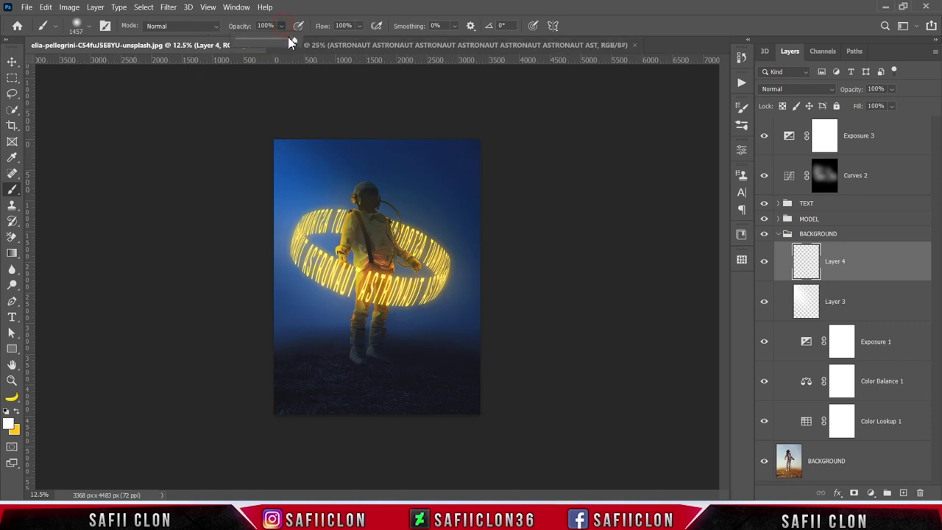
pyautogui.click(285, 30)
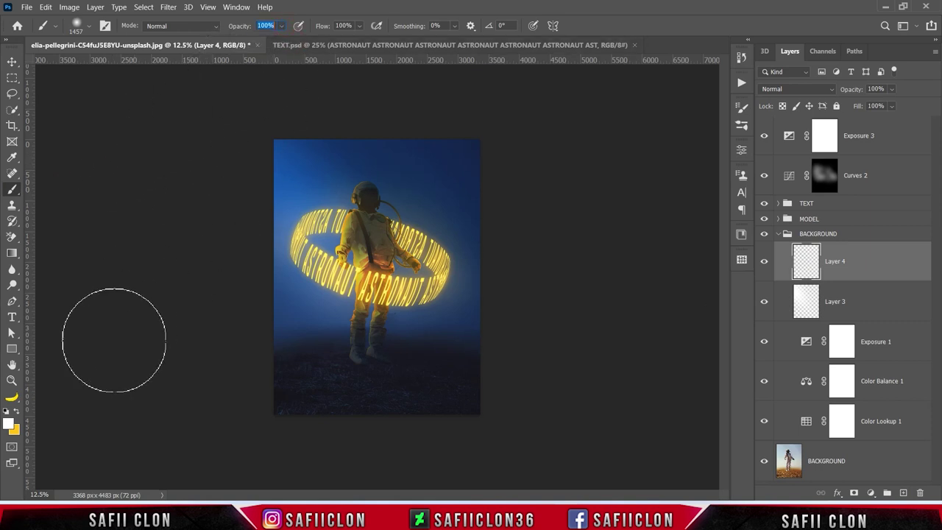
pyautogui.click(17, 414)
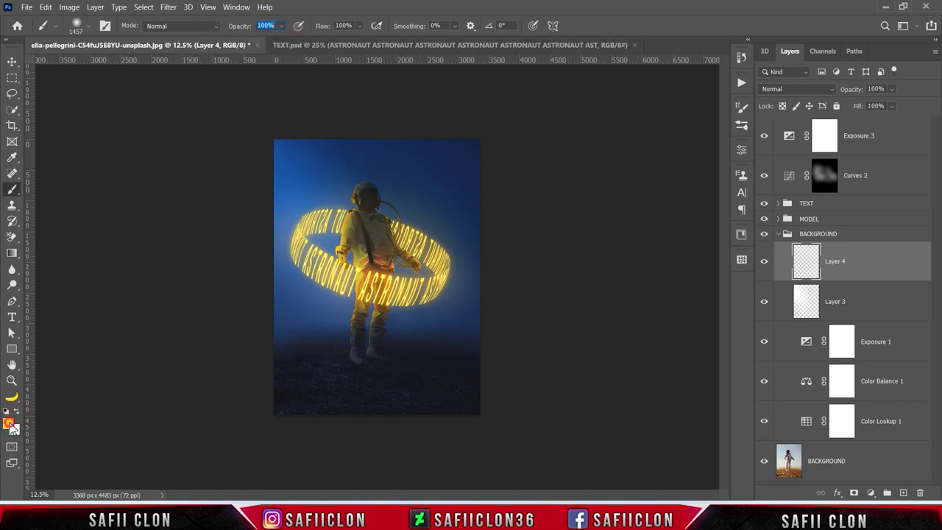
# Paint a yellow glow behind the astronaut's head on Layer 4.
pyautogui.click(8, 424)
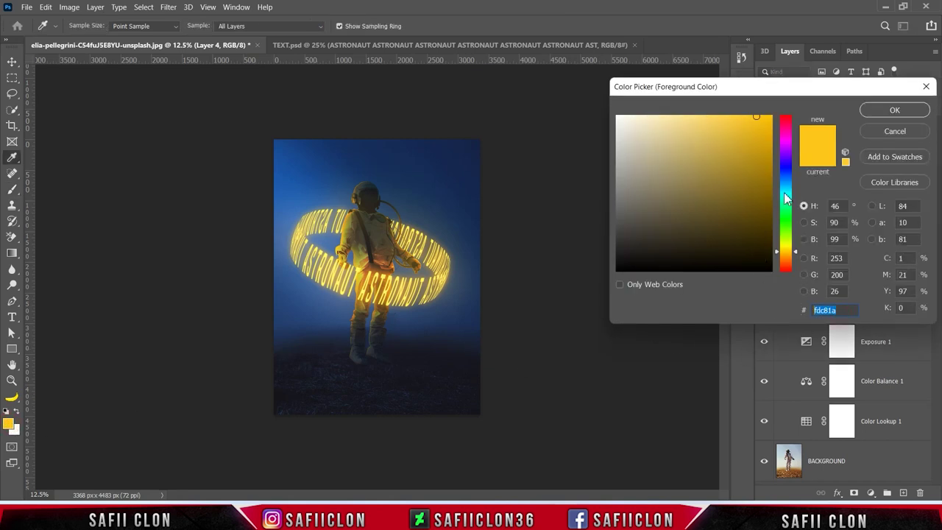
pyautogui.click(892, 111)
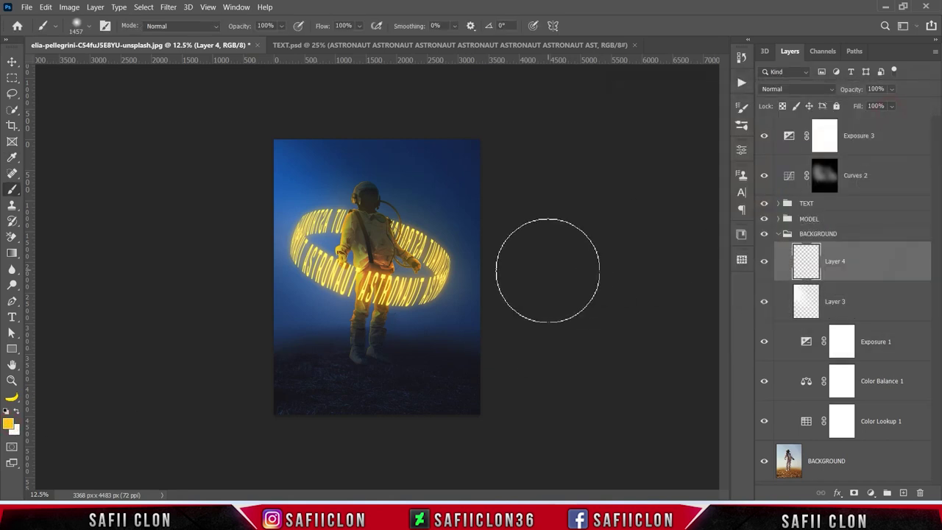
pyautogui.click(391, 193)
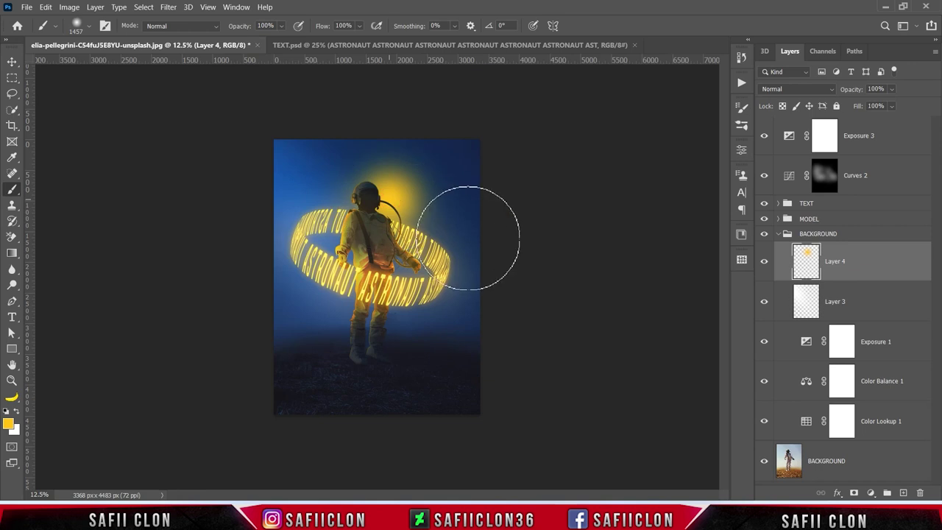
# Blend Layer 4 as Linear Dodge (Add) at 74% fill.
pyautogui.click(791, 92)
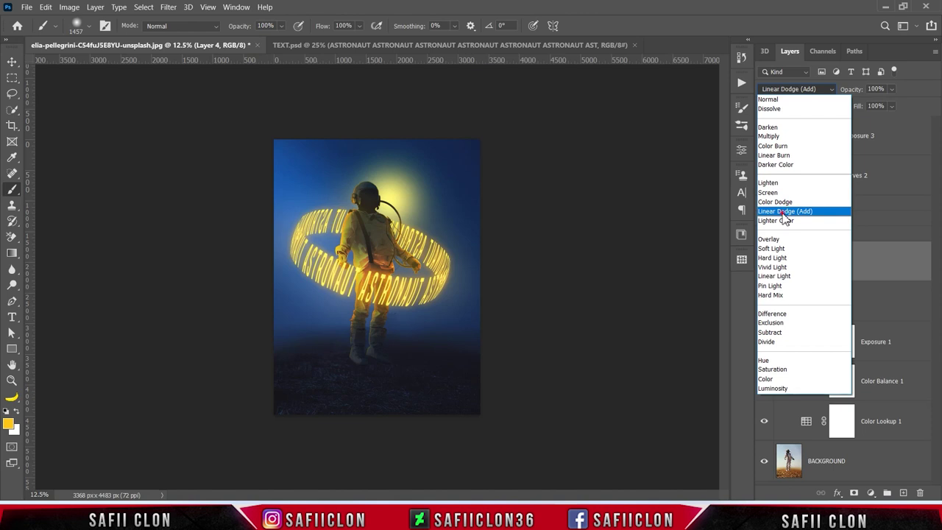
pyautogui.click(785, 212)
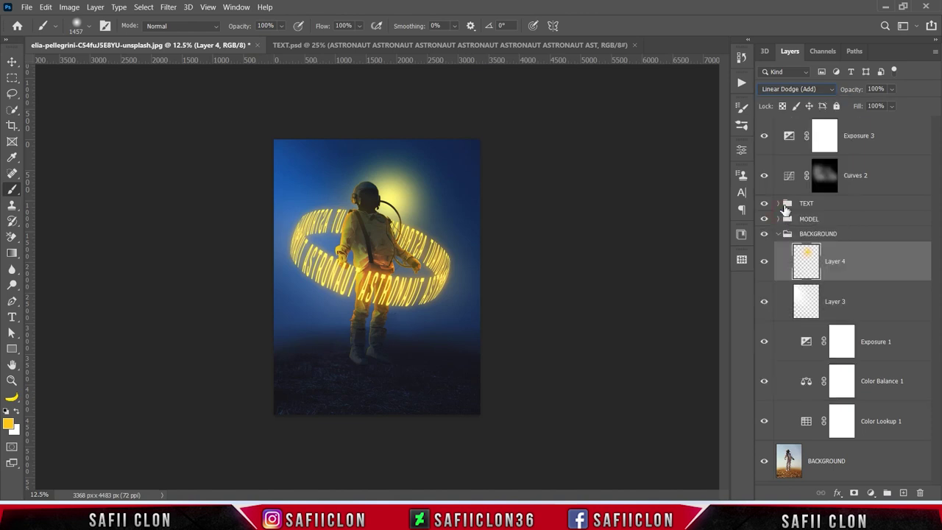
pyautogui.click(892, 106)
pyautogui.moveTo(906, 122); pyautogui.dragTo(902, 123)
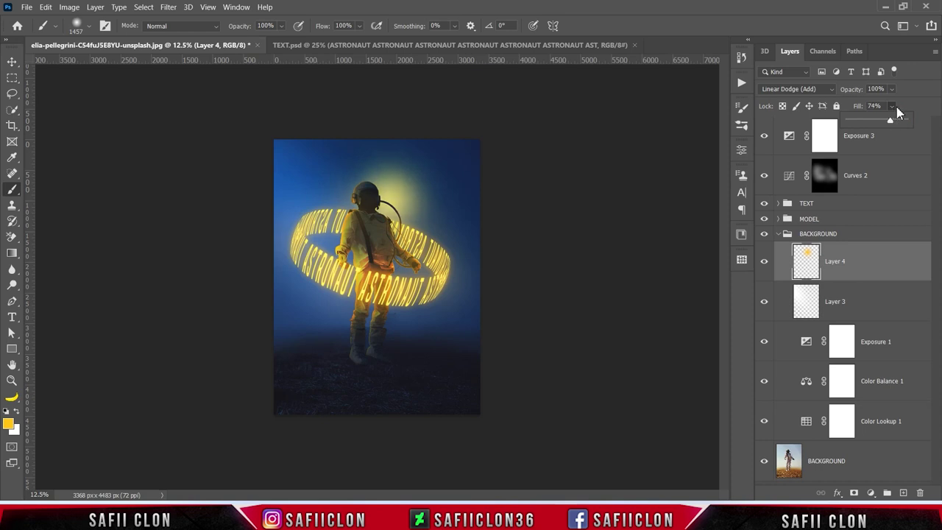
pyautogui.moveTo(891, 107); pyautogui.dragTo(888, 107)
pyautogui.hotkey('ctrl', 't')
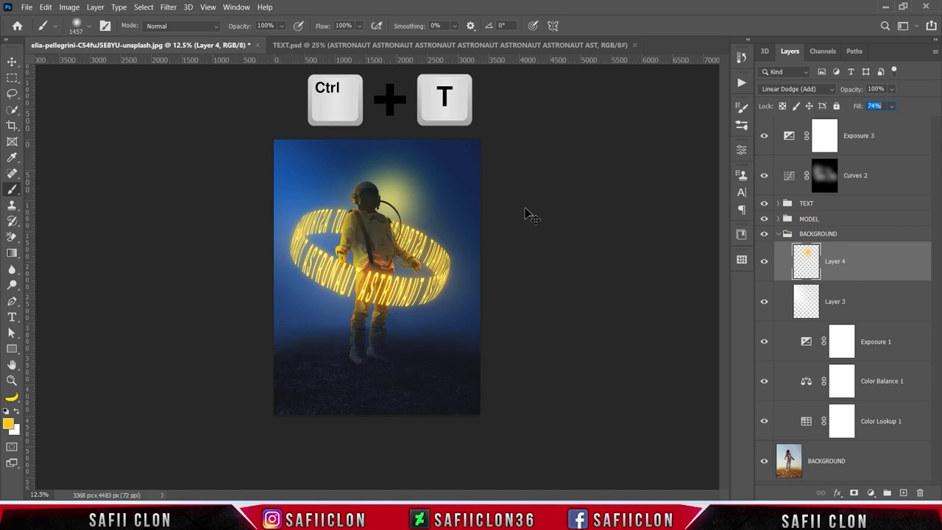
# Shape Layer 4's yellow glow into a 51.4° diagonal beam from the upper left at 50% fill.
pyautogui.moveTo(462, 207); pyautogui.dragTo(661, 206)
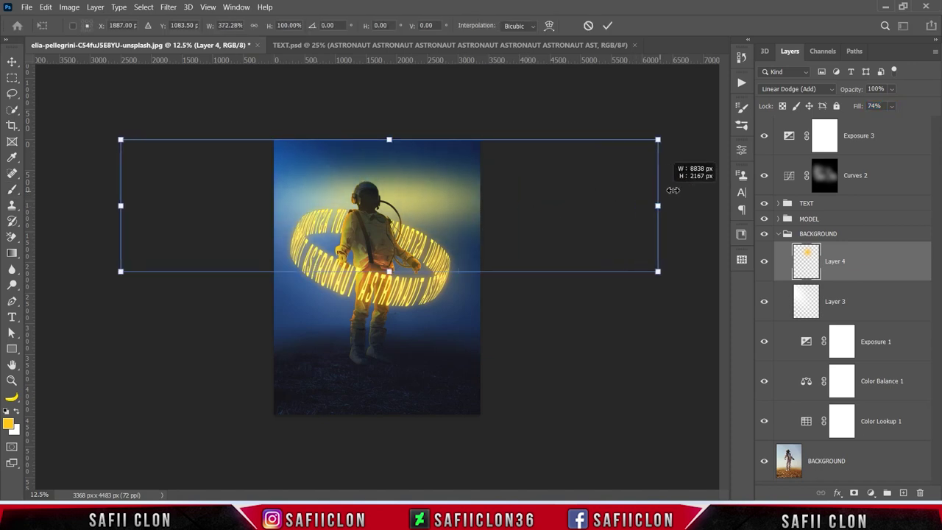
pyautogui.moveTo(390, 120)
pyautogui.mouseDown()
pyautogui.moveTo(423, 142)
pyautogui.moveTo(446, 210)
pyautogui.mouseUp()
pyautogui.moveTo(551, 212); pyautogui.dragTo(548, 286)
pyautogui.moveTo(437, 359); pyautogui.dragTo(518, 435)
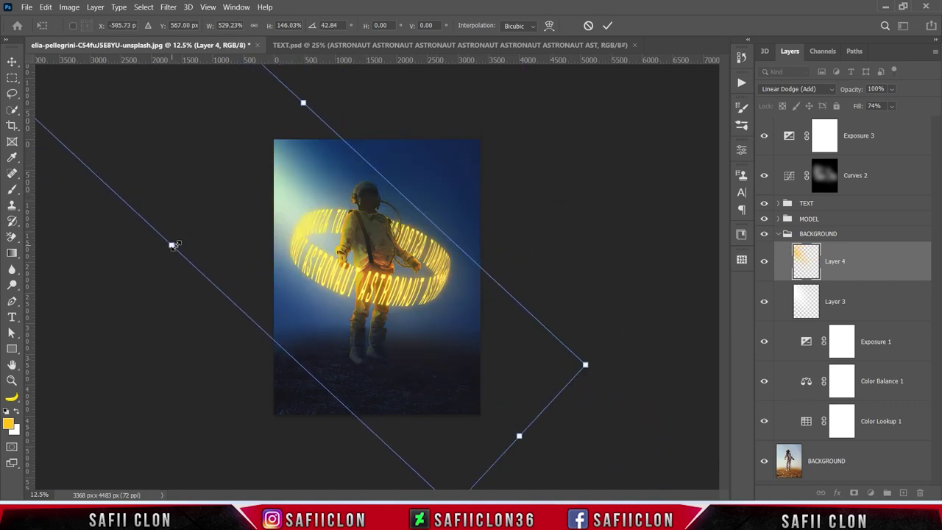
pyautogui.moveTo(167, 245); pyautogui.dragTo(151, 263)
pyautogui.moveTo(304, 216); pyautogui.dragTo(300, 226)
pyautogui.moveTo(595, 318); pyautogui.dragTo(574, 366)
pyautogui.moveTo(354, 322)
pyautogui.mouseDown()
pyautogui.moveTo(382, 370)
pyautogui.moveTo(359, 323)
pyautogui.mouseUp()
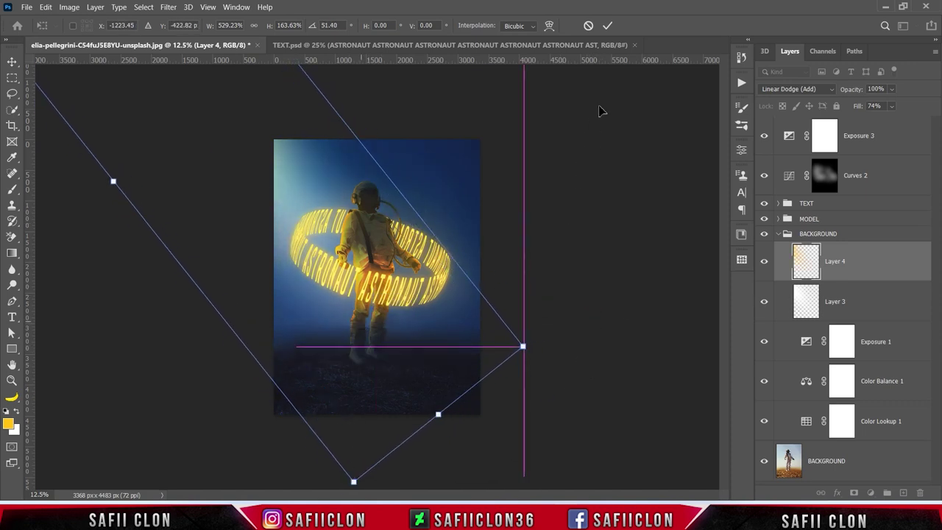
pyautogui.click(606, 26)
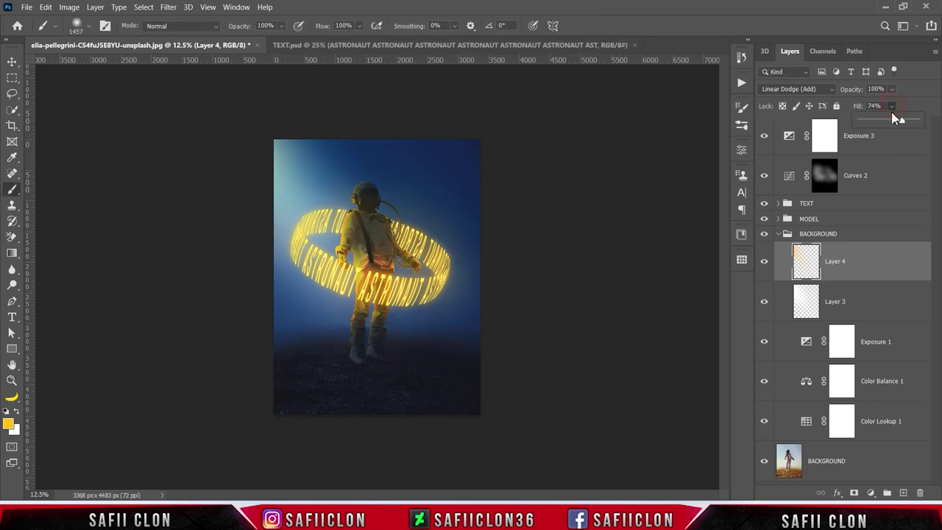
pyautogui.moveTo(891, 122); pyautogui.dragTo(889, 122)
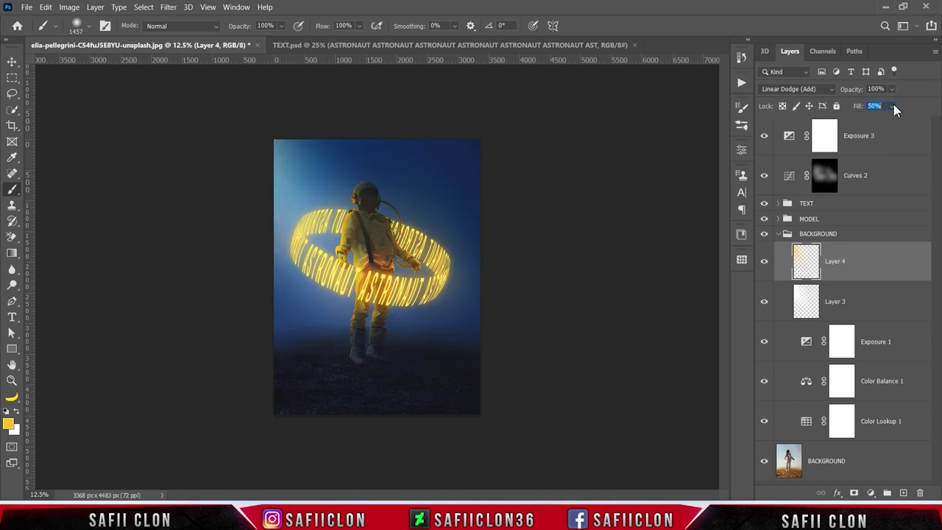
pyautogui.click(903, 492)
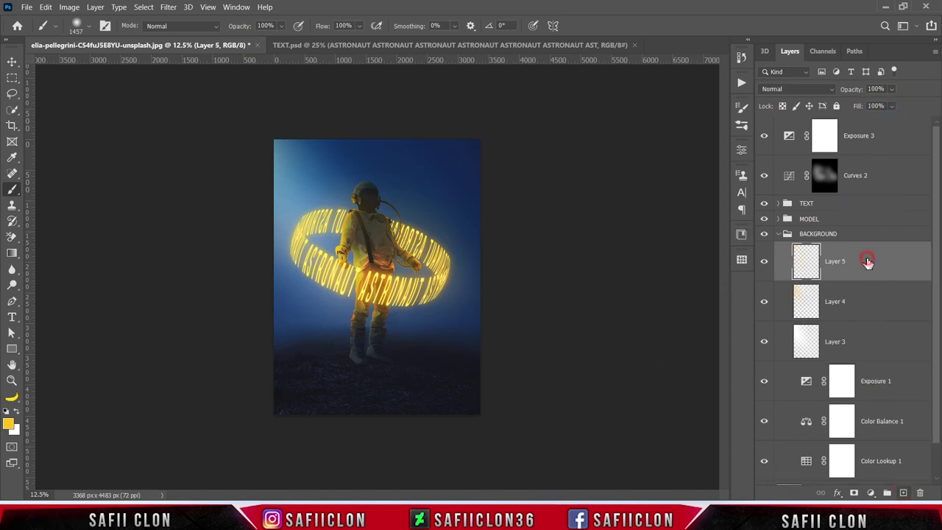
# Paint a yellow glow on the ground at the astronaut's feet with a ~495 px brush.
pyautogui.rightClick(13, 190)
pyautogui.click(62, 189)
pyautogui.click(89, 26)
pyautogui.moveTo(141, 70); pyautogui.dragTo(139, 69)
pyautogui.click(89, 27)
pyautogui.click(294, 40)
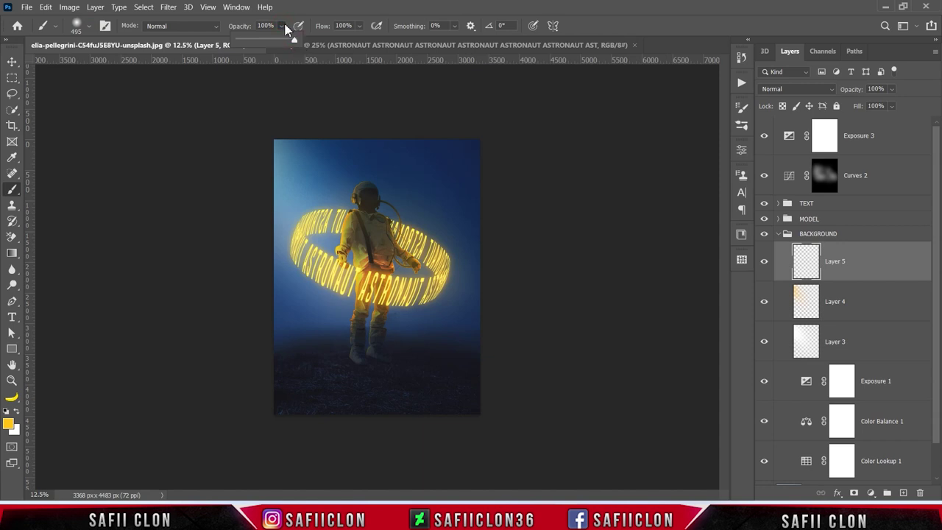
pyautogui.click(8, 424)
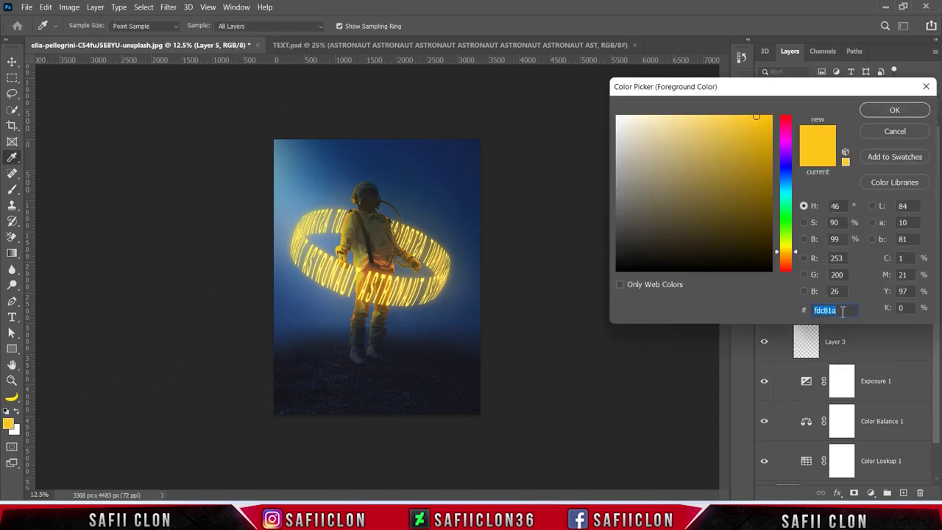
pyautogui.click(894, 110)
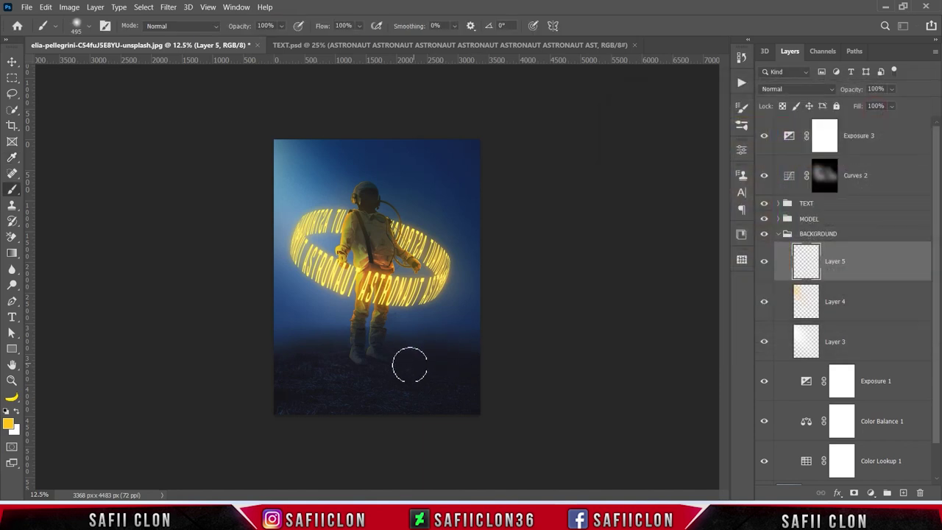
pyautogui.press(']')
pyautogui.press(']')
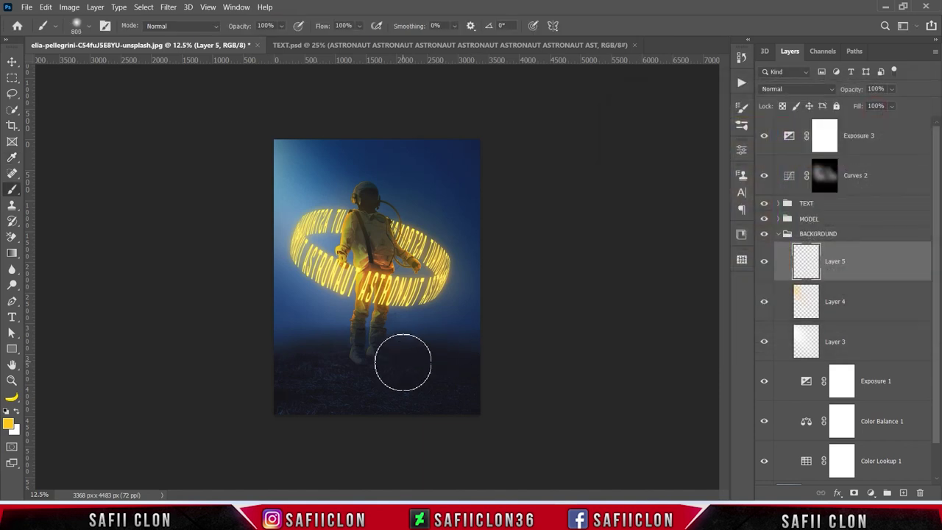
pyautogui.click(402, 362)
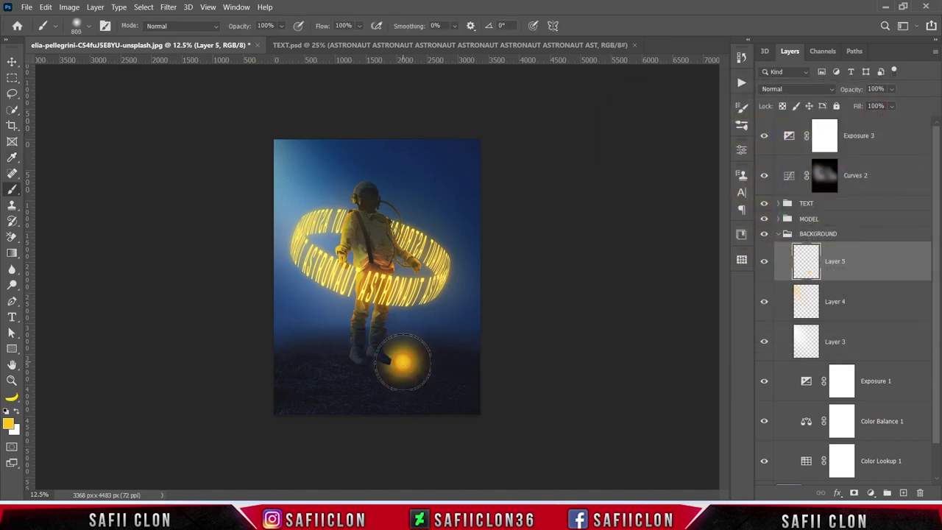
# Blend Layer 5 as Color Dodge at 82% fill.
pyautogui.click(813, 89)
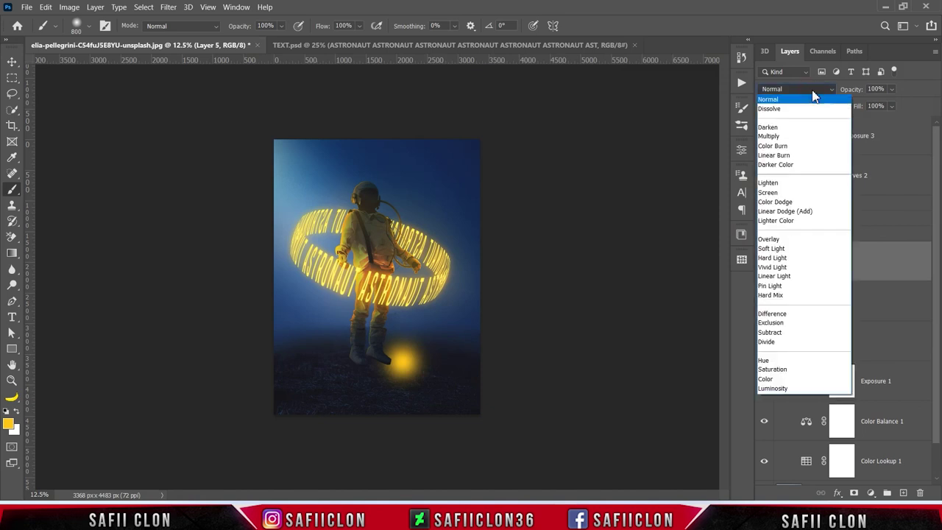
pyautogui.click(772, 203)
pyautogui.click(892, 106)
pyautogui.moveTo(889, 120); pyautogui.dragTo(891, 120)
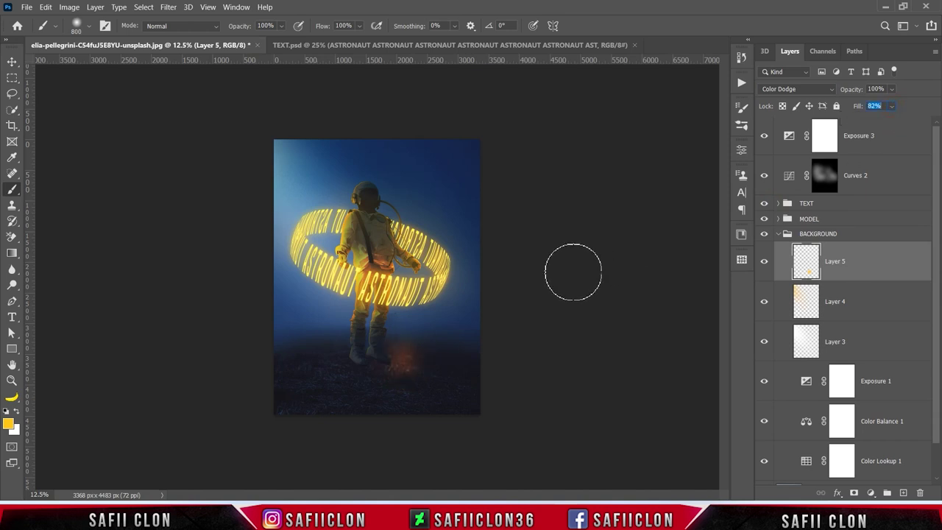
pyautogui.hotkey('ctrl', '+')
pyautogui.hotkey('ctrl', '+')
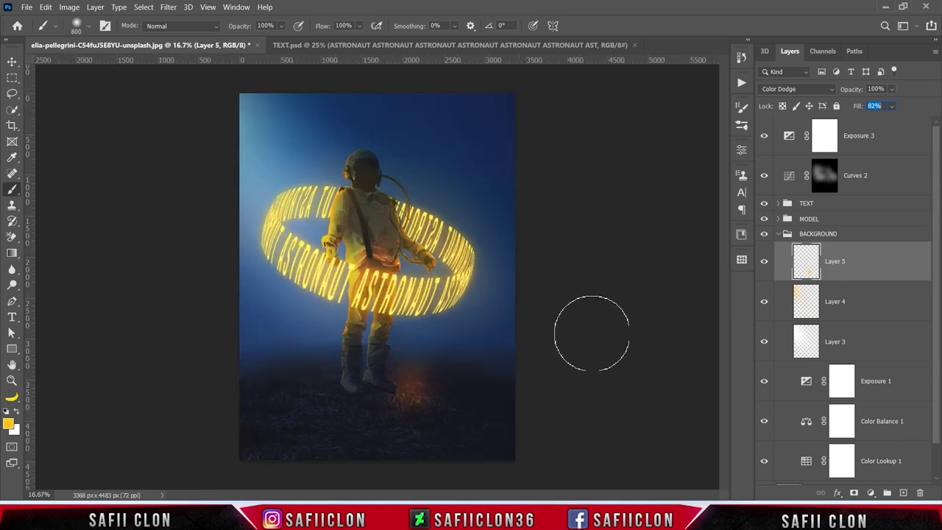
# Stretch Layer 5's ground glow into a wide, tall band beneath the astronaut, then add empty Layer 6 above it.
pyautogui.hotkey('ctrl', 't')
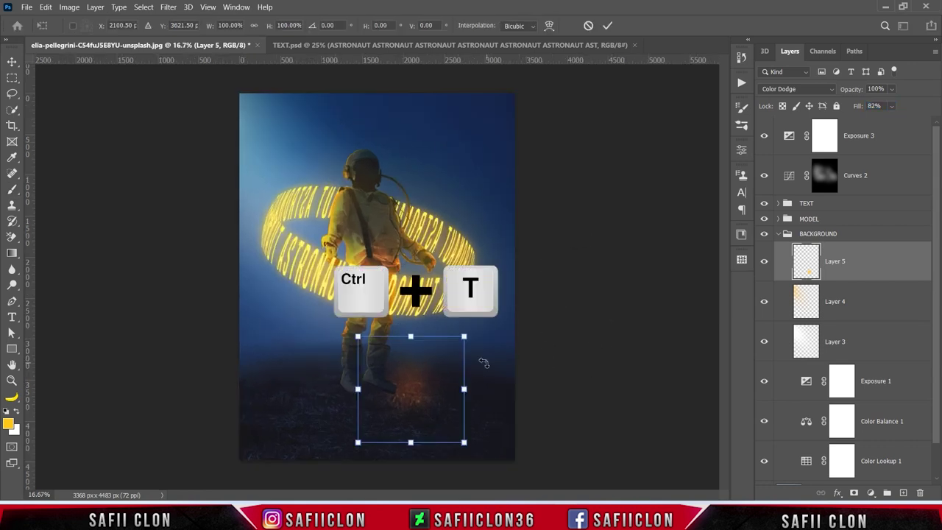
pyautogui.moveTo(411, 337); pyautogui.dragTo(410, 362)
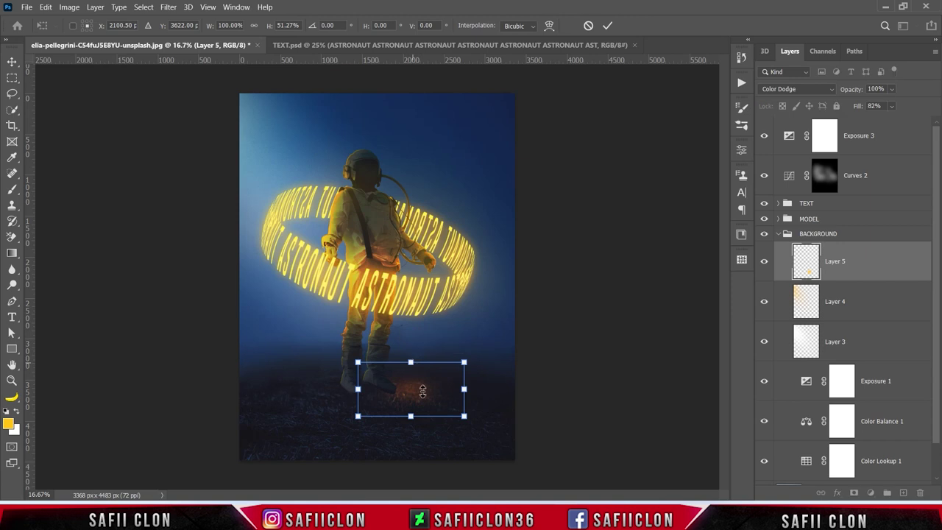
pyautogui.moveTo(425, 395)
pyautogui.mouseDown()
pyautogui.moveTo(422, 448)
pyautogui.moveTo(538, 441)
pyautogui.moveTo(558, 425)
pyautogui.mouseUp()
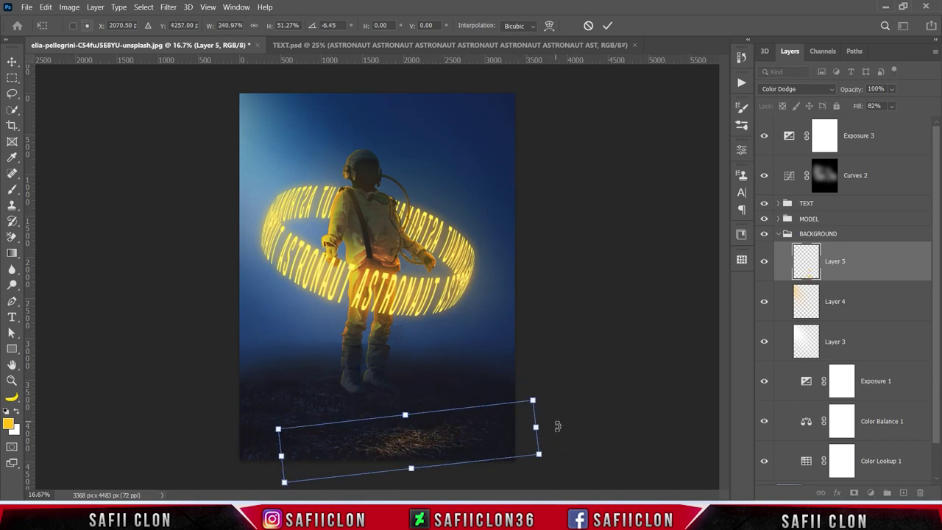
pyautogui.moveTo(421, 441); pyautogui.dragTo(441, 425)
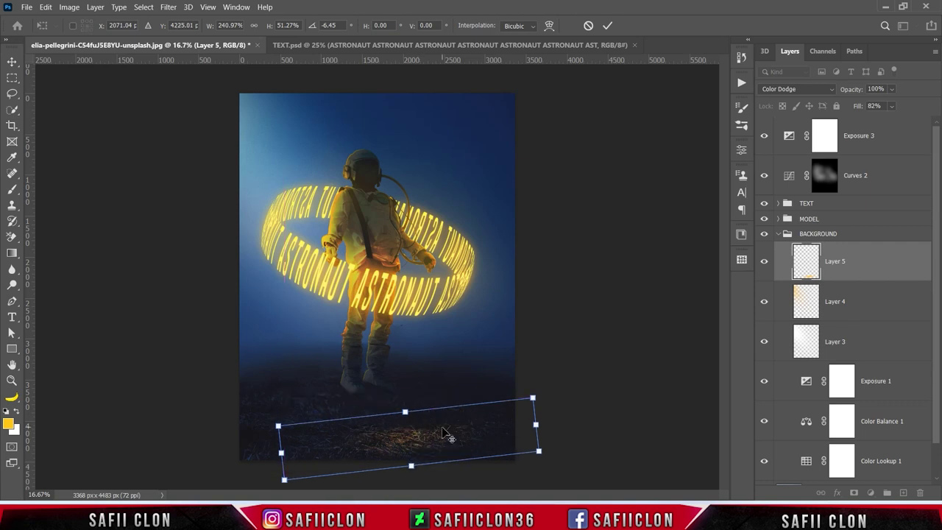
pyautogui.moveTo(405, 405); pyautogui.dragTo(404, 397)
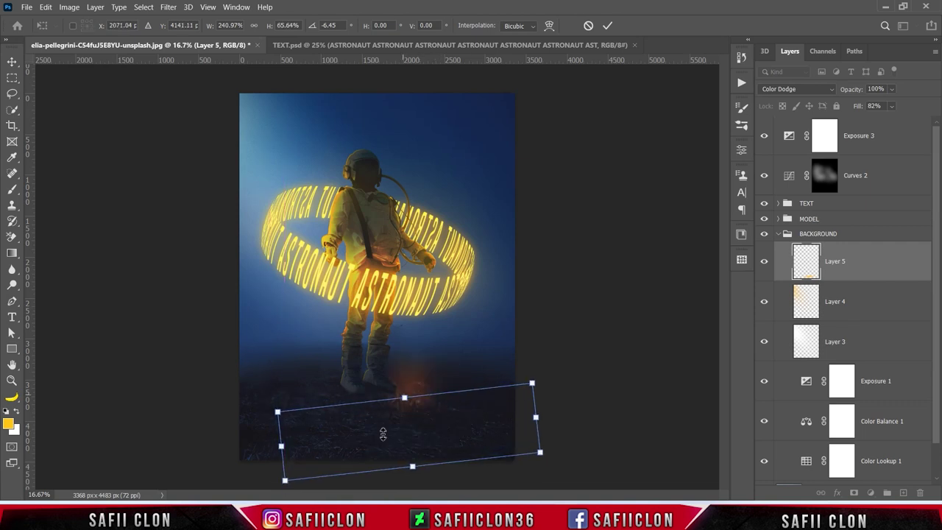
pyautogui.moveTo(281, 446); pyautogui.dragTo(263, 447)
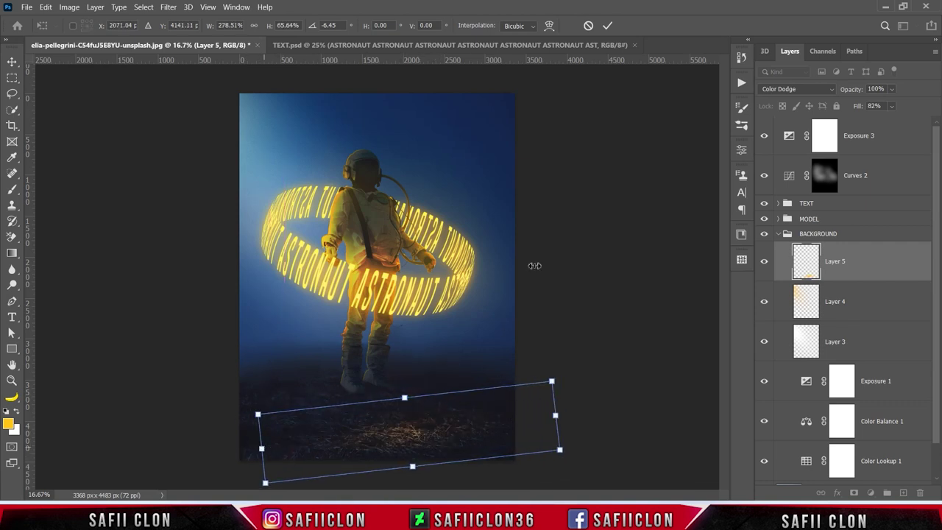
pyautogui.click(609, 25)
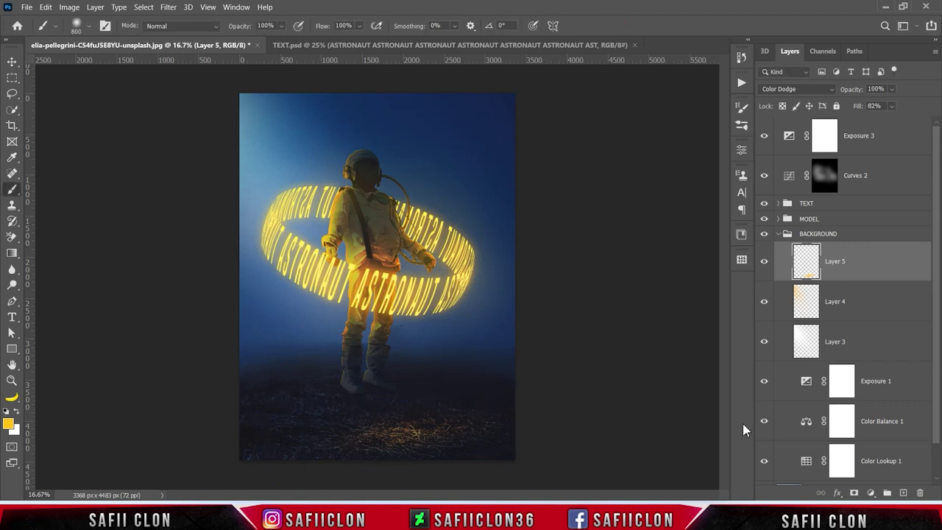
pyautogui.click(902, 493)
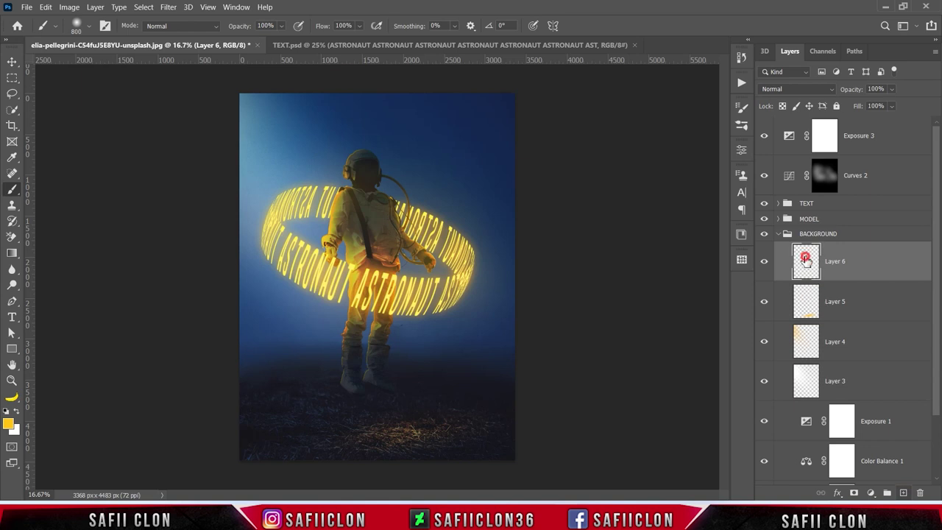
# Paint an orange glow dab by the astronaut's feet and set it to Color Dodge at 66% fill.
pyautogui.click(333, 397)
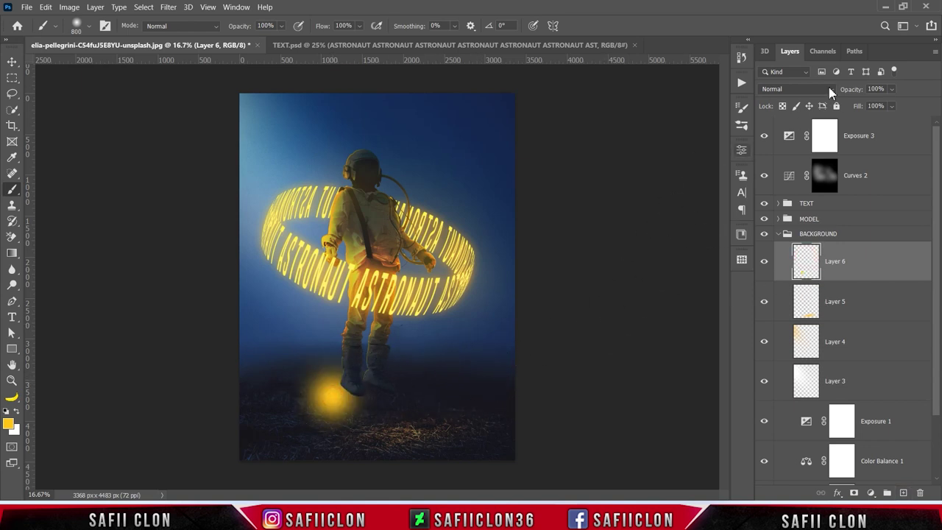
pyautogui.click(828, 89)
pyautogui.click(772, 203)
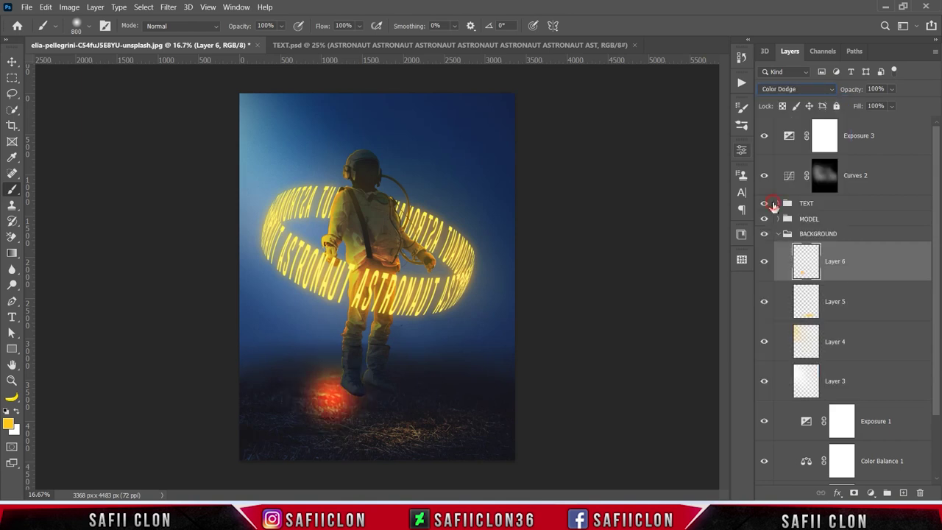
pyautogui.click(891, 106)
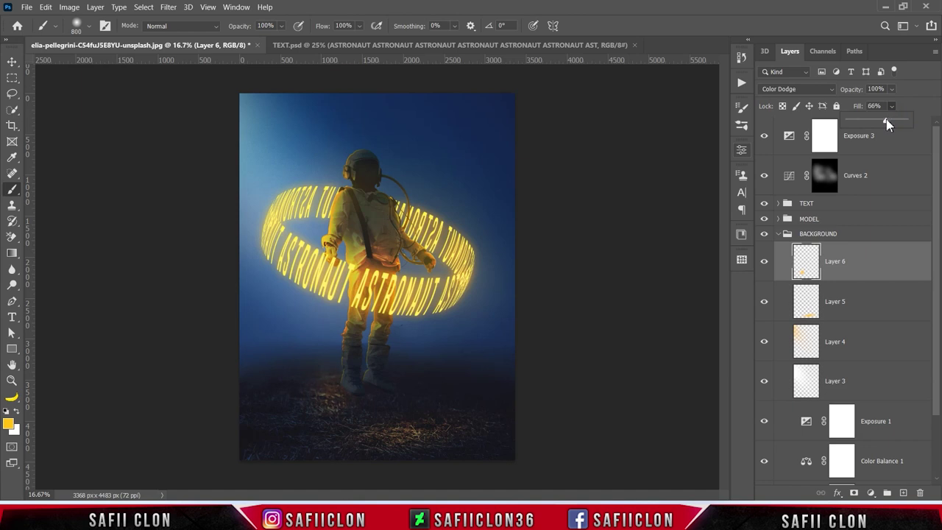
pyautogui.click(869, 256)
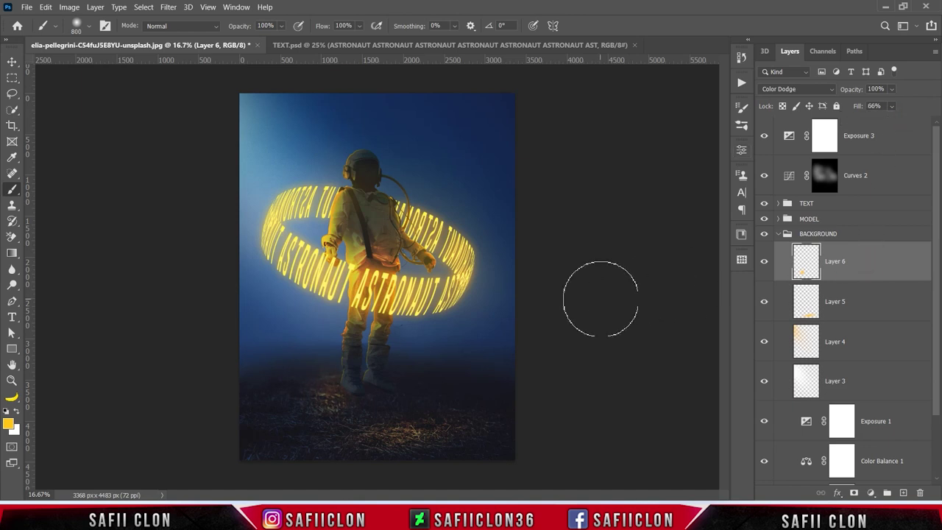
# Move the glow toward the feet, flattening, widening and tilting it onto the ground.
pyautogui.hotkey('ctrl', 't')
pyautogui.moveTo(342, 398); pyautogui.dragTo(303, 425)
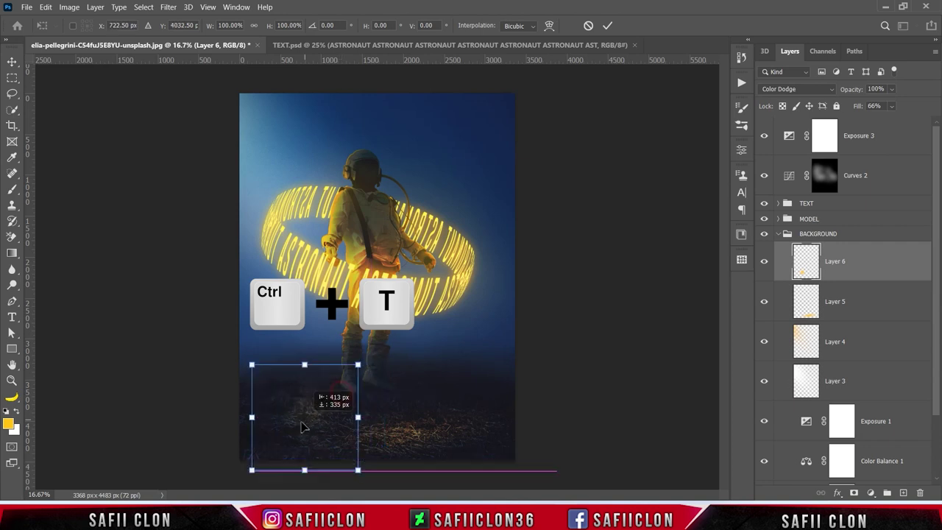
pyautogui.moveTo(343, 423); pyautogui.dragTo(424, 423)
pyautogui.moveTo(294, 371); pyautogui.dragTo(294, 387)
pyautogui.moveTo(295, 479)
pyautogui.mouseDown()
pyautogui.moveTo(315, 479)
pyautogui.moveTo(299, 481)
pyautogui.mouseUp()
pyautogui.moveTo(368, 412); pyautogui.dragTo(379, 416)
pyautogui.moveTo(439, 403); pyautogui.dragTo(395, 405)
pyautogui.moveTo(336, 422); pyautogui.dragTo(333, 417)
pyautogui.moveTo(386, 370)
pyautogui.mouseDown()
pyautogui.moveTo(367, 381)
pyautogui.moveTo(377, 407)
pyautogui.mouseUp()
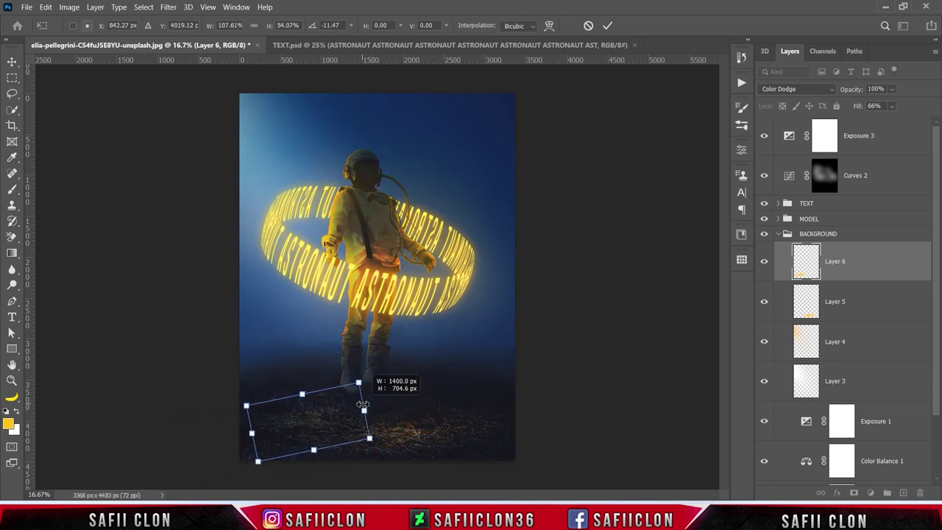
pyautogui.click(608, 27)
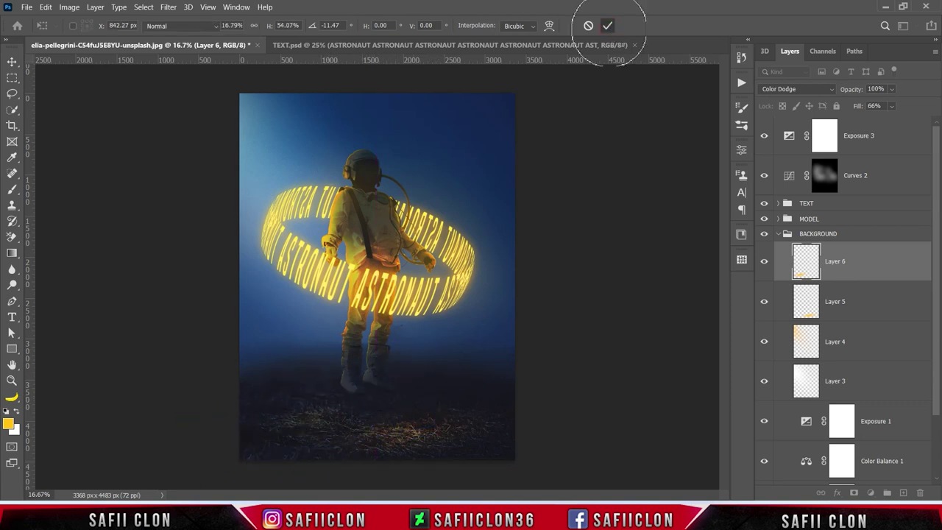
# Lower Layer 6's fill to 46% and collapse the BACKGROUND group.
pyautogui.press('b')
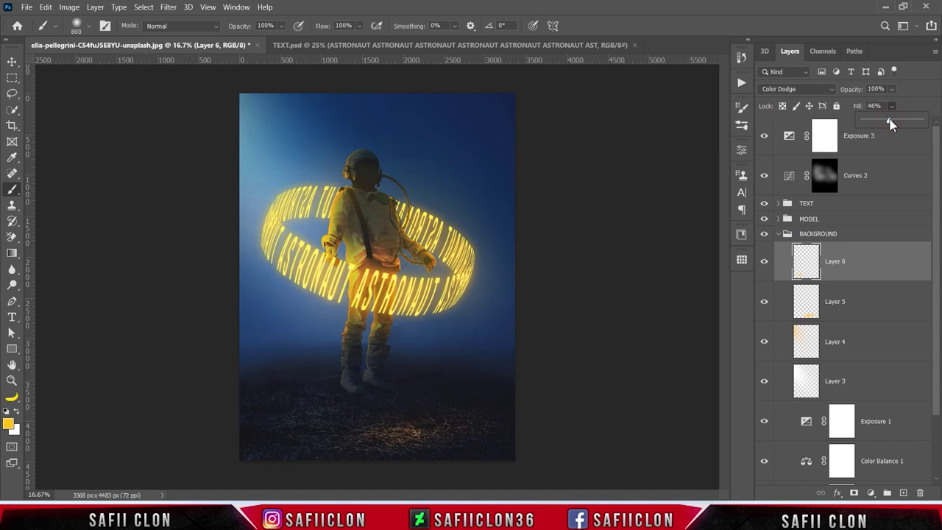
pyautogui.click(893, 106)
pyautogui.click(777, 237)
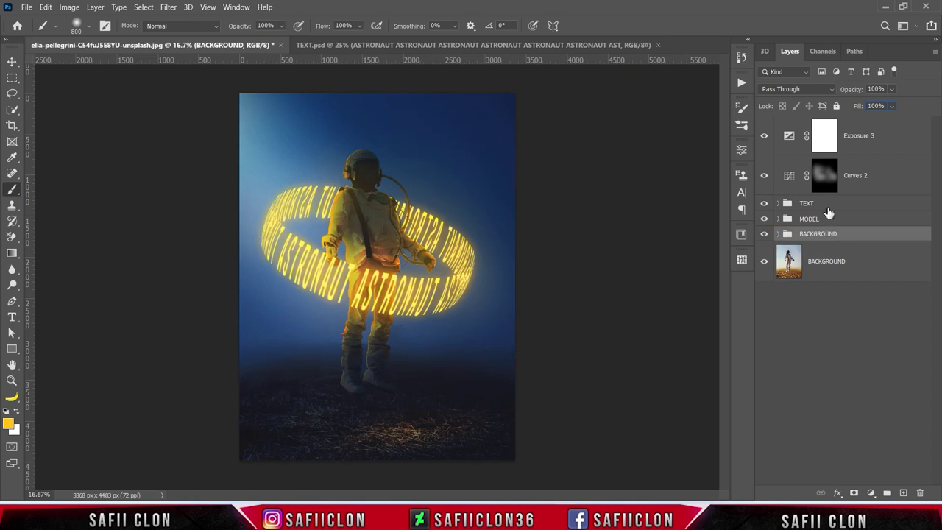
# Expand the TEXT group and select the text ring's Layer 1.
pyautogui.click(828, 206)
pyautogui.click(779, 204)
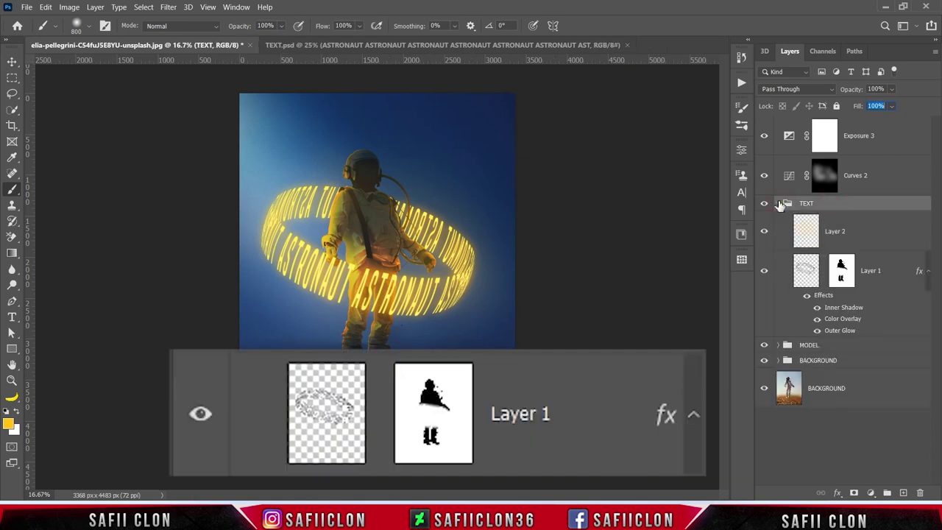
pyautogui.click(811, 270)
# Tilt the ASTRONAUT ring about 6°, resize it slightly, and nudge it up and left.
pyautogui.hotkey('ctrl', 't')
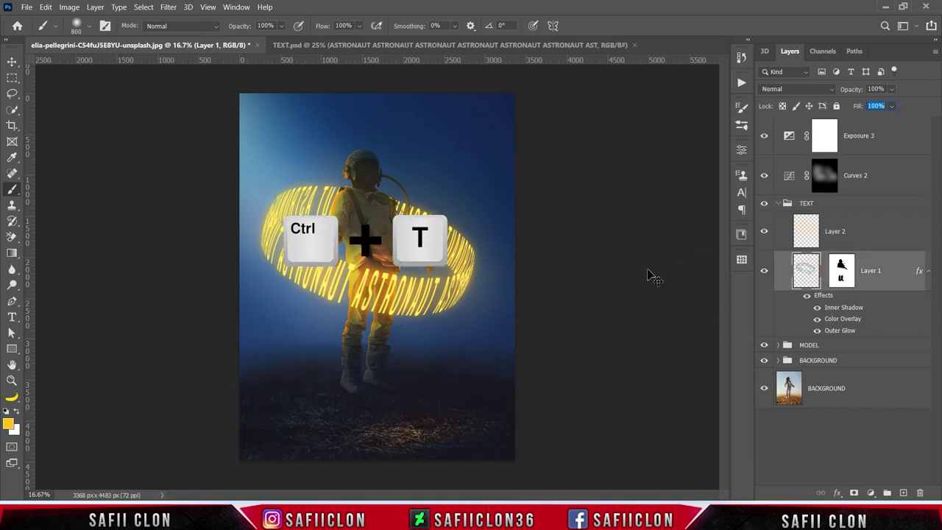
pyautogui.moveTo(507, 220)
pyautogui.mouseDown()
pyautogui.moveTo(488, 255)
pyautogui.moveTo(467, 259)
pyautogui.mouseUp()
pyautogui.moveTo(472, 197); pyautogui.dragTo(470, 200)
pyautogui.moveTo(475, 352); pyautogui.dragTo(480, 350)
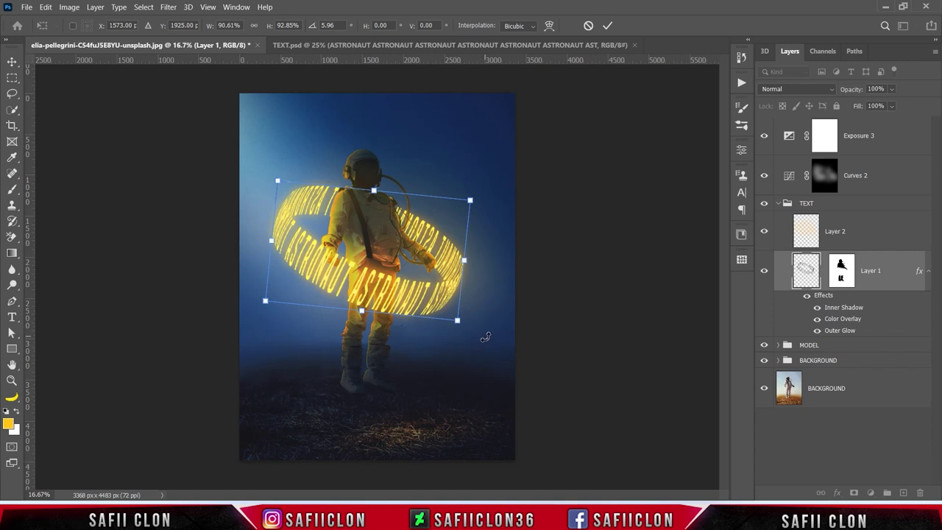
pyautogui.moveTo(406, 292); pyautogui.dragTo(412, 291)
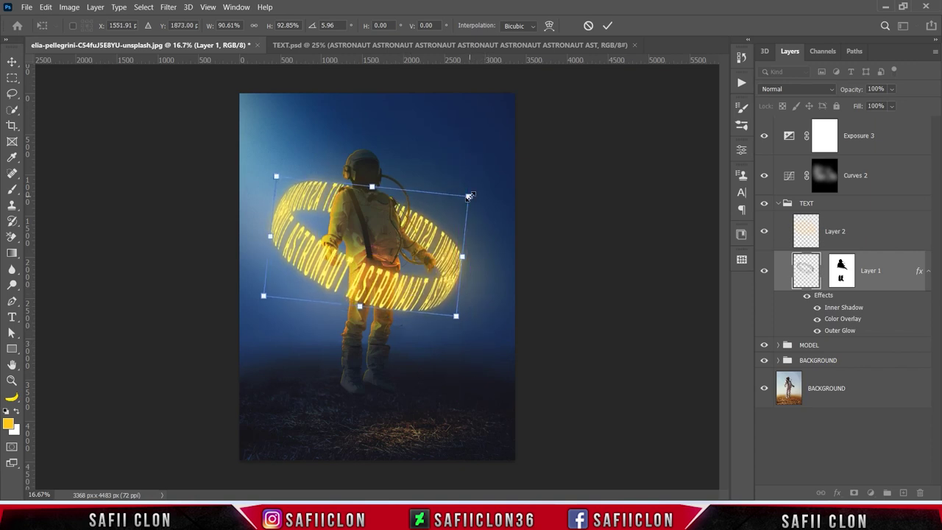
pyautogui.moveTo(469, 197); pyautogui.dragTo(473, 195)
pyautogui.click(607, 26)
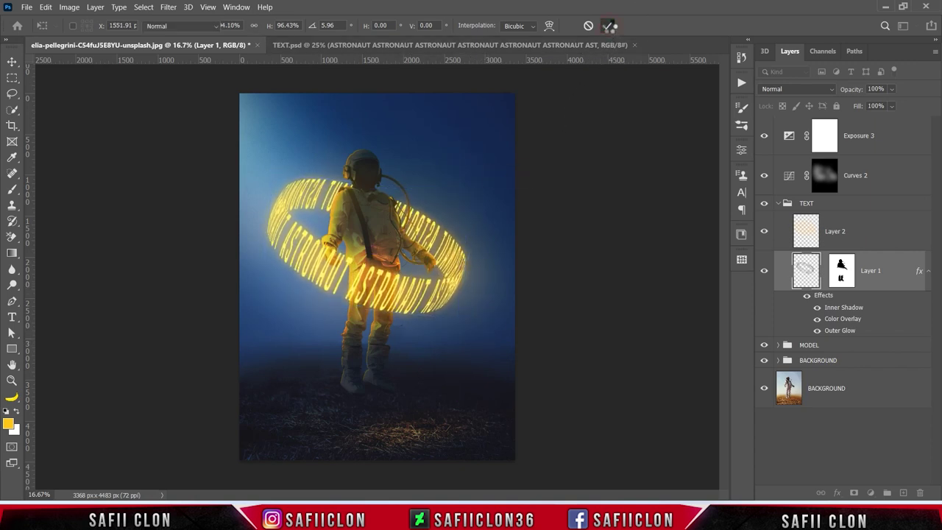
# Toggle the ring's visibility to compare, collapse TEXT, and select Exposure 3.
pyautogui.click(764, 271)
pyautogui.click(765, 272)
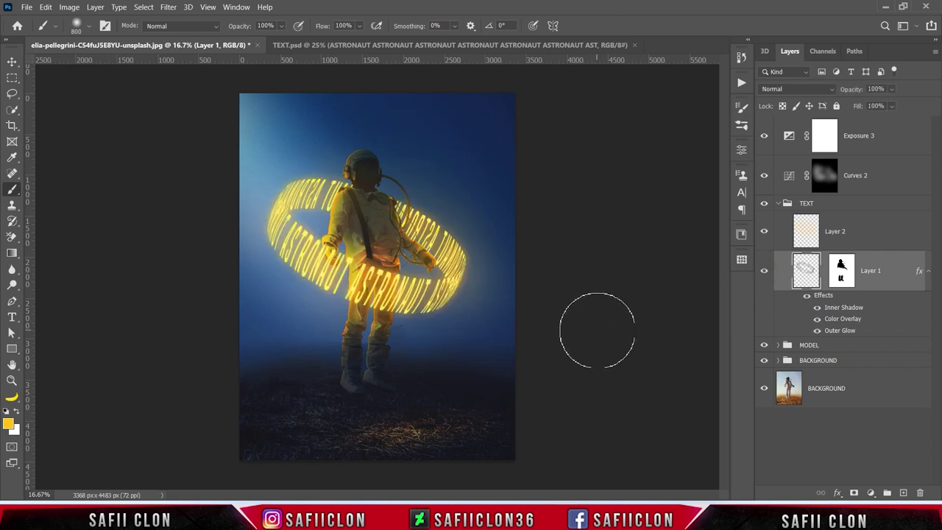
pyautogui.click(779, 204)
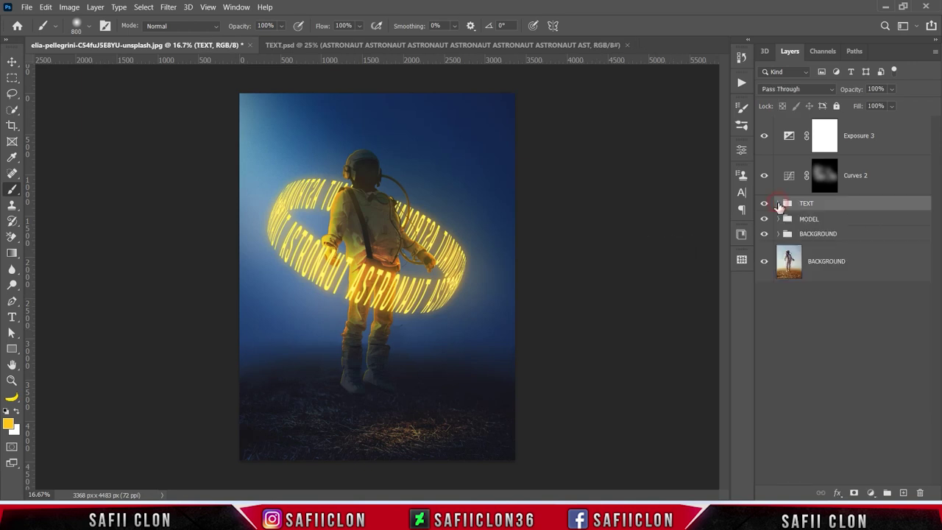
pyautogui.click(900, 141)
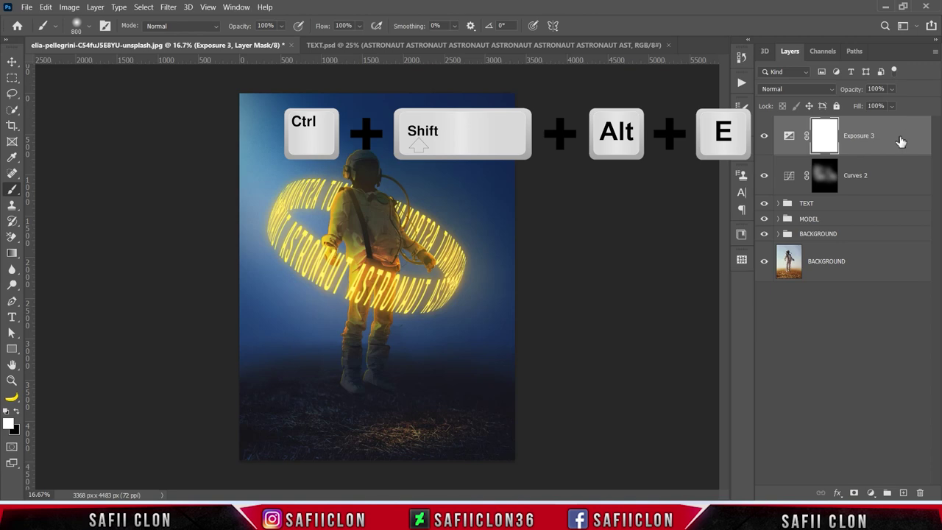
# Stamp all visible layers into Layer 7, convert it to a smart object, and apply Camera Raw Filter.
pyautogui.hotkey('ctrl', 'shift', 'alt', 'e')
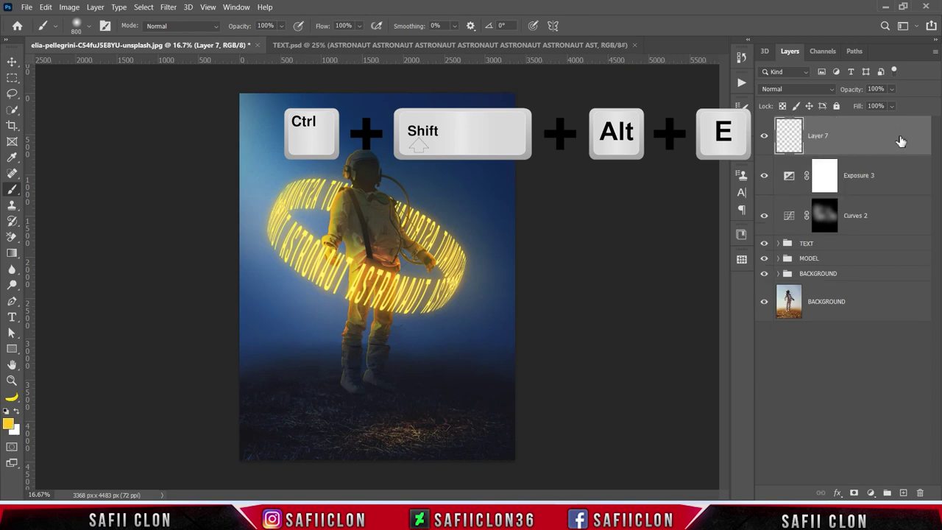
pyautogui.rightClick(844, 137)
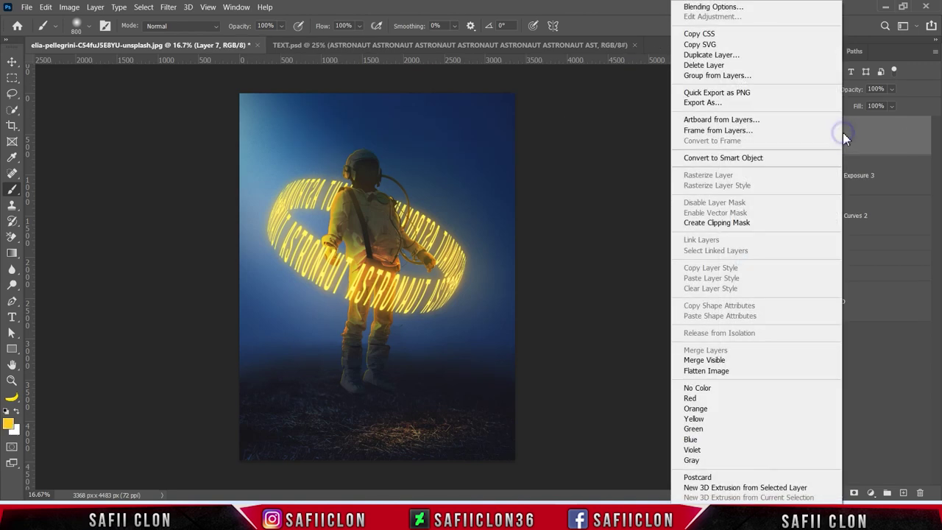
pyautogui.click(789, 159)
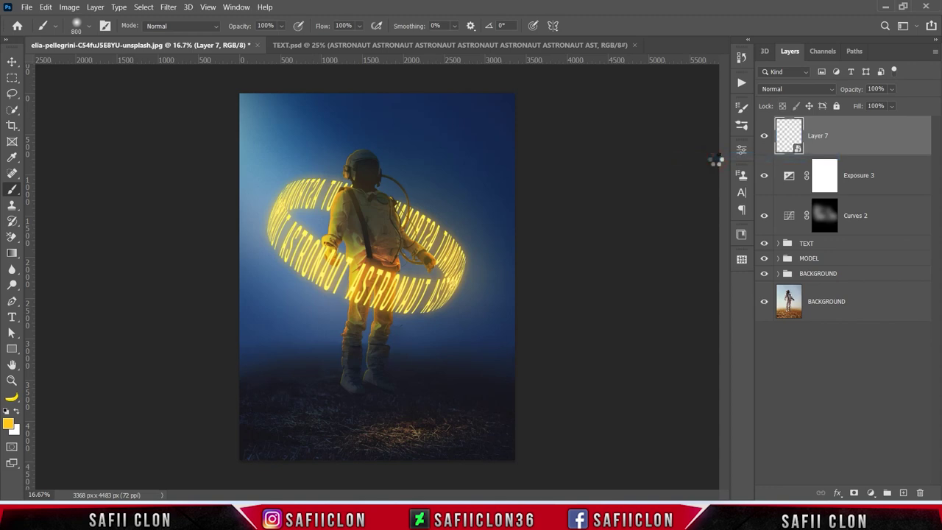
pyautogui.click(169, 7)
pyautogui.click(219, 91)
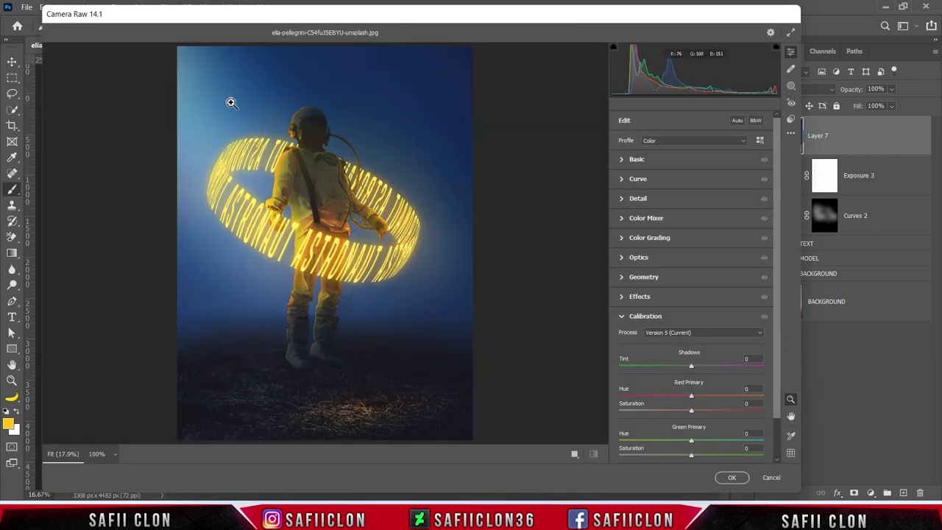
# Set Camera Raw Contrast +5, Highlights +11, Shadows +4, Whites +41 and Vibrance +7.
pyautogui.click(640, 161)
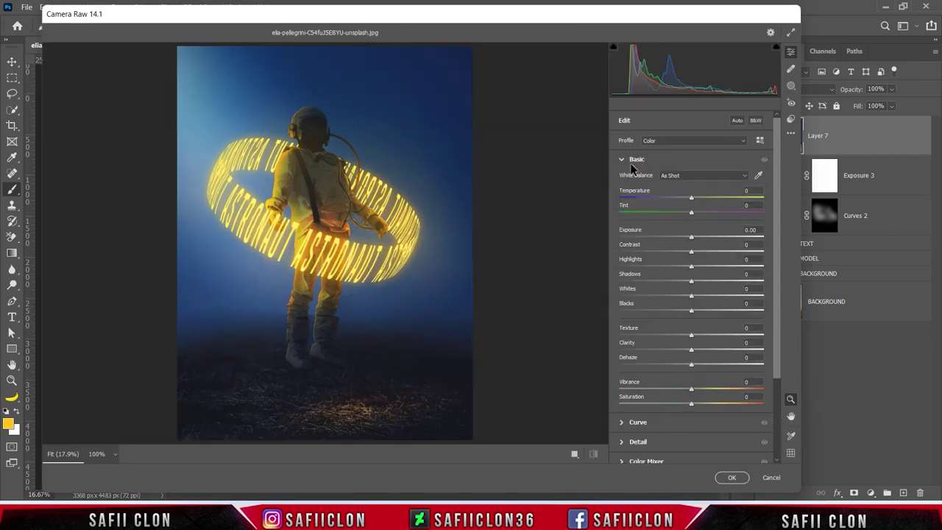
pyautogui.scroll(-1, 777, 241)
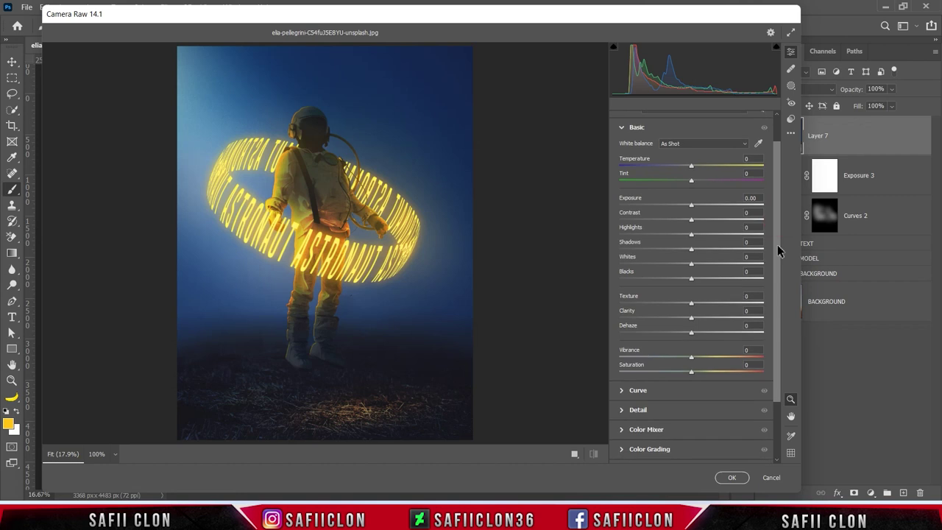
pyautogui.moveTo(692, 221); pyautogui.dragTo(701, 236)
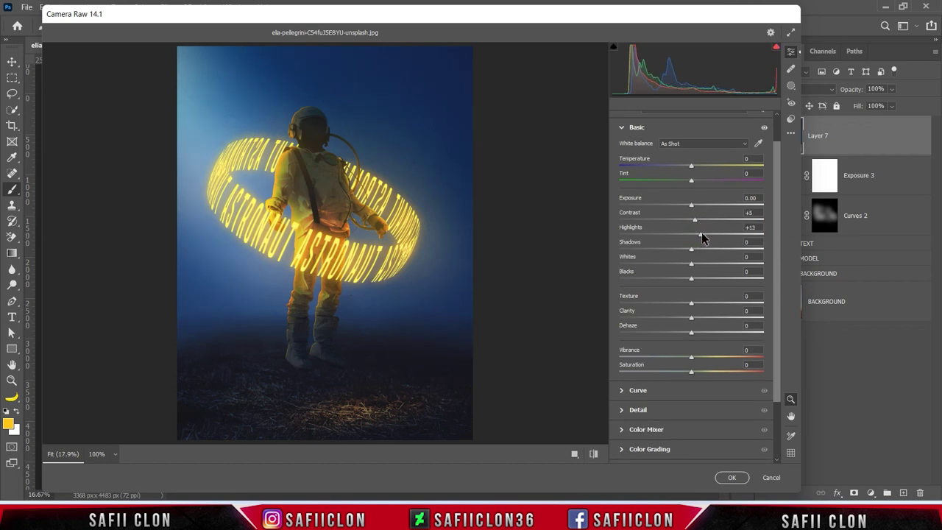
pyautogui.moveTo(691, 249); pyautogui.dragTo(694, 249)
pyautogui.moveTo(691, 263); pyautogui.dragTo(725, 271)
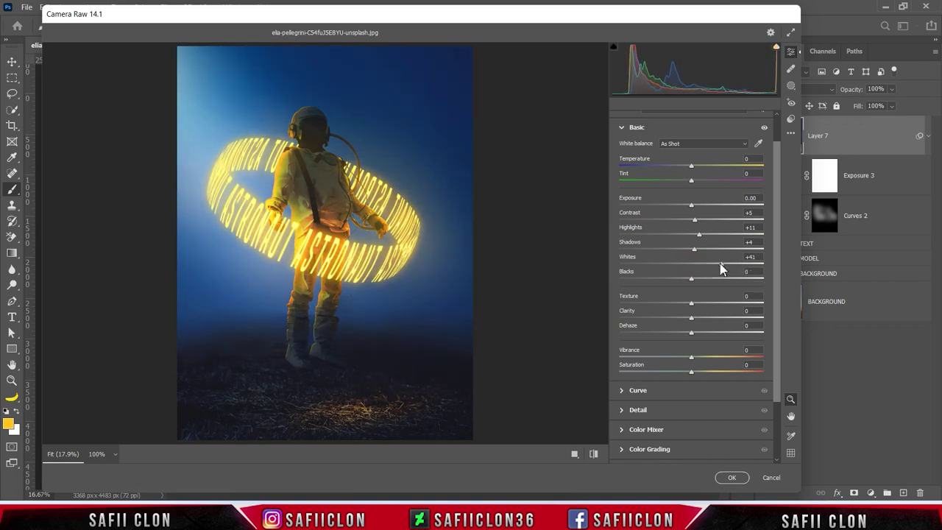
pyautogui.moveTo(690, 359); pyautogui.dragTo(695, 360)
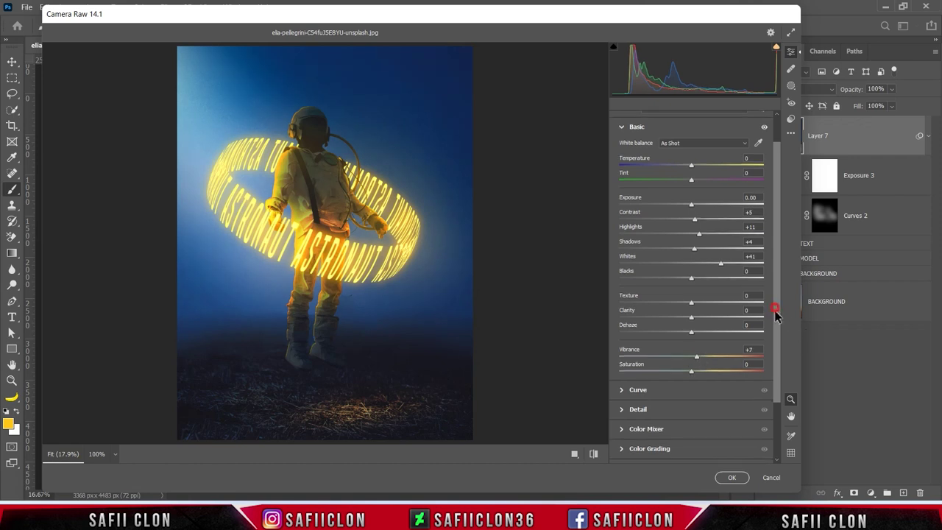
pyautogui.moveTo(775, 311); pyautogui.dragTo(775, 381)
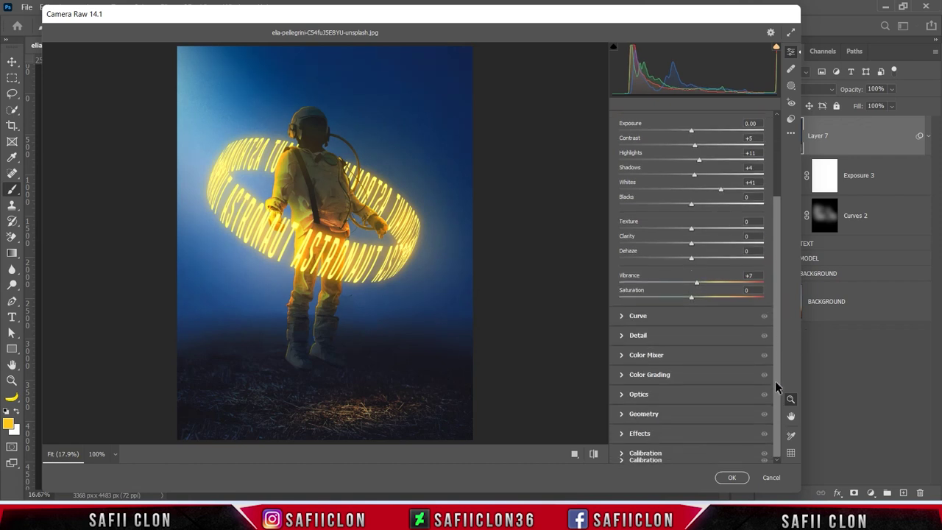
pyautogui.click(647, 354)
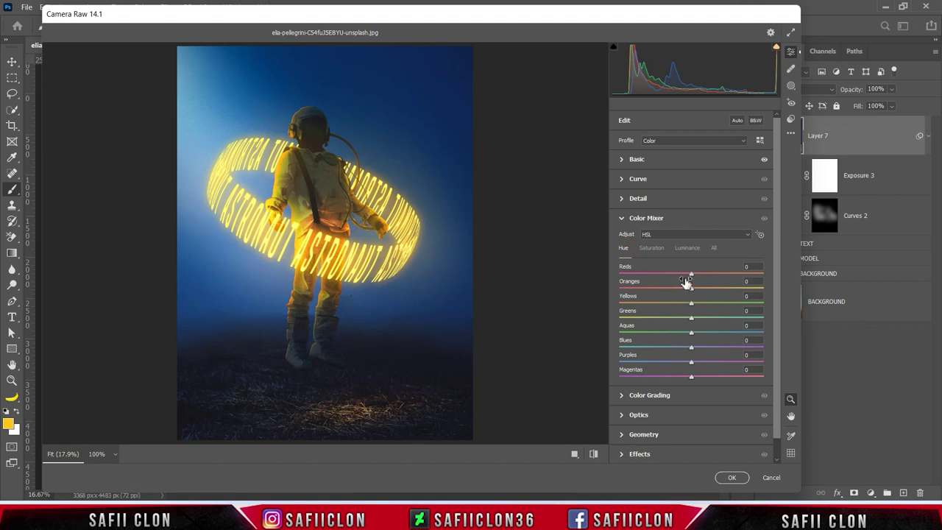
# Shift the red hue, lower red saturation, and boost orange and yellow saturation.
pyautogui.moveTo(690, 273); pyautogui.dragTo(642, 274)
pyautogui.click(649, 250)
pyautogui.moveTo(674, 276)
pyautogui.mouseDown()
pyautogui.moveTo(651, 276)
pyautogui.moveTo(677, 288)
pyautogui.mouseUp()
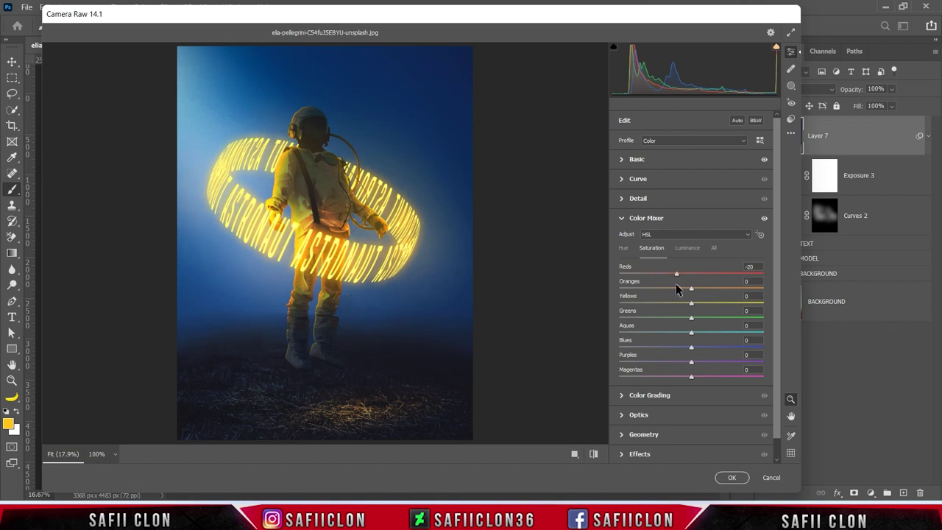
pyautogui.moveTo(691, 289); pyautogui.dragTo(696, 291)
pyautogui.moveTo(691, 303); pyautogui.dragTo(701, 303)
# Brighten the red and orange luminance in the Color Mixer.
pyautogui.click(688, 249)
pyautogui.moveTo(678, 282); pyautogui.dragTo(696, 282)
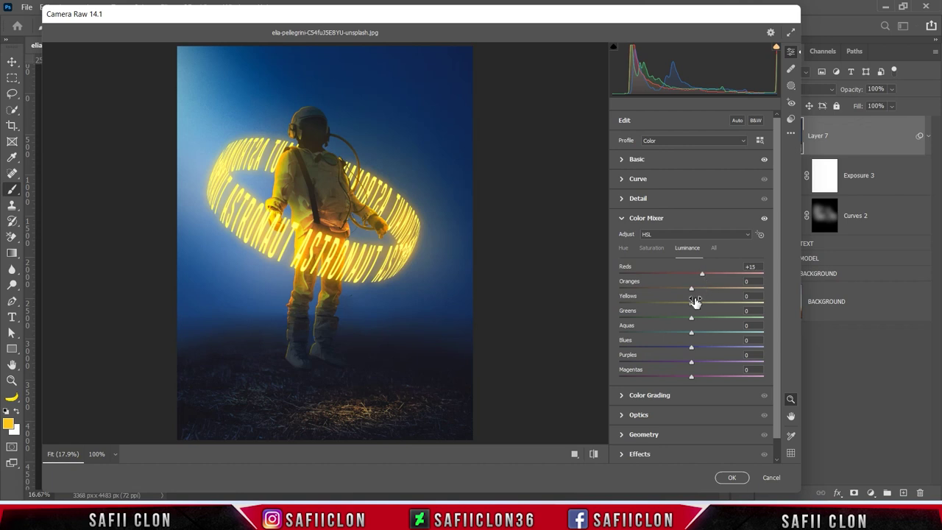
pyautogui.moveTo(691, 288); pyautogui.dragTo(700, 289)
pyautogui.moveTo(698, 290); pyautogui.dragTo(697, 289)
pyautogui.moveTo(775, 289); pyautogui.dragTo(784, 320)
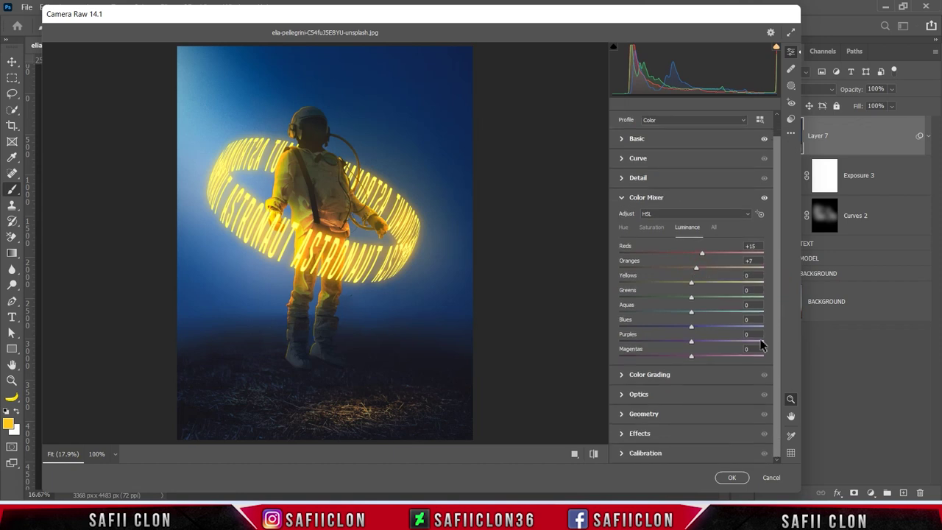
# Add grain and shift calibration primaries: Red hue +4, Green hue +10.
pyautogui.click(655, 435)
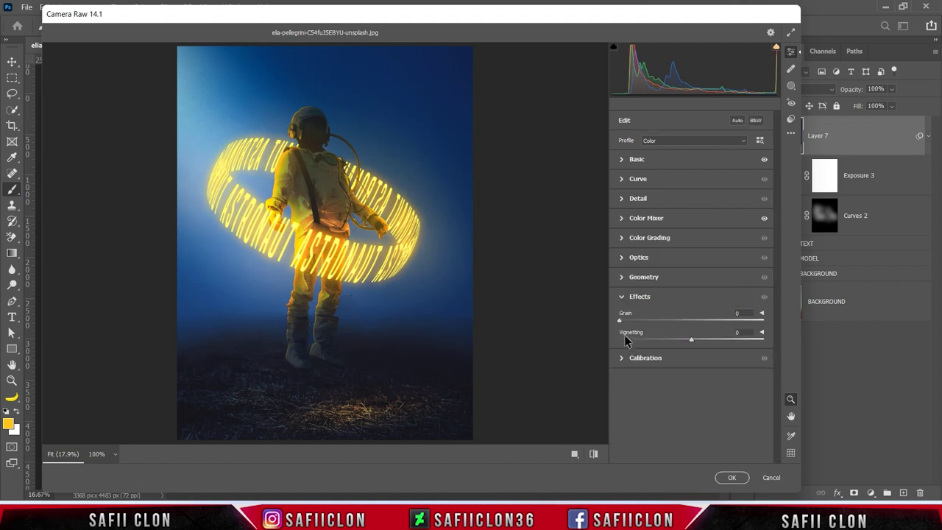
pyautogui.moveTo(620, 322); pyautogui.dragTo(637, 321)
pyautogui.click(669, 359)
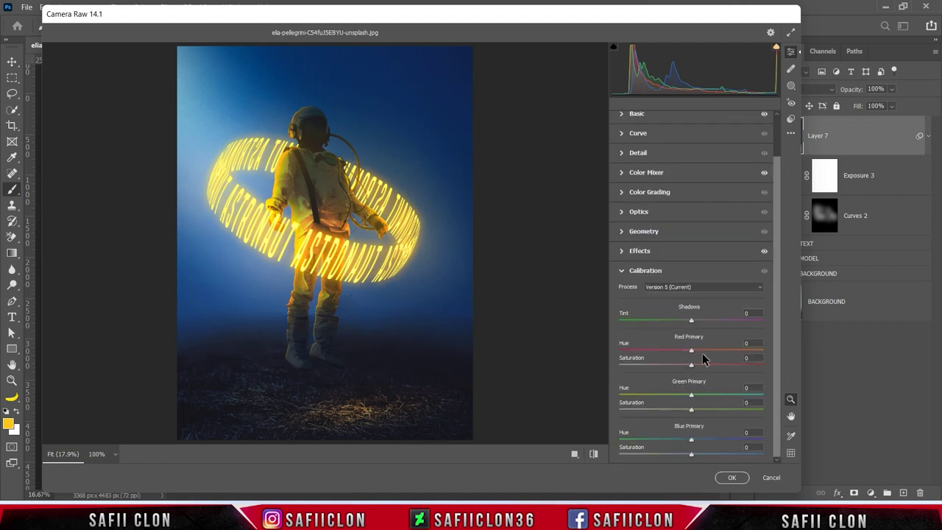
pyautogui.moveTo(692, 353); pyautogui.dragTo(697, 354)
pyautogui.moveTo(693, 398)
pyautogui.mouseDown()
pyautogui.moveTo(706, 398)
pyautogui.moveTo(699, 389)
pyautogui.moveTo(687, 440)
pyautogui.moveTo(695, 454)
pyautogui.mouseUp()
pyautogui.click(790, 87)
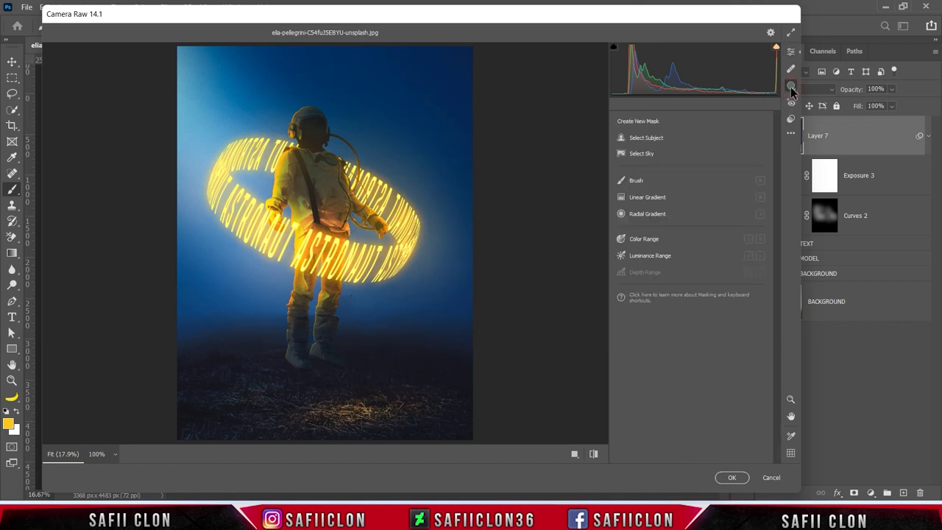
# Create a Camera Raw brush mask and paint a first stroke on the astronaut.
pyautogui.click(637, 181)
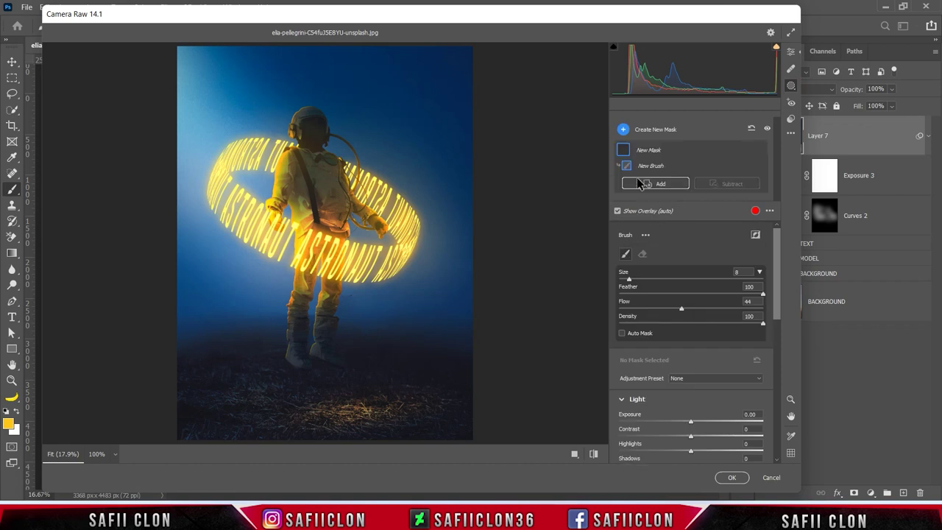
pyautogui.press(']')
pyautogui.press(']')
pyautogui.press(']')
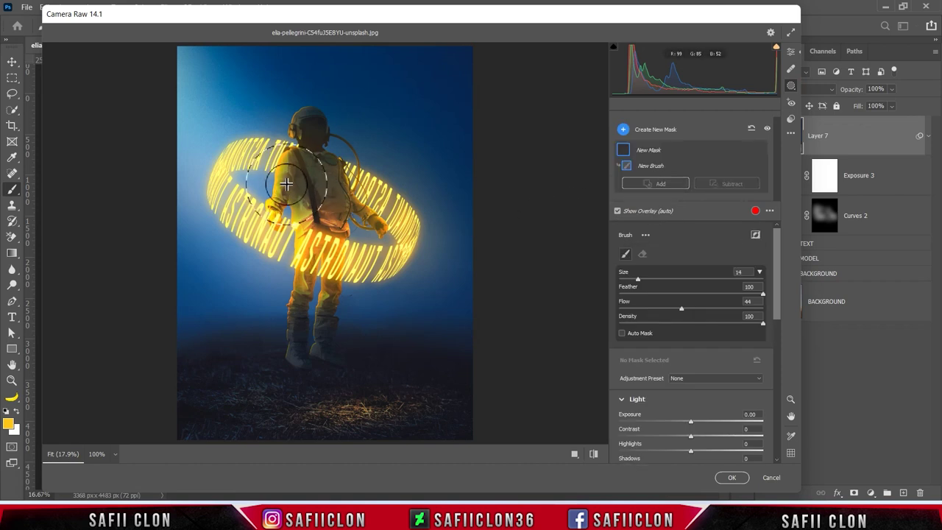
pyautogui.press('[')
pyautogui.press('[')
pyautogui.press('[')
pyautogui.moveTo(276, 168); pyautogui.dragTo(275, 175)
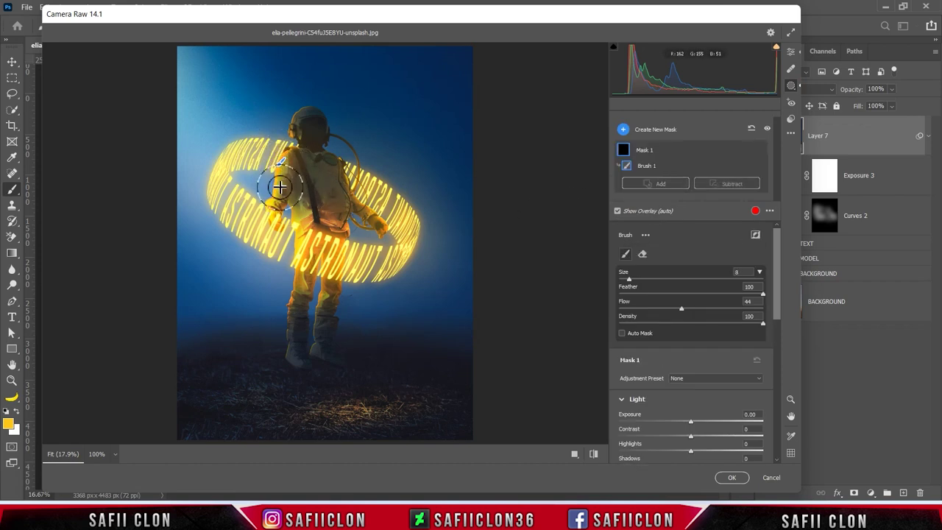
pyautogui.press('[')
pyautogui.press('[')
pyautogui.press('[')
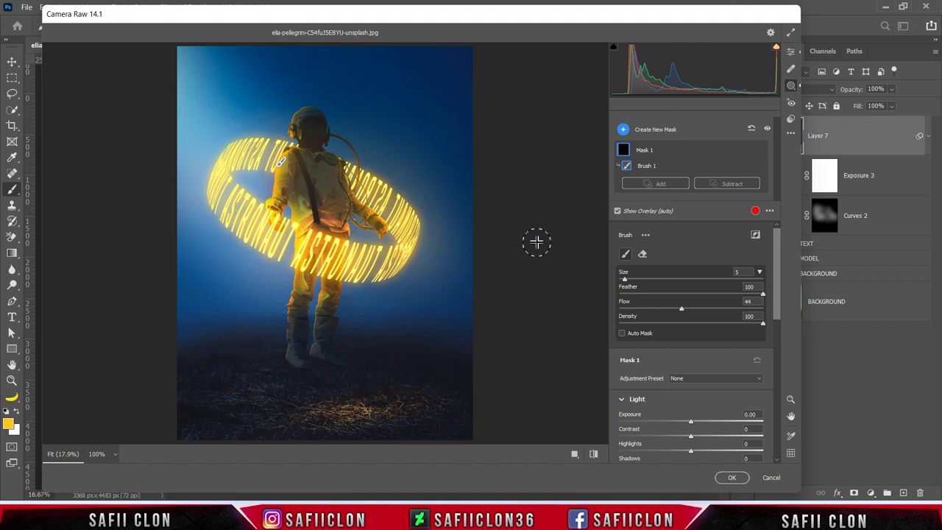
# Set the mask to Exposure +1.75, Whites +34, Temperature +24, raising highlights, shadows and blacks.
pyautogui.moveTo(774, 285); pyautogui.dragTo(774, 340)
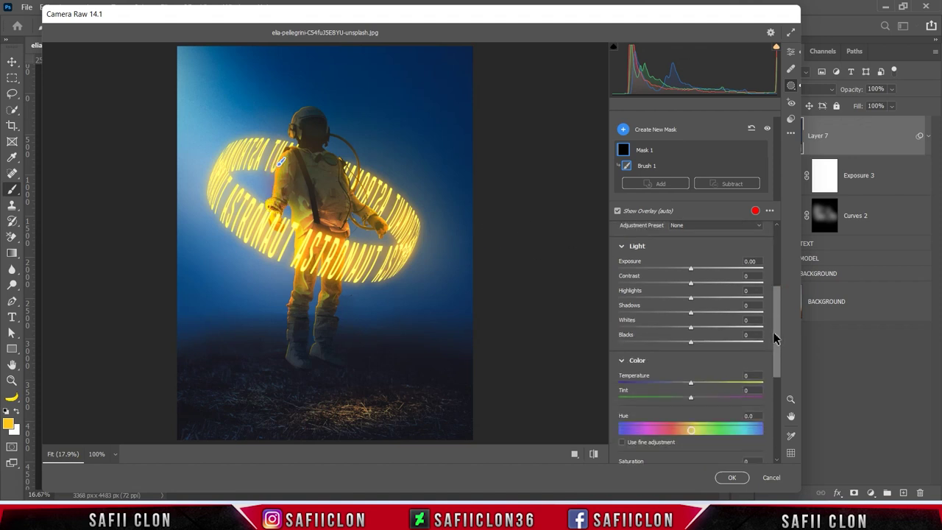
pyautogui.moveTo(691, 282); pyautogui.dragTo(694, 285)
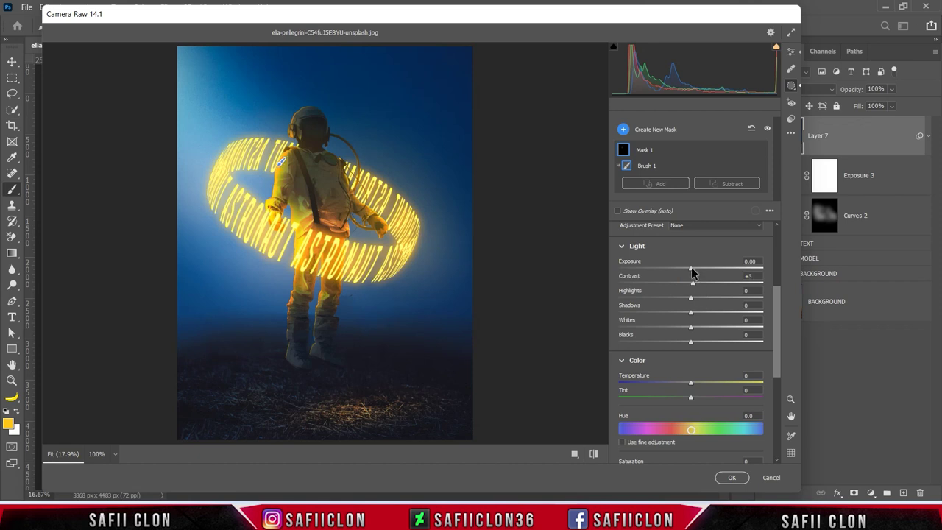
pyautogui.moveTo(691, 268); pyautogui.dragTo(713, 264)
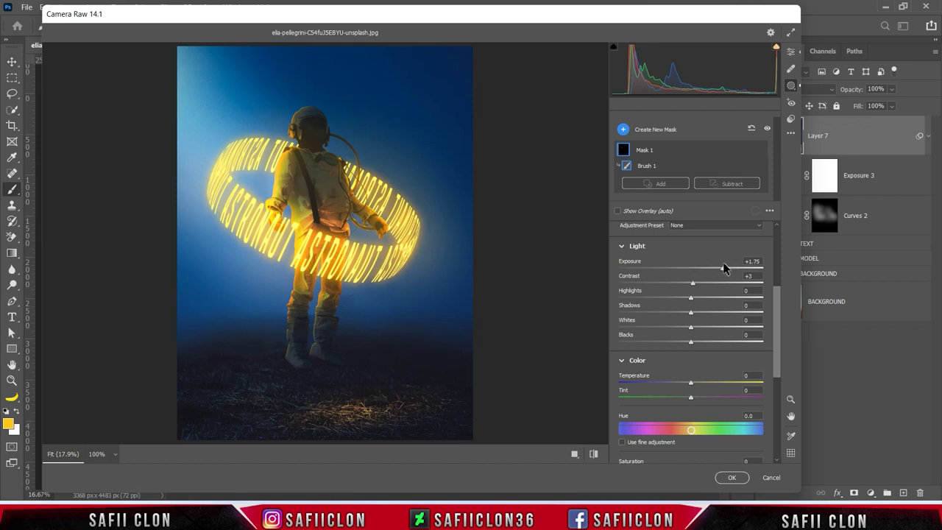
pyautogui.moveTo(691, 297)
pyautogui.mouseDown()
pyautogui.moveTo(747, 300)
pyautogui.moveTo(710, 300)
pyautogui.mouseUp()
pyautogui.moveTo(690, 314); pyautogui.dragTo(692, 315)
pyautogui.moveTo(690, 327)
pyautogui.mouseDown()
pyautogui.moveTo(668, 326)
pyautogui.moveTo(719, 331)
pyautogui.mouseUp()
pyautogui.moveTo(697, 343); pyautogui.dragTo(698, 344)
pyautogui.moveTo(691, 382); pyautogui.dragTo(777, 383)
pyautogui.moveTo(709, 377); pyautogui.dragTo(707, 378)
pyautogui.doubleClick(692, 283)
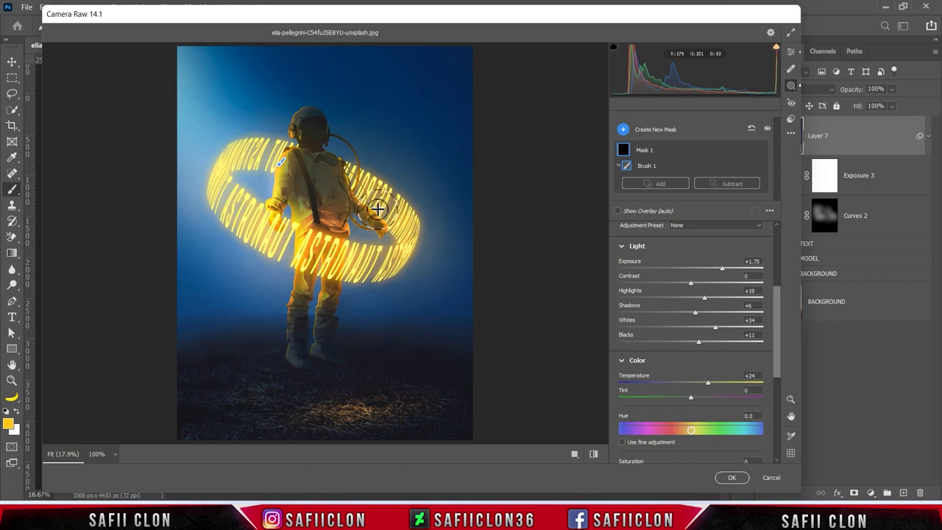
# Paint the mask over the astronaut's shoulders, arms, torso, helmet, hand and parts of the ring.
pyautogui.moveTo(378, 208)
pyautogui.mouseDown()
pyautogui.moveTo(330, 150)
pyautogui.moveTo(295, 279)
pyautogui.mouseUp()
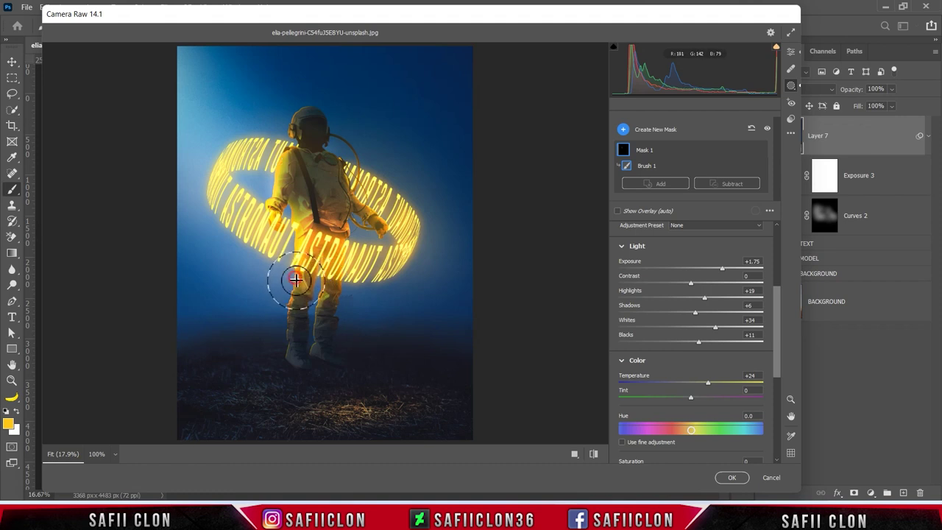
pyautogui.press(']')
pyautogui.press(']')
pyautogui.press(']')
pyautogui.press(']')
pyautogui.press(']')
pyautogui.moveTo(245, 198); pyautogui.dragTo(220, 151)
pyautogui.press('[')
pyautogui.press('[')
pyautogui.press('[')
pyautogui.press('[')
pyautogui.press('[')
pyautogui.moveTo(293, 212)
pyautogui.mouseDown()
pyautogui.moveTo(298, 122)
pyautogui.moveTo(324, 162)
pyautogui.moveTo(305, 143)
pyautogui.mouseUp()
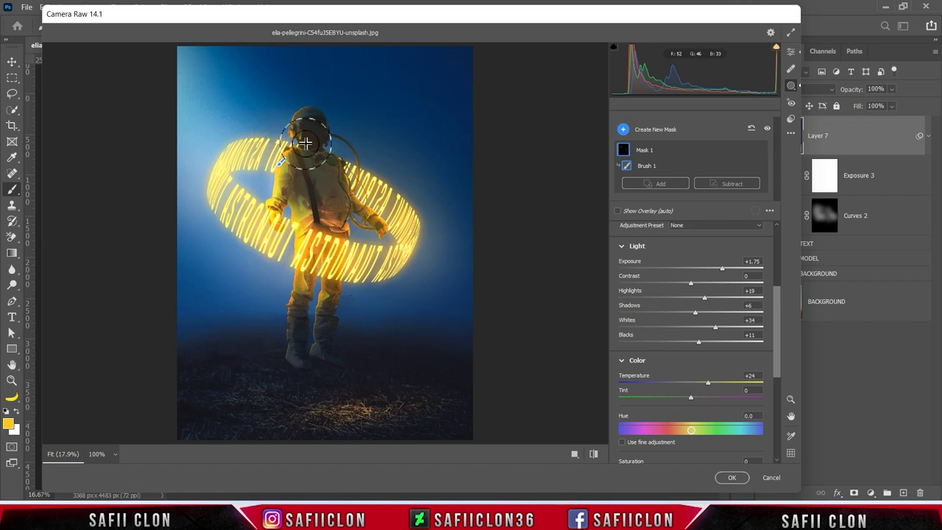
pyautogui.moveTo(341, 180); pyautogui.dragTo(346, 187)
pyautogui.moveTo(405, 252)
pyautogui.mouseDown()
pyautogui.moveTo(375, 226)
pyautogui.moveTo(385, 217)
pyautogui.moveTo(380, 238)
pyautogui.mouseUp()
pyautogui.press(']')
pyautogui.moveTo(439, 273)
pyautogui.mouseDown()
pyautogui.moveTo(359, 199)
pyautogui.moveTo(399, 294)
pyautogui.mouseUp()
pyautogui.moveTo(268, 198)
pyautogui.mouseDown()
pyautogui.moveTo(273, 189)
pyautogui.moveTo(290, 217)
pyautogui.mouseUp()
pyautogui.moveTo(353, 265)
pyautogui.mouseDown()
pyautogui.moveTo(345, 253)
pyautogui.moveTo(304, 248)
pyautogui.mouseUp()
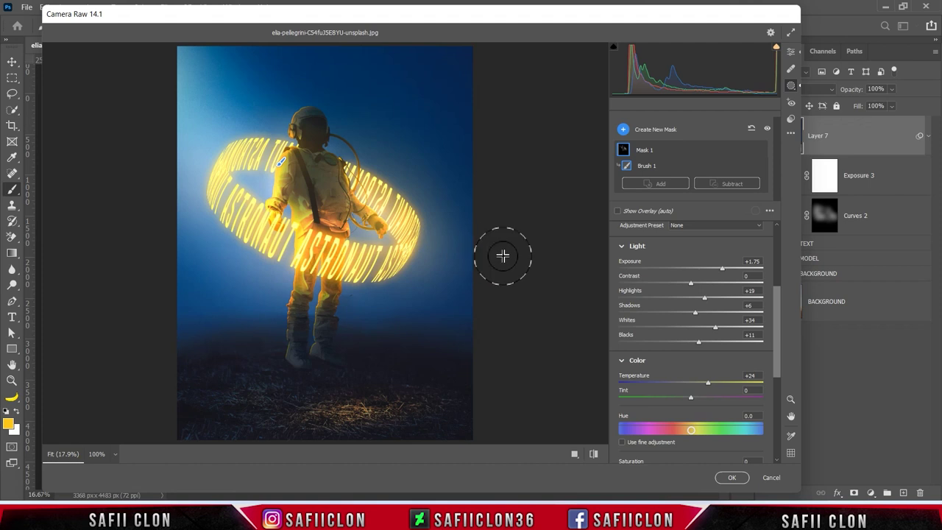
# Hide the mask, cycle the Before/After preview layouts, then confirm the Camera Raw filter.
pyautogui.click(767, 129)
pyautogui.click(790, 52)
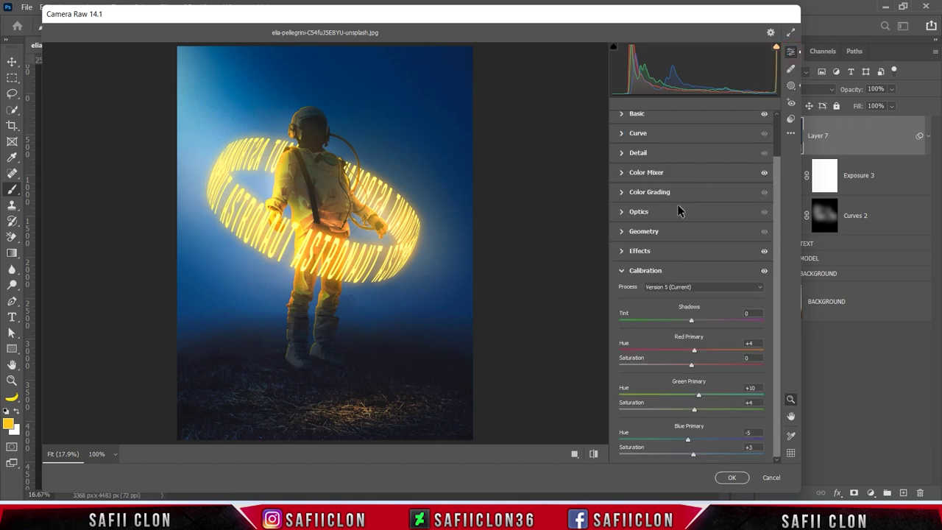
pyautogui.click(574, 453)
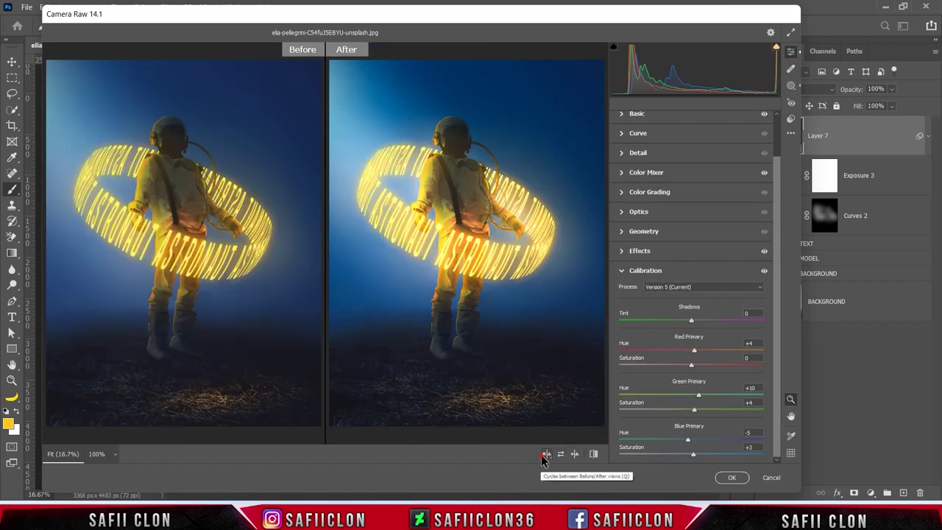
pyautogui.click(543, 454)
pyautogui.click(543, 455)
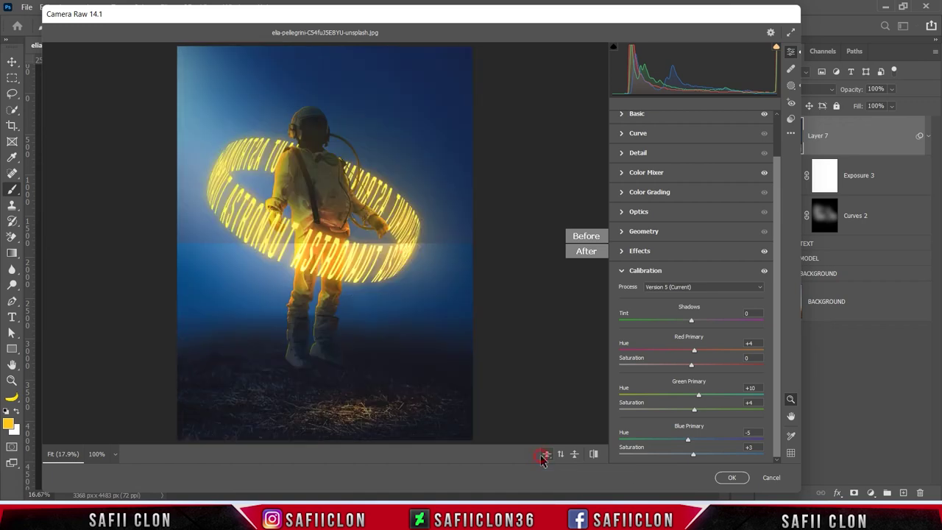
pyautogui.click(543, 455)
pyautogui.click(731, 476)
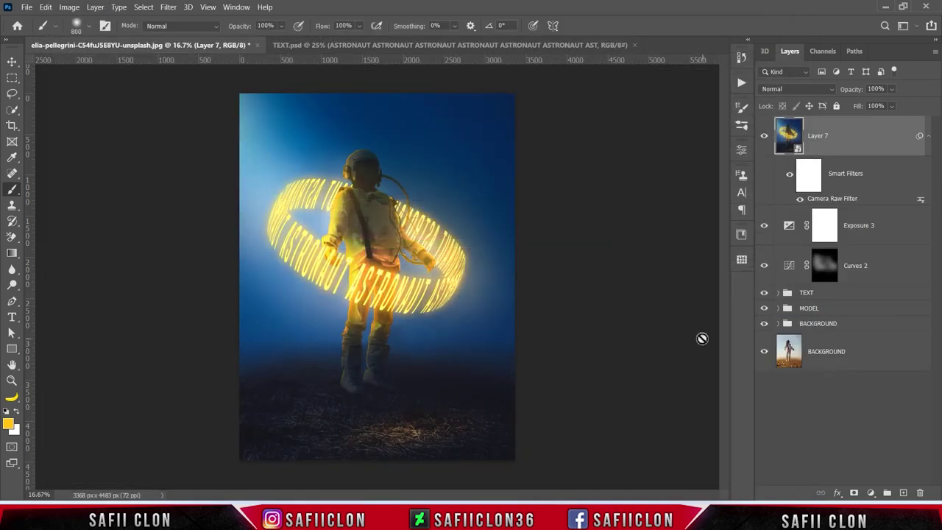
pyautogui.hotkey('ctrl', '-')
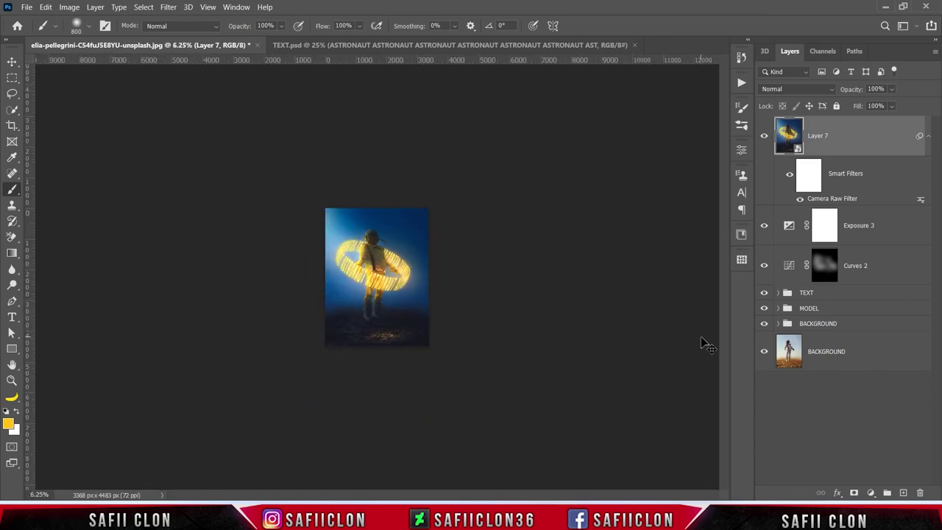
pyautogui.hotkey('ctrl', '+')
pyautogui.hotkey('ctrl', '+')
pyautogui.hotkey('ctrl', '+')
pyautogui.hotkey('ctrl', '+')
pyautogui.hotkey('ctrl', '+')
pyautogui.hotkey('ctrl', '-')
pyautogui.hotkey('ctrl', '-')
pyautogui.hotkey('ctrl', '-')
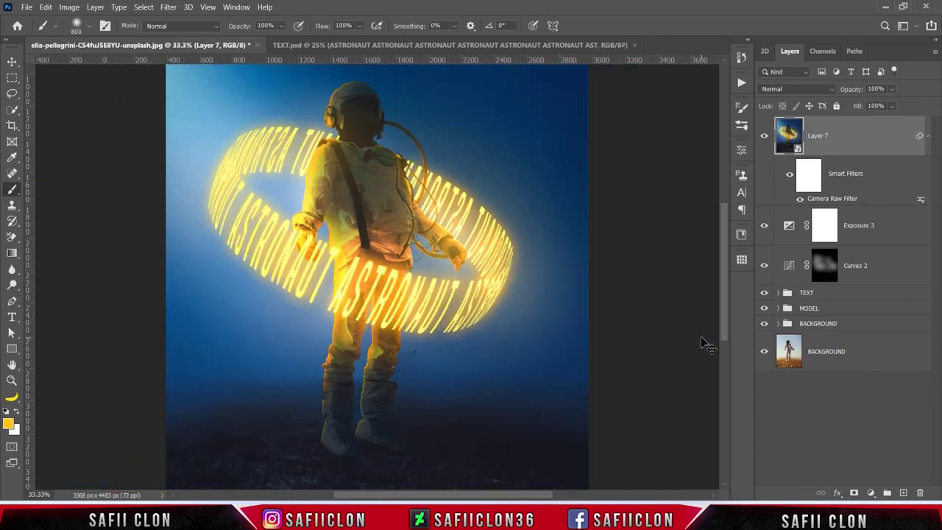
pyautogui.hotkey('ctrl', '-')
pyautogui.hotkey('ctrl', '-')
pyautogui.hotkey('ctrl', '-')
pyautogui.hotkey('ctrl', '+')
pyautogui.hotkey('ctrl', '+')
pyautogui.hotkey('ctrl', '+')
pyautogui.hotkey('ctrl', '-')
pyautogui.hotkey('ctrl', '-')
pyautogui.hotkey('ctrl', '+')
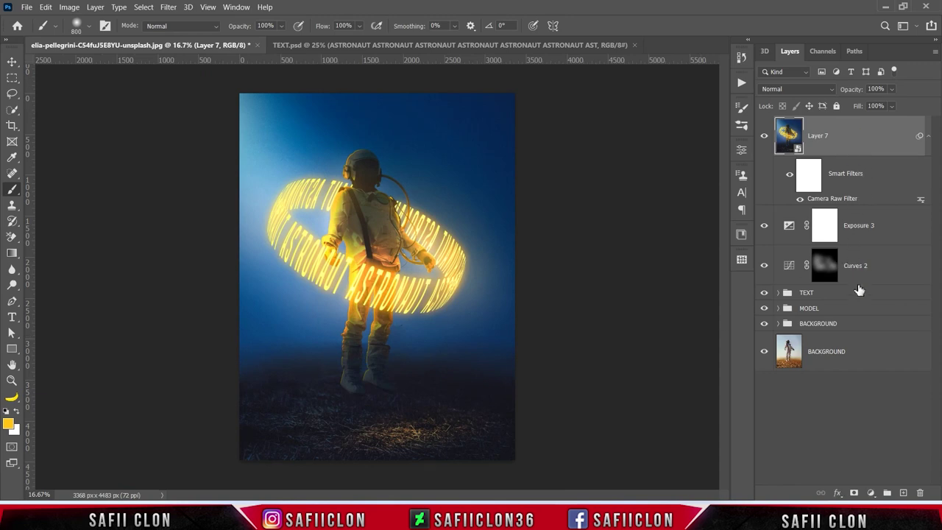
pyautogui.keyDown('shift'); pyautogui.click(848, 326); pyautogui.keyUp('shift')
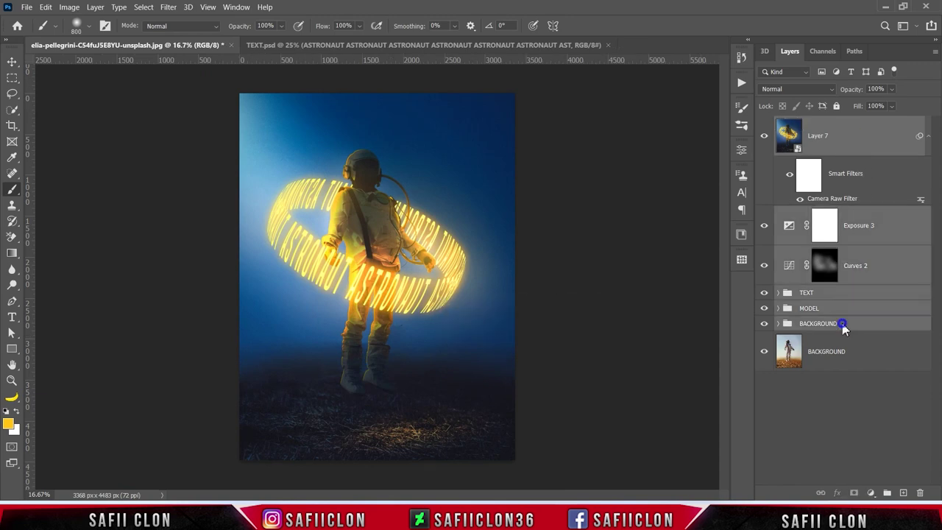
# Group the selected layers into a group named EDIT, then toggle its visibility to compare.
pyautogui.rightClick(843, 325)
pyautogui.click(760, 82)
pyautogui.write('EDIT')
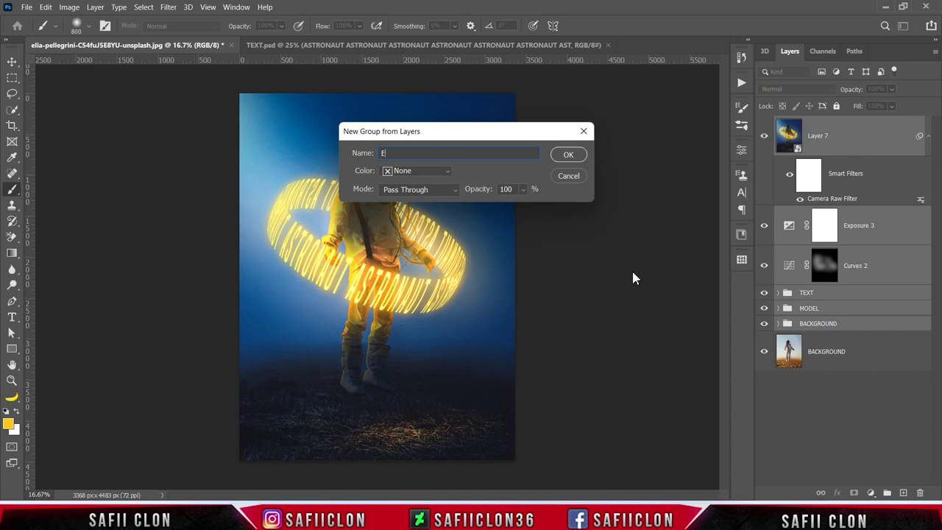
pyautogui.click(568, 154)
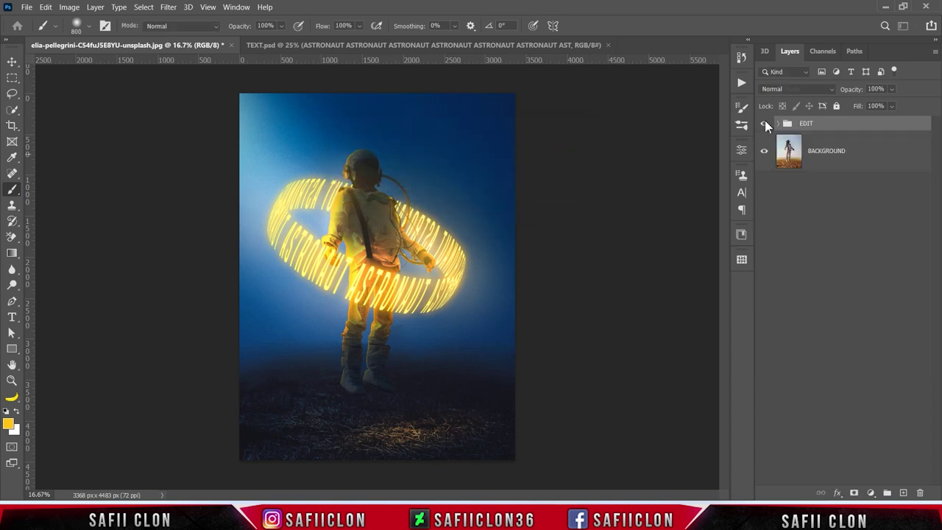
pyautogui.click(764, 124)
pyautogui.click(765, 123)
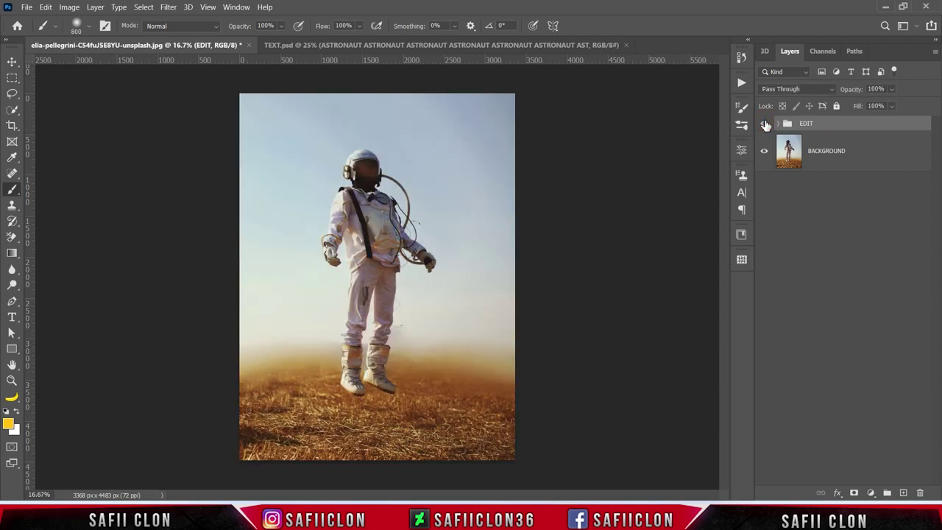